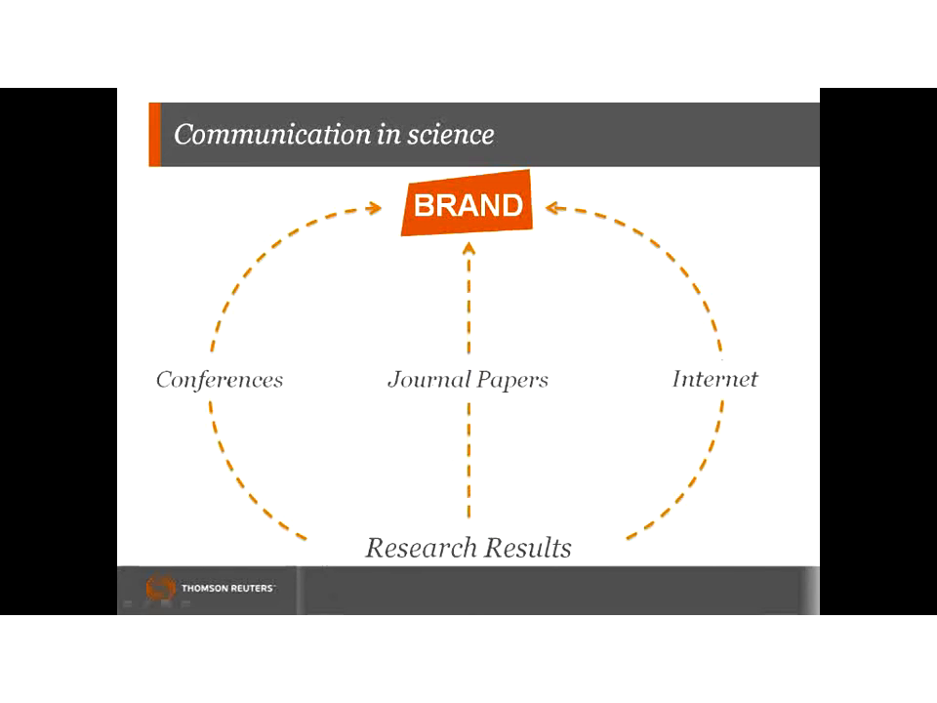
Run the slideshow past its final 'Q&A and Useful Links' slide and switch to the browser
left_click(507, 508)
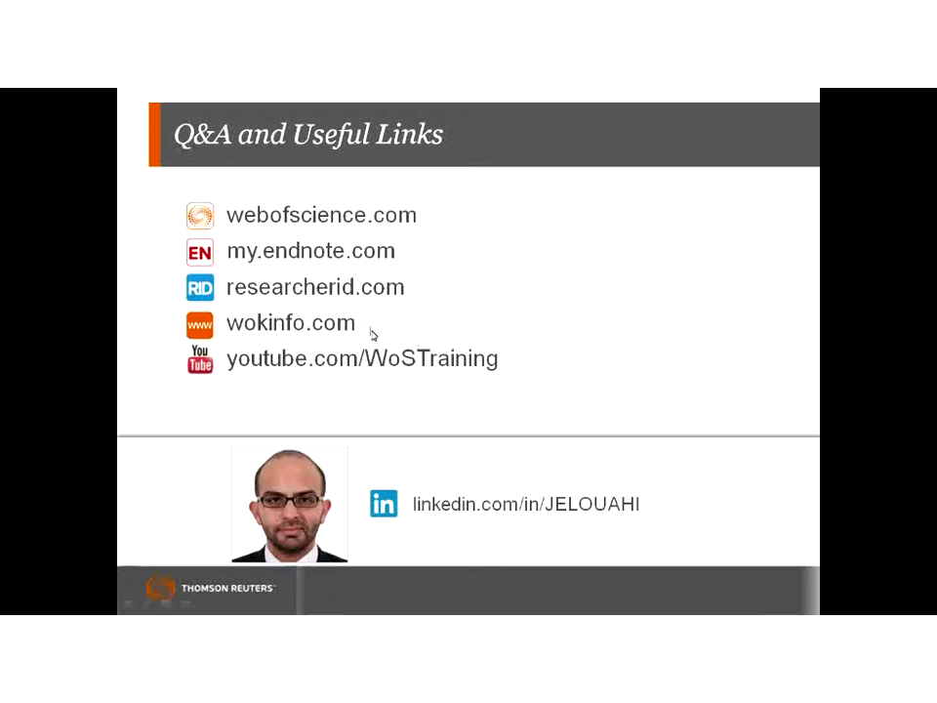
left_click(498, 444)
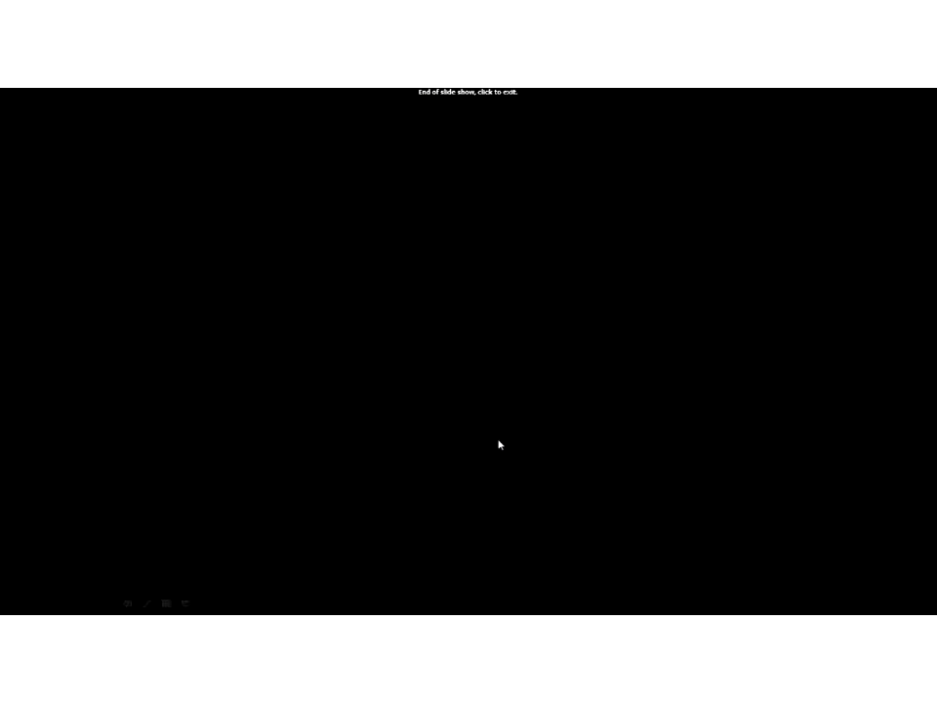
key("alt+Tab")
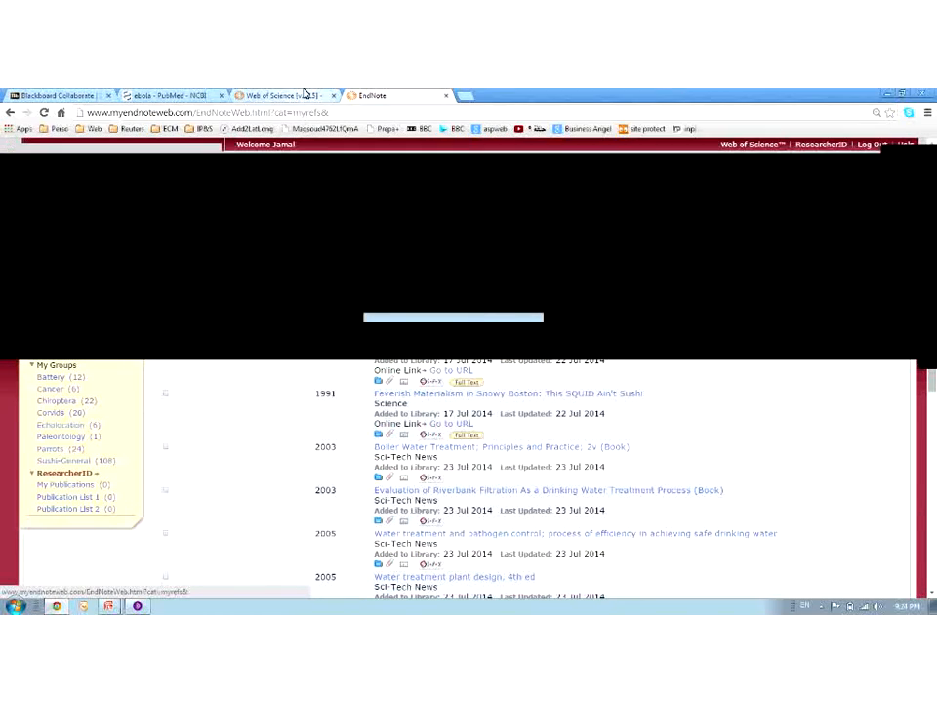
Bring up the Web of Science basic search page from the browser tabs
left_click(283, 94)
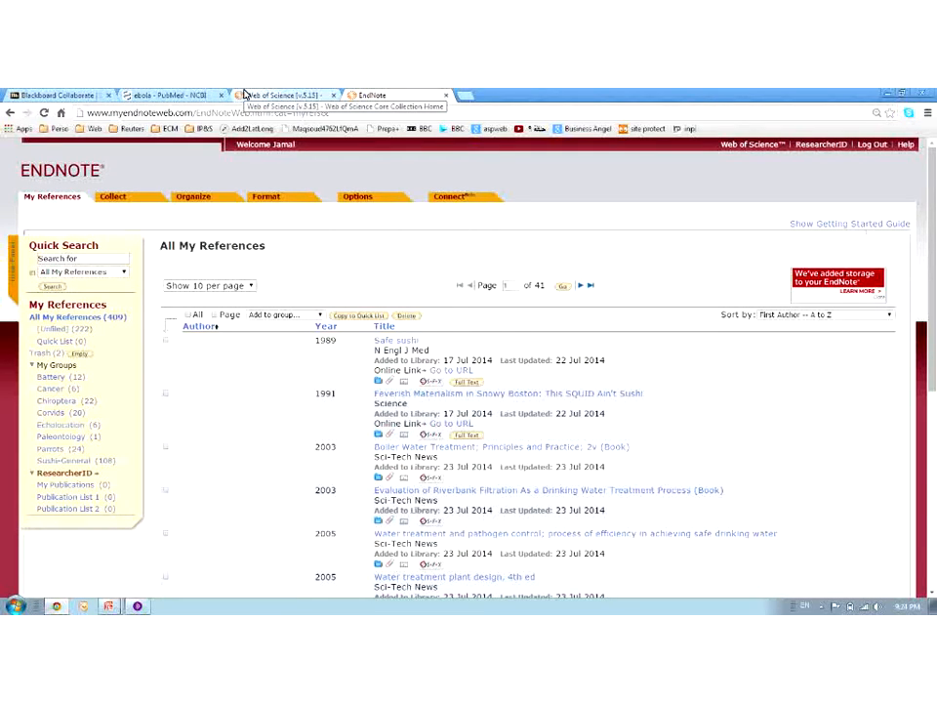
left_click(246, 95)
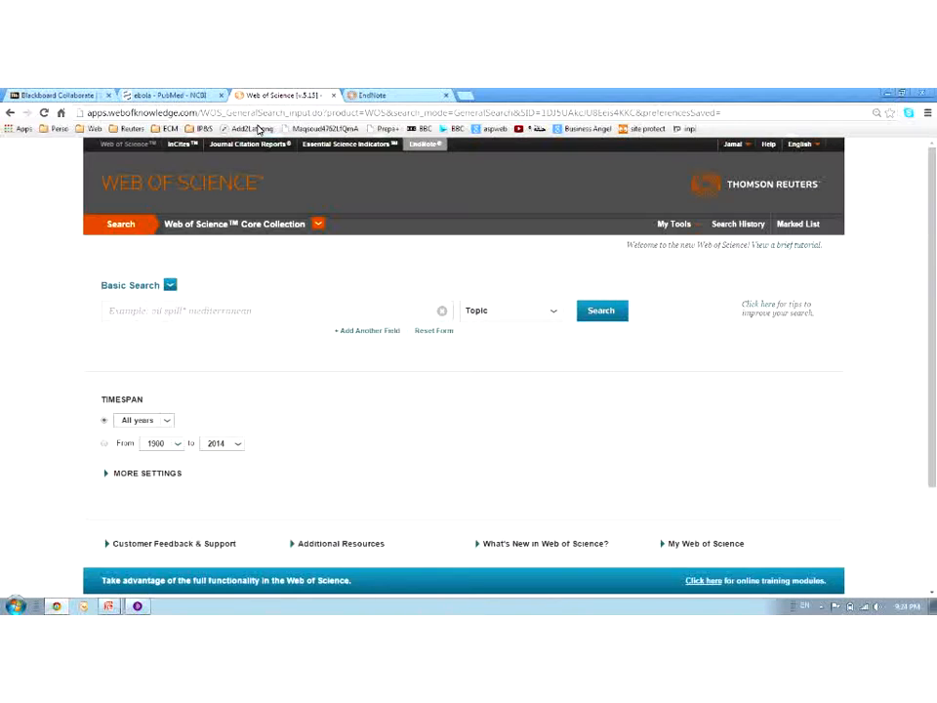
Search Web of Science topics for 'lithium battery' using the autocomplete suggestion, yielding 41,023 results
left_click(250, 311)
type("lith")
key("Down")
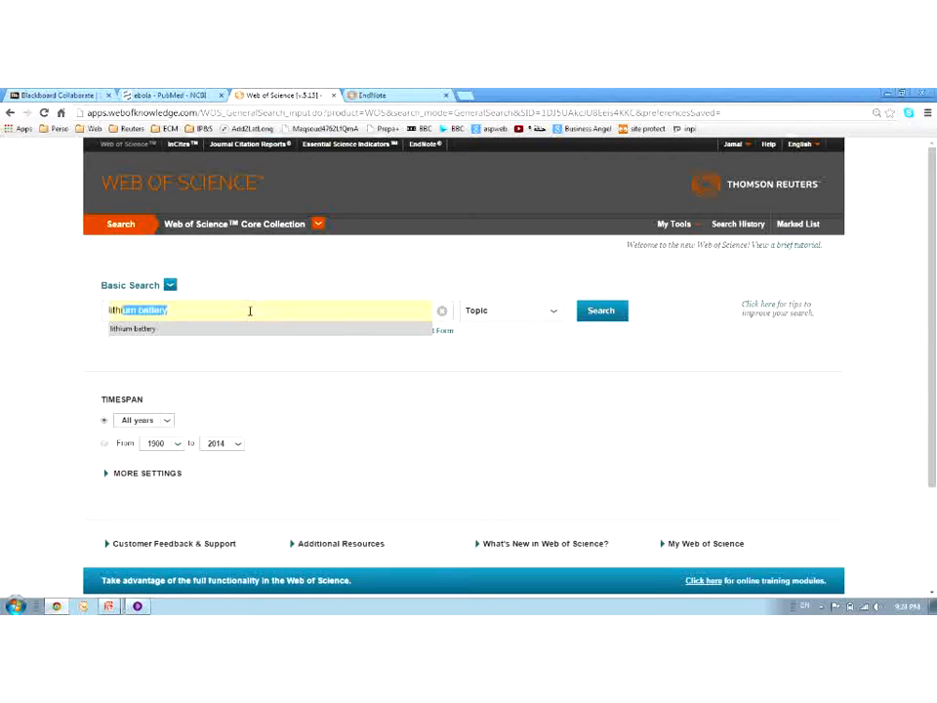
key("Return")
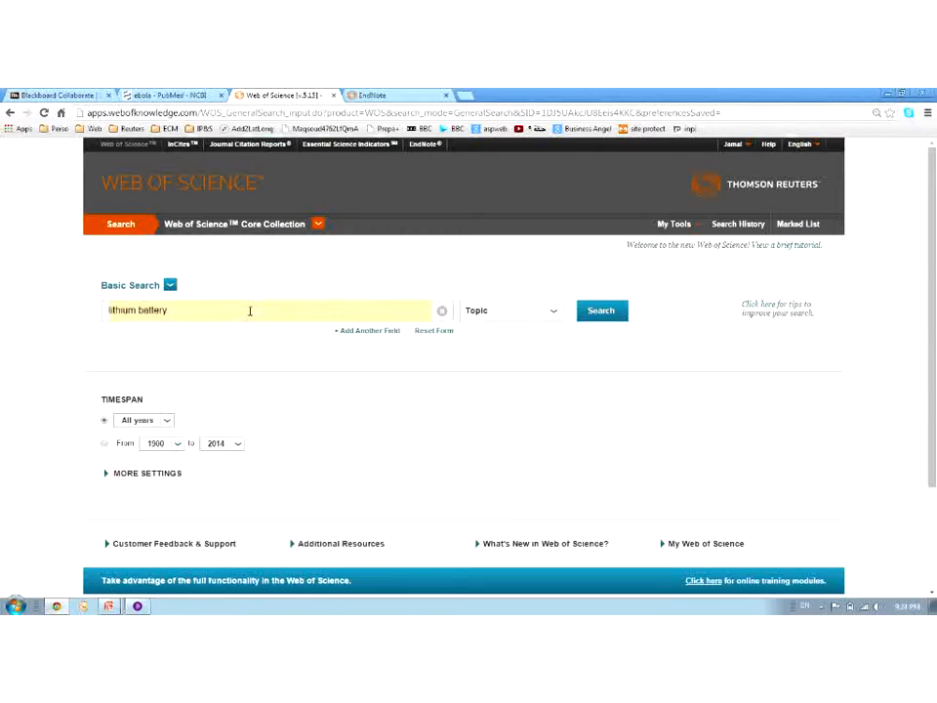
left_click(611, 309)
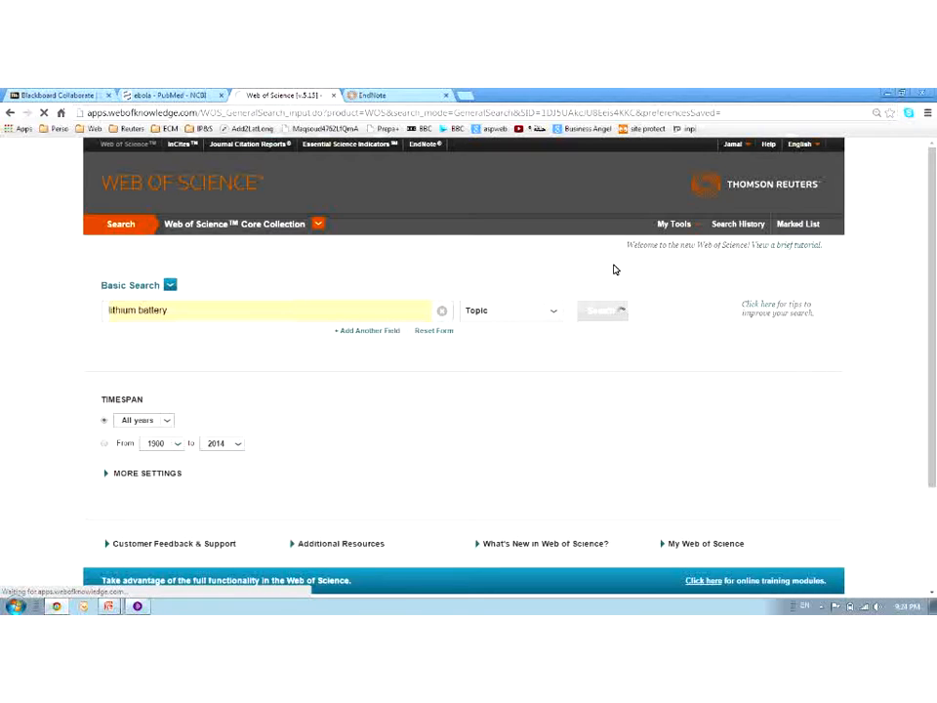
left_click(171, 94)
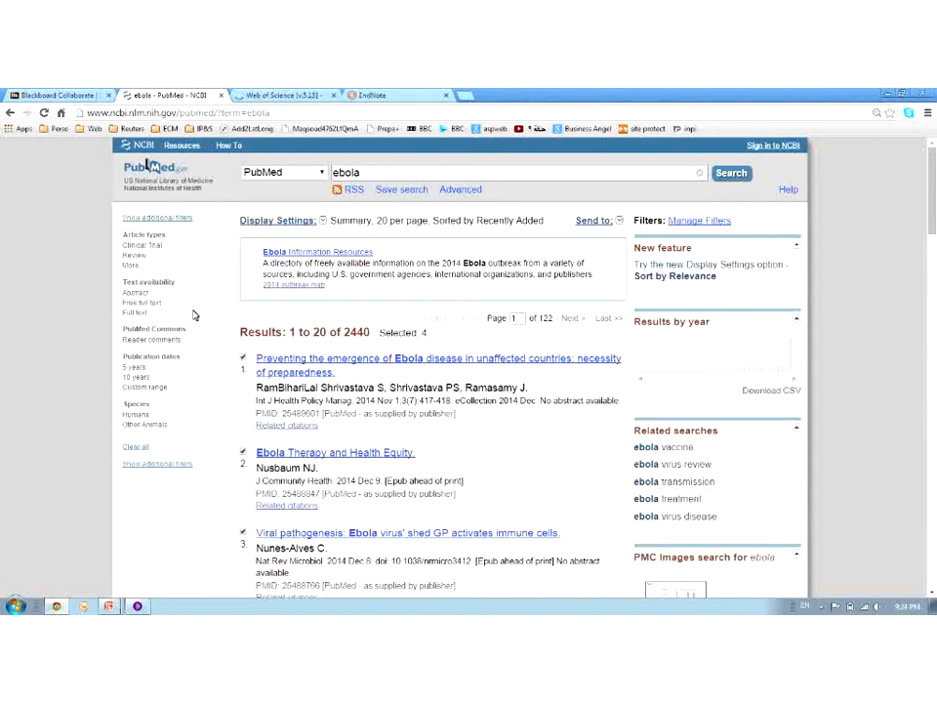
left_click(268, 95)
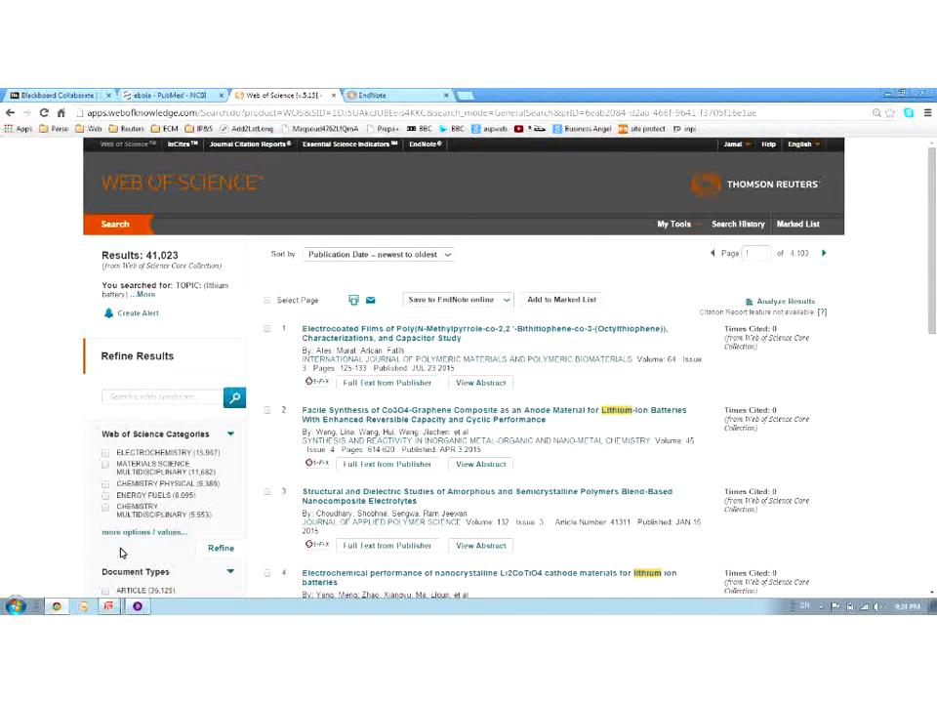
Tick the checkboxes for lithium battery results 1 through 4
left_click(268, 330)
scroll(273, 454, "down", 1)
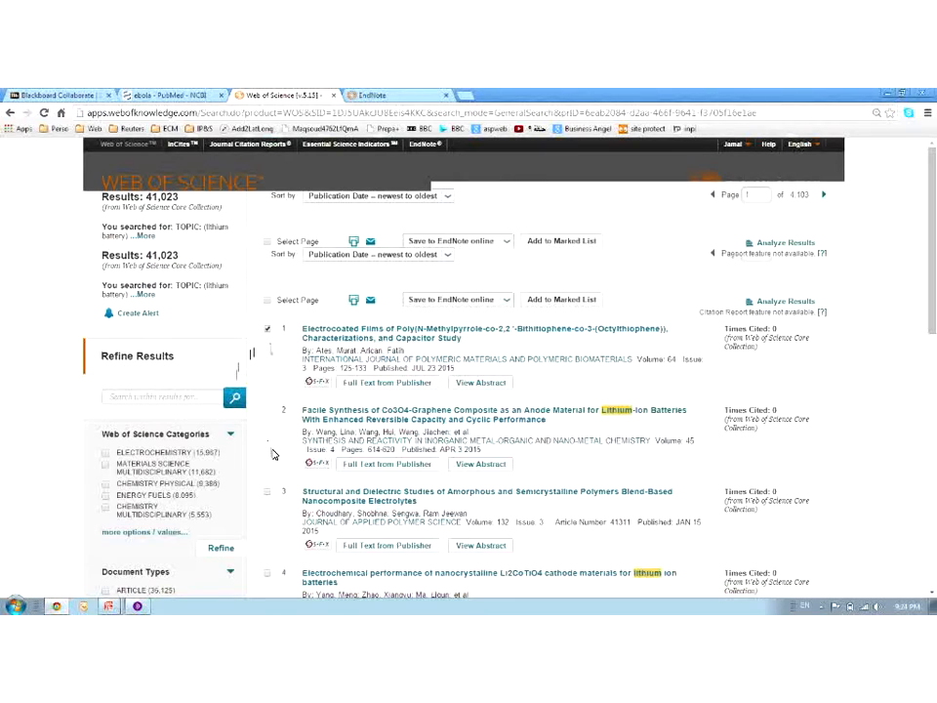
left_click(267, 434)
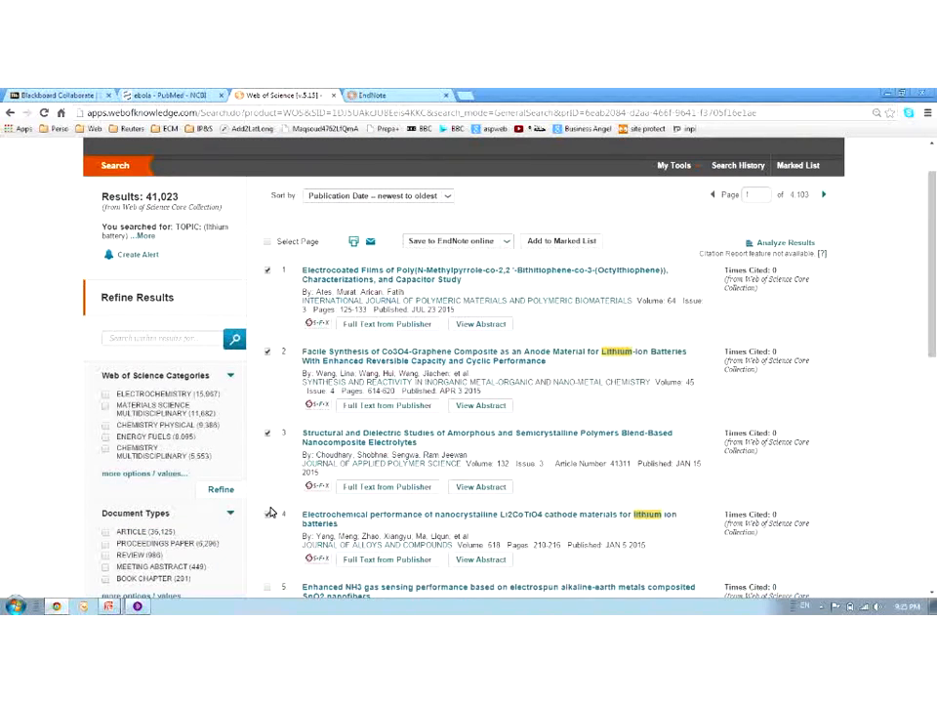
left_click(269, 513)
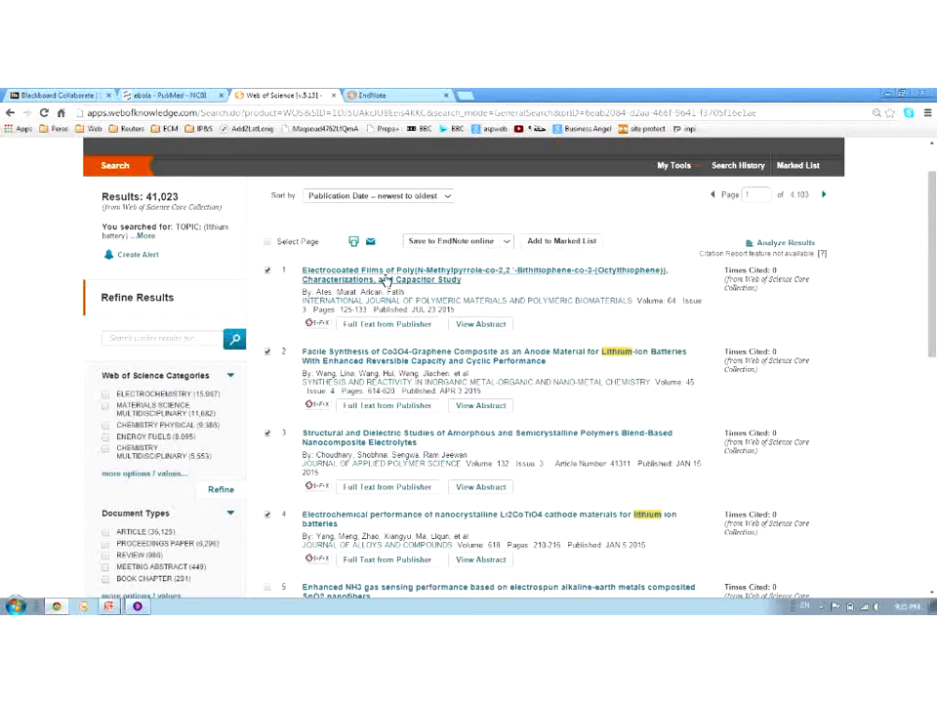
Send the four marked records to EndNote online with Record Content set to Full Record
left_click(507, 250)
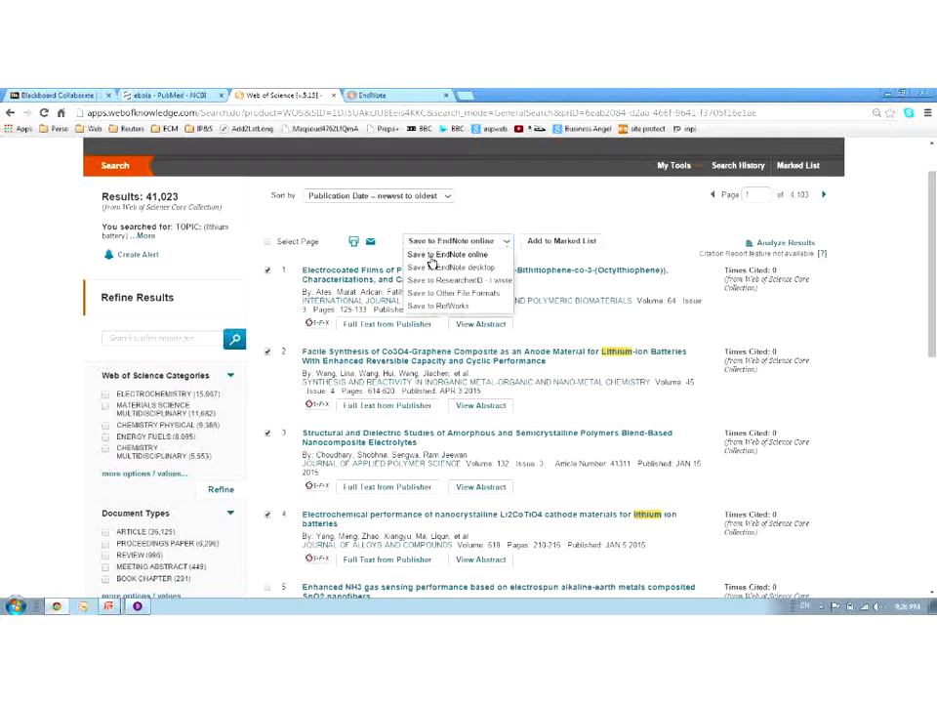
left_click(431, 260)
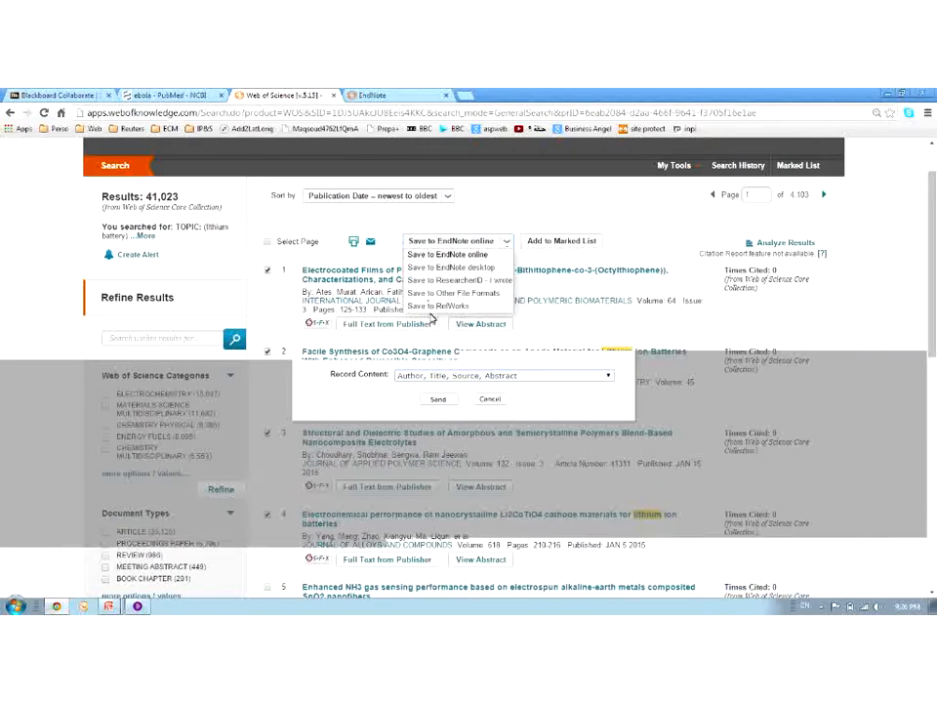
left_click(455, 375)
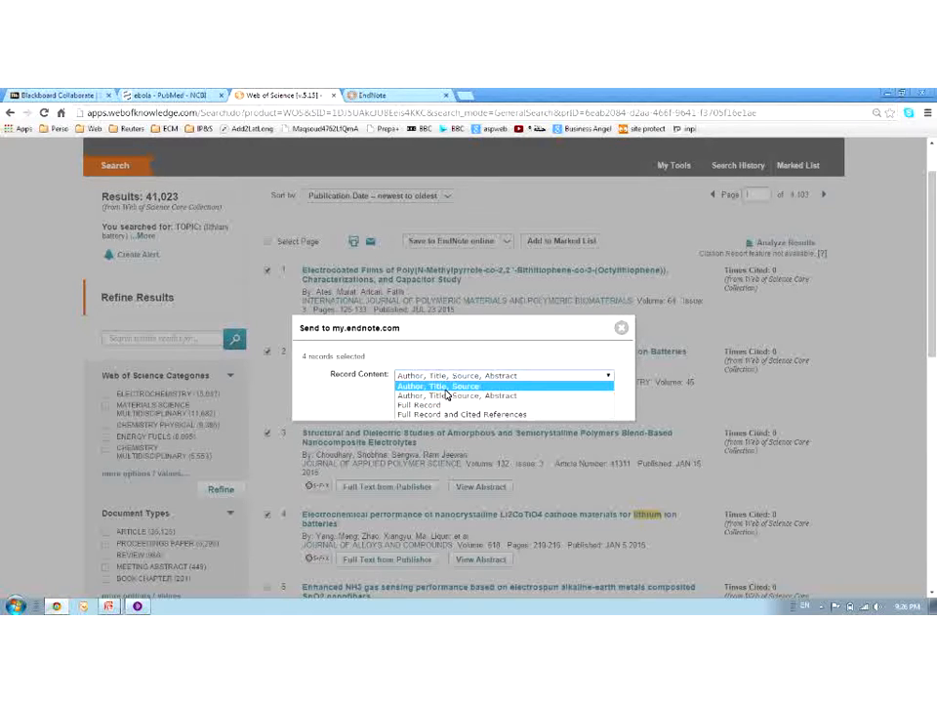
left_click(520, 404)
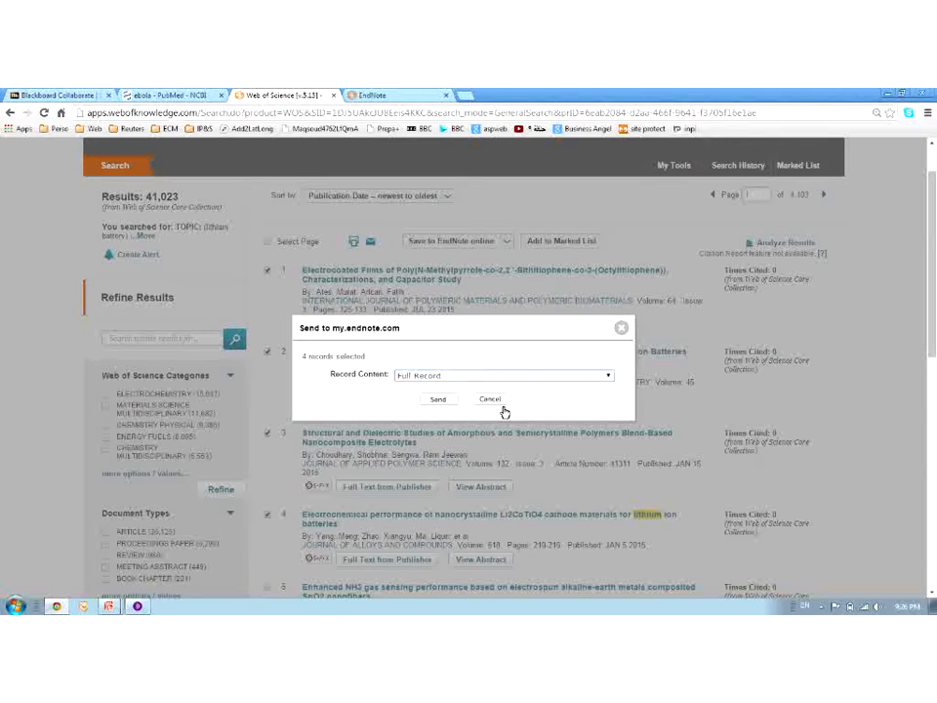
left_click(444, 402)
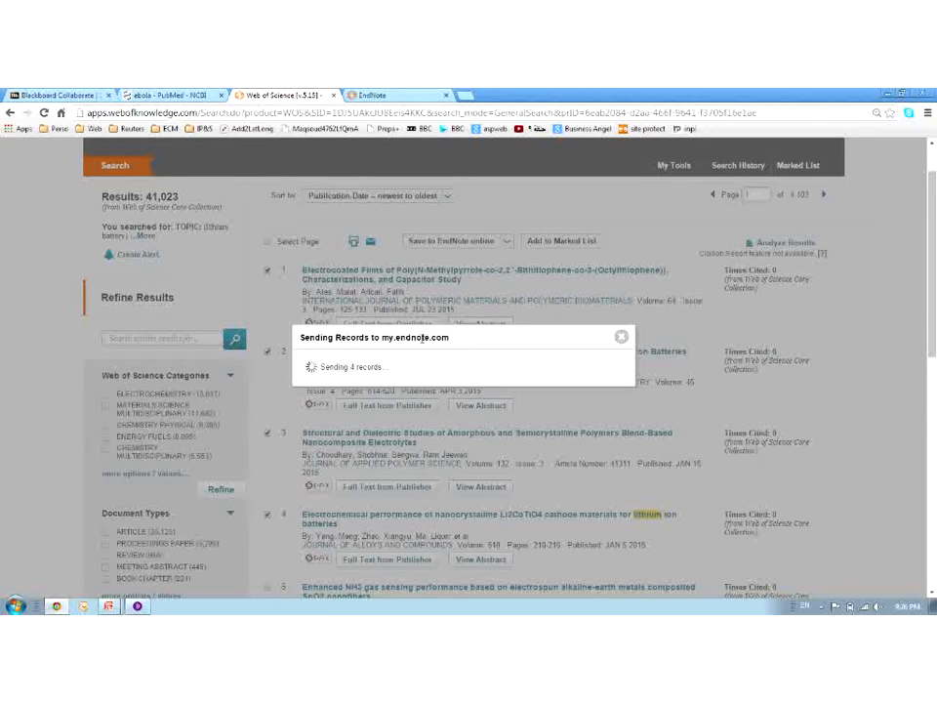
Refresh My References in EndNote, then go back to the EN-tagged Web of Science results
left_click(383, 95)
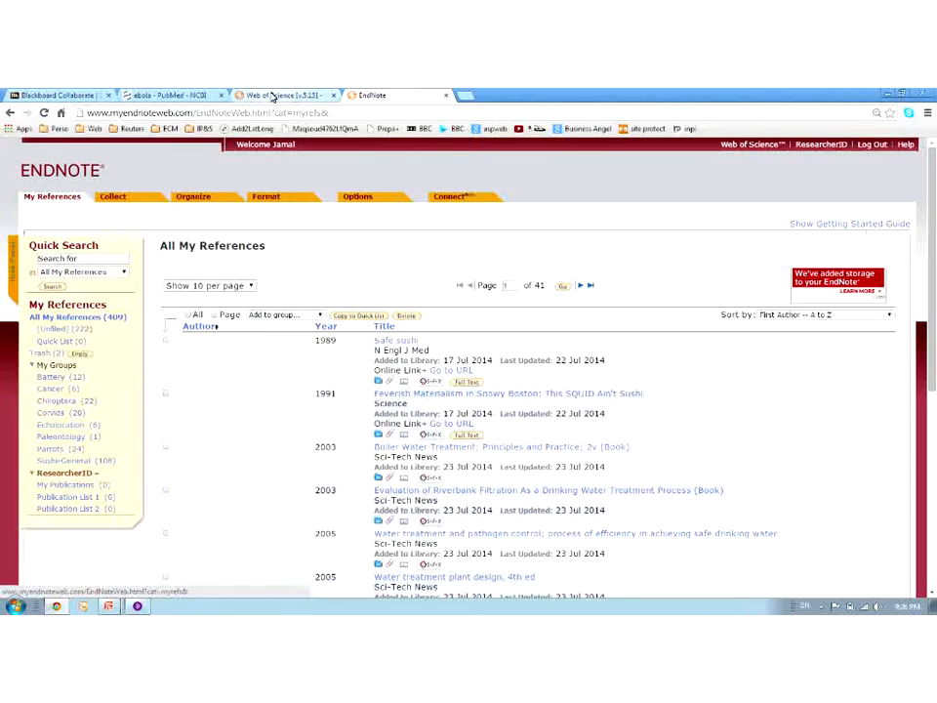
left_click(275, 95)
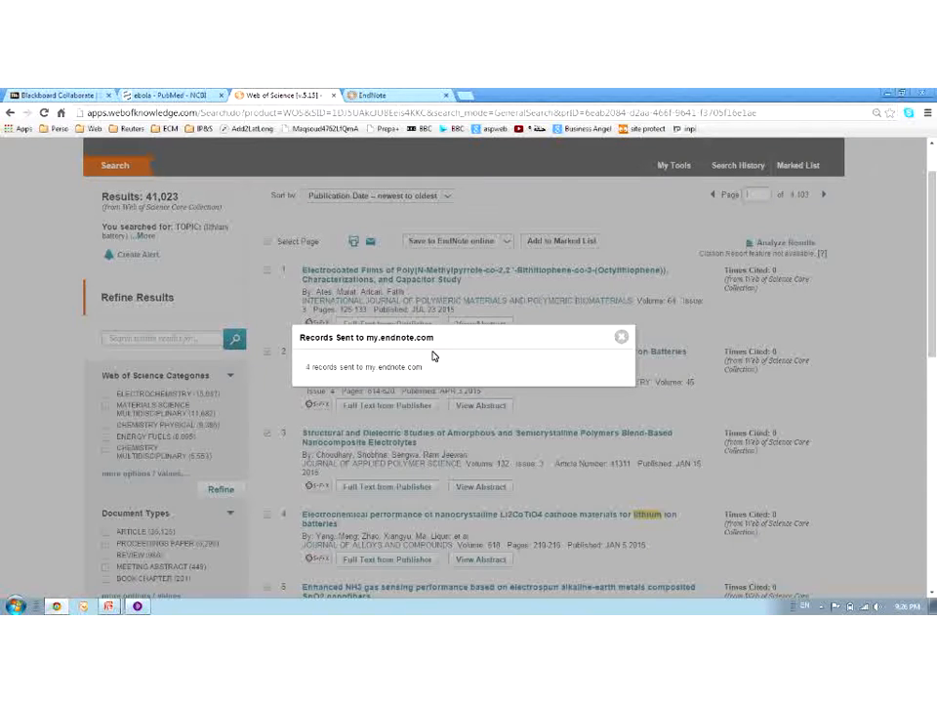
left_click(381, 95)
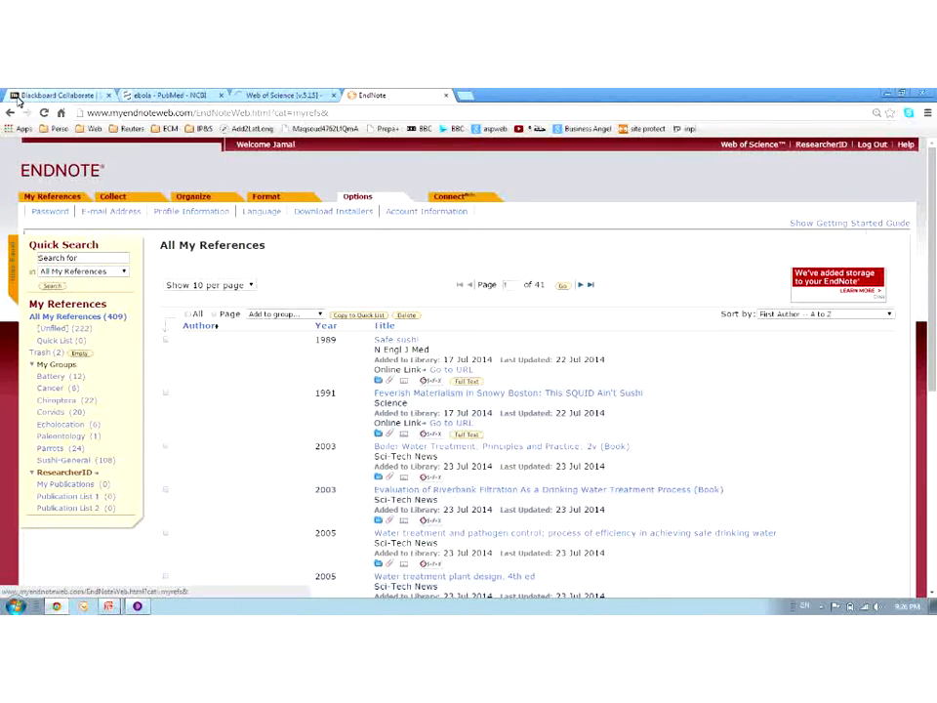
left_click(51, 196)
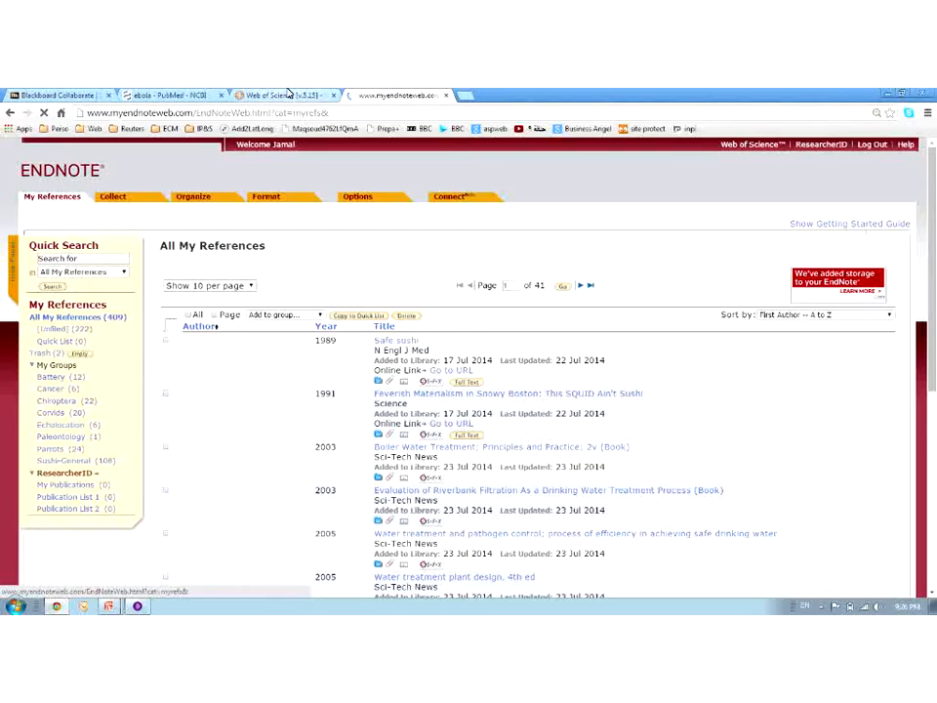
left_click(283, 95)
scroll(284, 360, "down", 1)
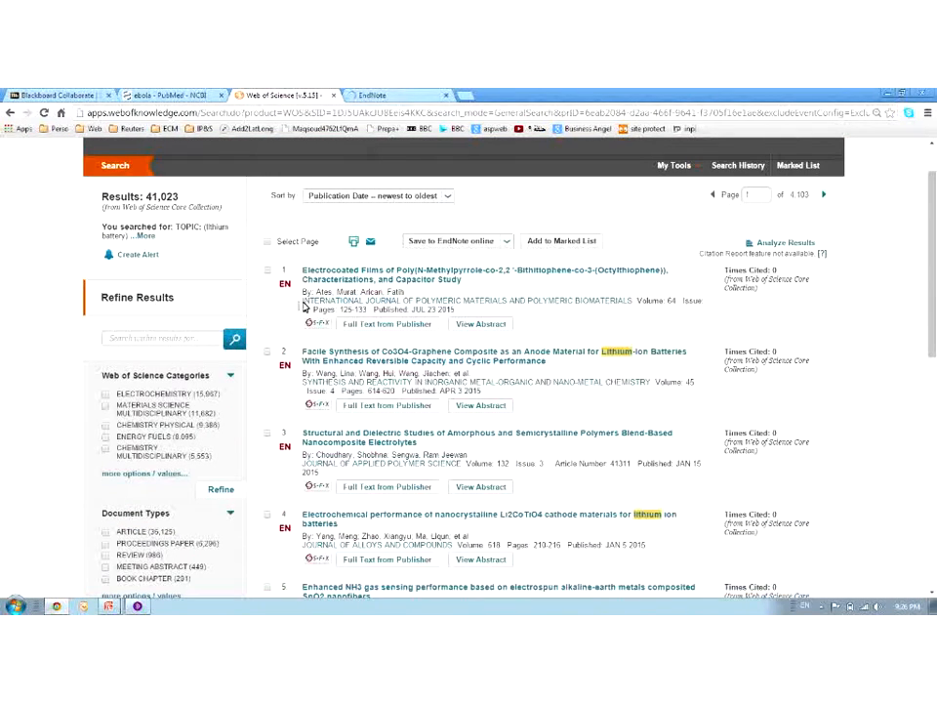
Export Web of Science results 1–4 to a Plain Text file
left_click(268, 271)
left_click(267, 351)
left_click(269, 434)
left_click(267, 514)
left_click(508, 244)
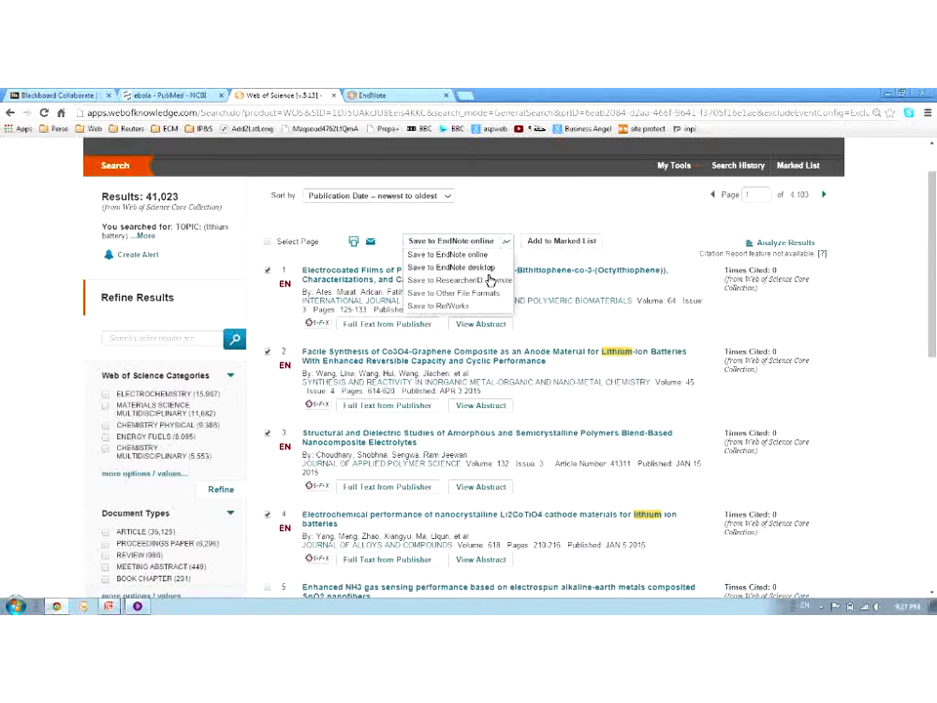
left_click(489, 295)
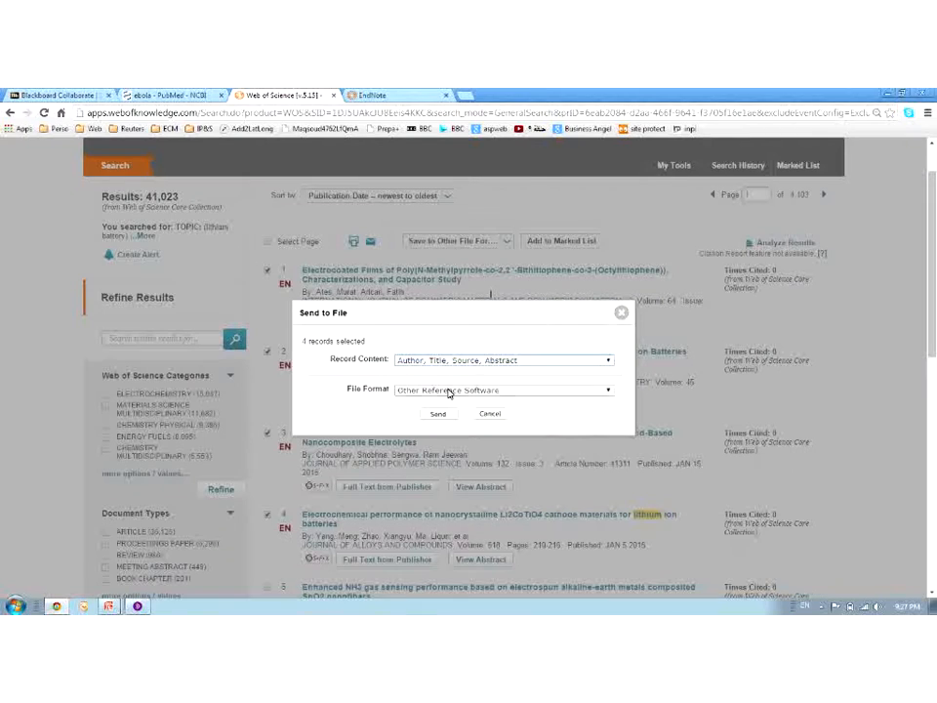
left_click(445, 391)
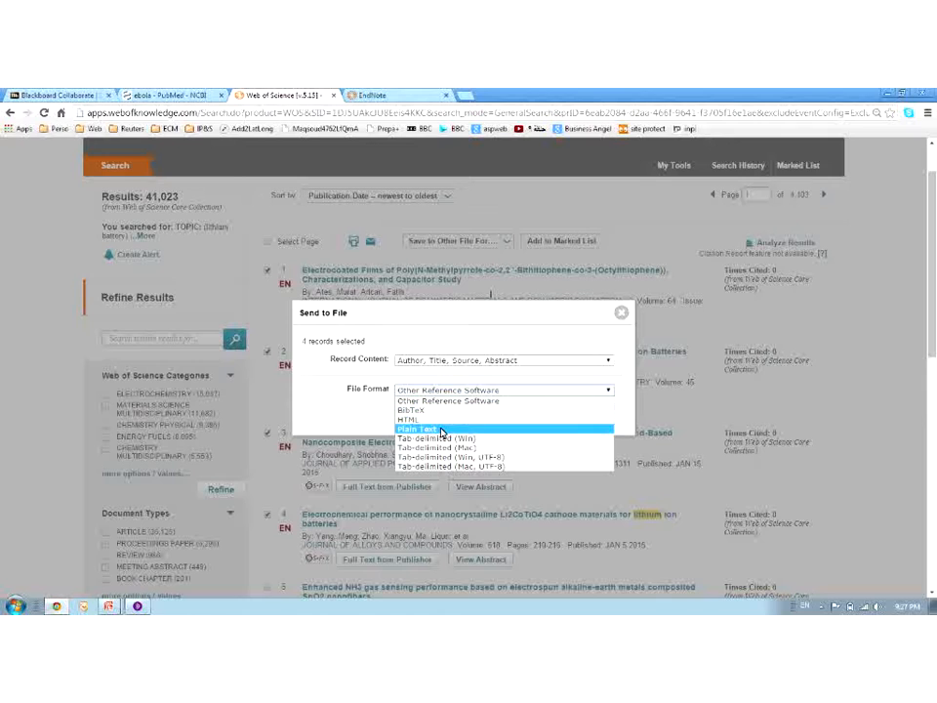
left_click(441, 433)
left_click(441, 416)
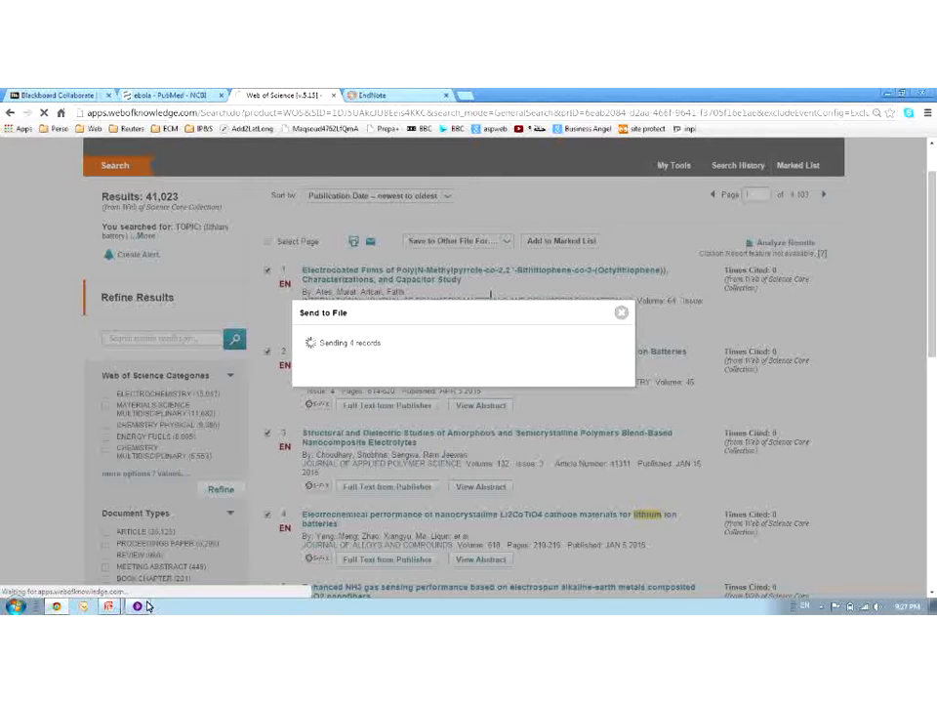
Open the downloaded records text file to check it, then close it
left_click(29, 586)
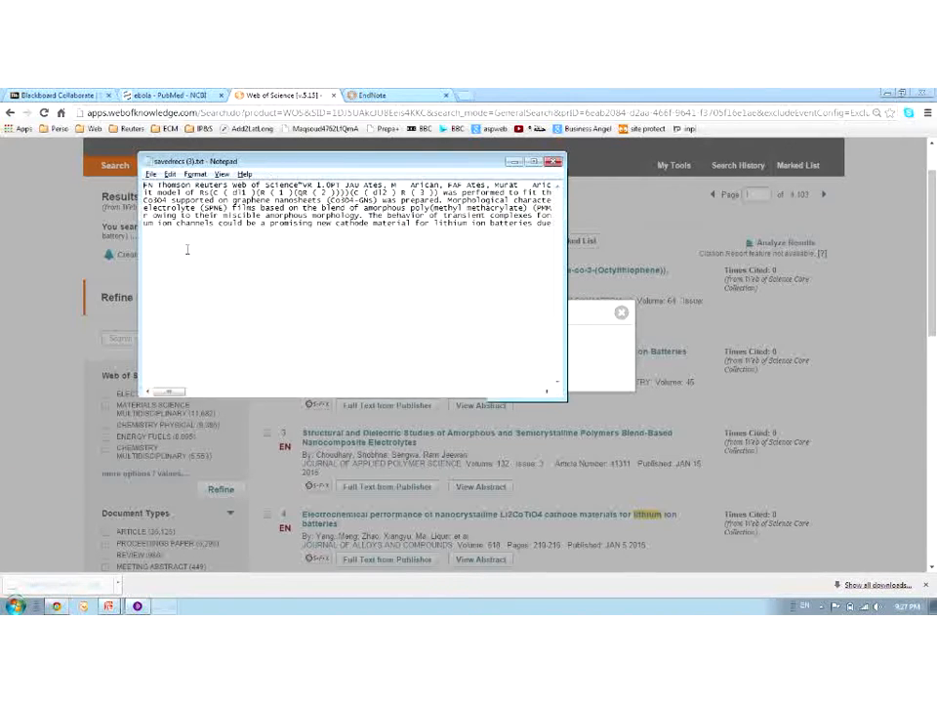
left_click_drag(167, 391, 166, 394)
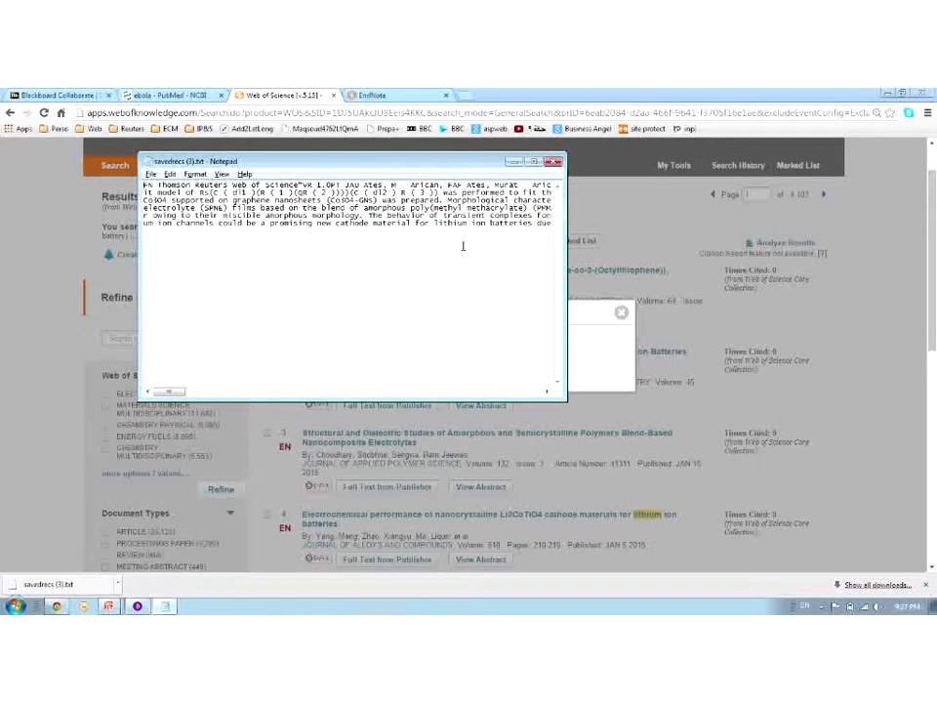
left_click(555, 168)
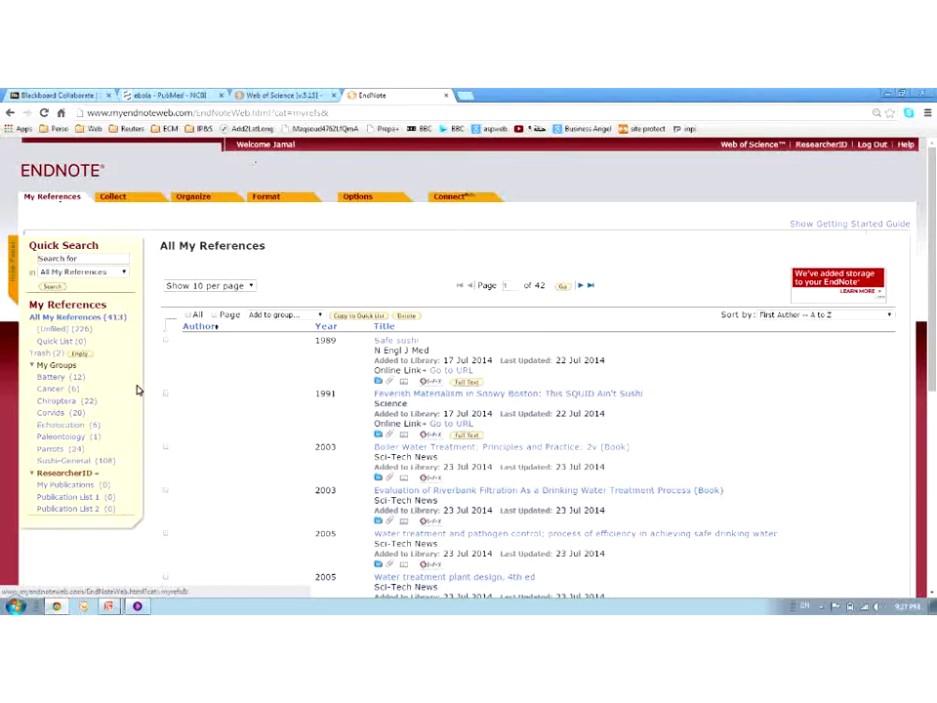
Quick-search the EndNote library for 'battery'
left_click(84, 260)
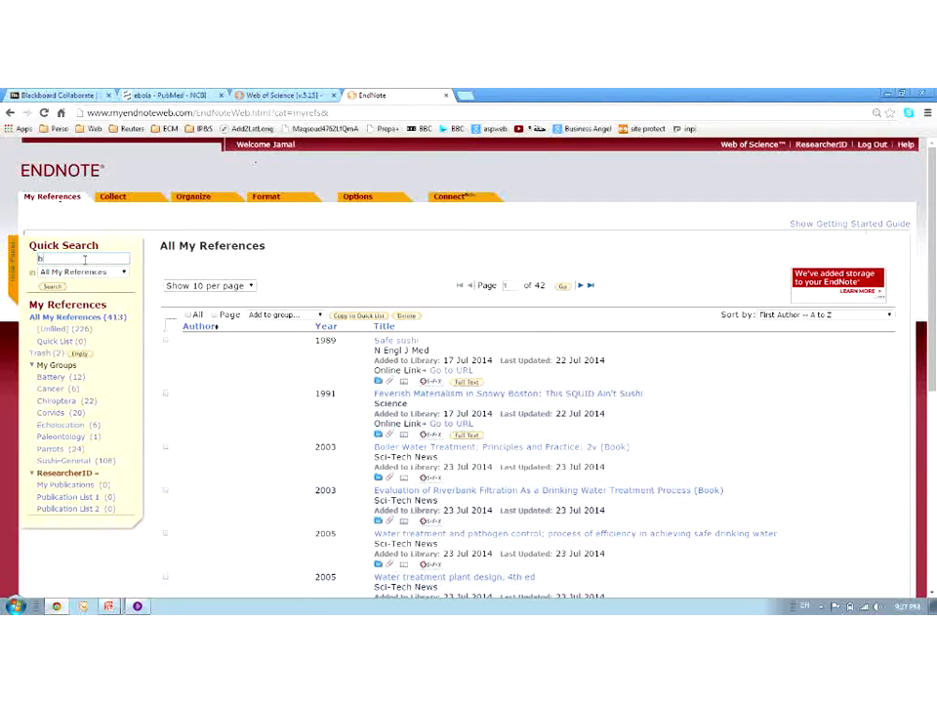
type("battery")
left_click(52, 286)
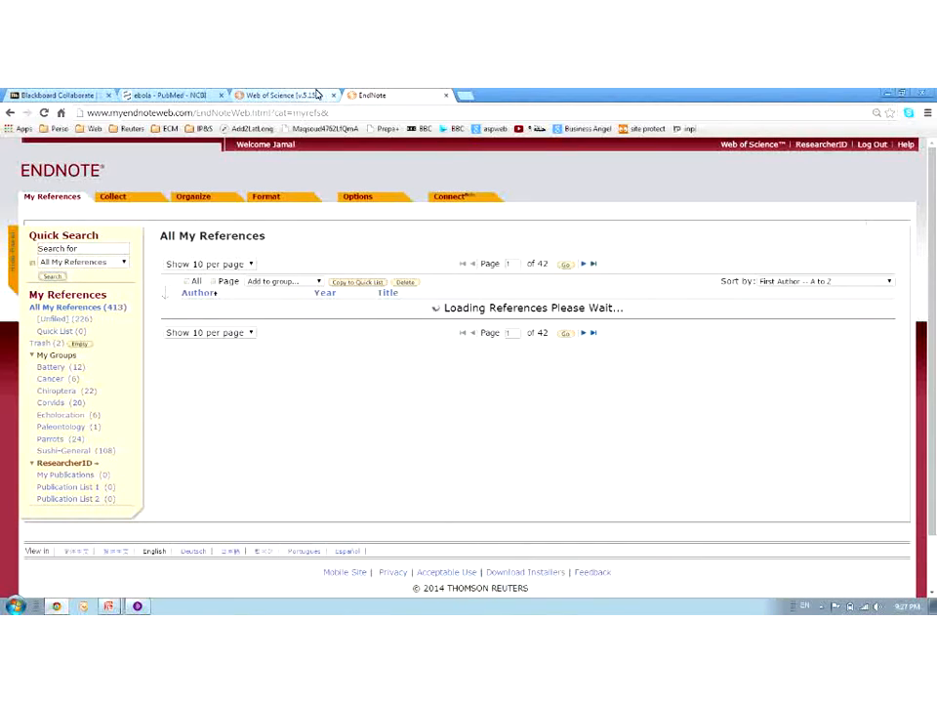
Close Web of Science's Sending Records to File prompt and check the Blackboard Collaborate window
left_click(325, 93)
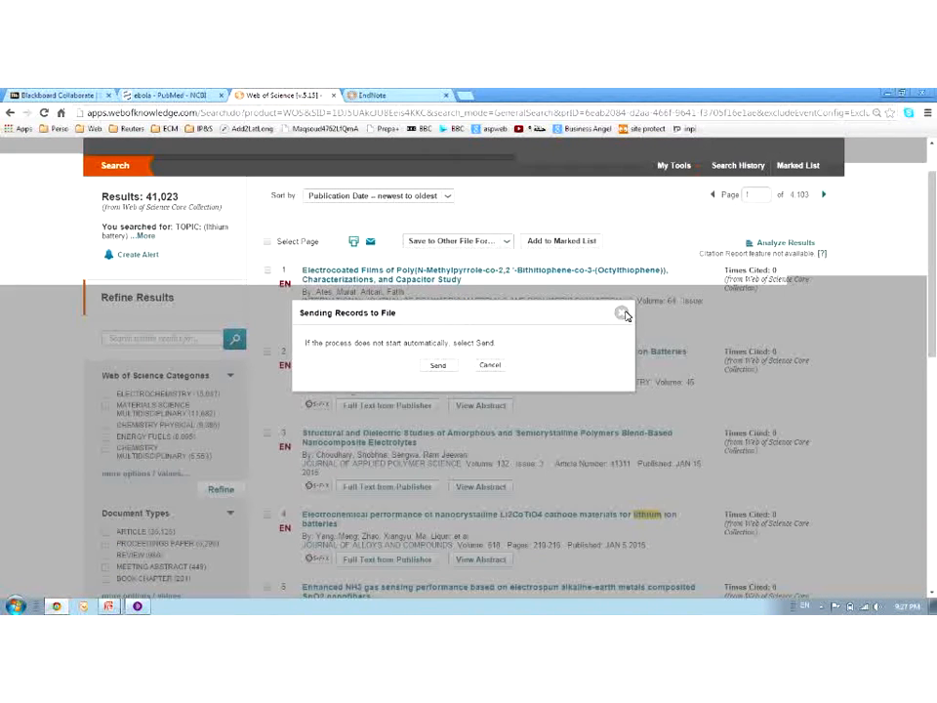
left_click(622, 314)
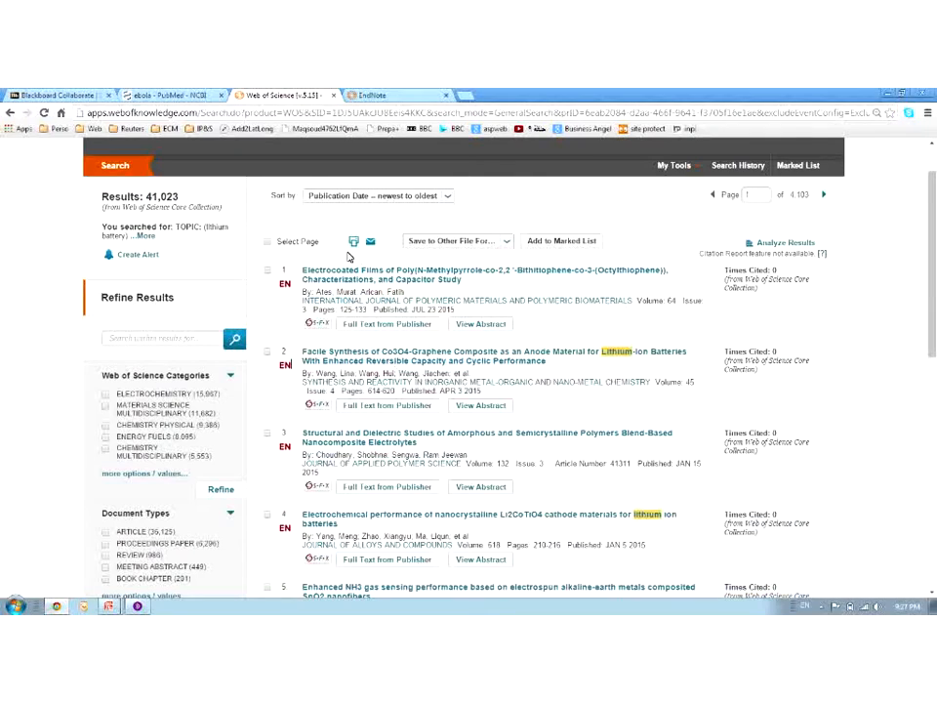
left_click(389, 93)
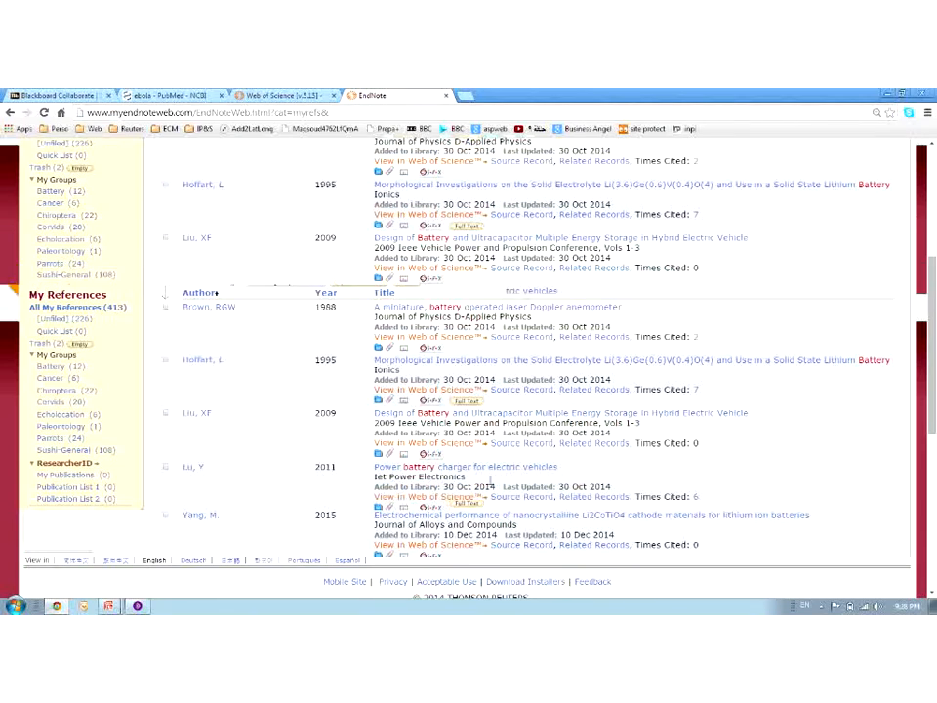
left_click(136, 607)
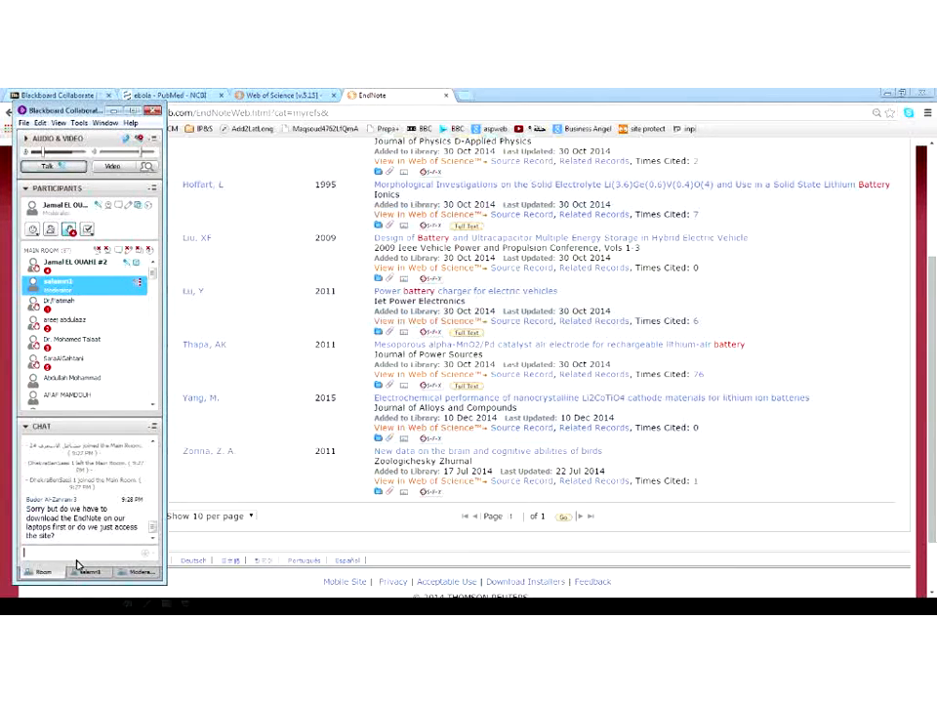
left_click(282, 94)
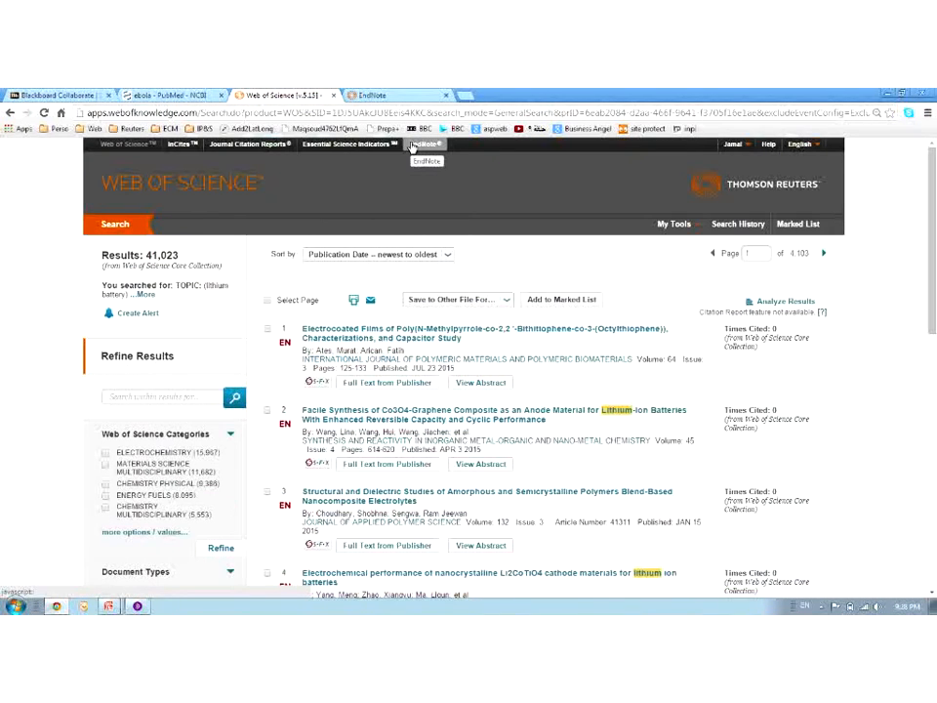
Show the EndNote link under Web of Science's My Tools, then return to the EndNote library
left_click(667, 225)
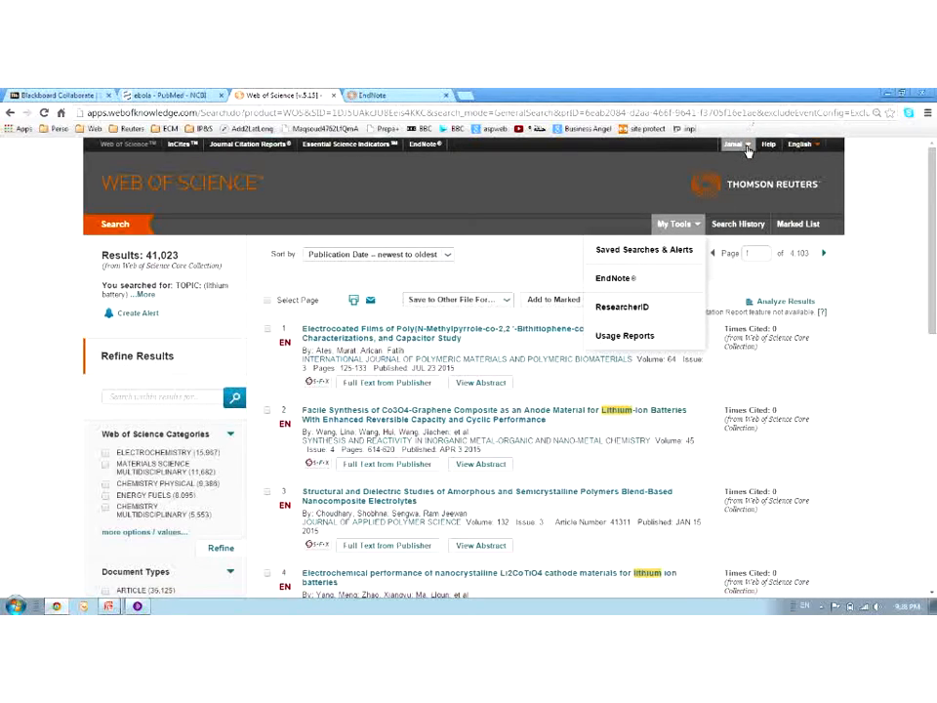
left_click(689, 223)
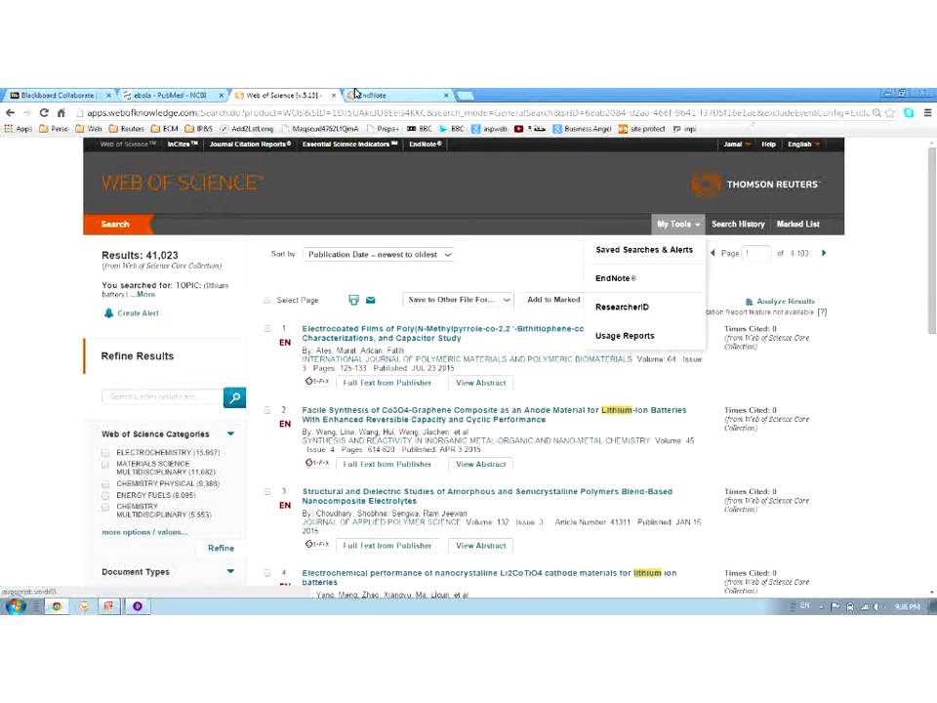
left_click(415, 95)
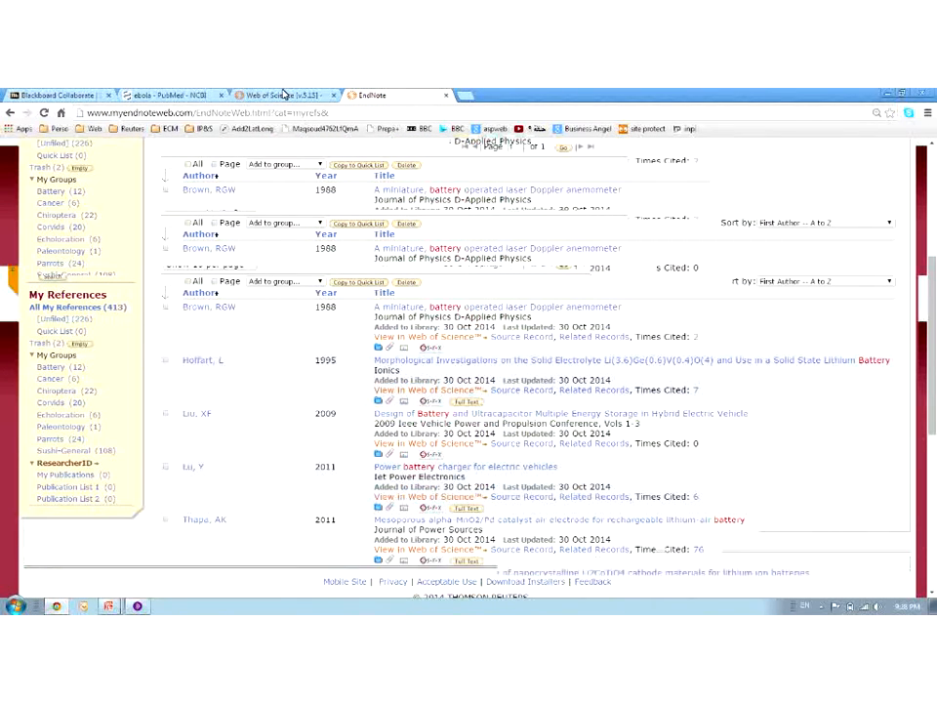
left_click(357, 196)
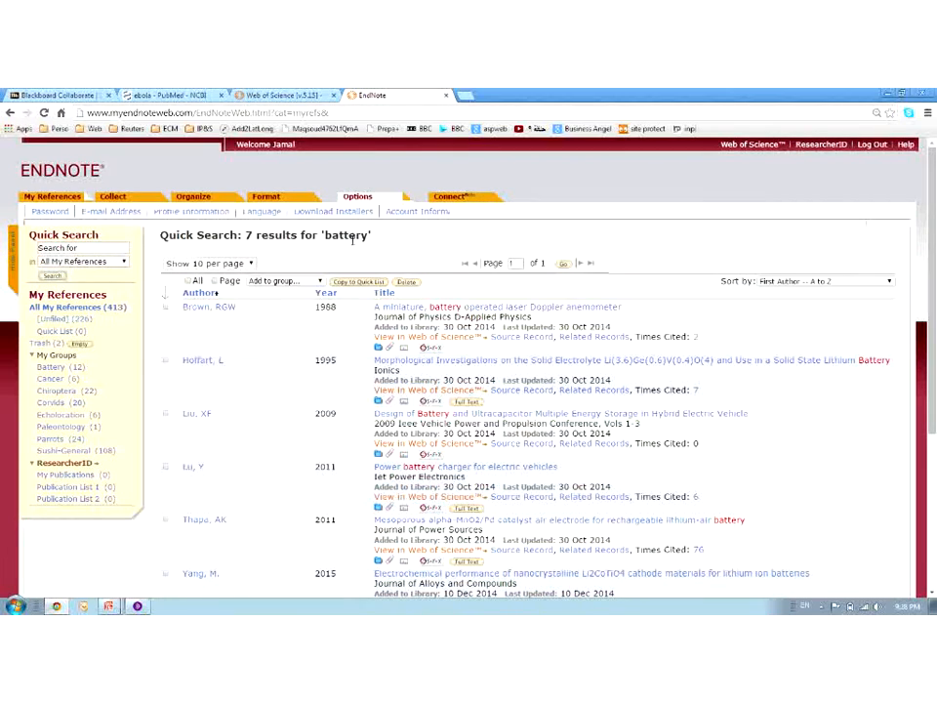
left_click(293, 95)
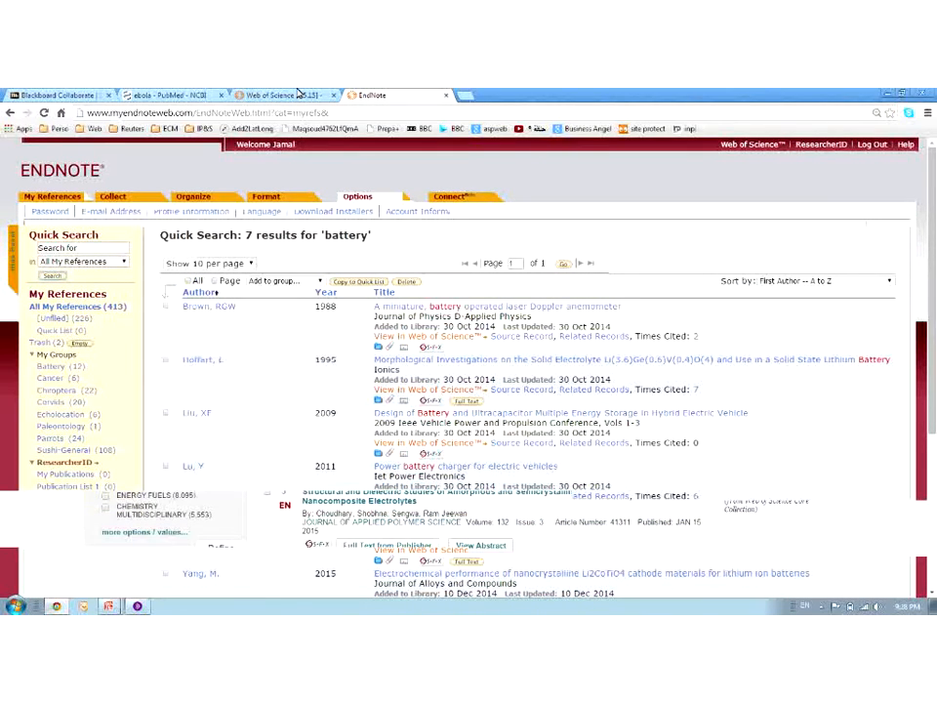
left_click(381, 95)
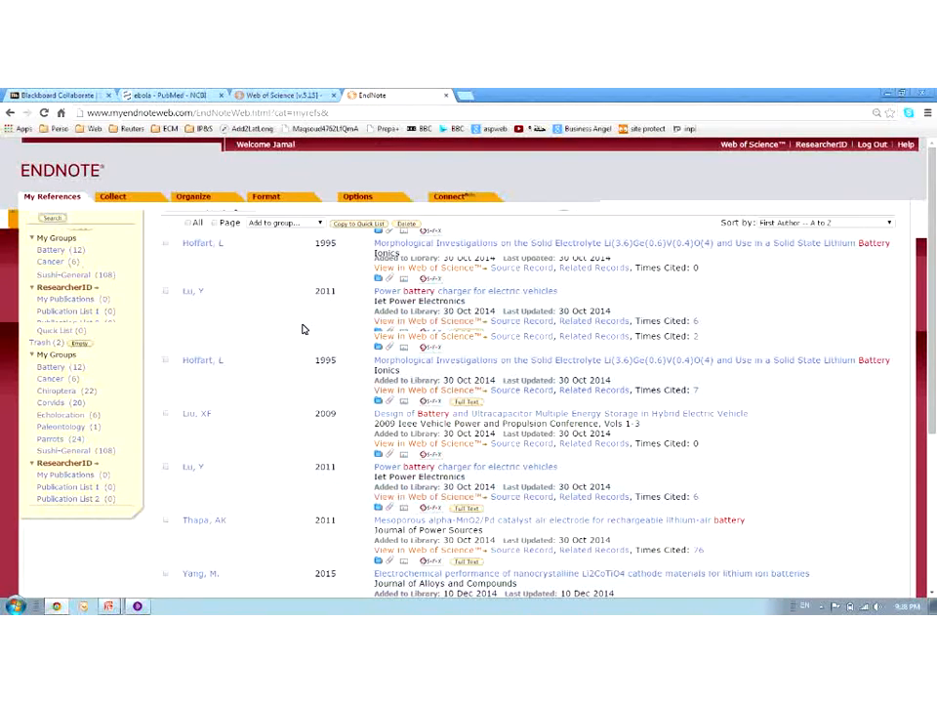
scroll(304, 332, "down", 3)
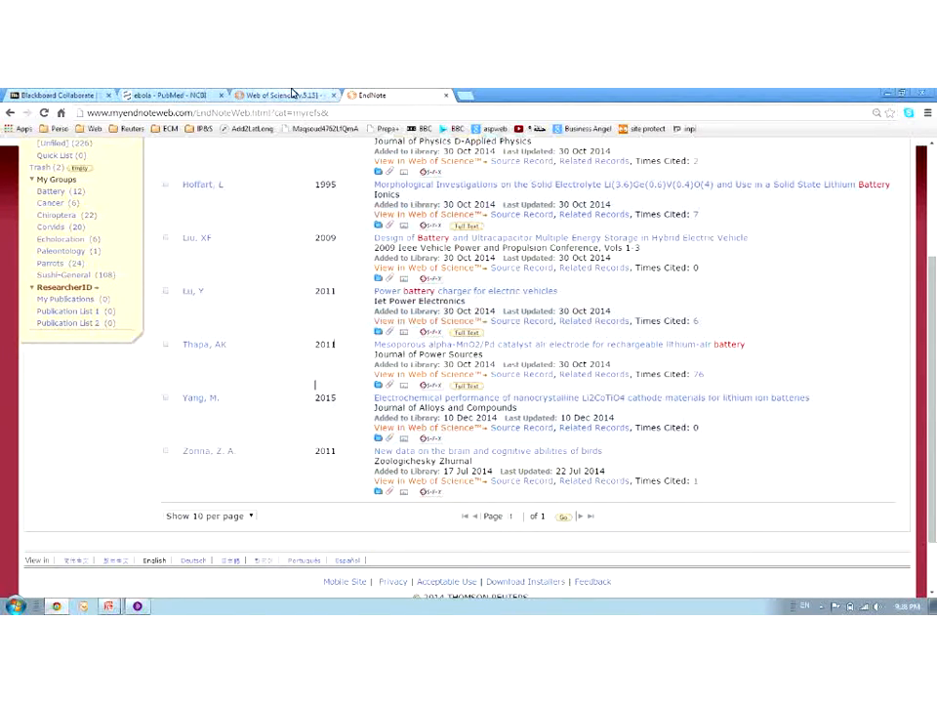
Select and copy the first Web of Science result's title, the Electrocoated Films article
left_click(293, 95)
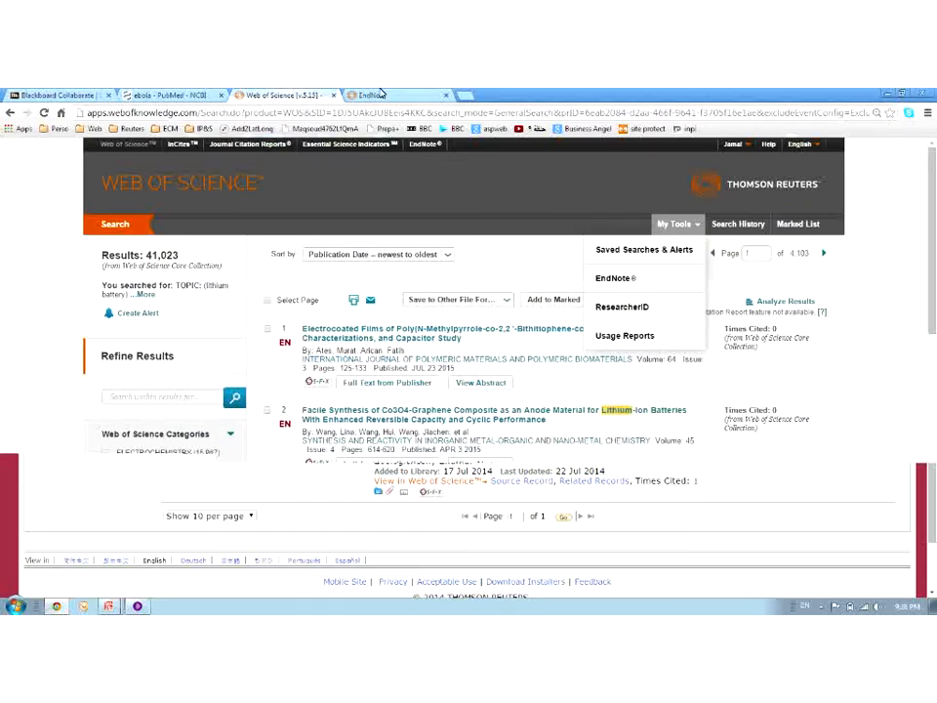
left_click(382, 95)
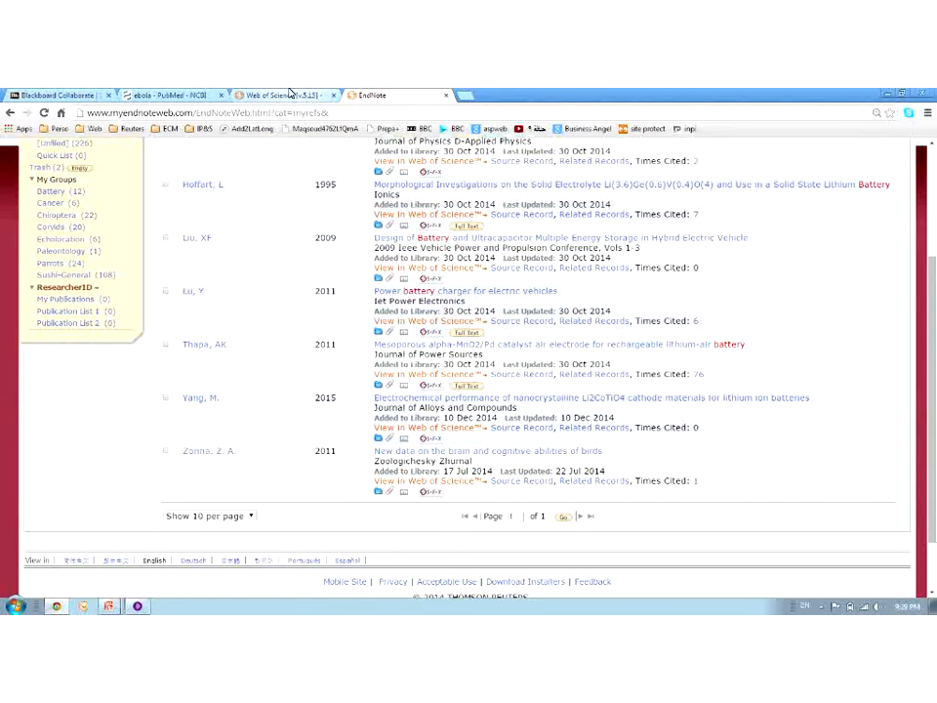
left_click(286, 94)
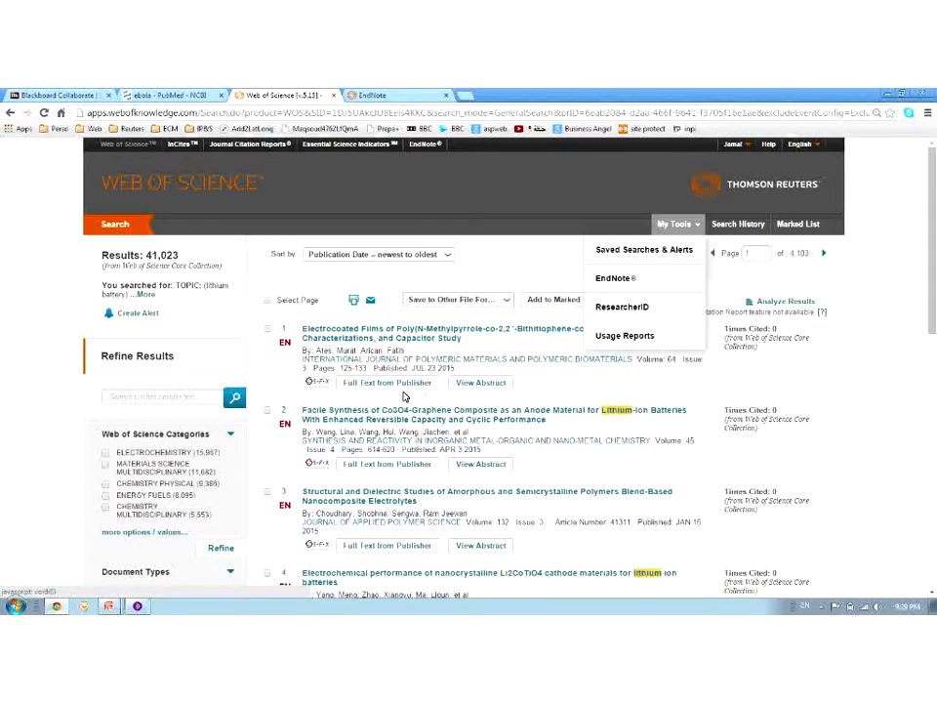
left_click_drag(293, 329, 384, 322)
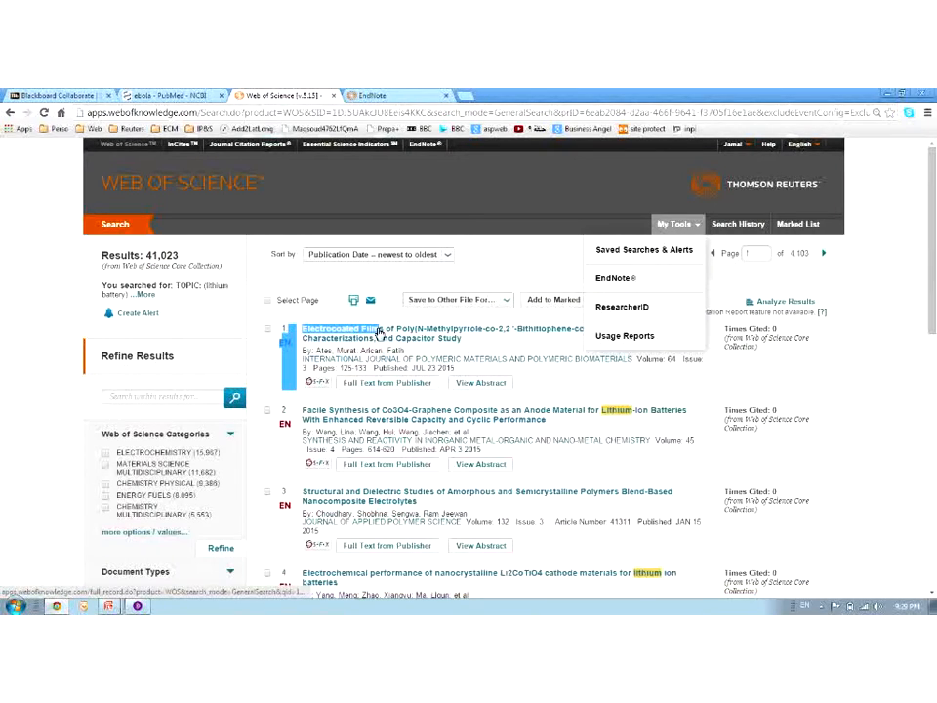
Paste the title into EndNote Quick Search and delete its unwanted leading text
left_click(384, 94)
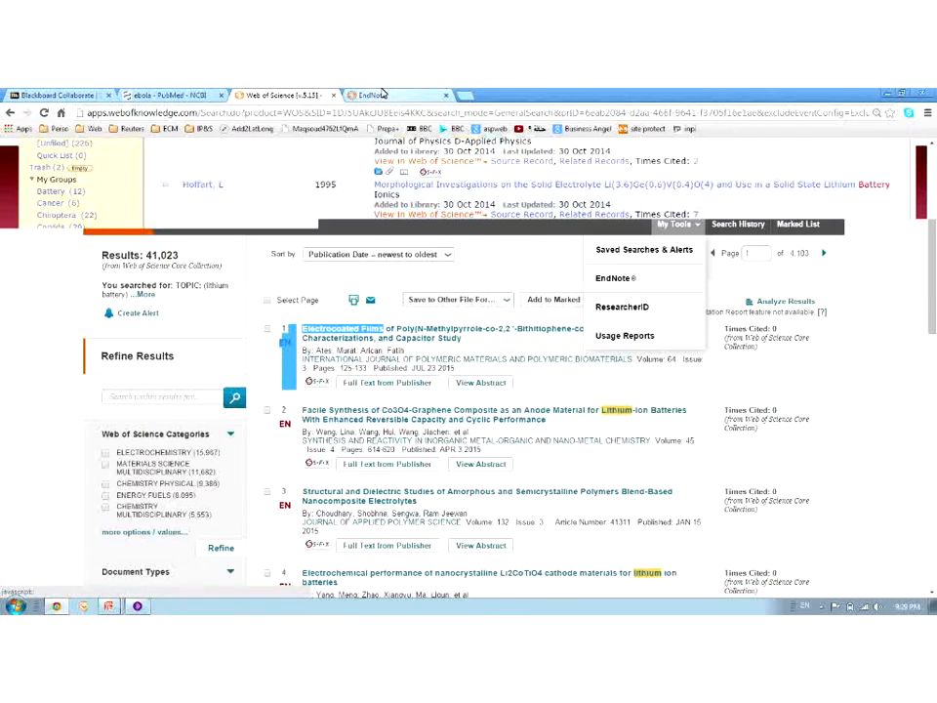
scroll(180, 361, "up", 3)
left_click(115, 250)
key("ctrl+v")
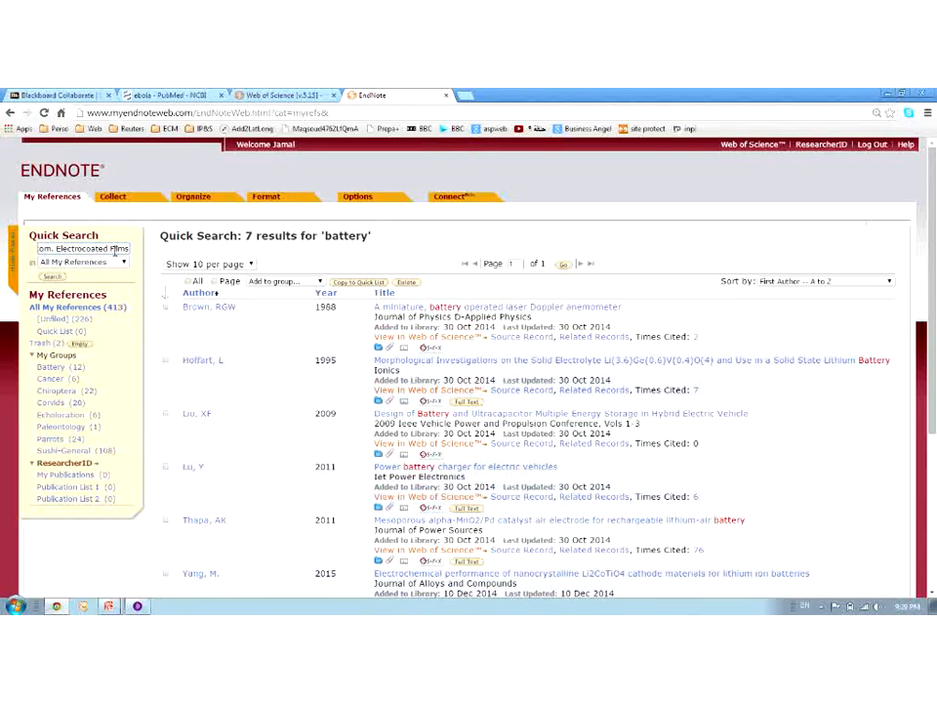
left_click_drag(56, 252, 1, 256)
left_click(119, 250)
left_click_drag(124, 250, 1, 246)
key("End")
left_click_drag(128, 250, 2, 240)
key("Delete")
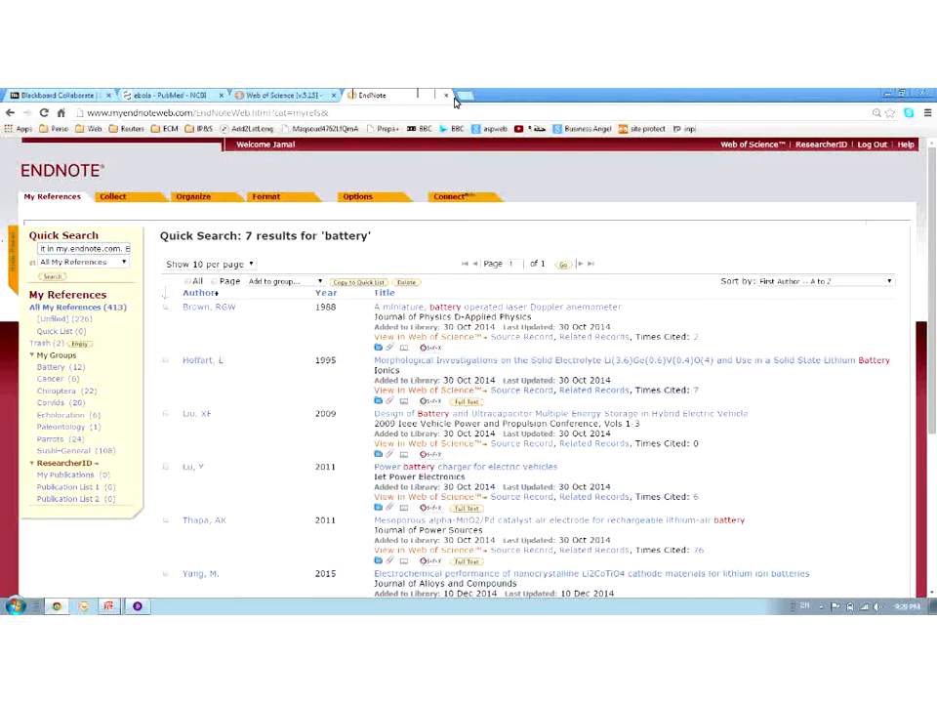
left_click(275, 93)
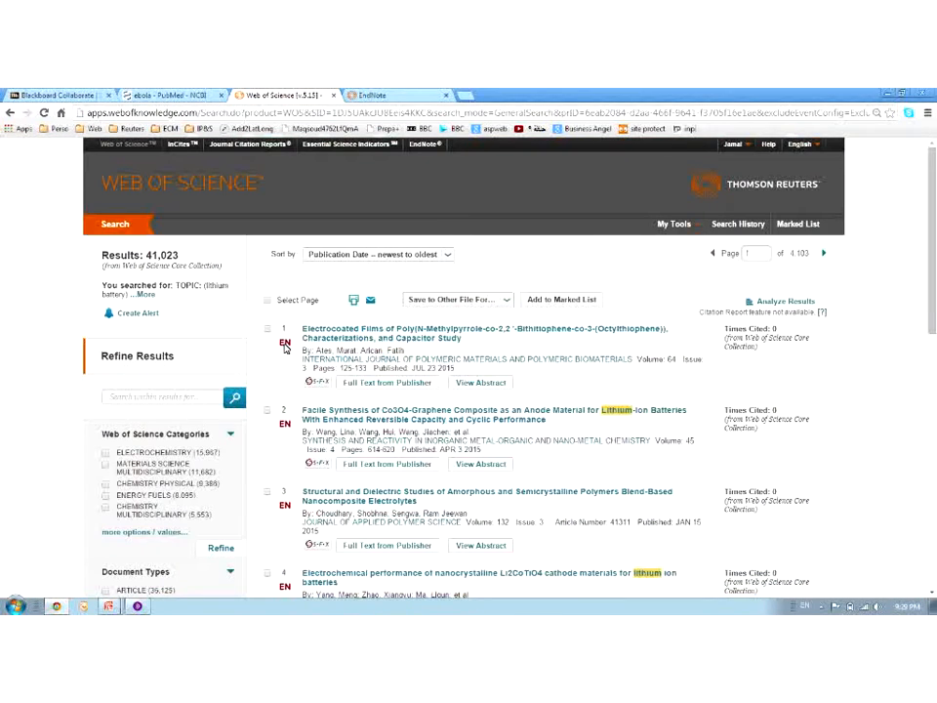
key("ctrl+Tab")
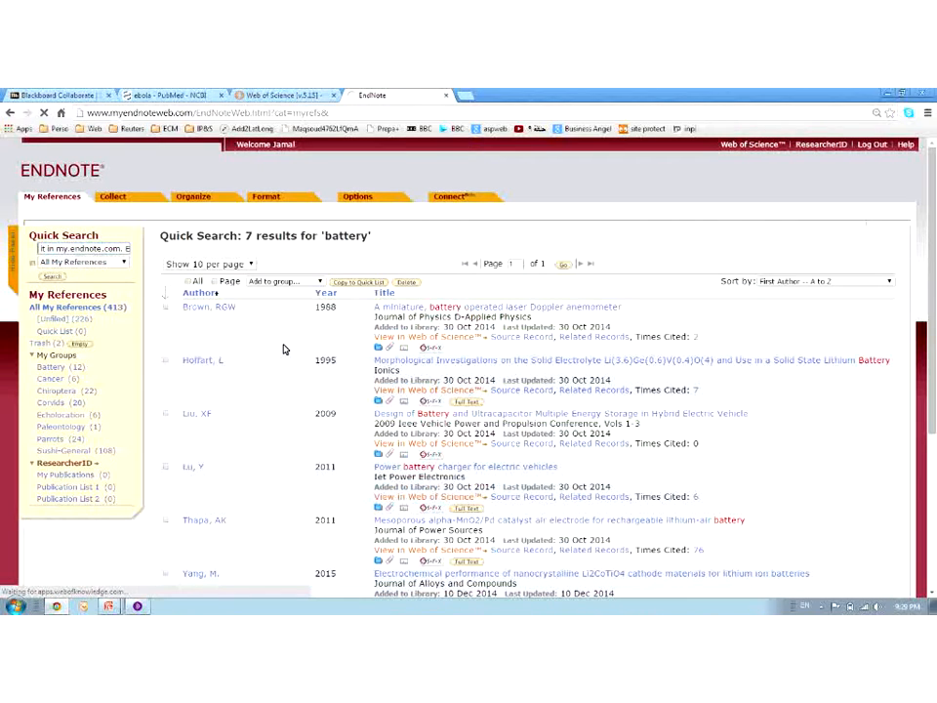
Open the Electrocoated Films reference from the Web of Science results and scroll through its full record
left_click(306, 93)
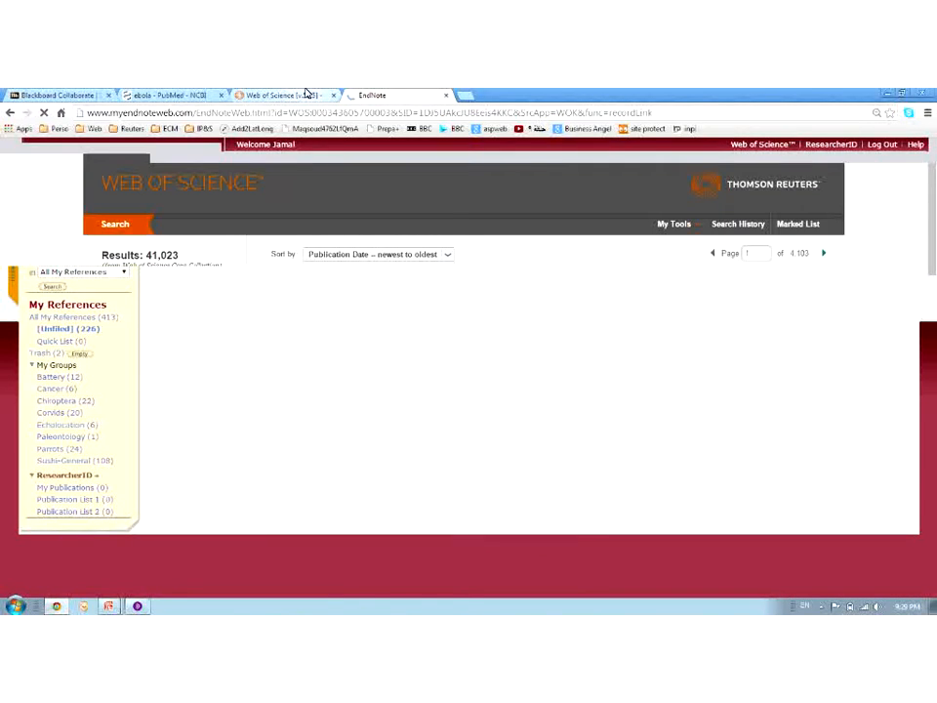
left_click(369, 95)
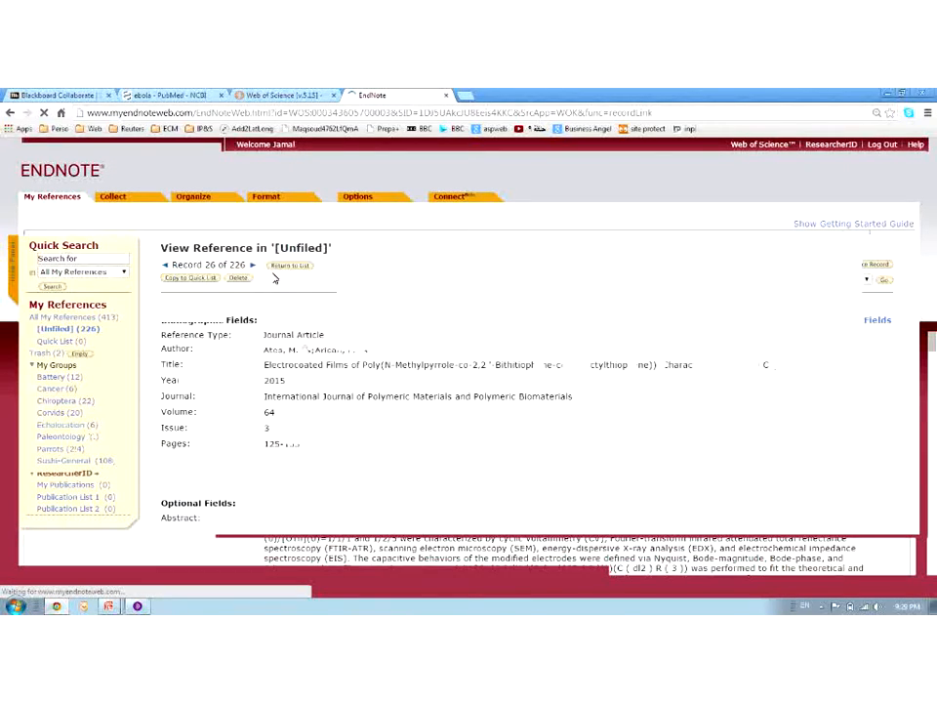
scroll(376, 412, "down", 1)
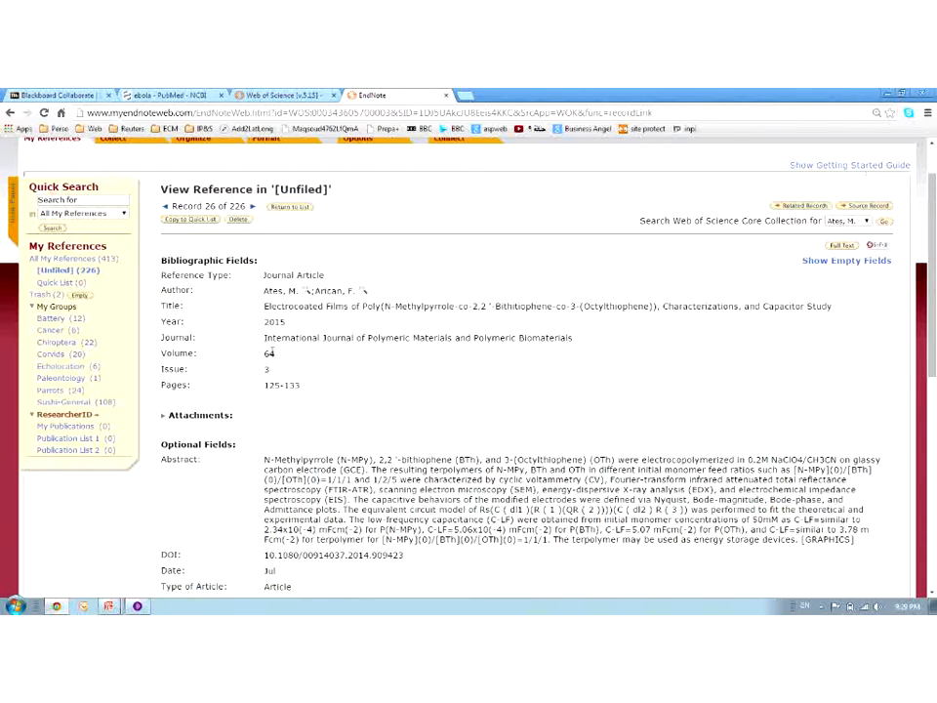
scroll(273, 387, "down", 2)
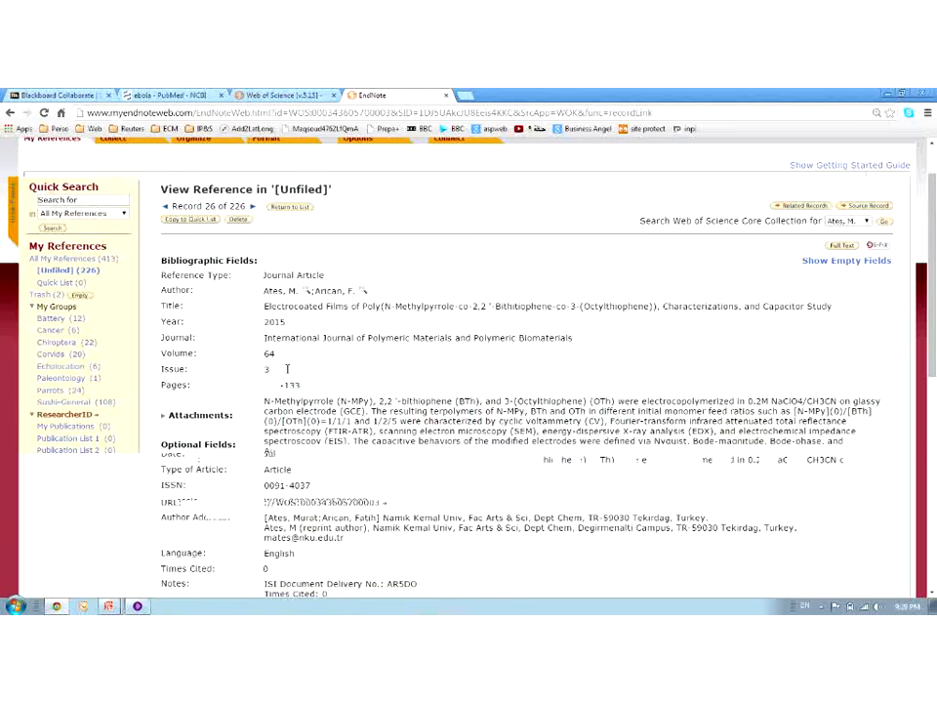
scroll(306, 425, "down", 3)
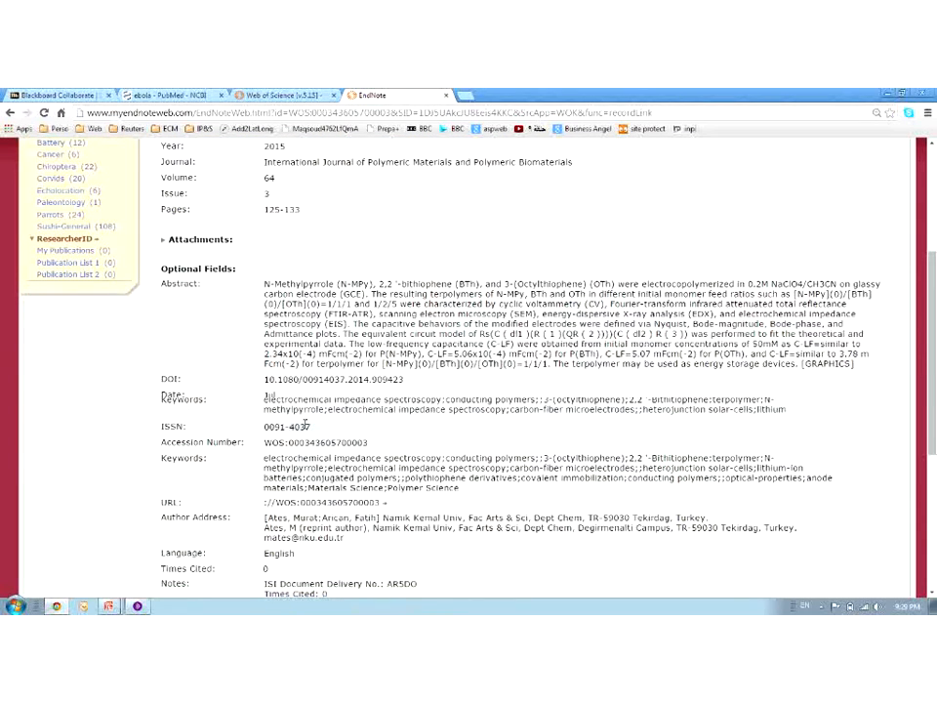
scroll(157, 499, "up", 10)
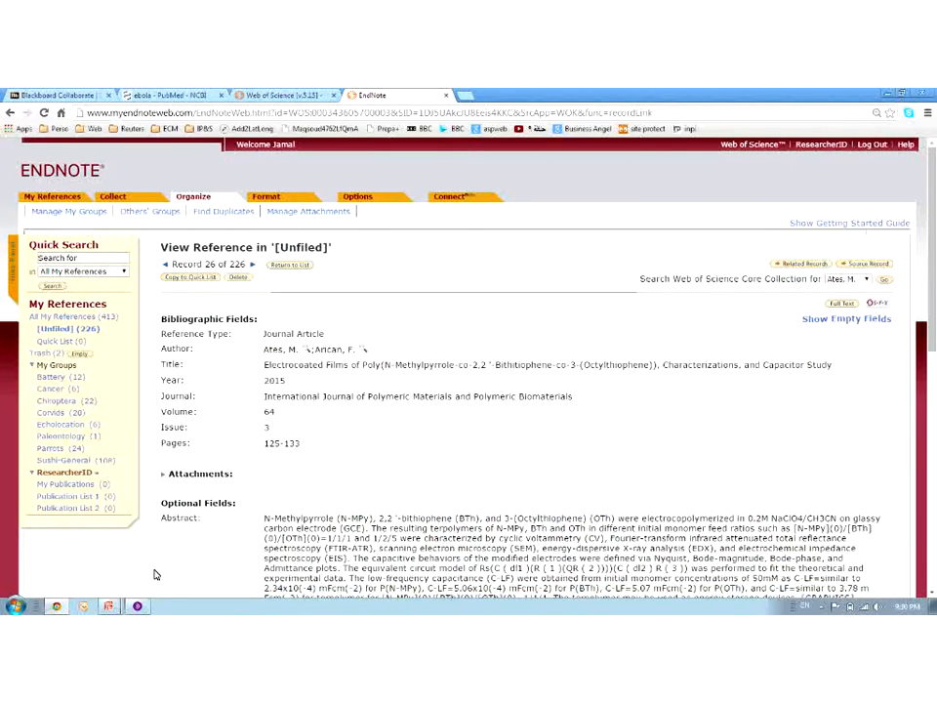
Permanently empty the library's Trash of its 2 discarded references
left_click(138, 606)
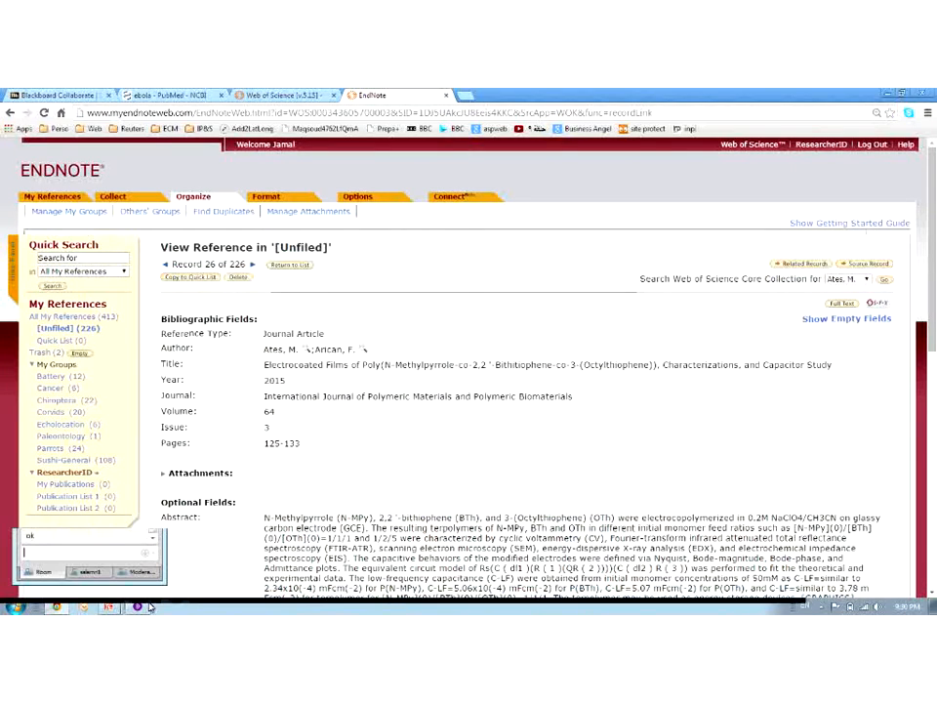
left_click(344, 468)
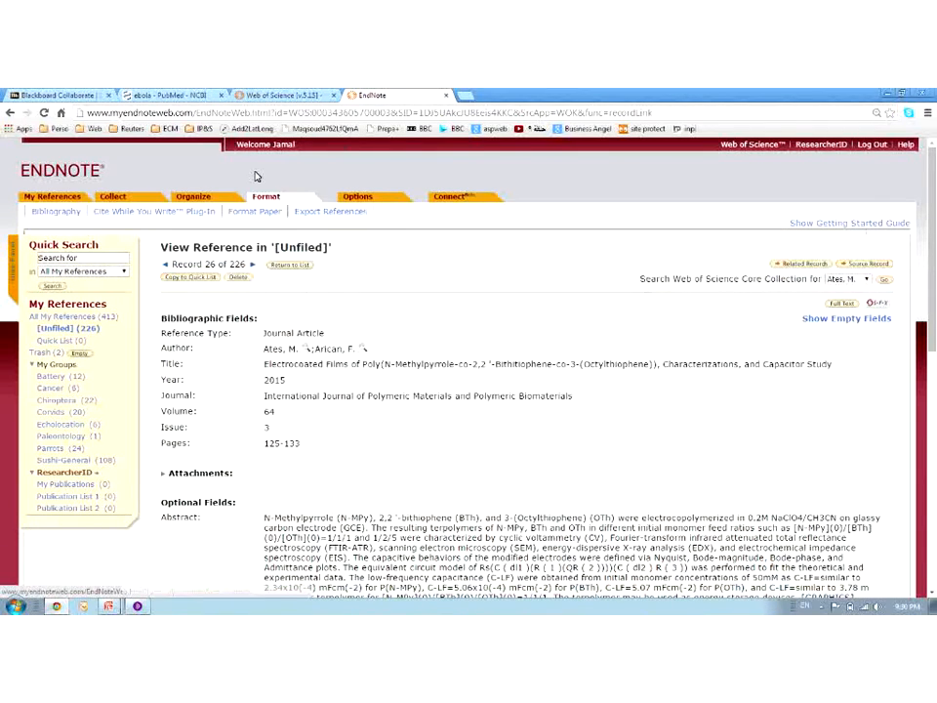
left_click(78, 355)
left_click(491, 204)
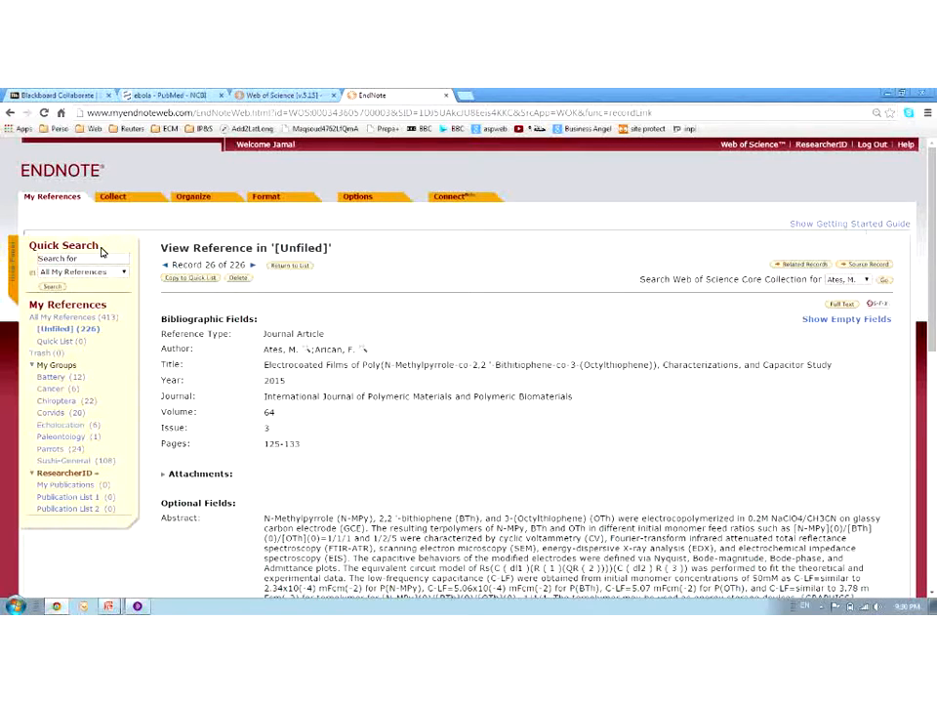
left_click(854, 308)
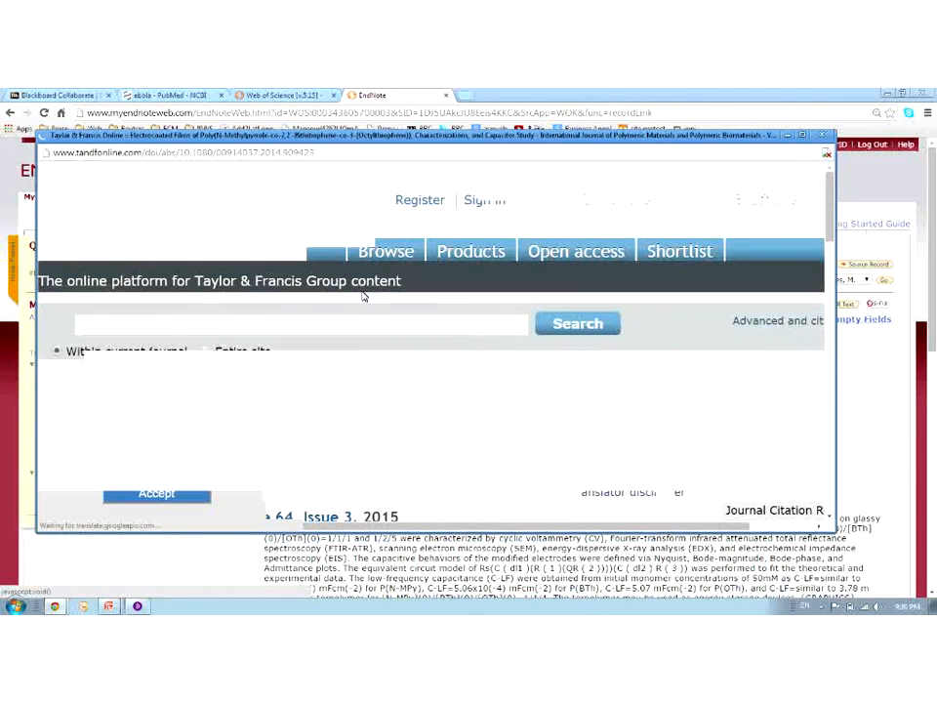
double_click(572, 141)
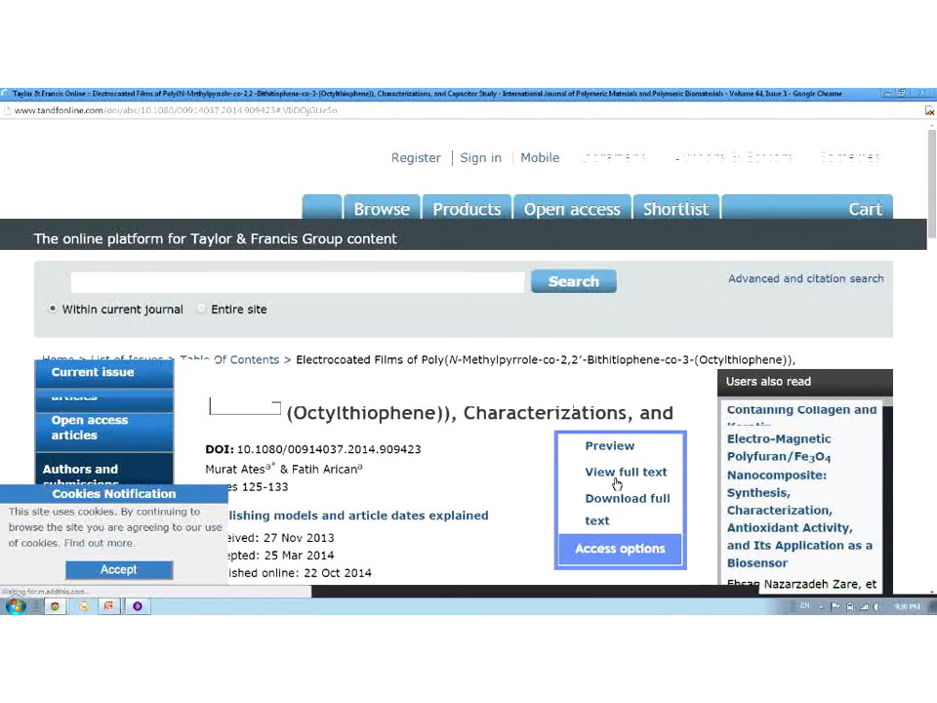
left_click(623, 417)
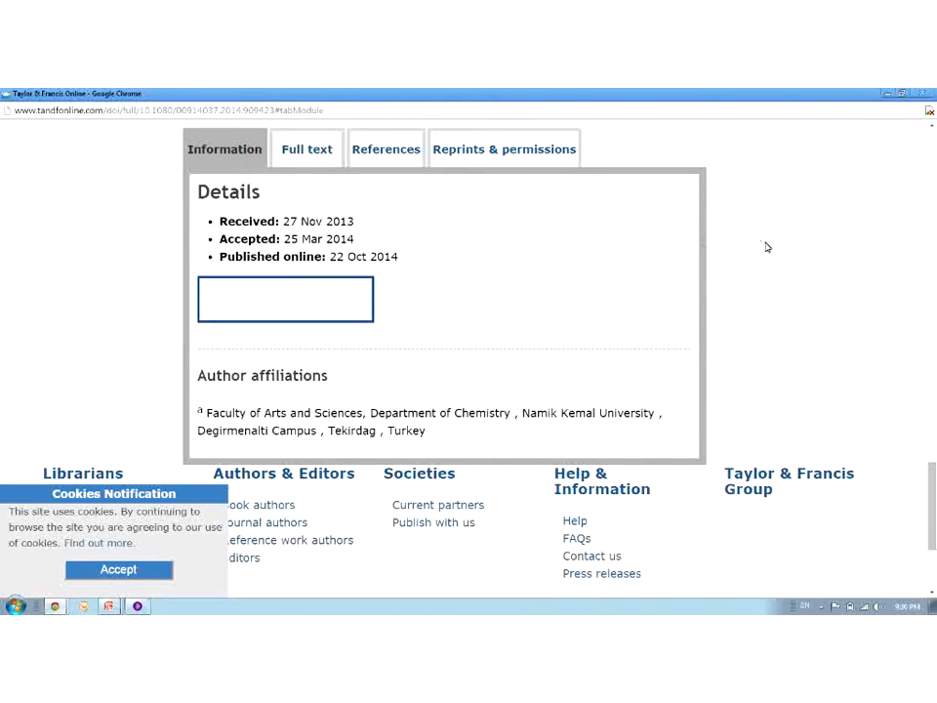
right_click(767, 247)
left_click(785, 277)
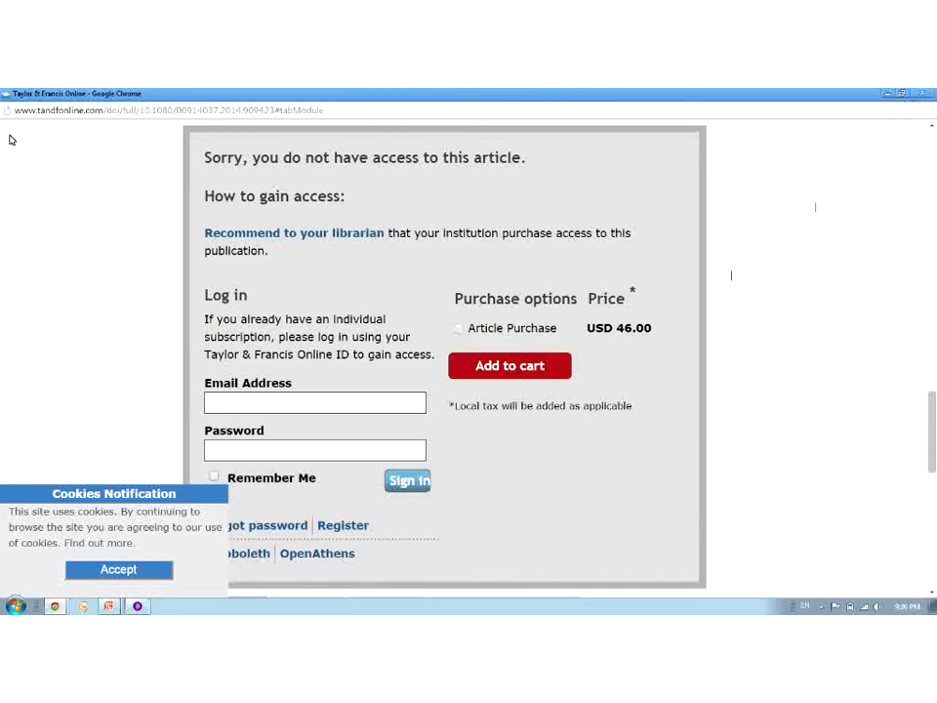
left_click(920, 94)
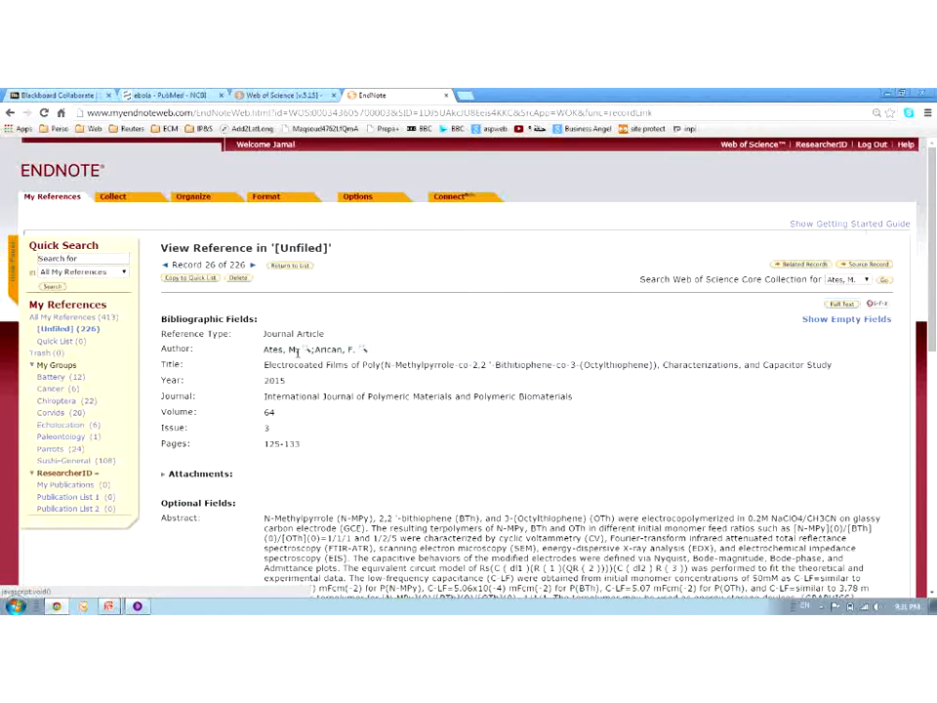
Go to the Collect tab's Online Search page to choose a database connection
scroll(400, 379, "down", 1)
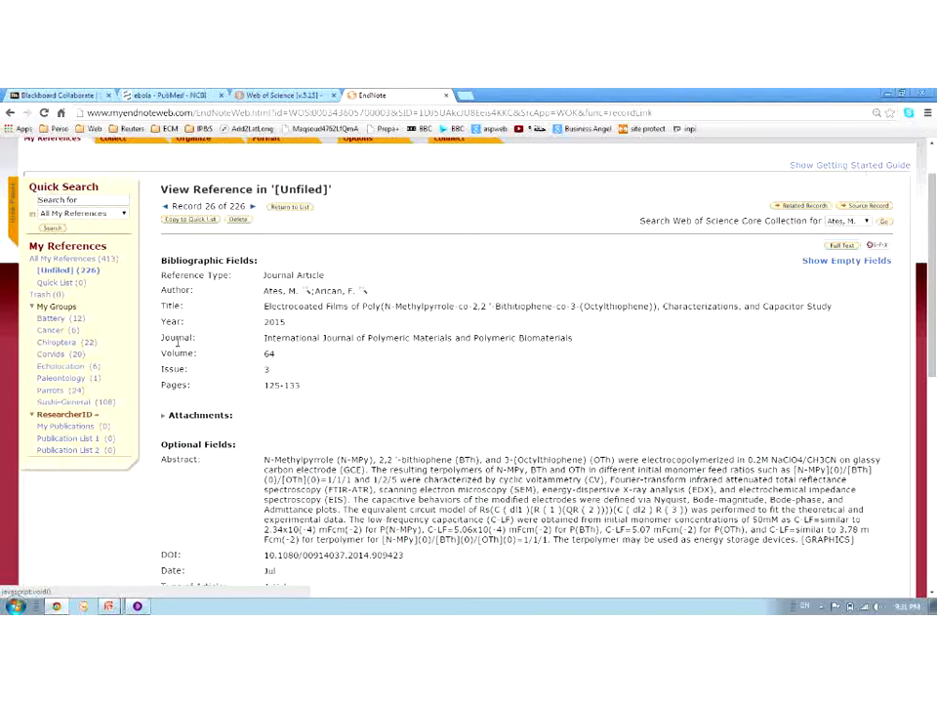
scroll(177, 342, "up", 1)
left_click(101, 199)
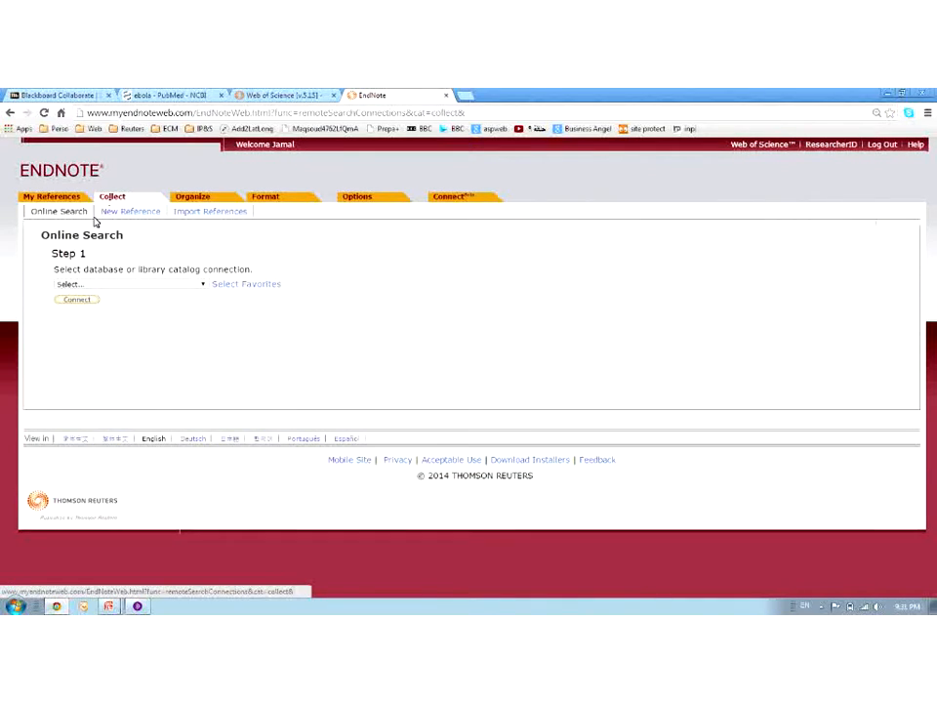
Select PubMed (NLM) from the database list and connect to it
left_click(100, 285)
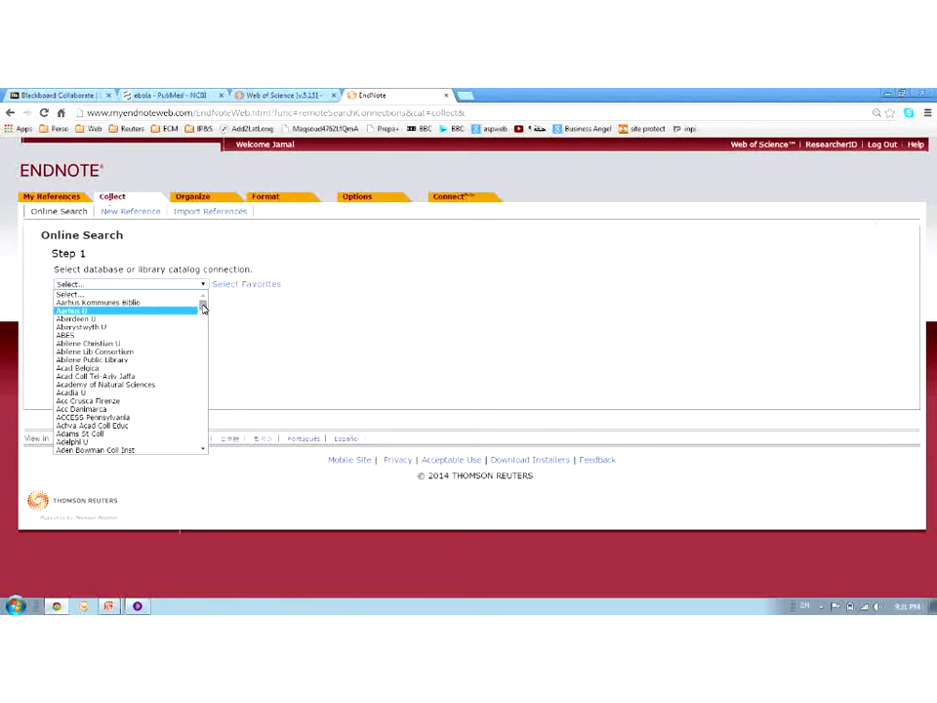
left_click_drag(203, 308, 205, 440)
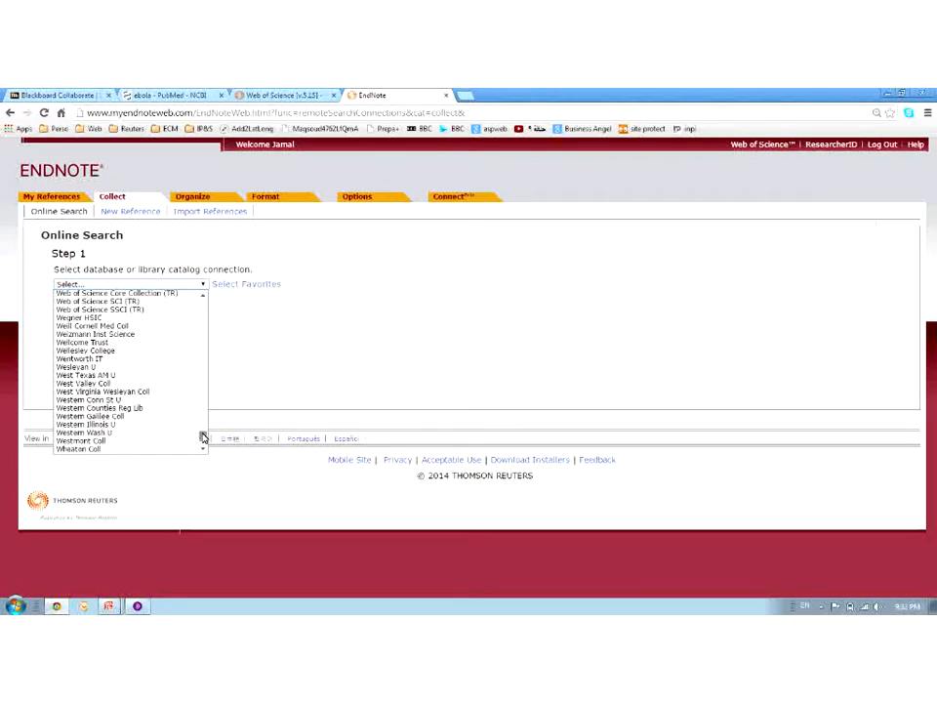
left_click_drag(203, 435, 203, 433)
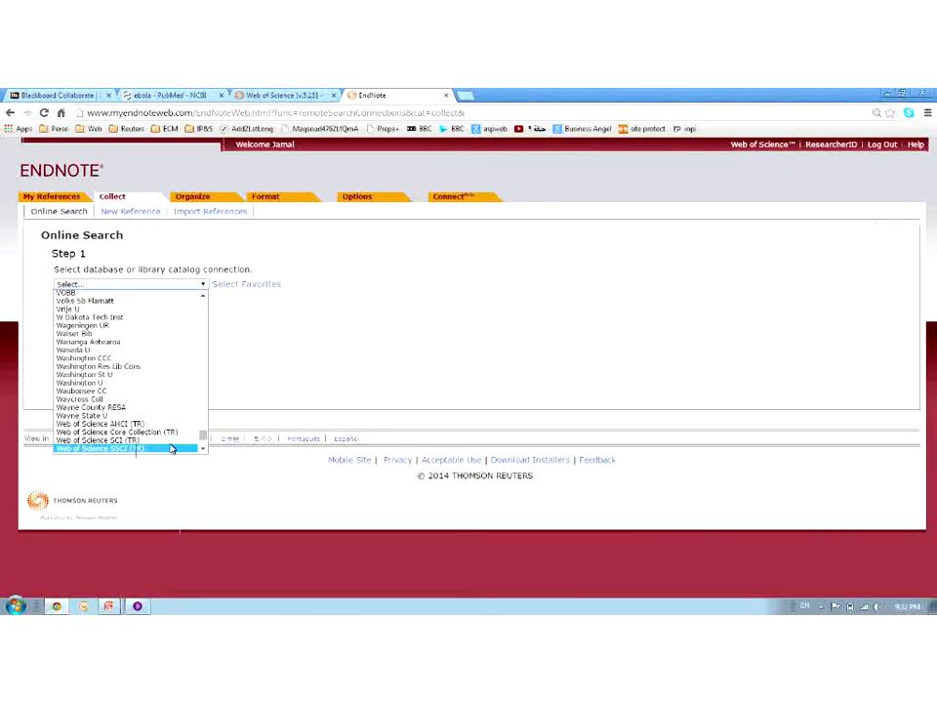
left_click_drag(203, 438, 201, 400)
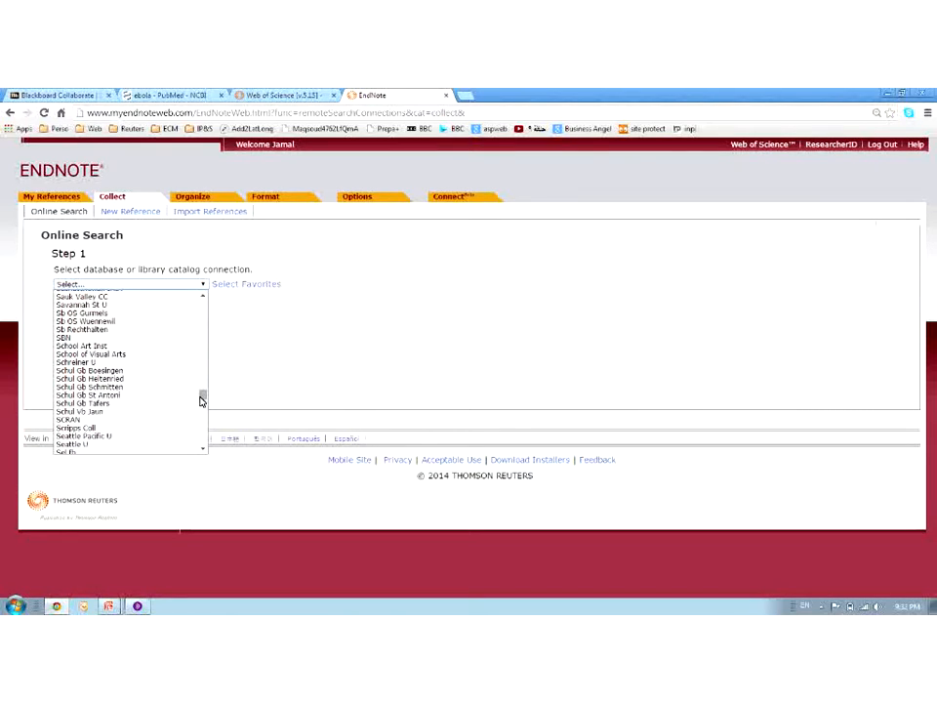
mouse_move(201, 400)
left_mouse_down()
mouse_move(204, 368)
mouse_move(204, 387)
left_mouse_up()
scroll(172, 395, "down", 5)
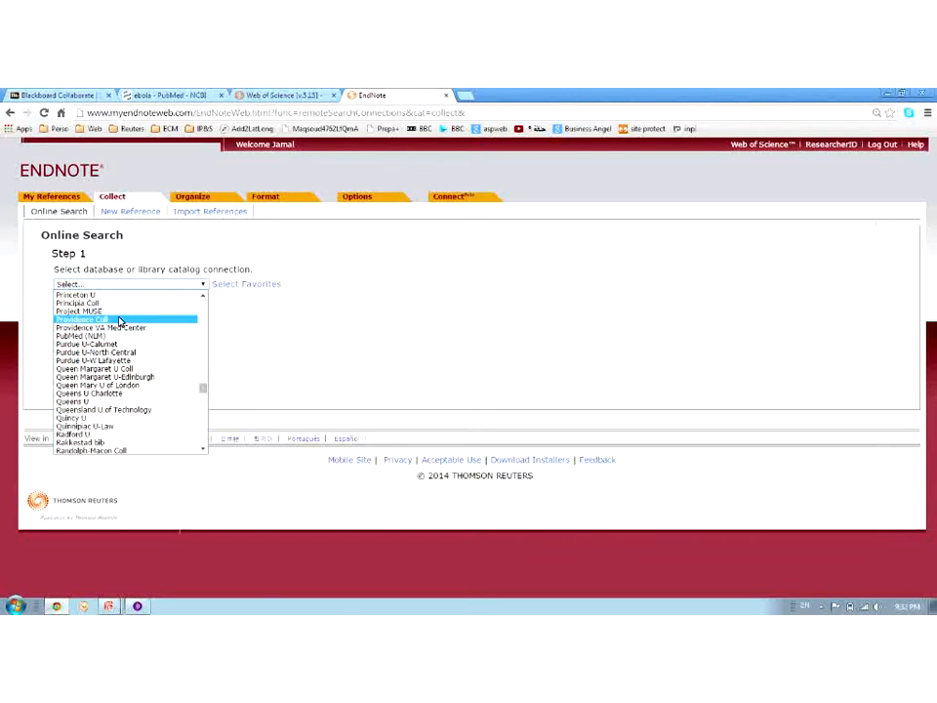
left_click(115, 337)
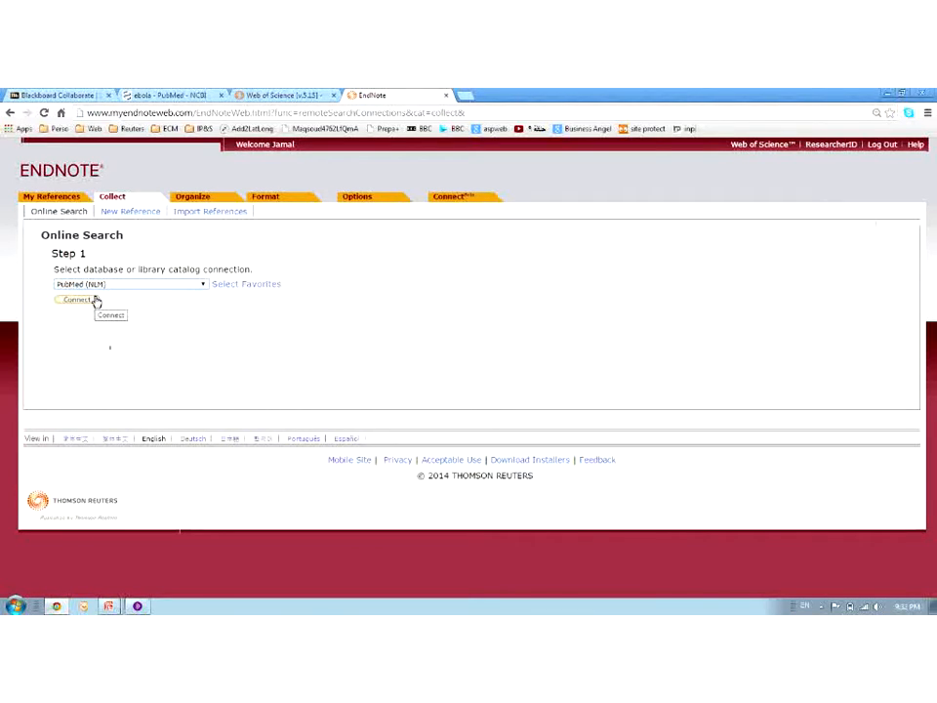
left_click(94, 301)
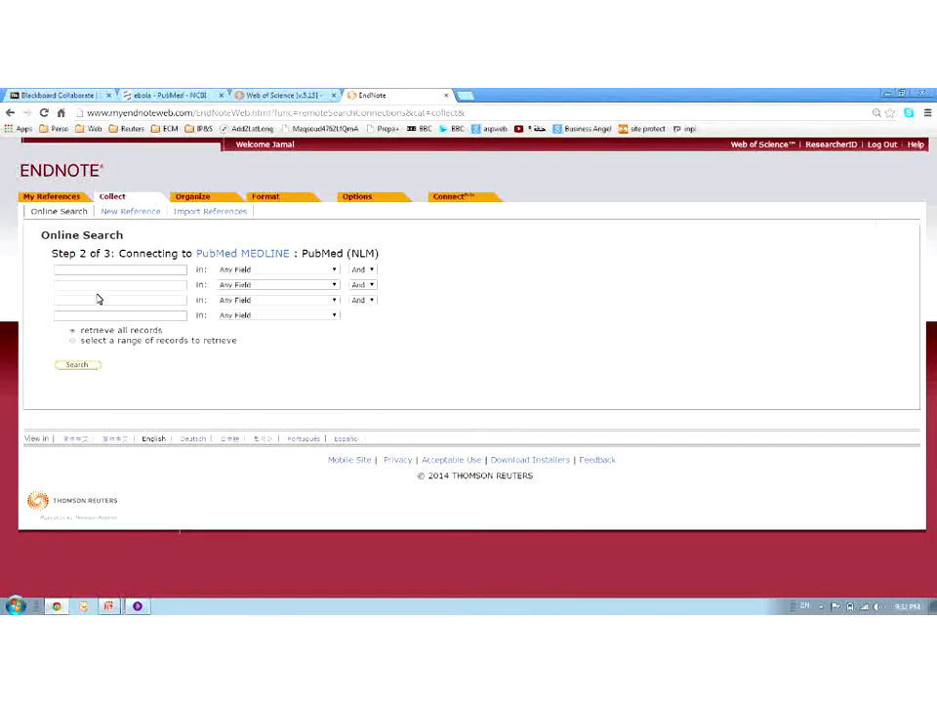
Search PubMed for 'ebola' using the first search field
left_click(114, 269)
type("ebola")
left_click(78, 365)
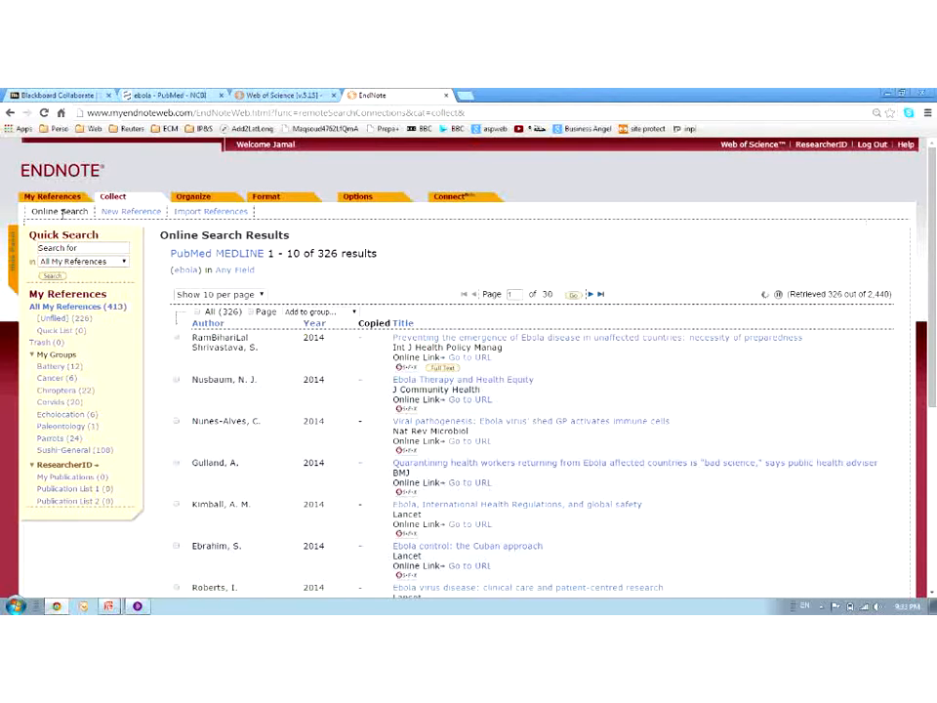
Check the Blackboard Collaborate chat, then return to the Web of Science results
left_click(145, 606)
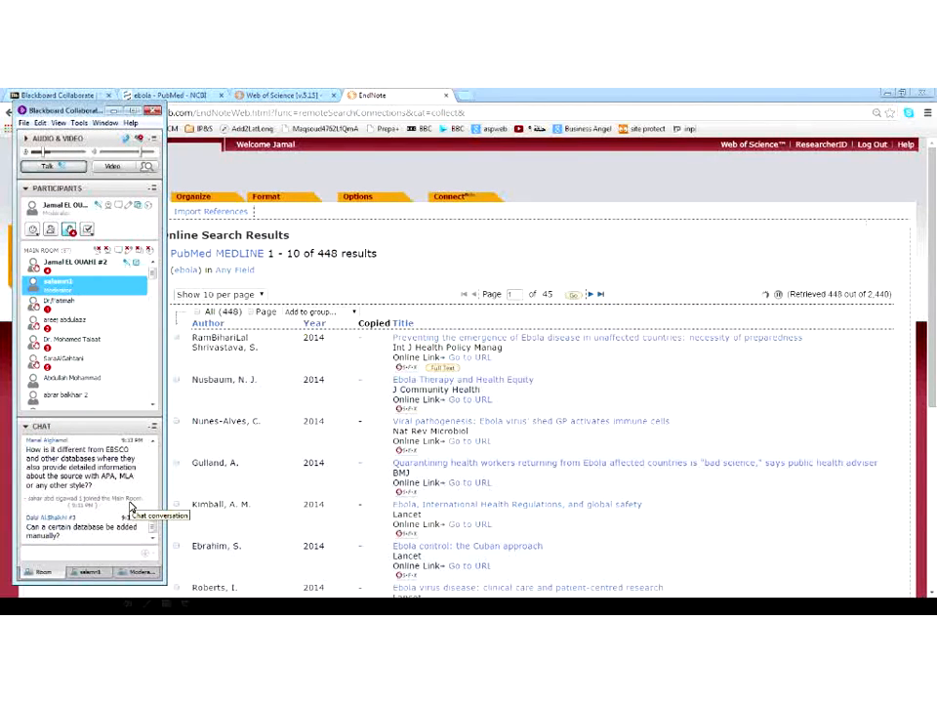
left_click_drag(153, 532, 155, 530)
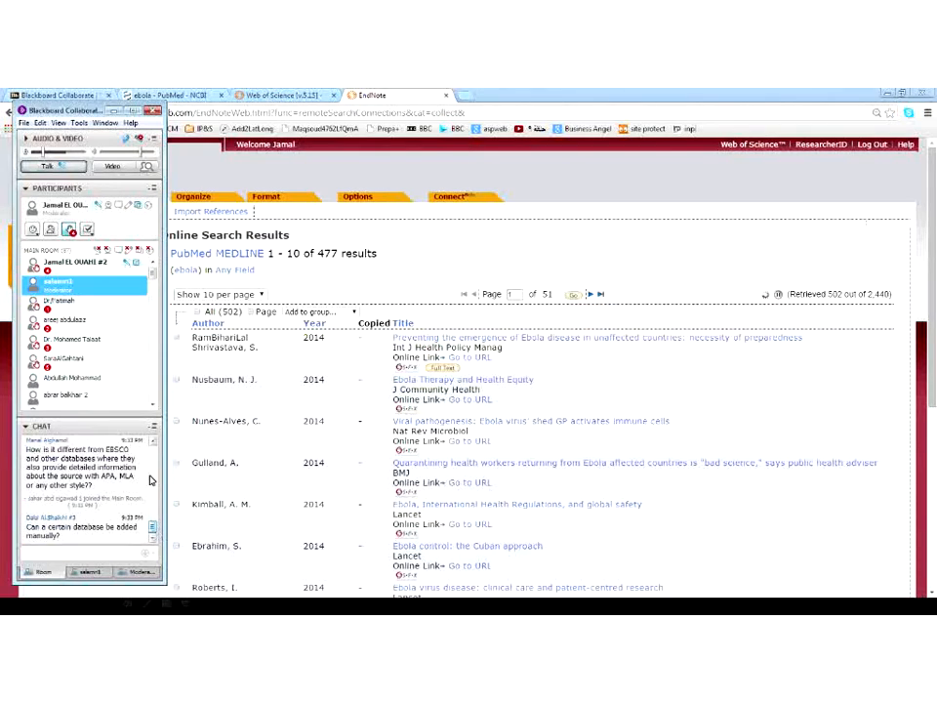
left_click(153, 443)
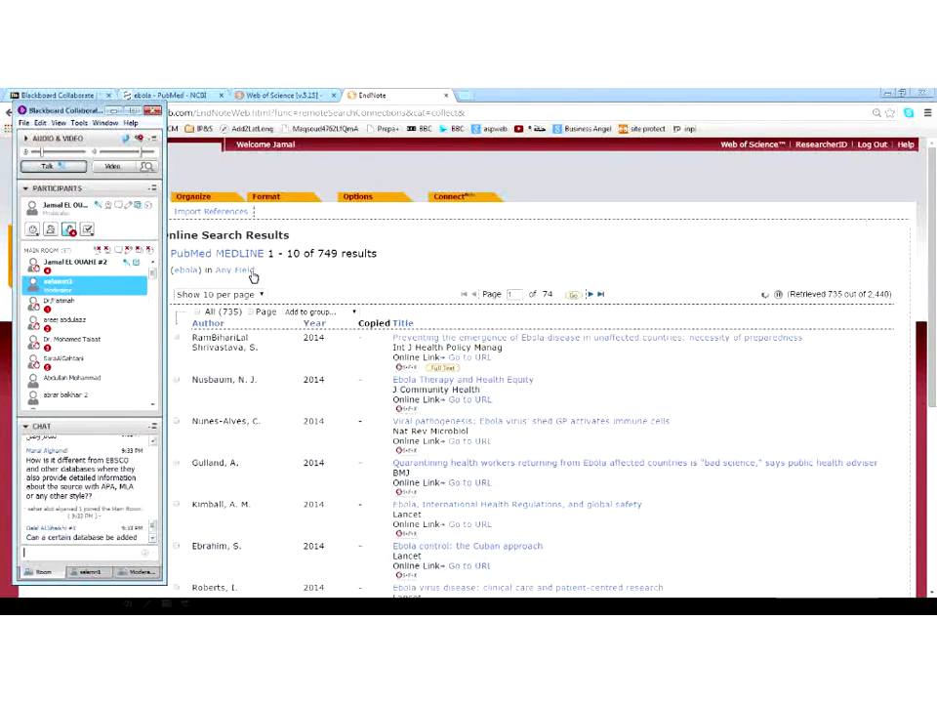
left_click(255, 94)
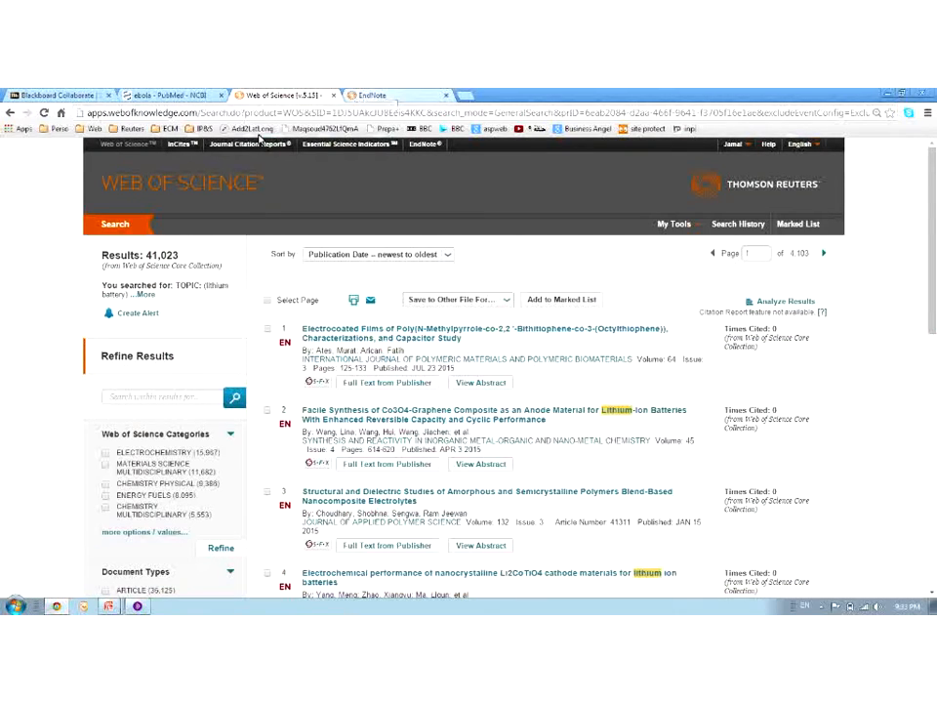
Look at the EndNote ebola results, then move to the ebola - PubMed page with 4 records selected
left_click(372, 95)
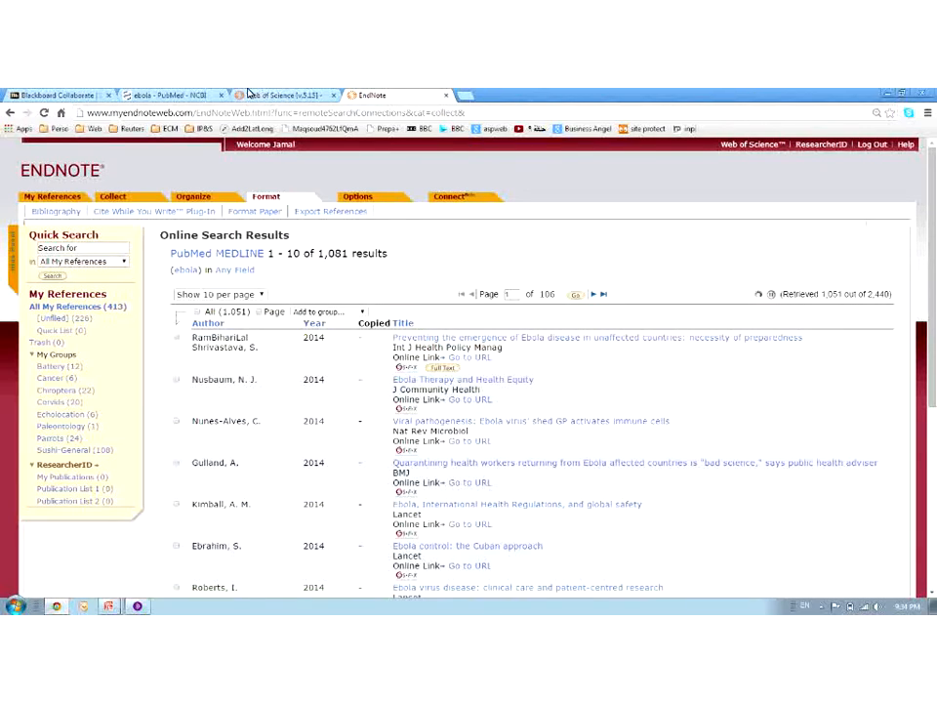
left_click(166, 94)
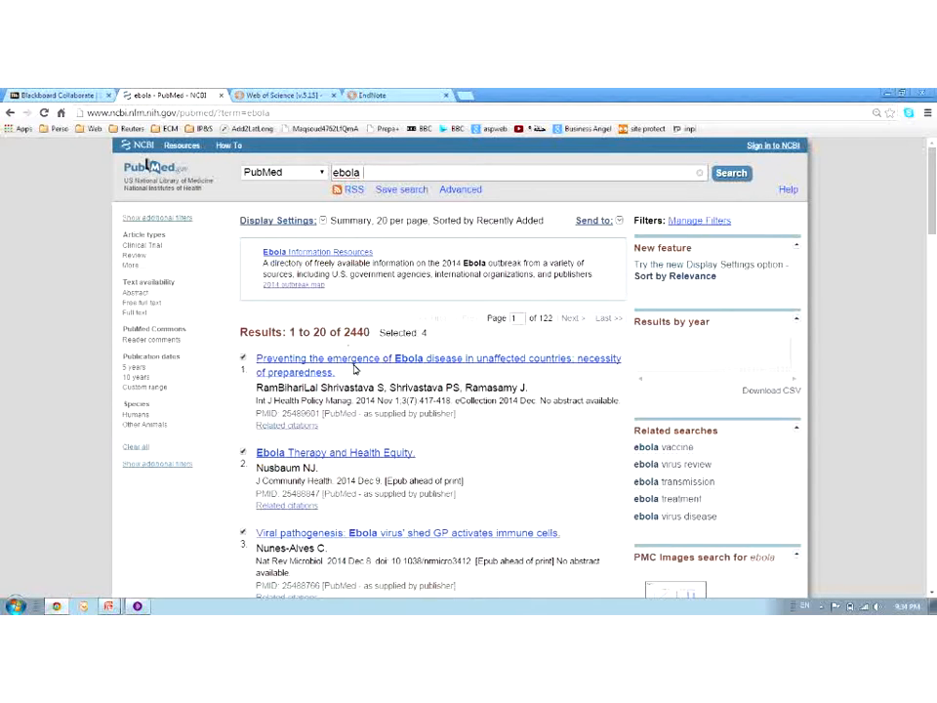
Send the 4 selected ebola records to a file in Summary (text) format and create it
left_click(619, 220)
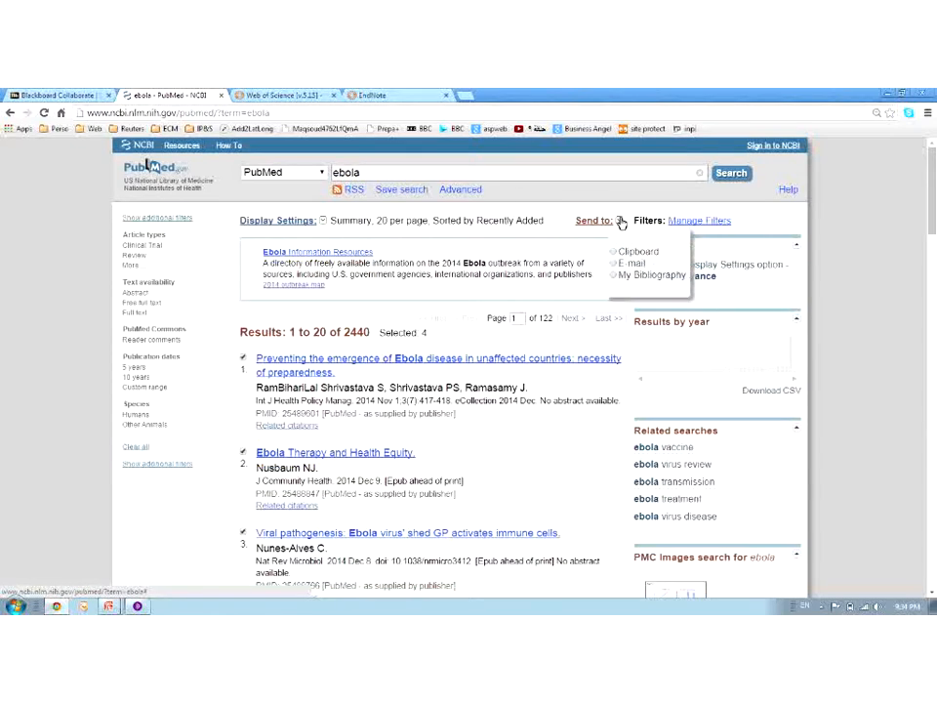
left_click(536, 253)
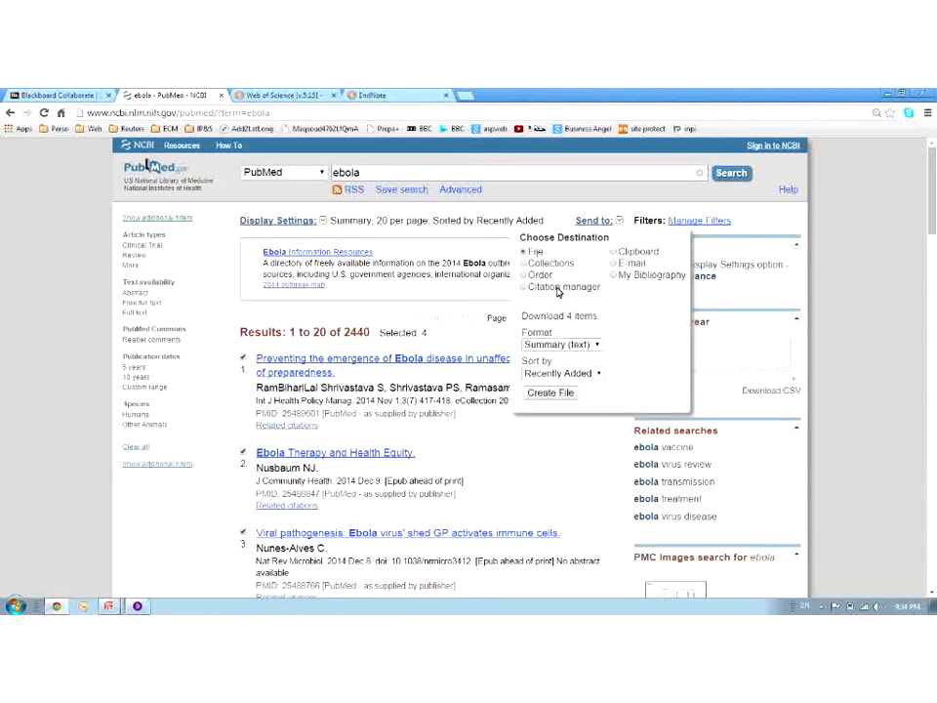
left_click(576, 346)
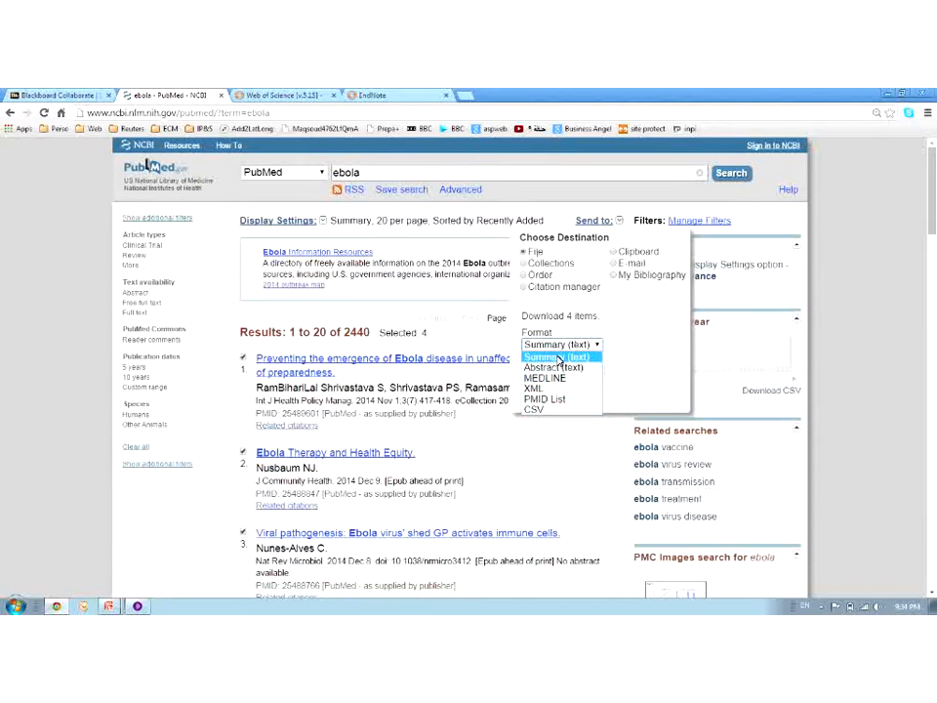
left_click(556, 358)
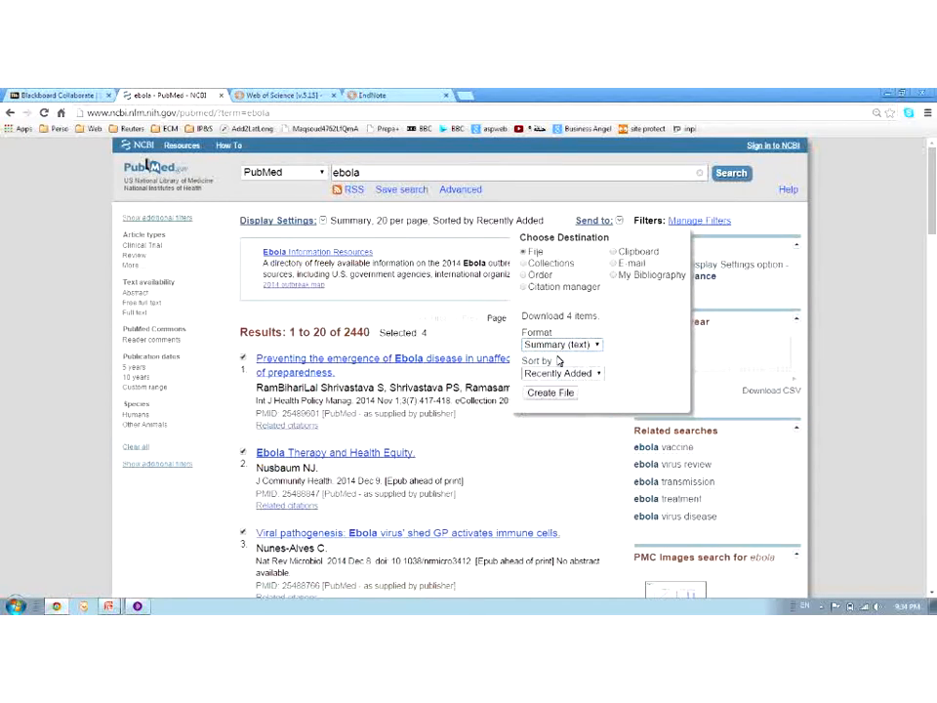
left_click(553, 393)
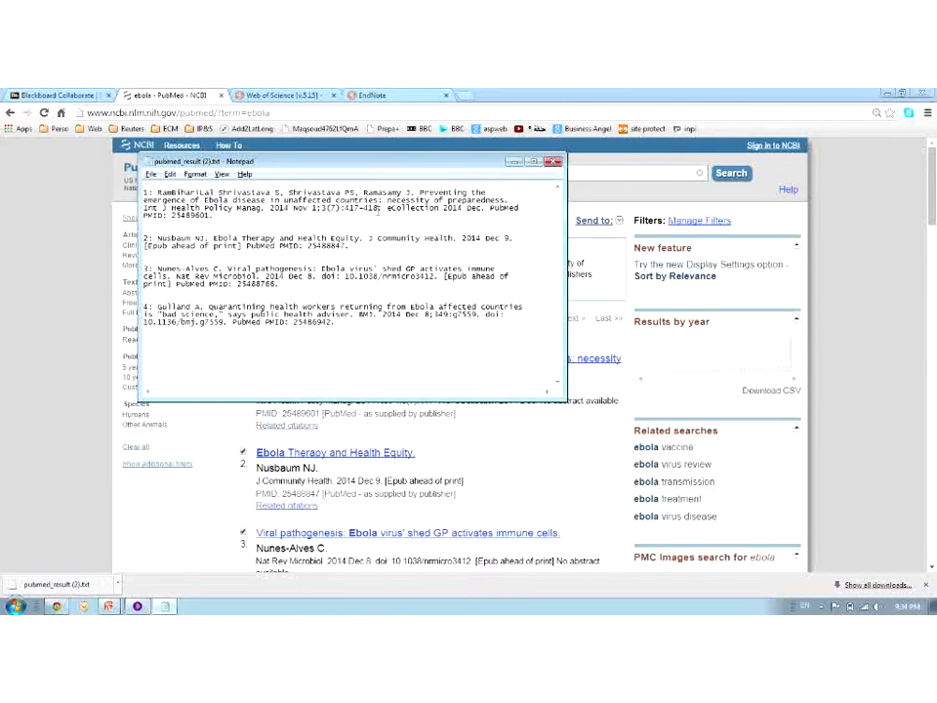
Close pubmed_result (2).txt in Notepad and return to the EndNote Web ebola results
left_click(553, 162)
left_click(396, 93)
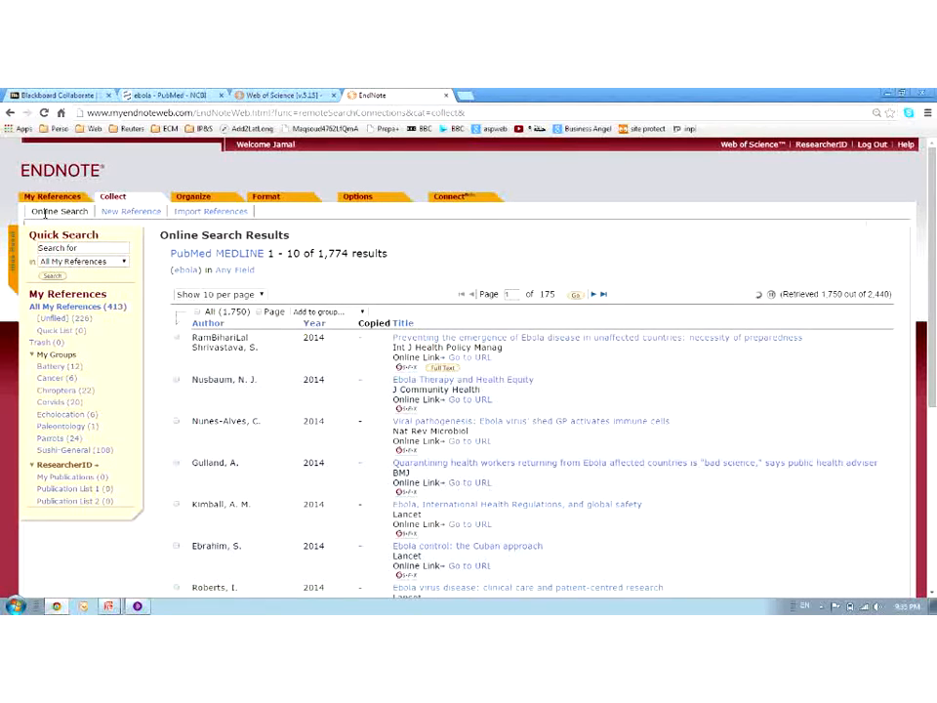
Reopen Online Search's database dropdown and scroll the connection list through the C and D entries
left_click(110, 200)
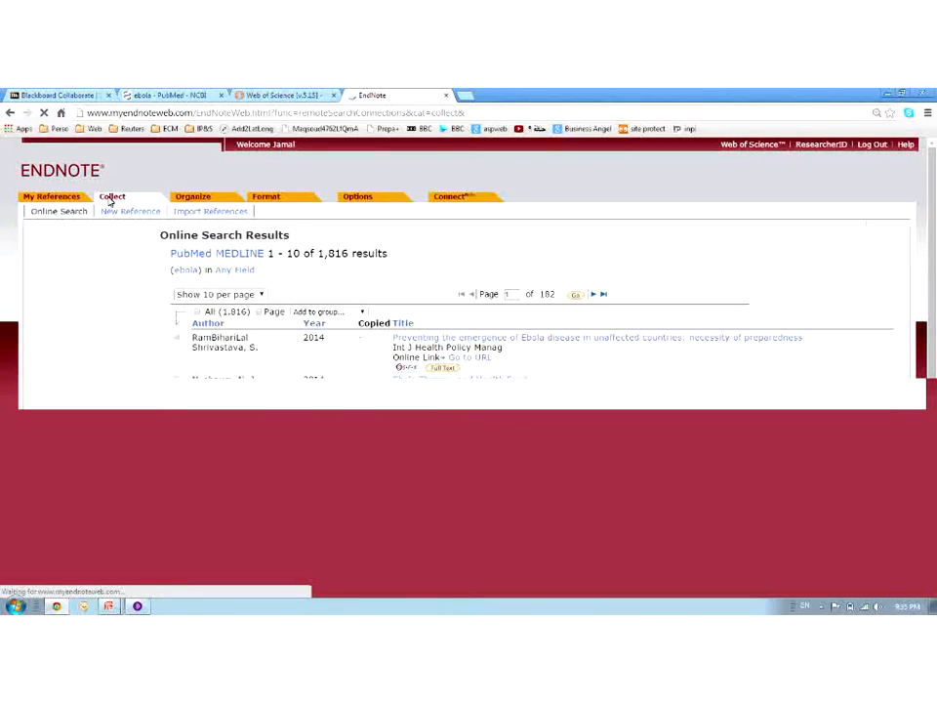
left_click(100, 284)
left_click_drag(201, 300, 203, 304)
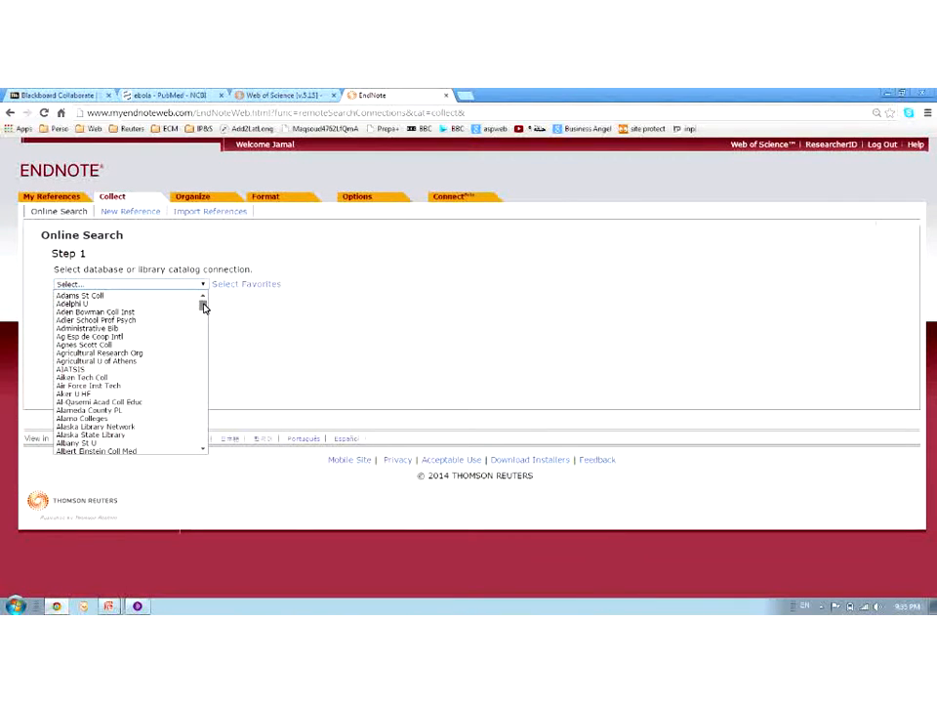
left_click_drag(203, 306, 203, 330)
scroll(157, 361, "down", 15)
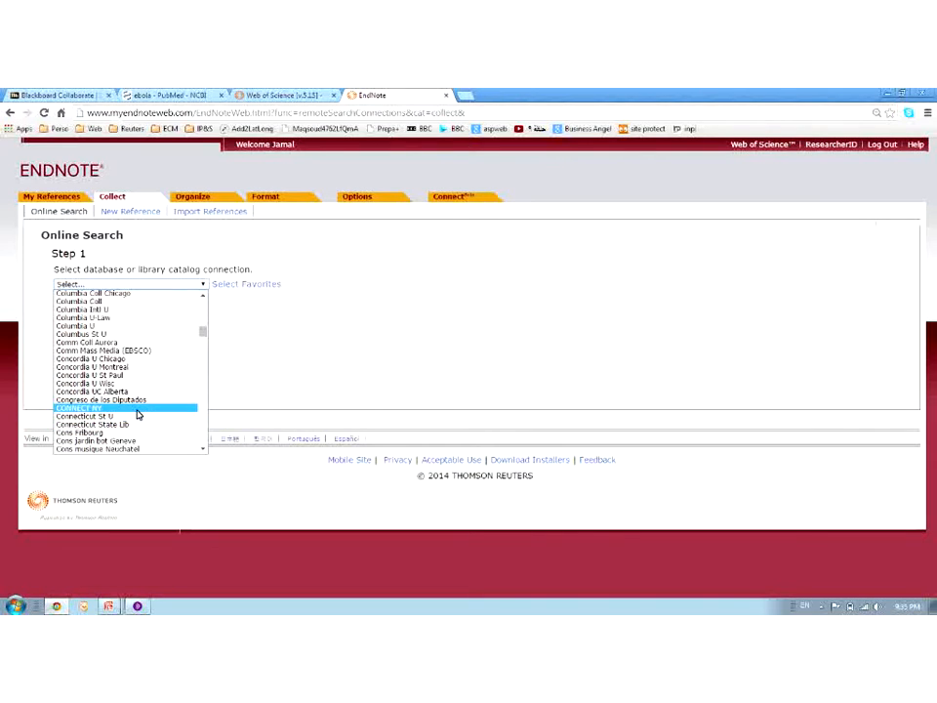
scroll(136, 414, "down", 5)
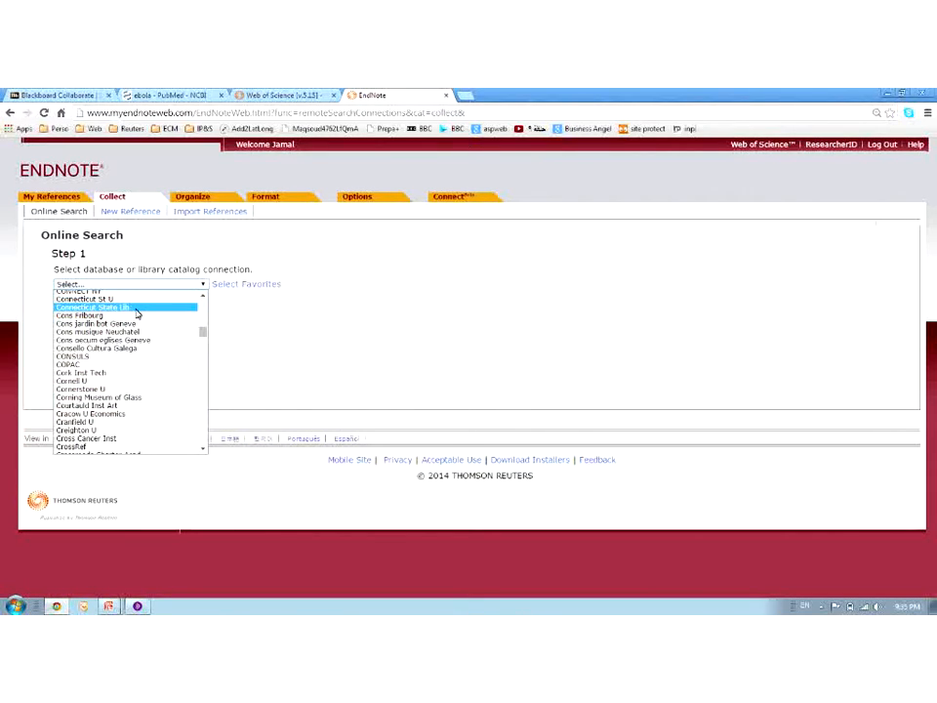
scroll(146, 332, "down", 8)
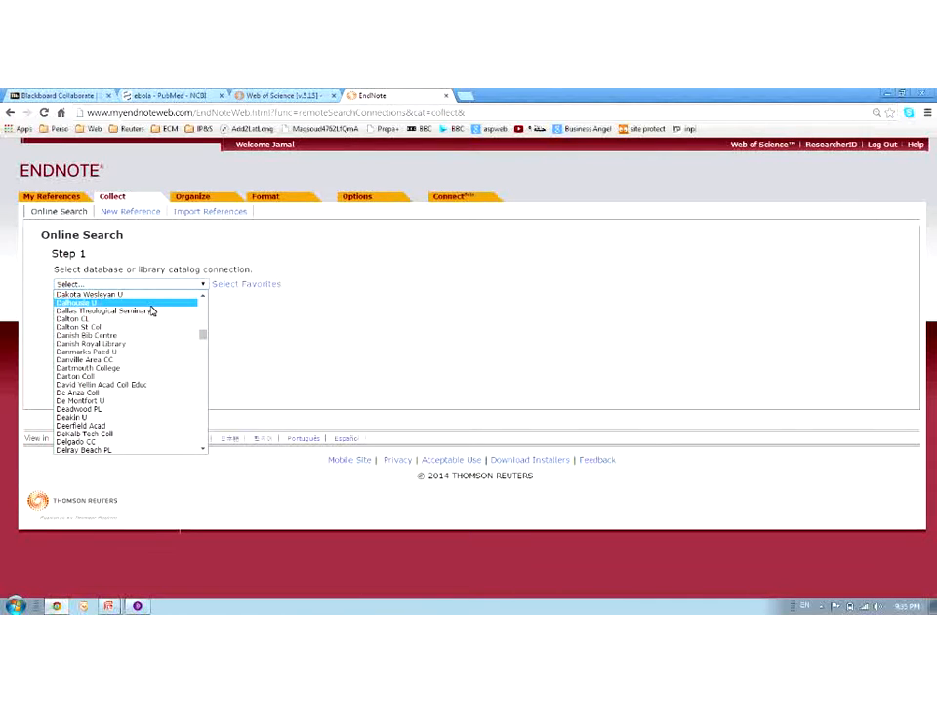
left_click(142, 604)
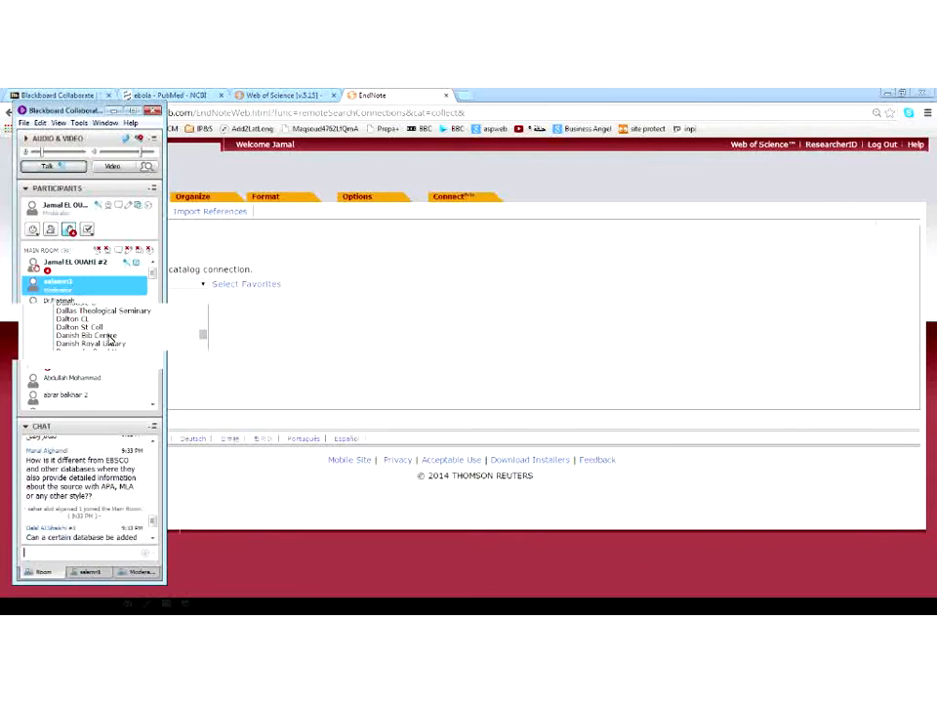
left_click(154, 539)
left_click(154, 539)
left_click(155, 539)
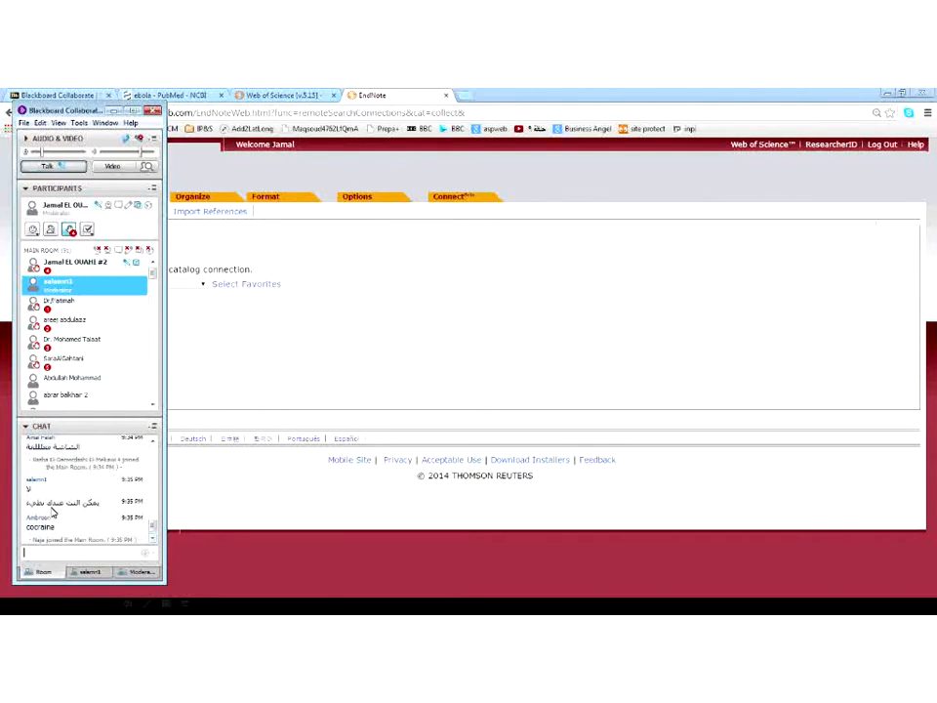
left_click(153, 540)
left_click(154, 540)
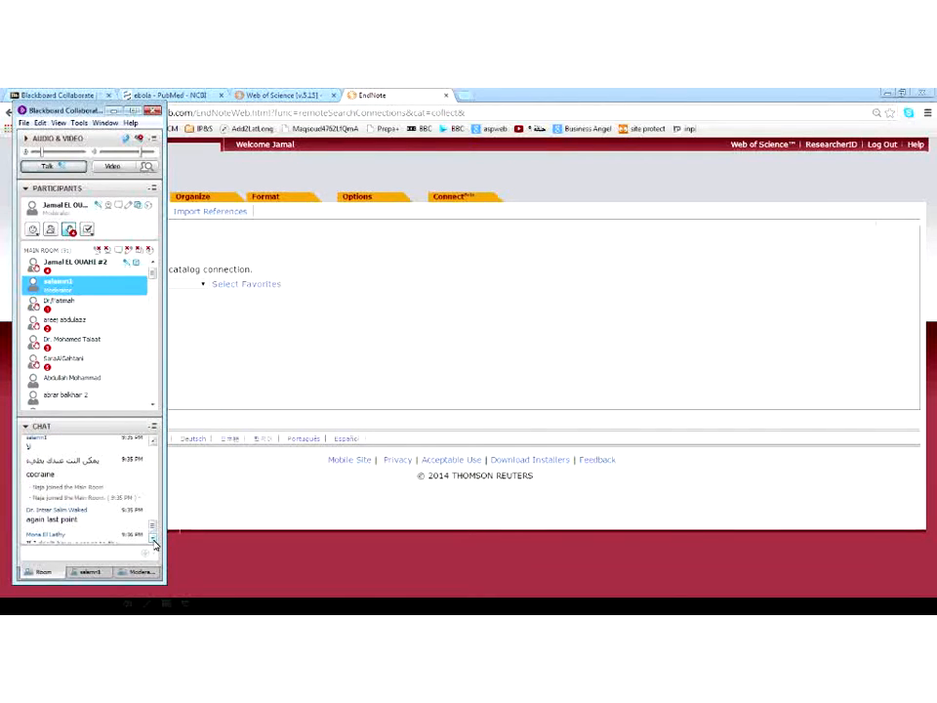
left_click(153, 539)
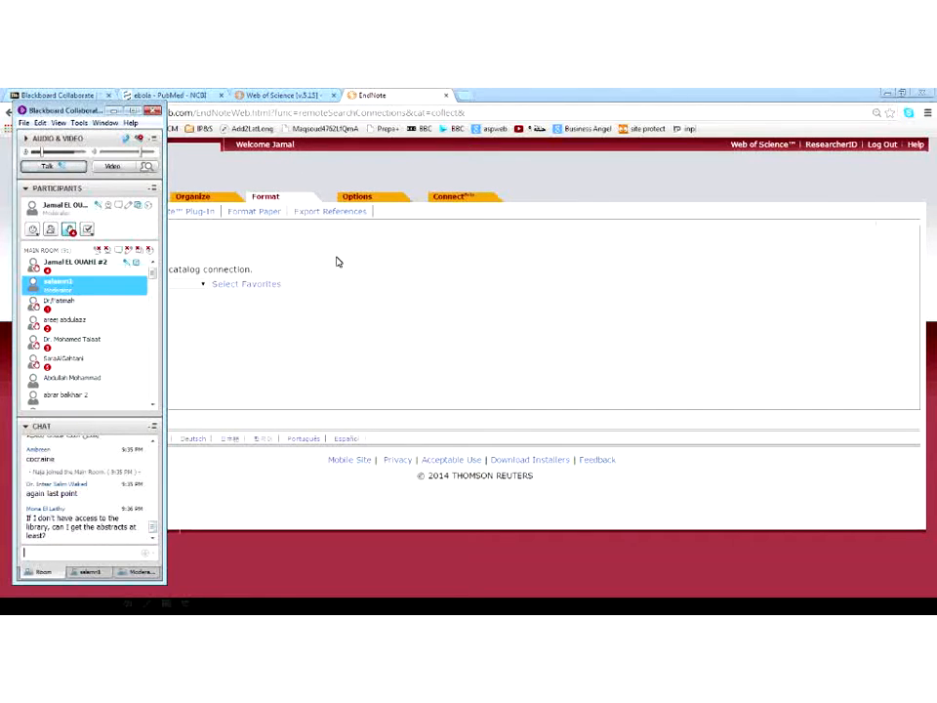
Open endnote.com/downloads in a new browser tab by typing 'end'
left_click(471, 97)
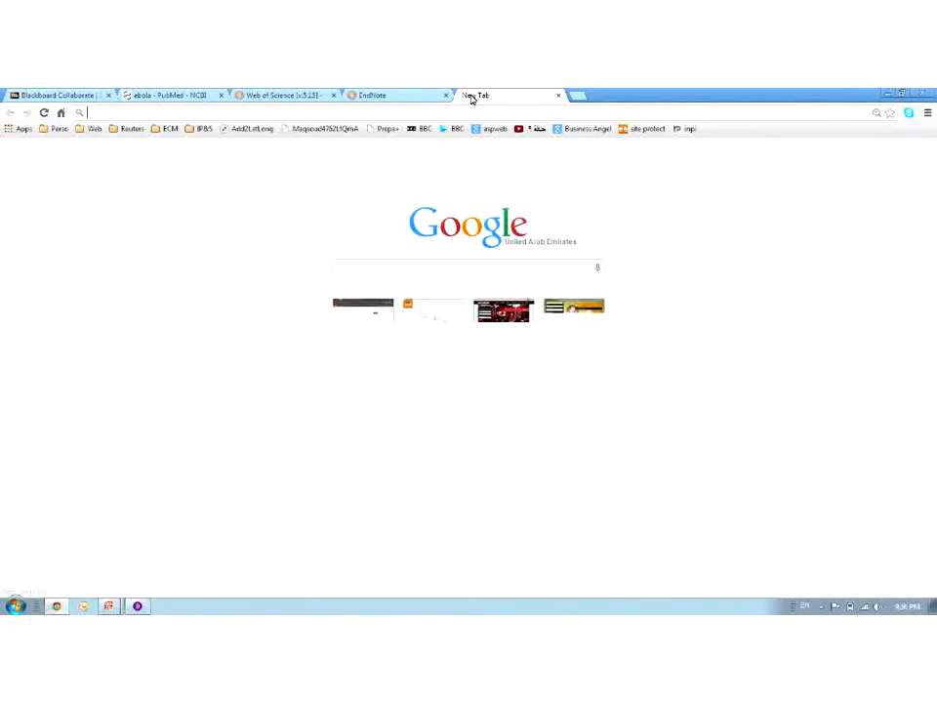
type("end")
key("Return")
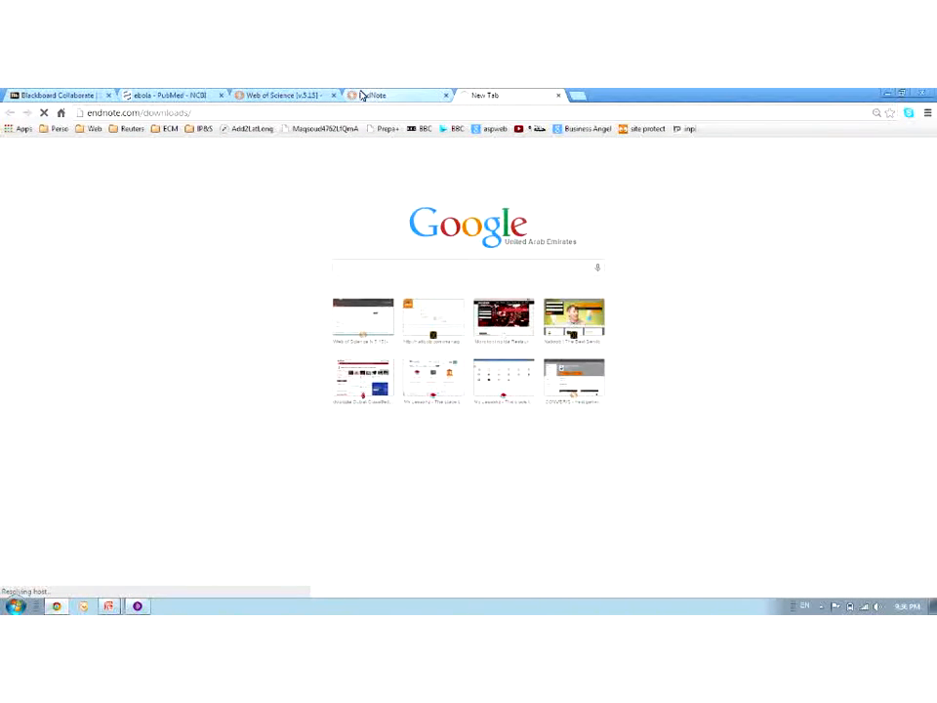
Back in EndNote Web, scroll the database connection list to its end
left_click(361, 95)
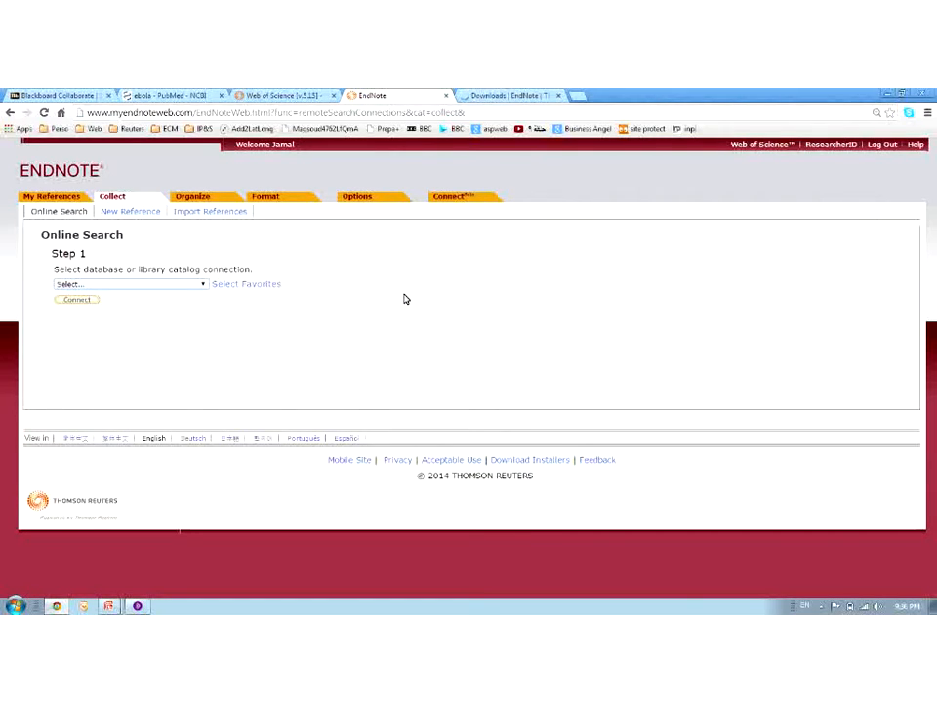
left_click(168, 284)
left_click_drag(203, 307, 206, 322)
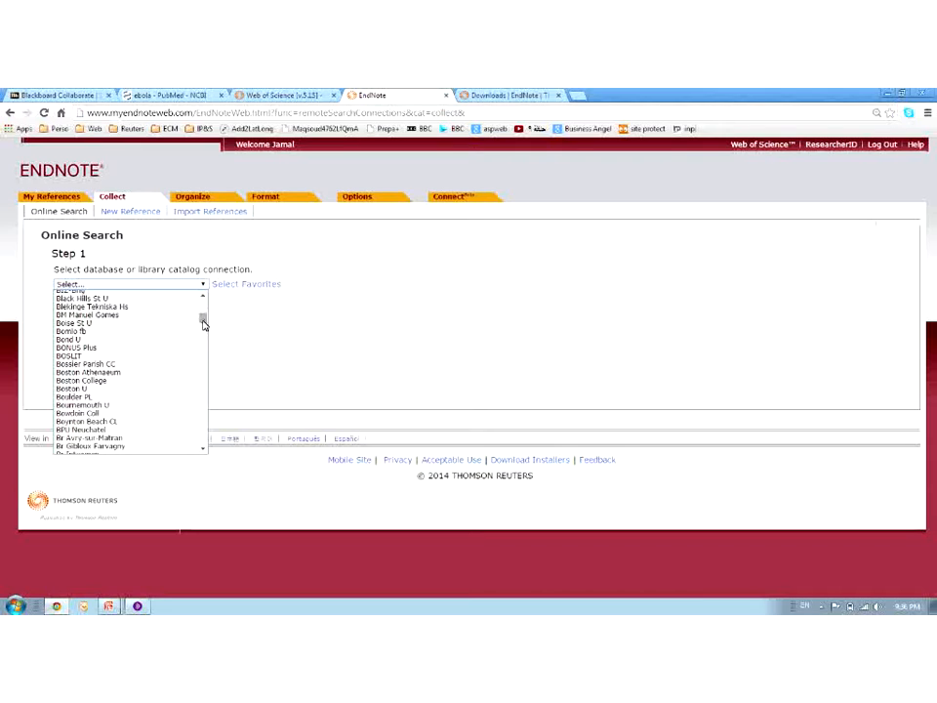
left_click_drag(205, 323, 195, 438)
scroll(171, 431, "down", 6)
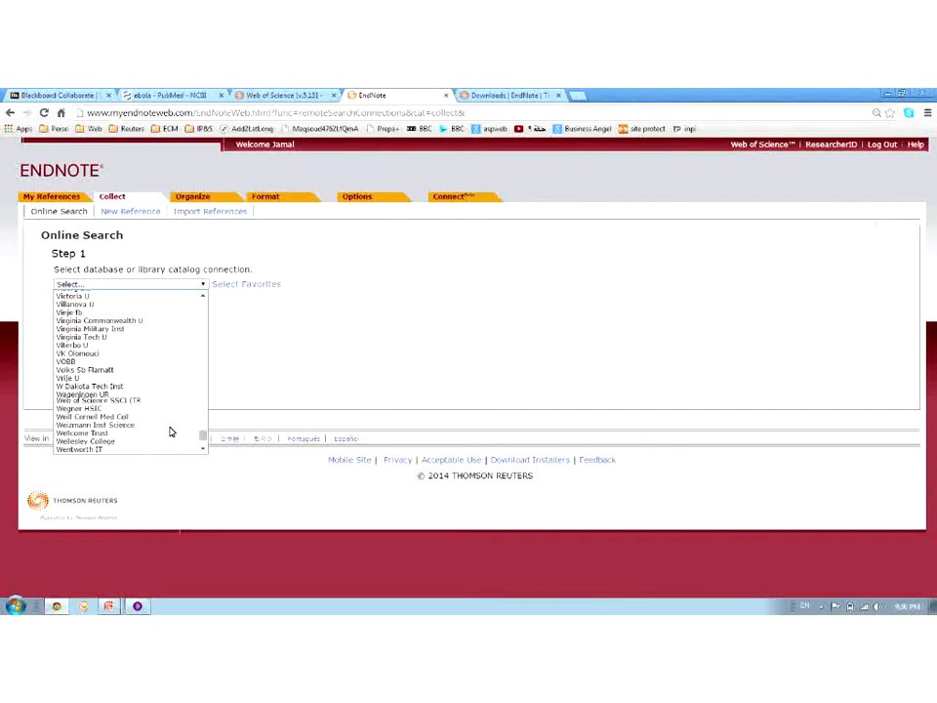
scroll(154, 372, "down", 4)
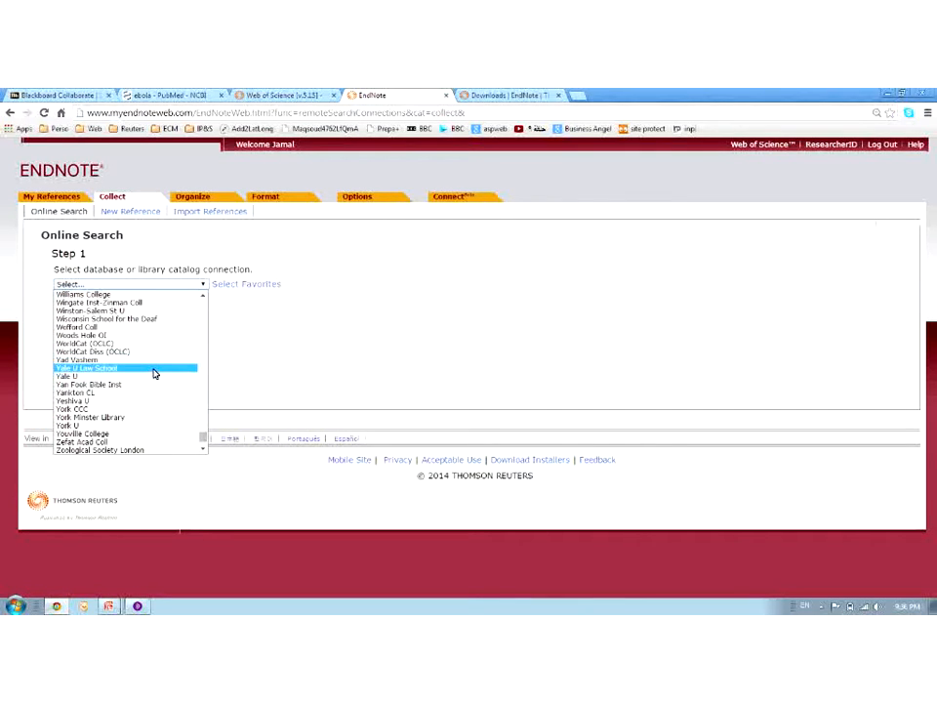
scroll(153, 373, "up", 8)
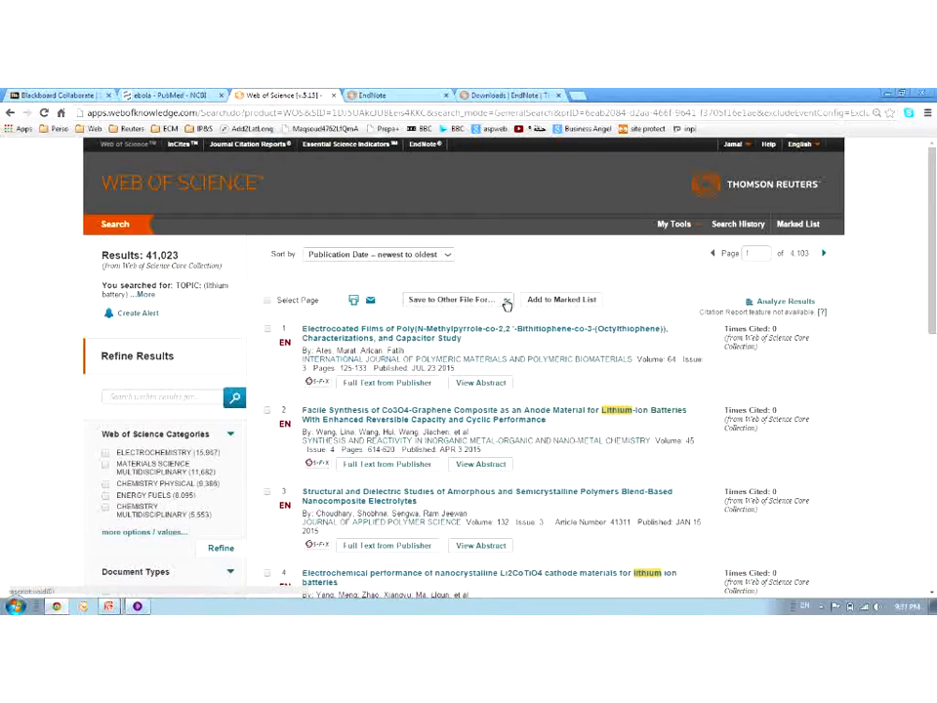
Scroll EndNote Web's connection list to American U Cairo, then switch to the EndNote downloads page
left_click(401, 96)
left_click(191, 284)
left_click_drag(203, 310, 203, 384)
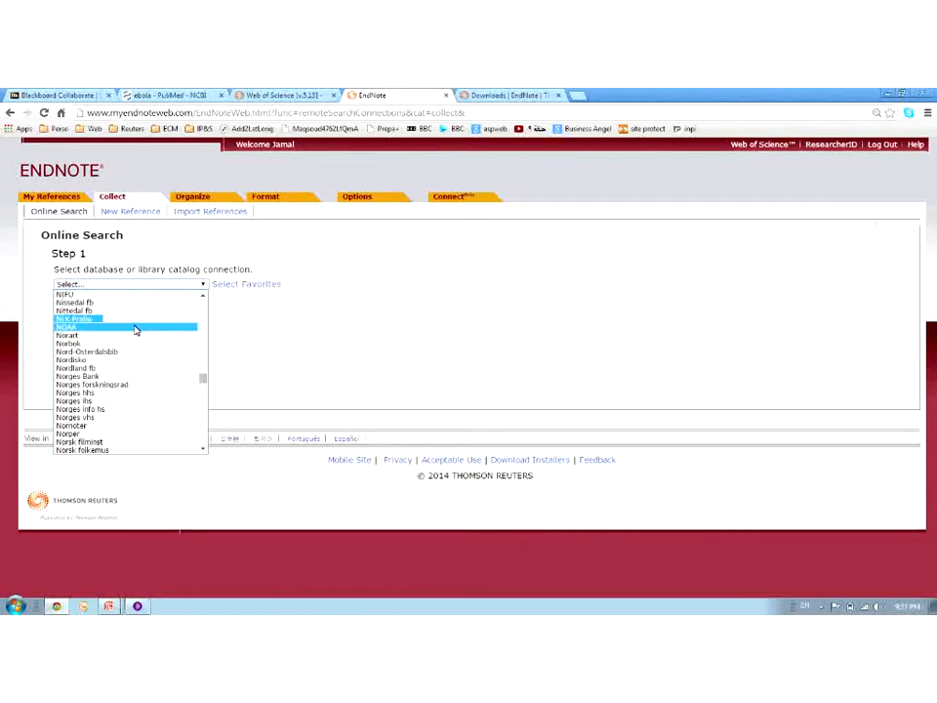
left_click_drag(204, 377, 203, 381)
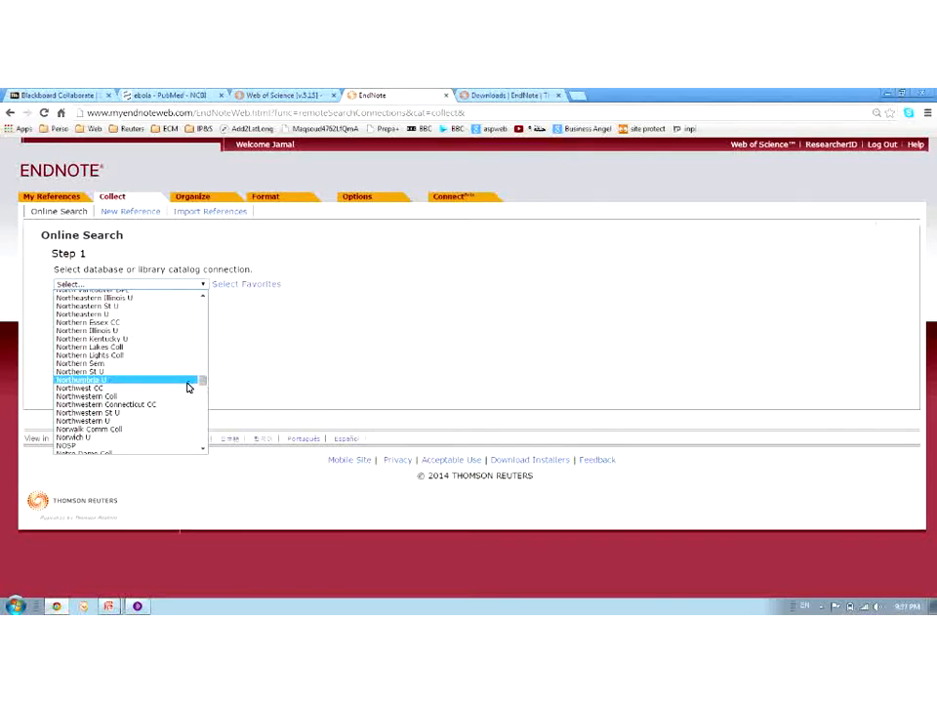
scroll(186, 383, "up", 5)
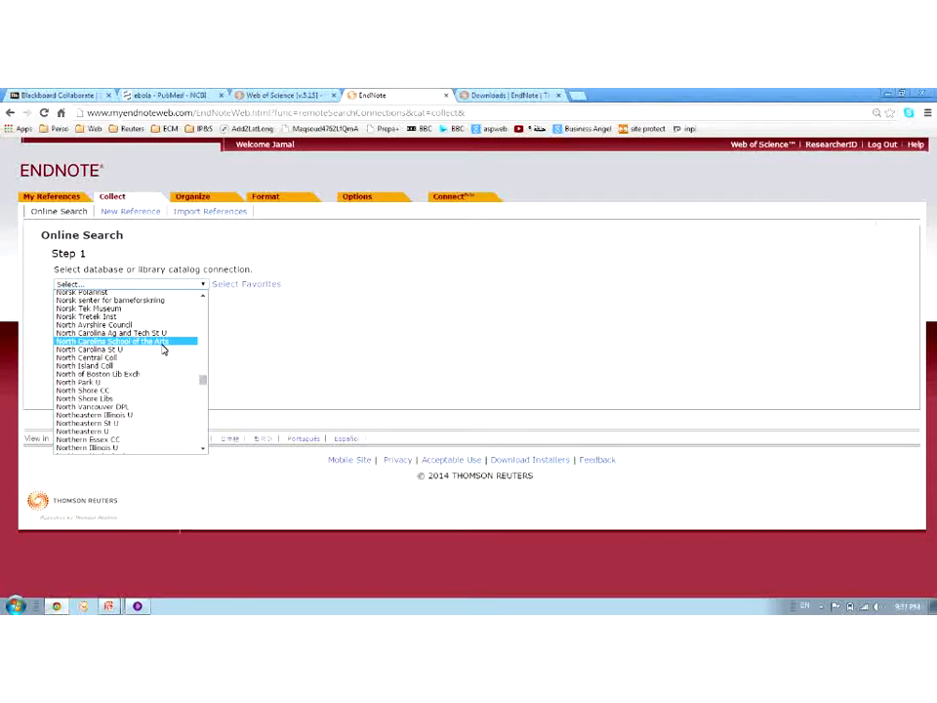
left_click_drag(203, 383, 203, 304)
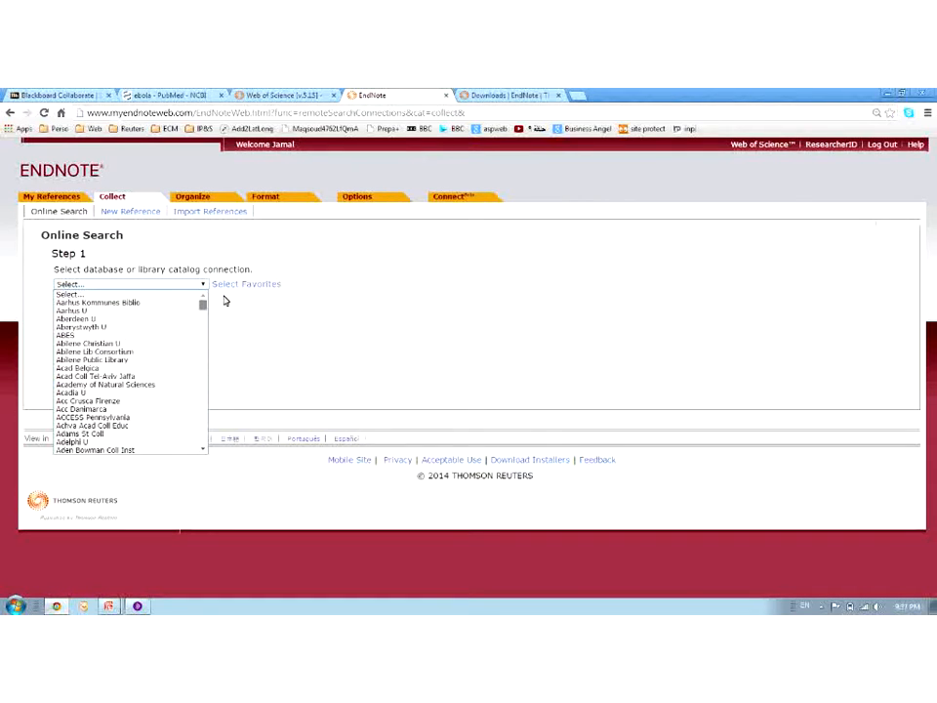
scroll(186, 371, "down", 10)
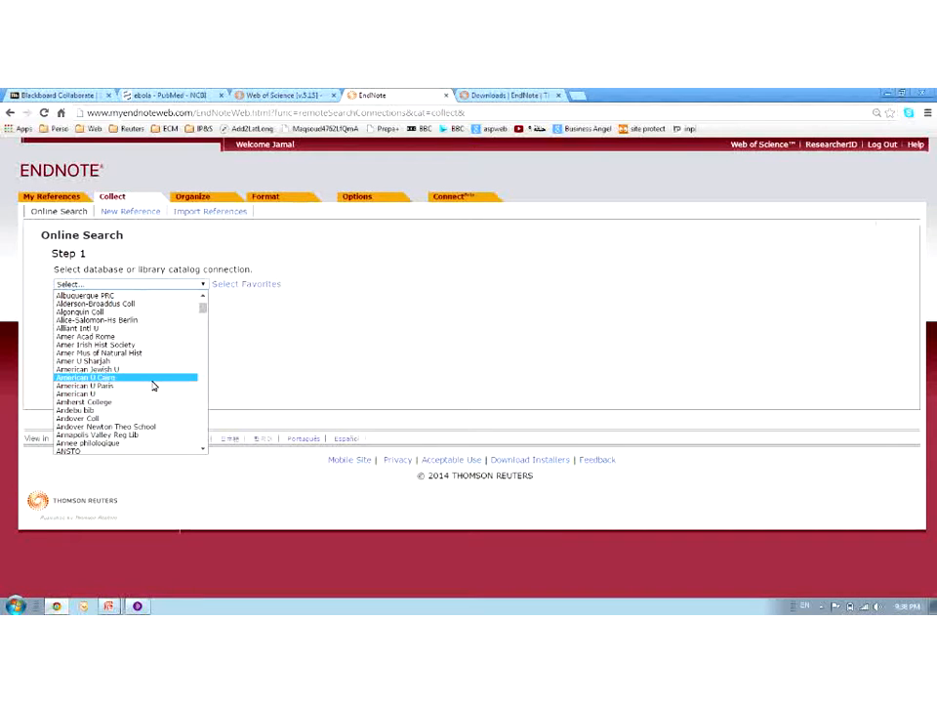
left_click(503, 95)
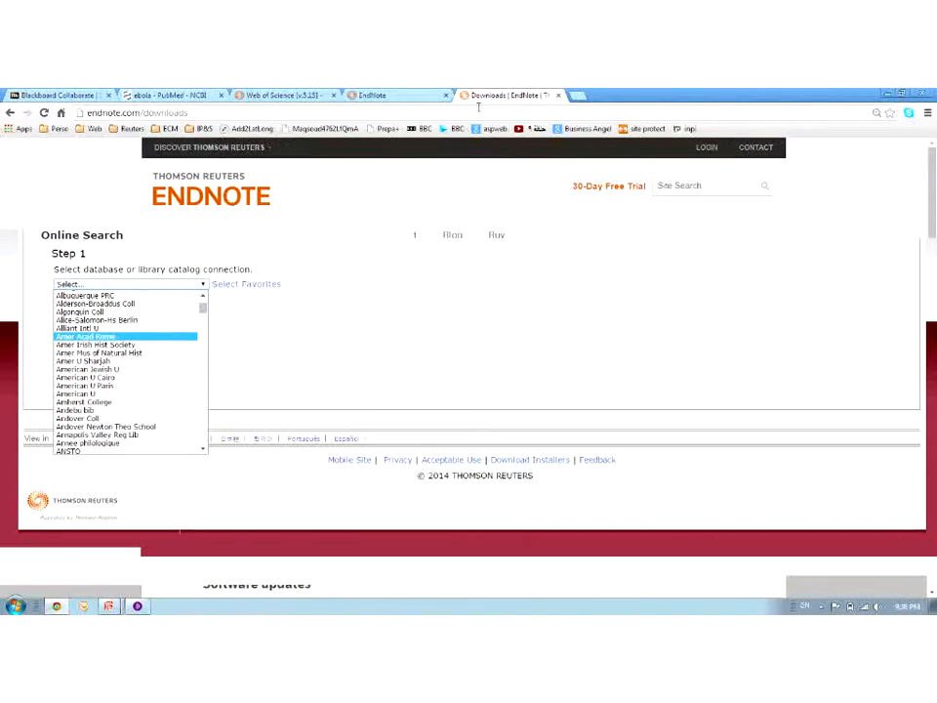
Detach the Blackboard Collaborate chat panel into its own window
scroll(445, 456, "down", 3)
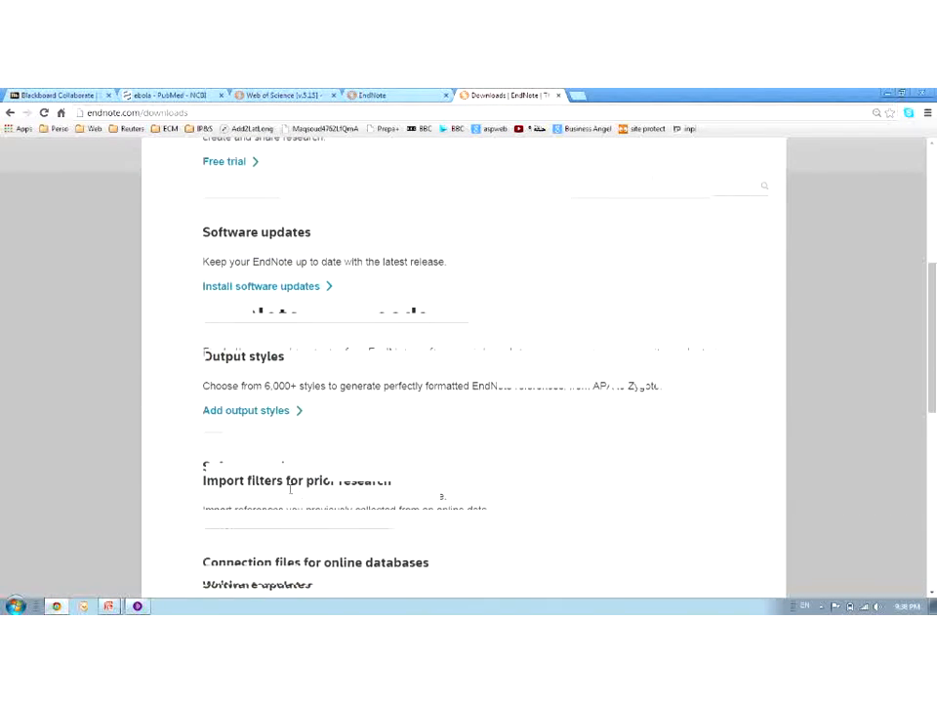
scroll(290, 489, "down", 2)
left_click(137, 602)
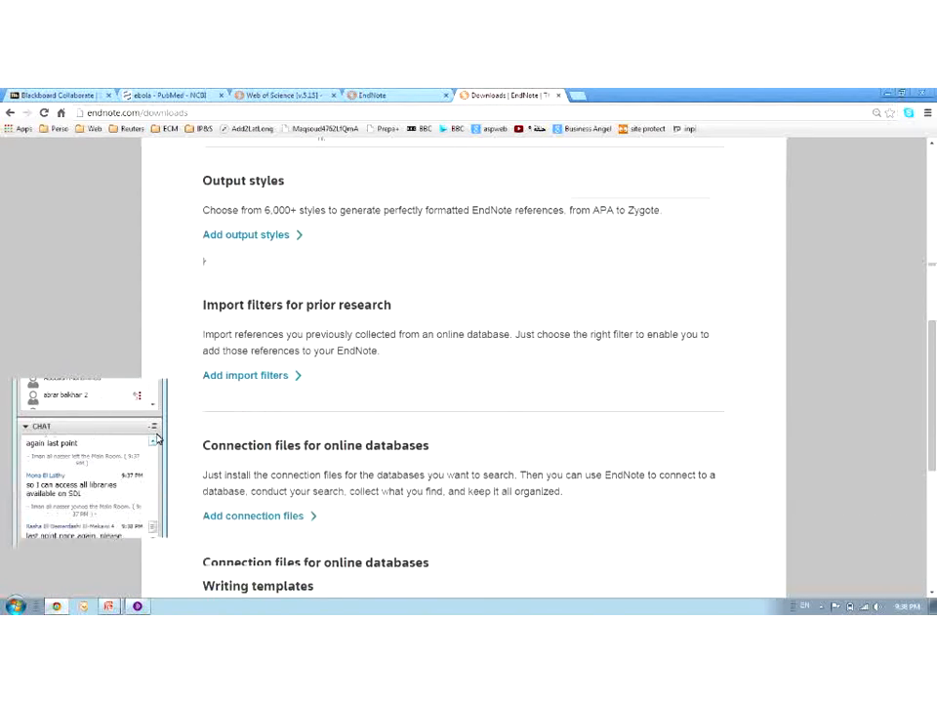
scroll(153, 444, "up", 5)
scroll(153, 444, "up", 3)
scroll(154, 444, "up", 2)
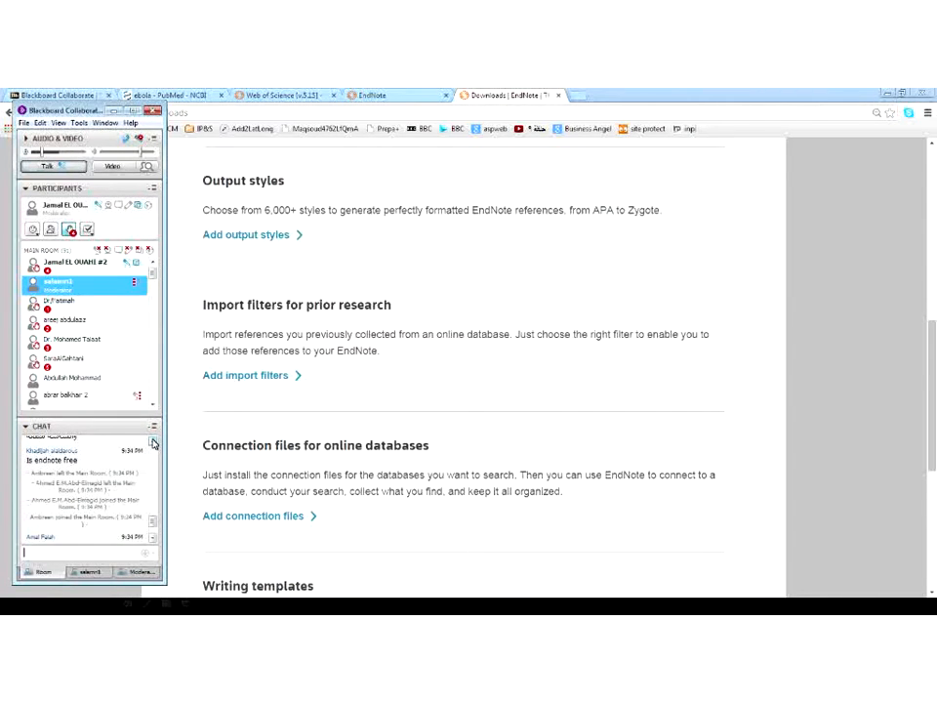
scroll(154, 444, "up", 3)
left_click(152, 426)
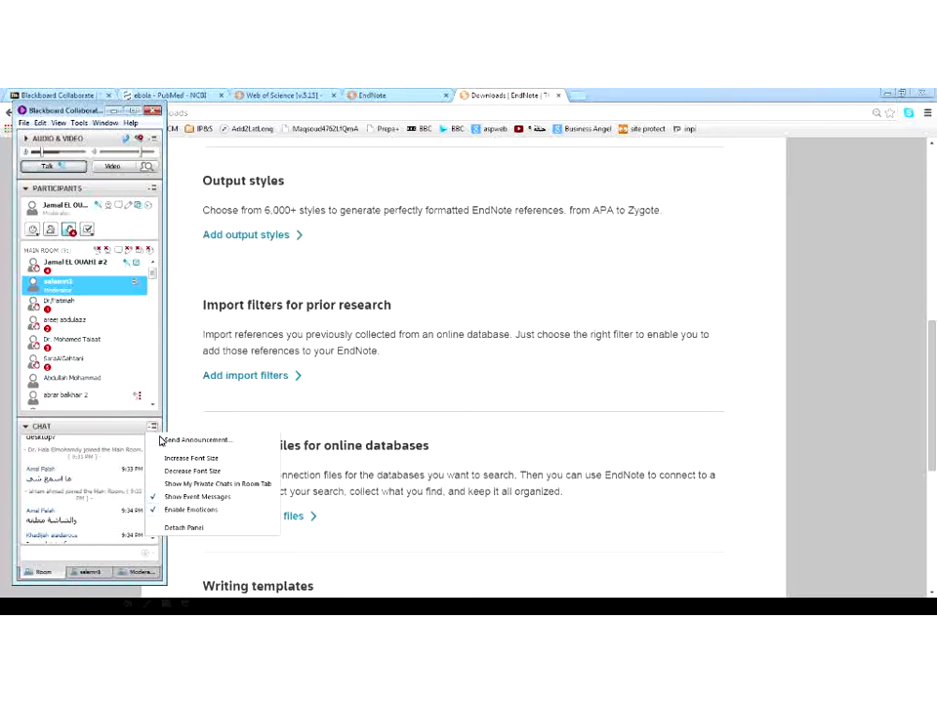
left_click(178, 527)
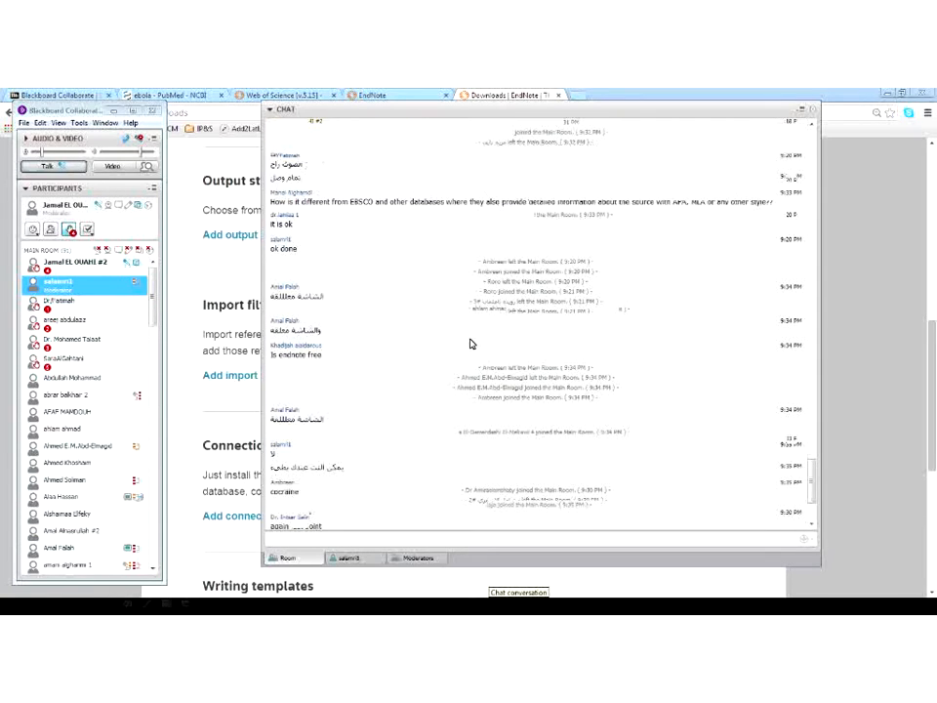
From the EndNote Downloads page, open 'Add connection files' under online database connection files
left_click(405, 92)
left_click(477, 94)
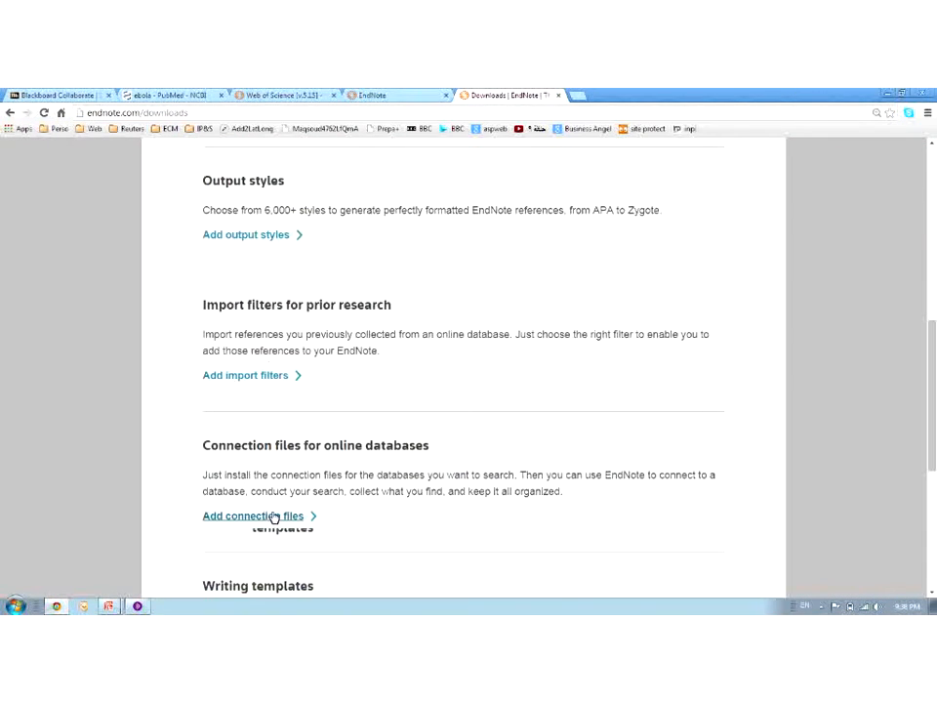
scroll(272, 516, "down", 1)
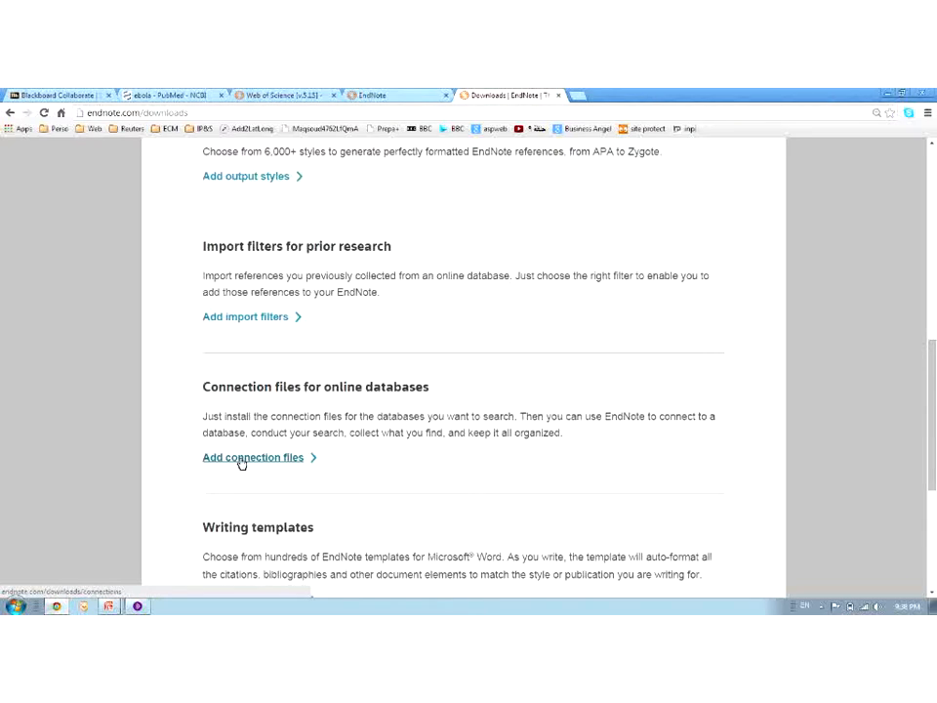
left_click(244, 462)
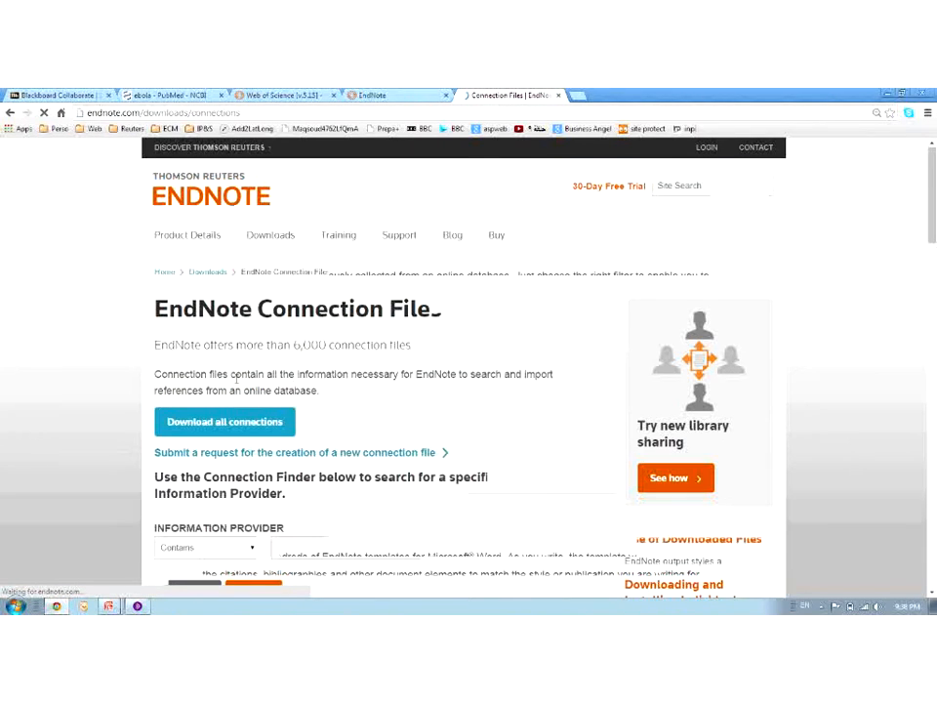
Filter the Connection Finder on providers containing 'cairo', leaving American University in Cairo (Egypt)
scroll(291, 427, "down", 2)
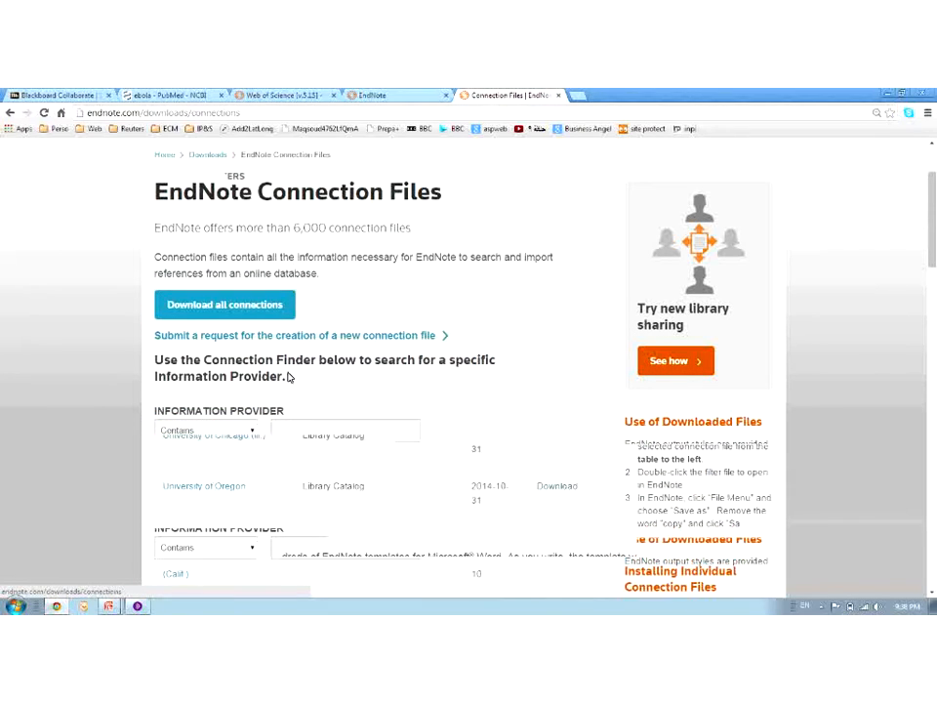
scroll(289, 377, "down", 3)
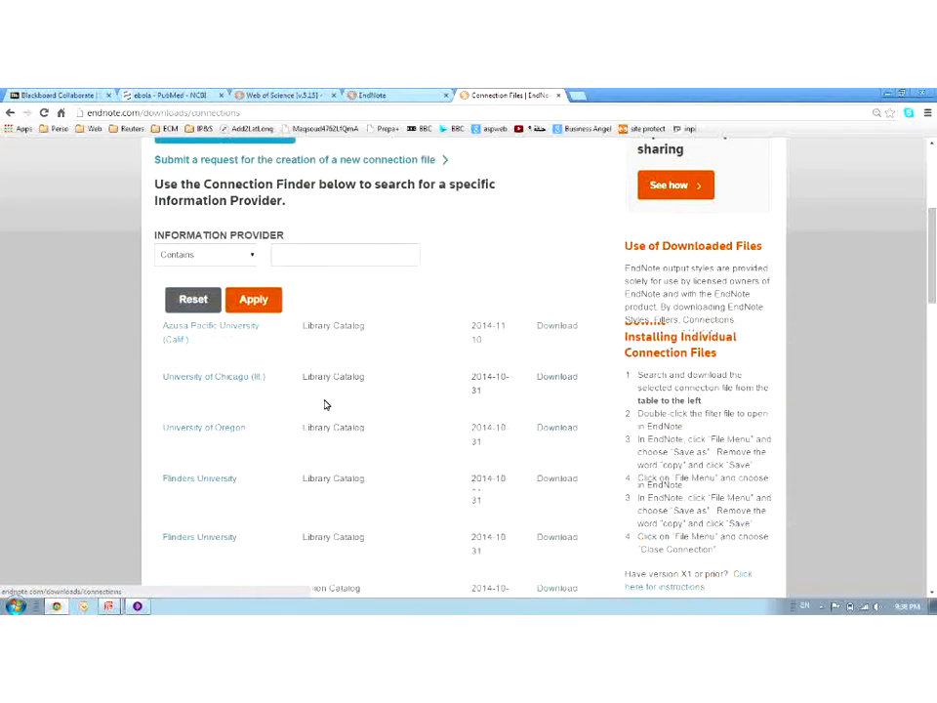
scroll(324, 404, "down", 1)
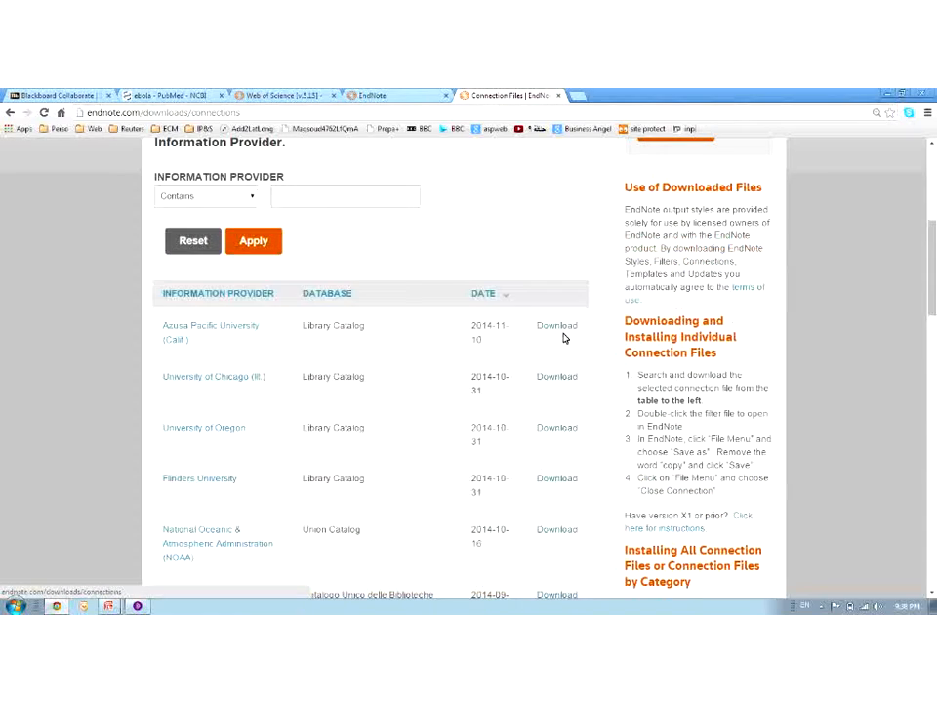
left_click(325, 195)
type("am")
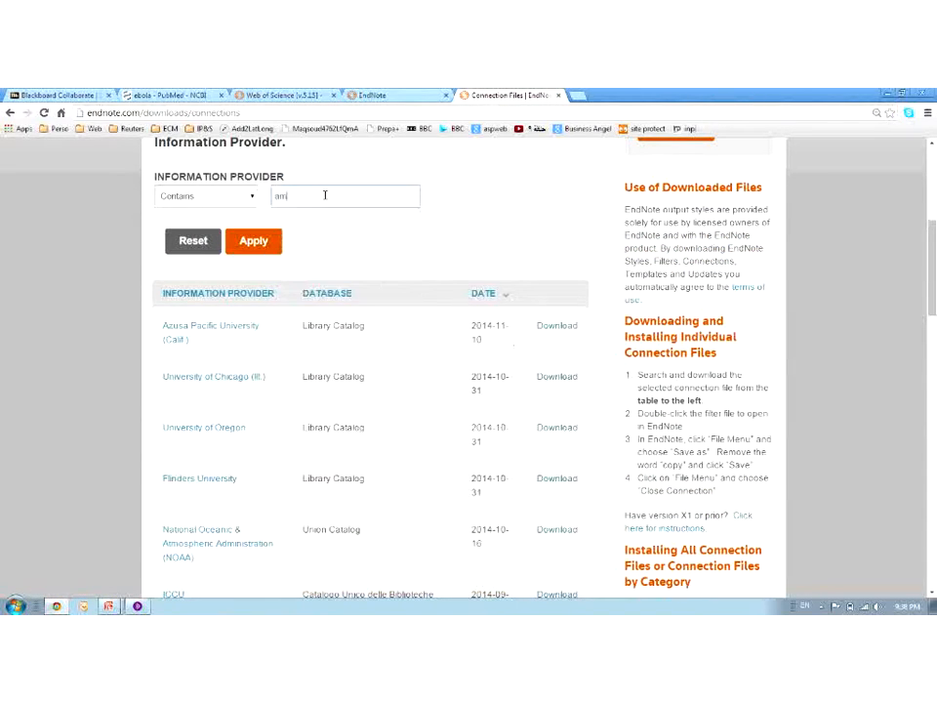
type("end")
key("BackSpace")
key("BackSpace")
key("BackSpace")
key("BackSpace")
key("BackSpace")
type("cair")
key("Down")
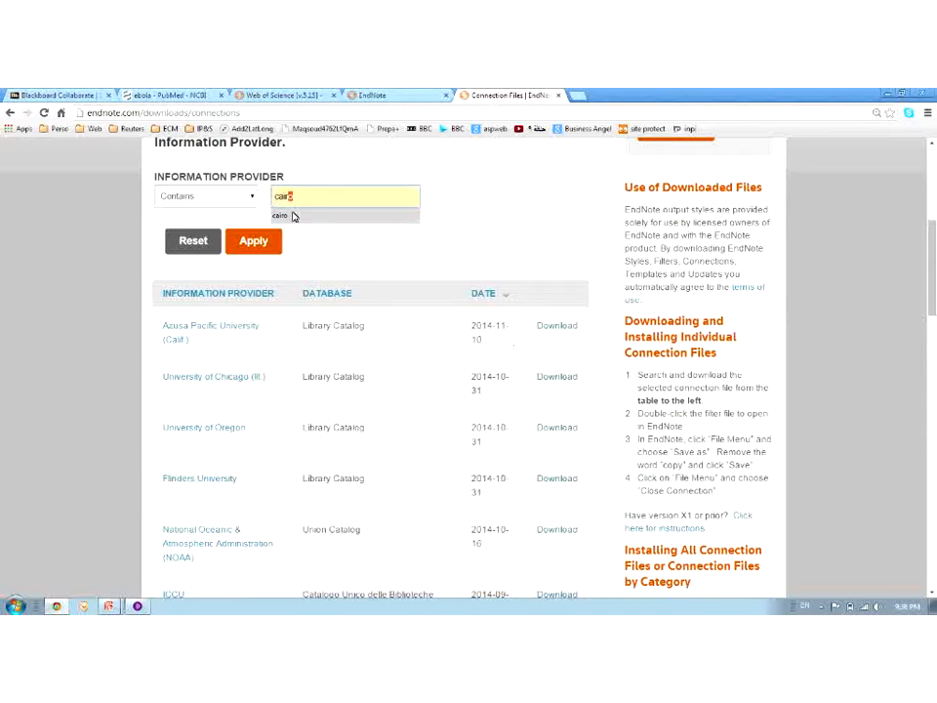
left_click(293, 216)
left_click(269, 240)
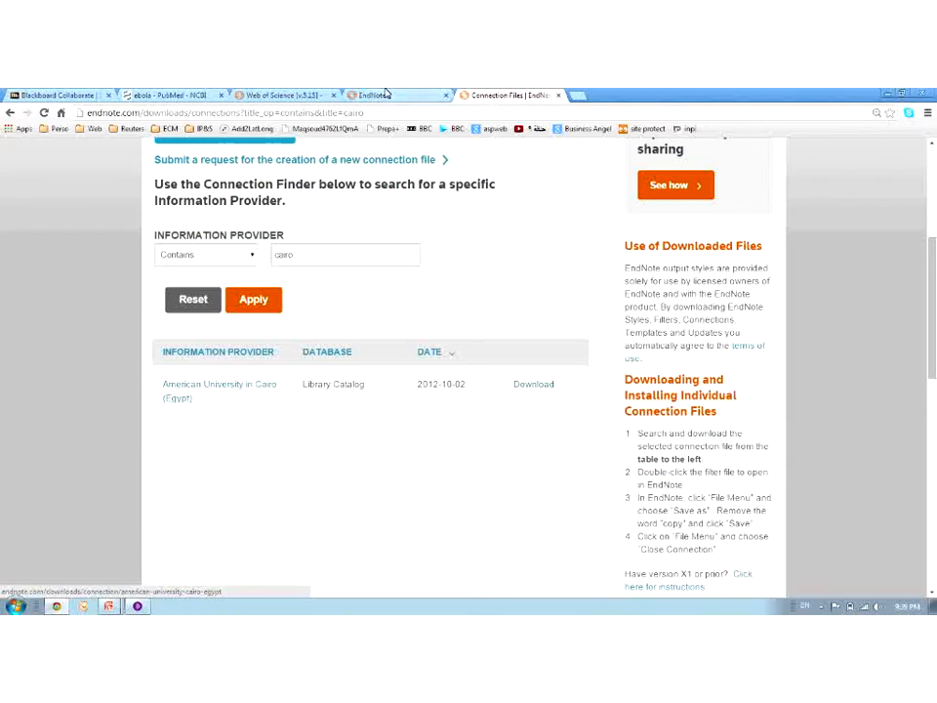
Browse EndNote Web's library catalog connection list in the online search page
left_click(415, 94)
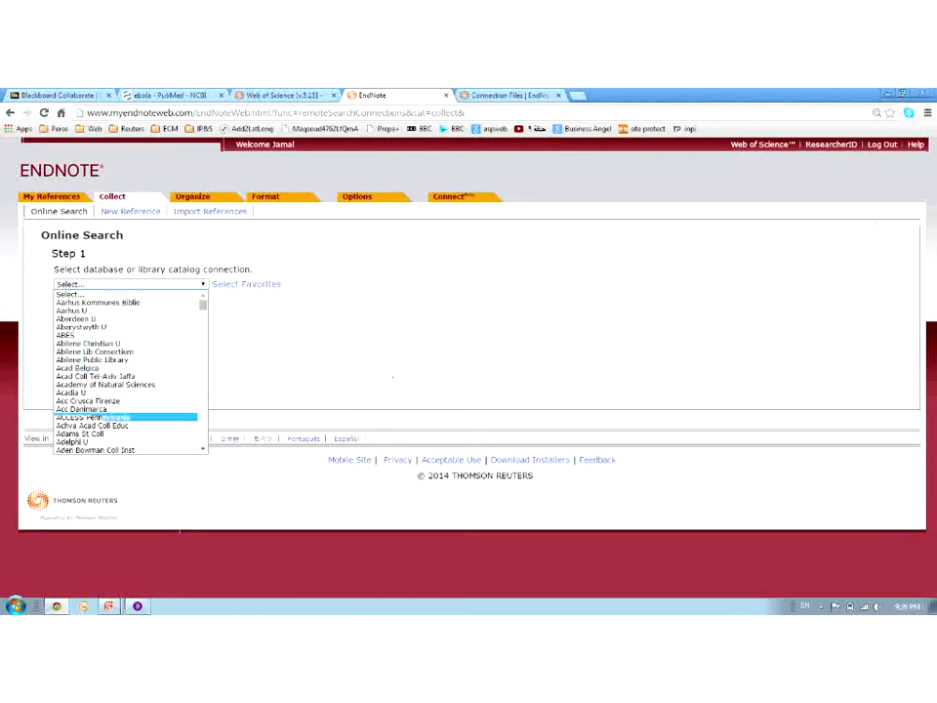
scroll(178, 393, "down", 5)
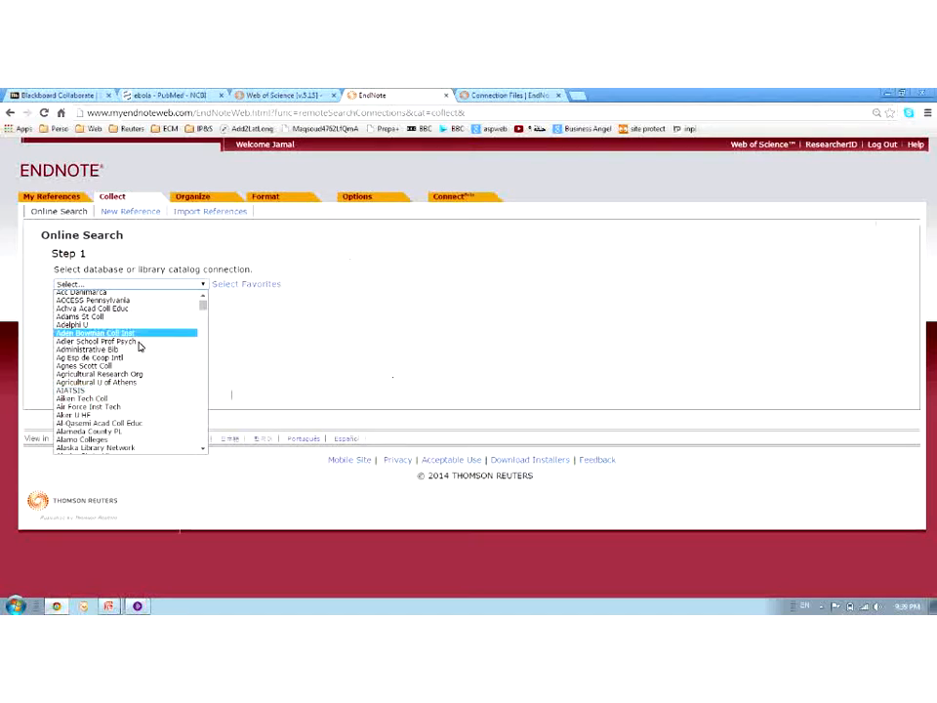
left_click(138, 606)
left_click_drag(813, 486, 814, 507)
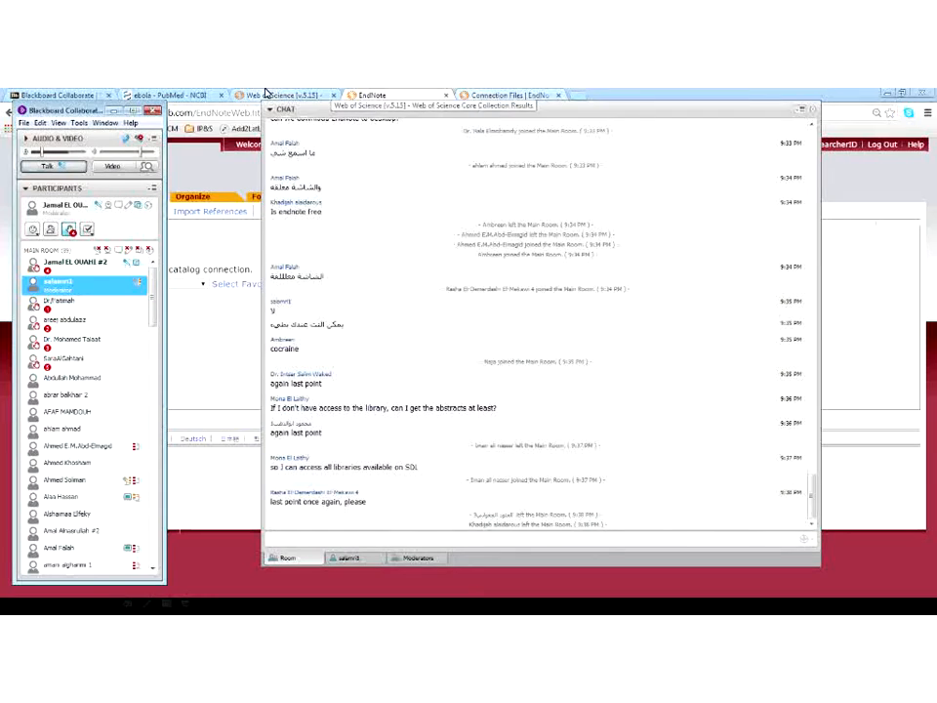
left_click(515, 94)
left_click(371, 95)
left_click(138, 284)
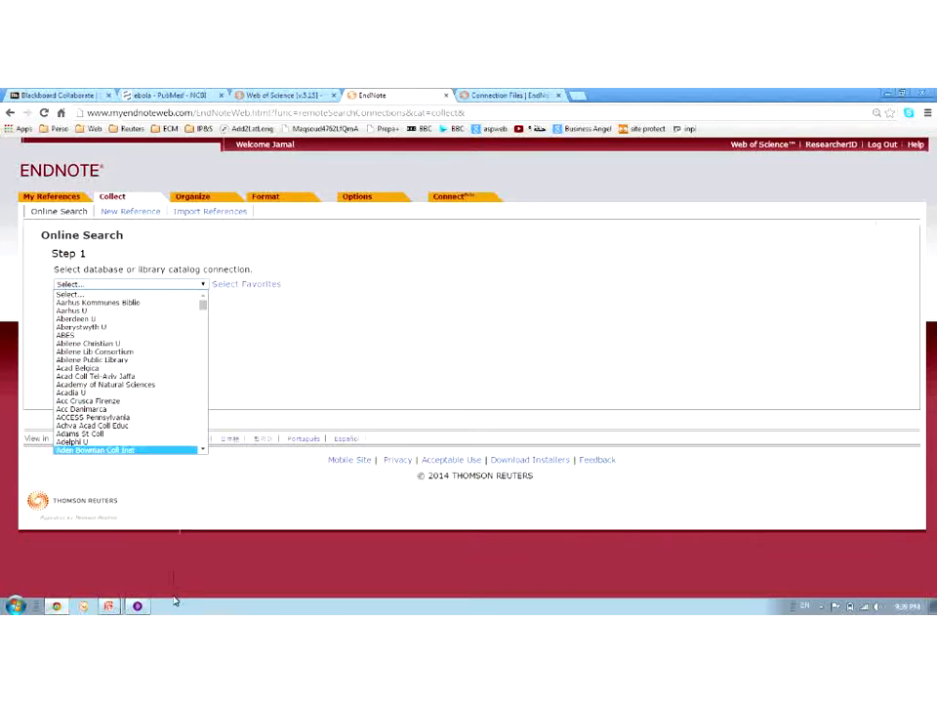
Return to the Connection Files page and open EndNote Support
mouse_move(140, 607)
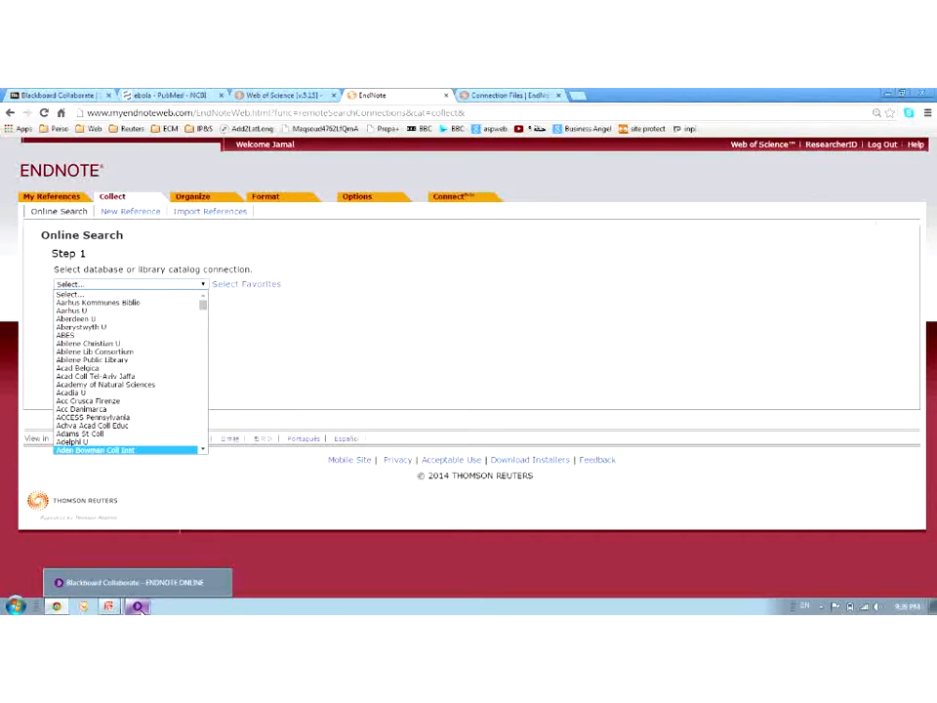
left_click(480, 94)
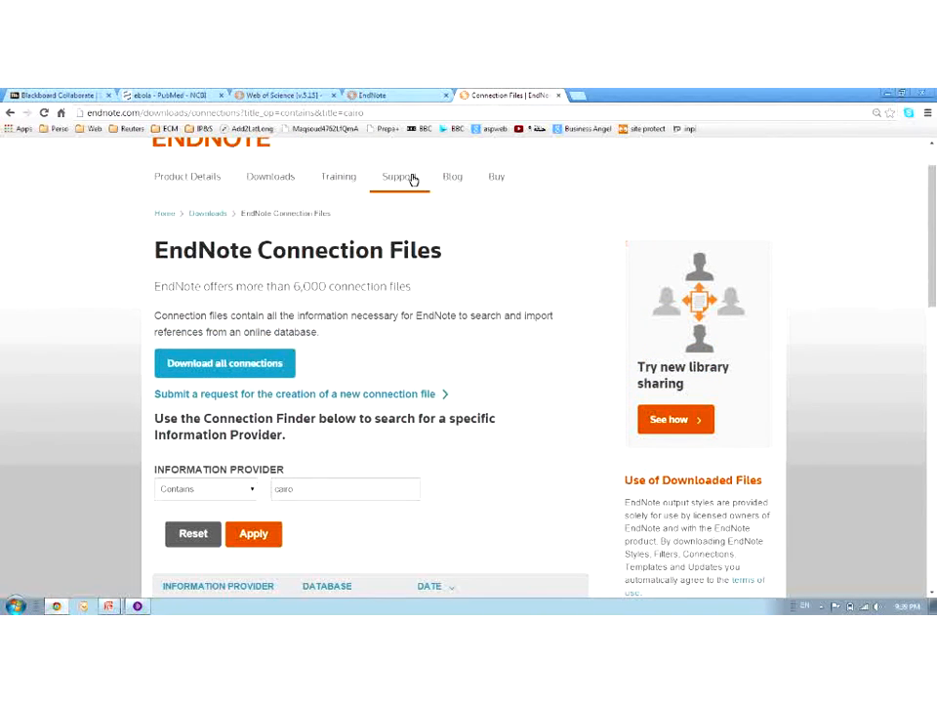
left_click(412, 178)
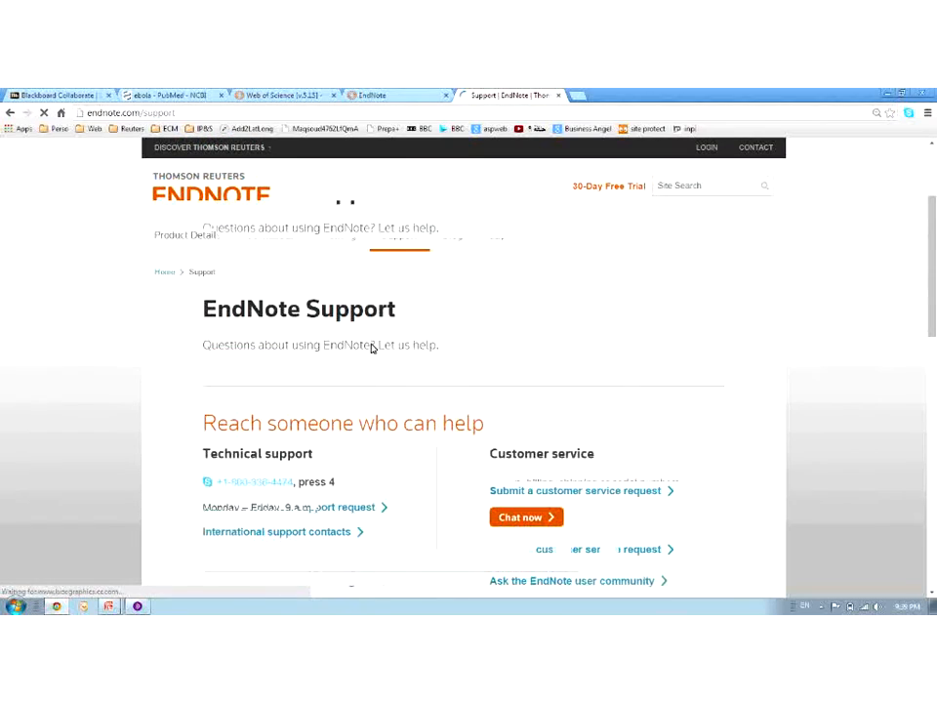
Scroll through the Support contact options, then go back to the cairo connection results
scroll(371, 349, "down", 3)
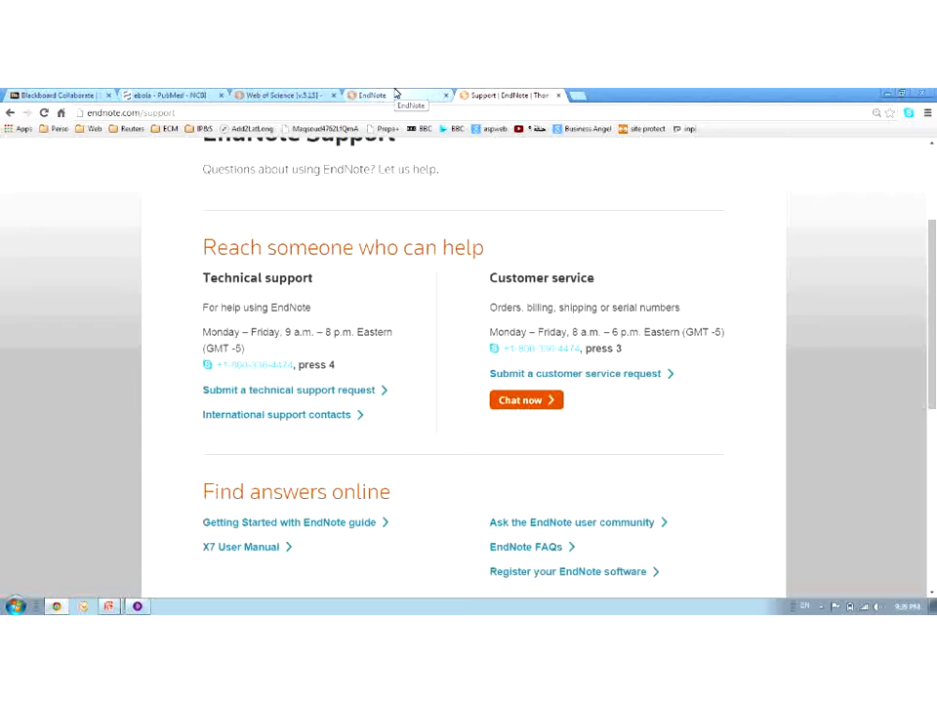
left_click(396, 95)
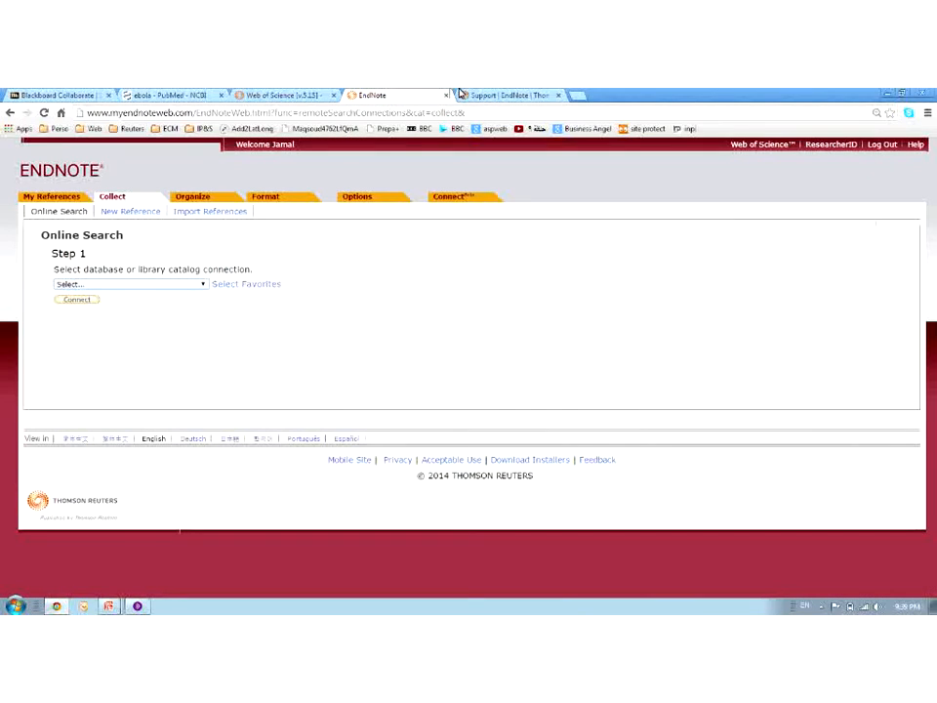
left_click(469, 96)
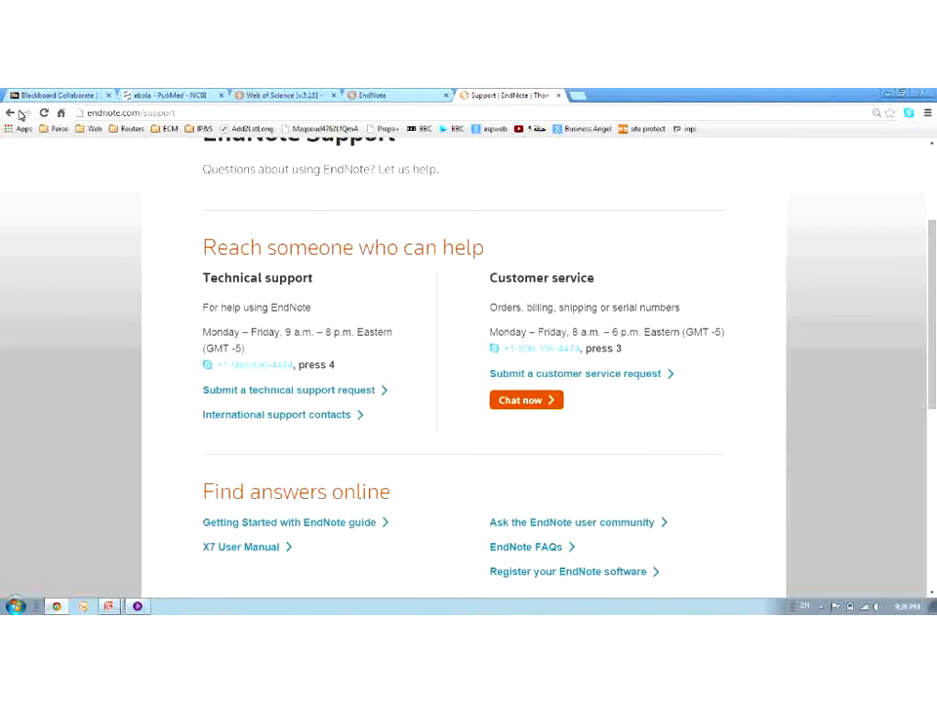
left_click(12, 113)
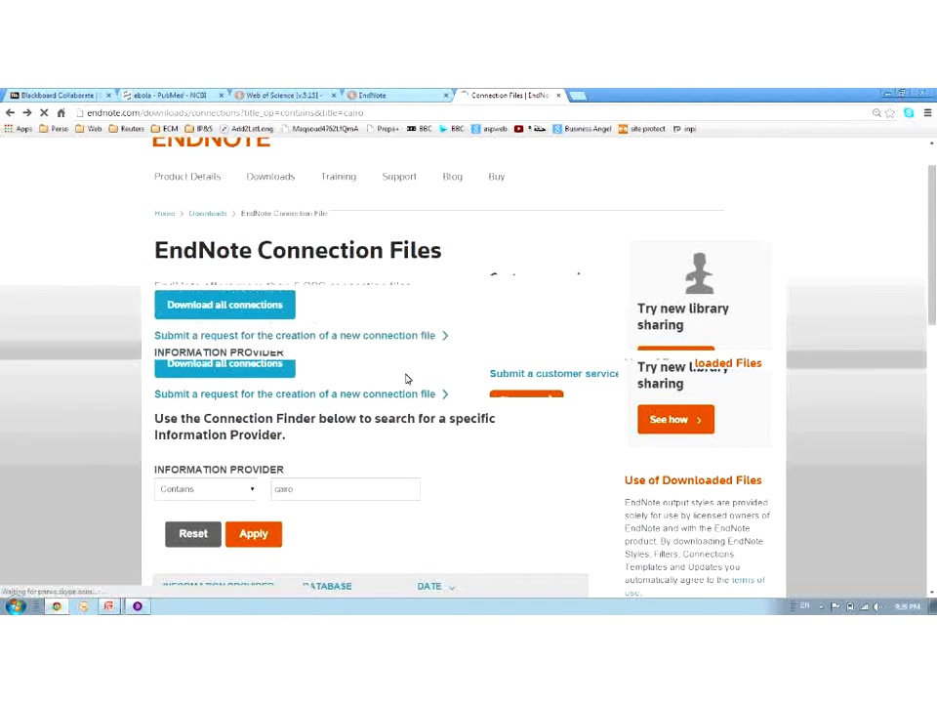
Show the Collaborate session, then switch to the Web of Science results tab
left_click(140, 608)
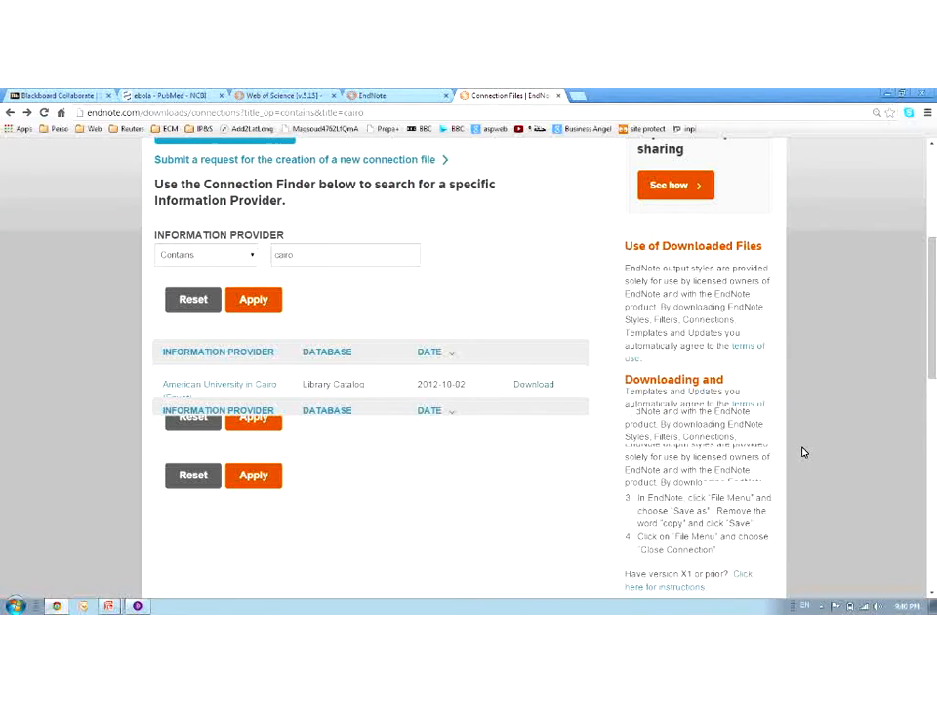
scroll(802, 452, "up", 5)
left_click(308, 93)
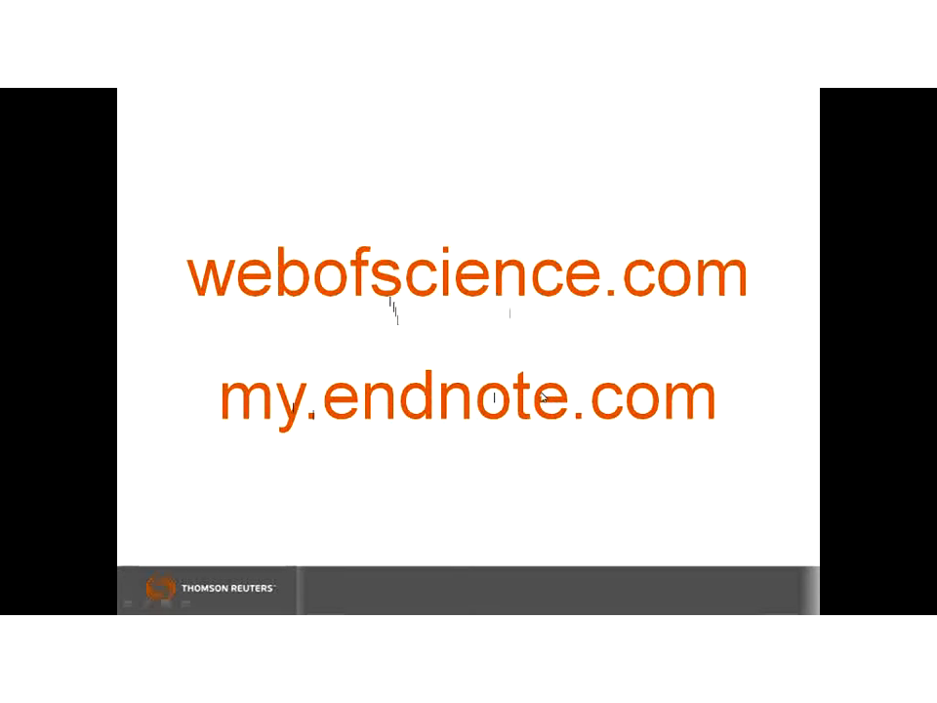
Switch from the URL slide back to the Web of Science lithium battery results
key("alt+Tab")
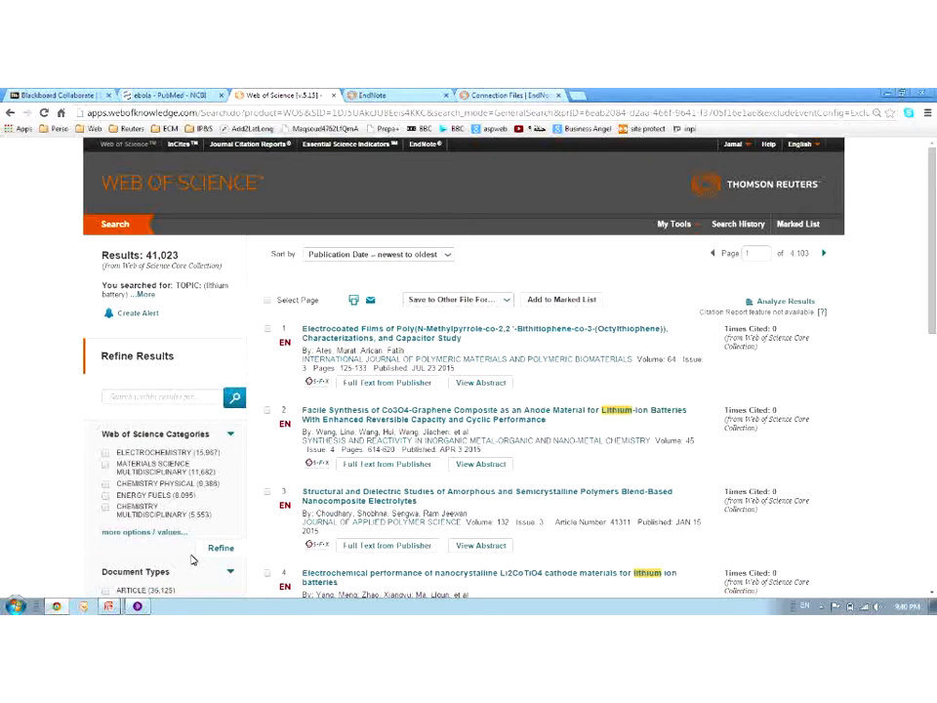
Glance at Collaborate, then move to EndNote Web's Online Search page
left_click(137, 606)
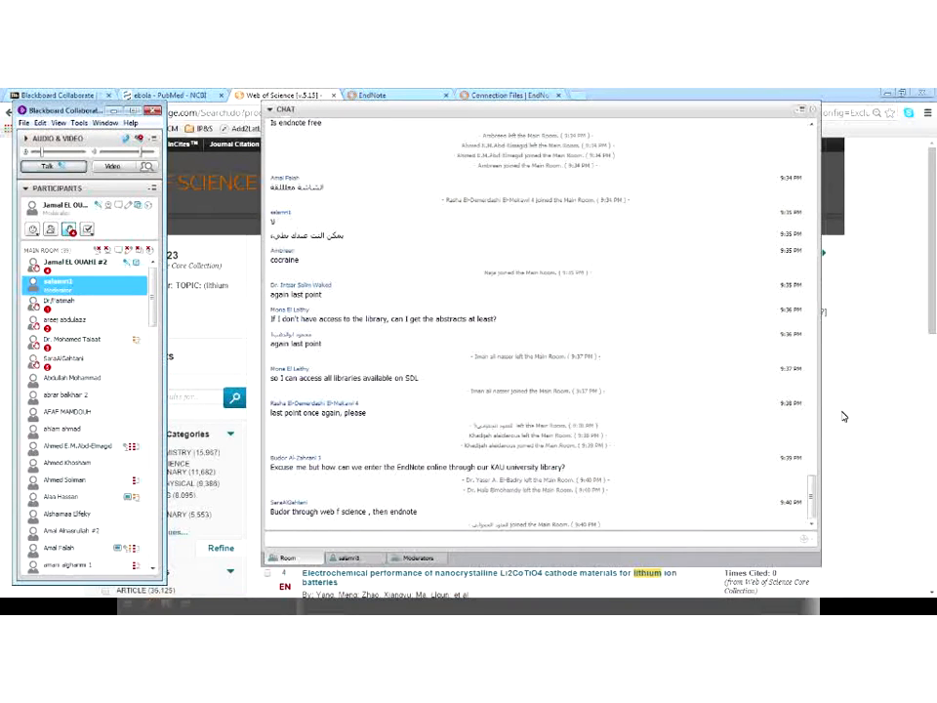
left_click(845, 417)
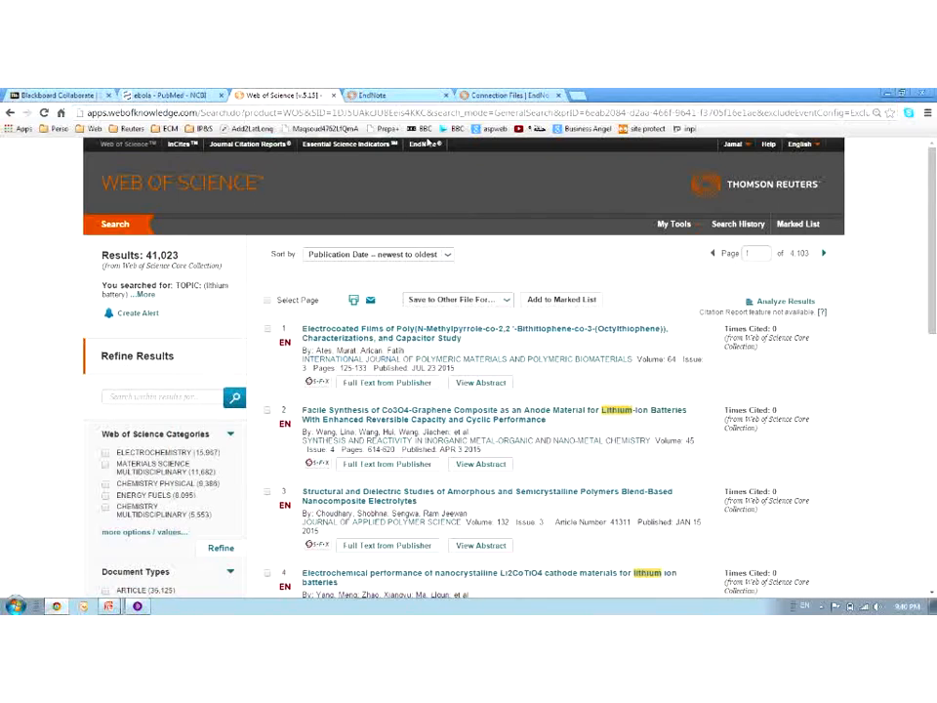
left_click(401, 95)
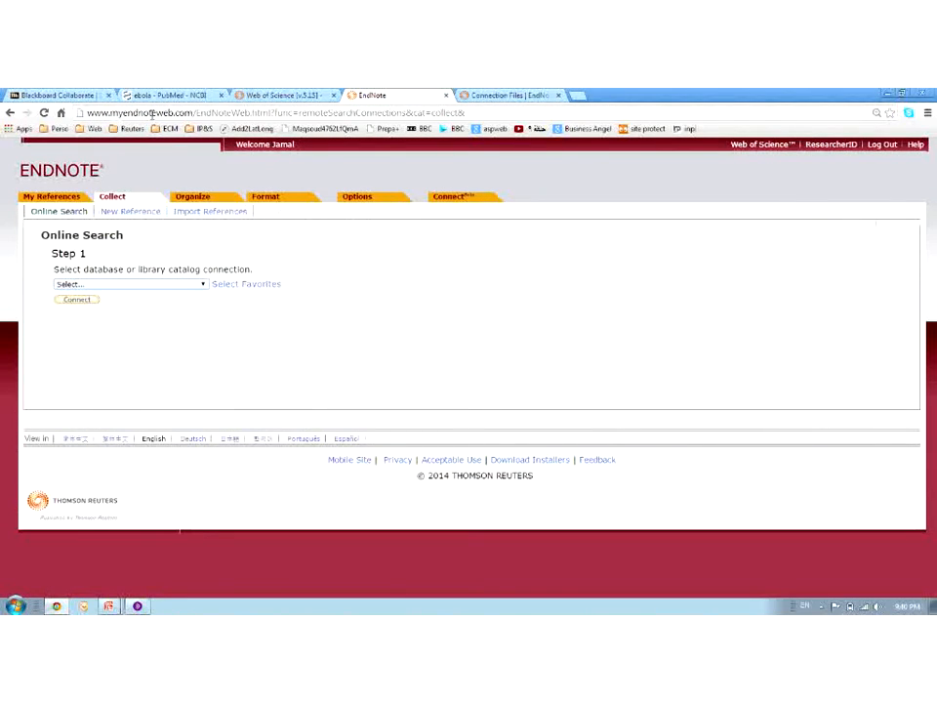
left_click_drag(192, 112, 44, 113)
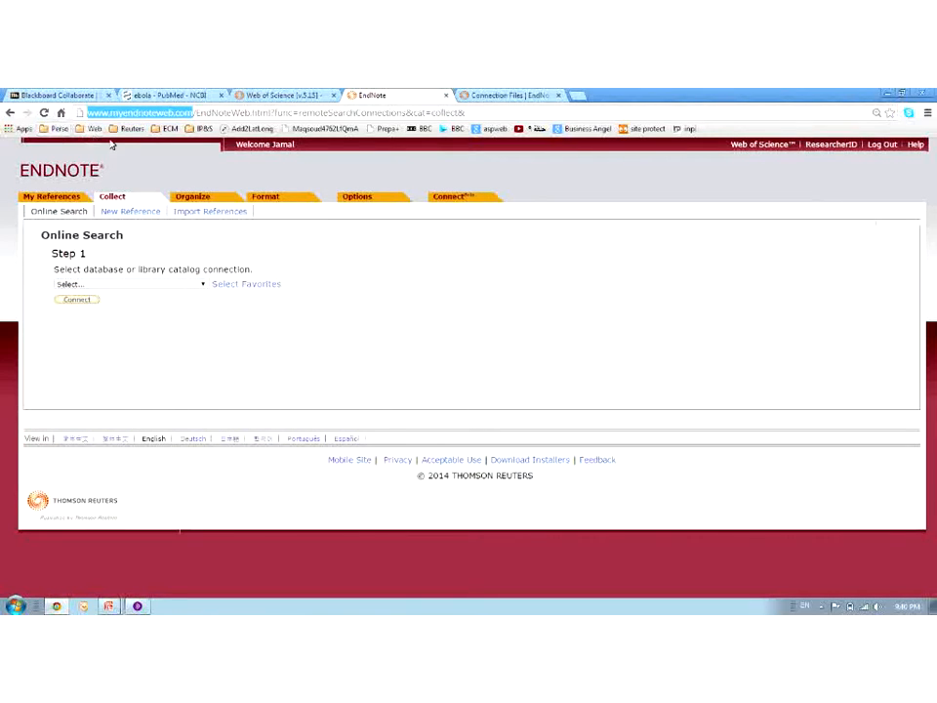
left_click(217, 256)
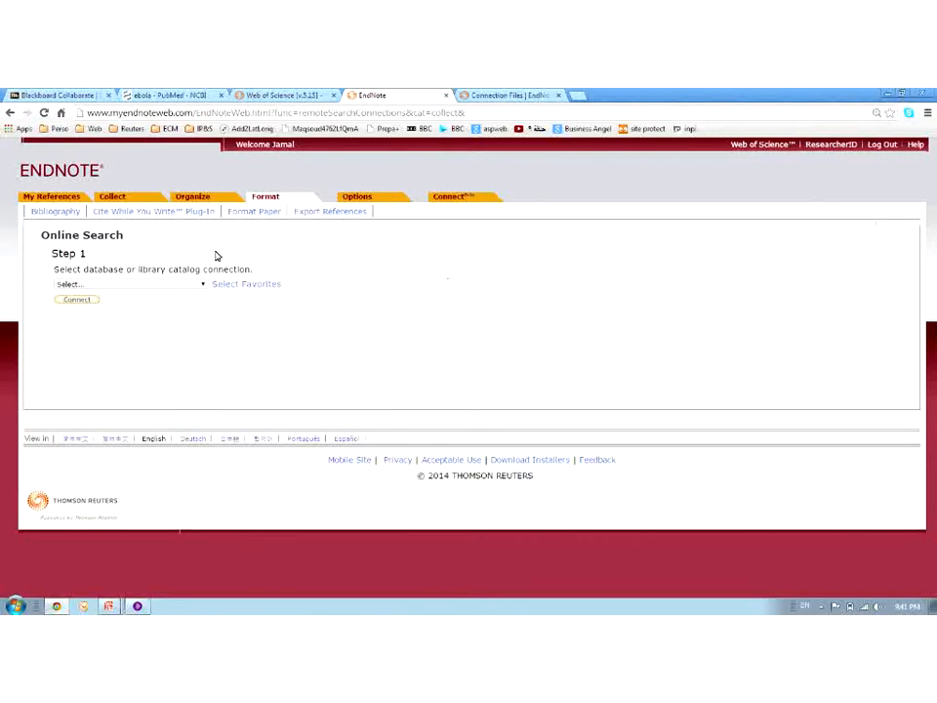
left_click(49, 198)
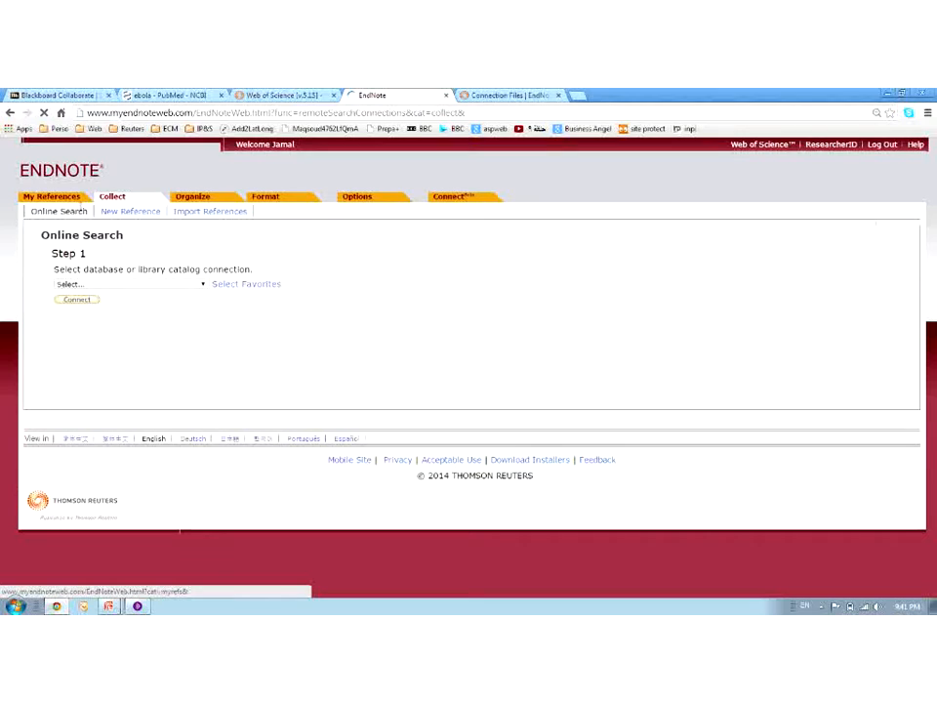
left_click(71, 200)
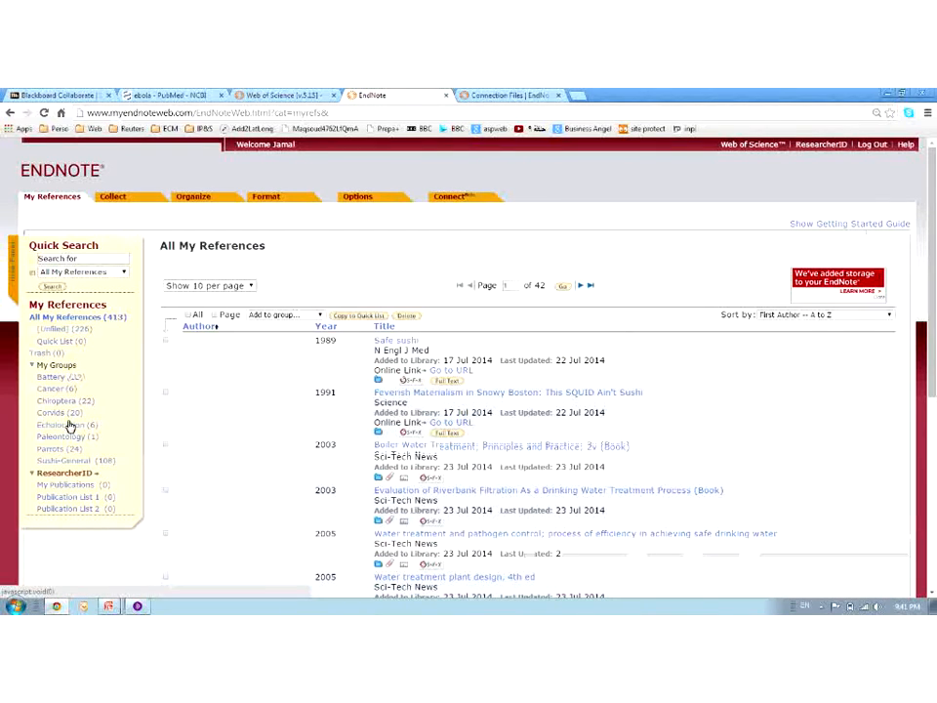
Open a blank Generic new reference form via Collect
mouse_move(112, 196)
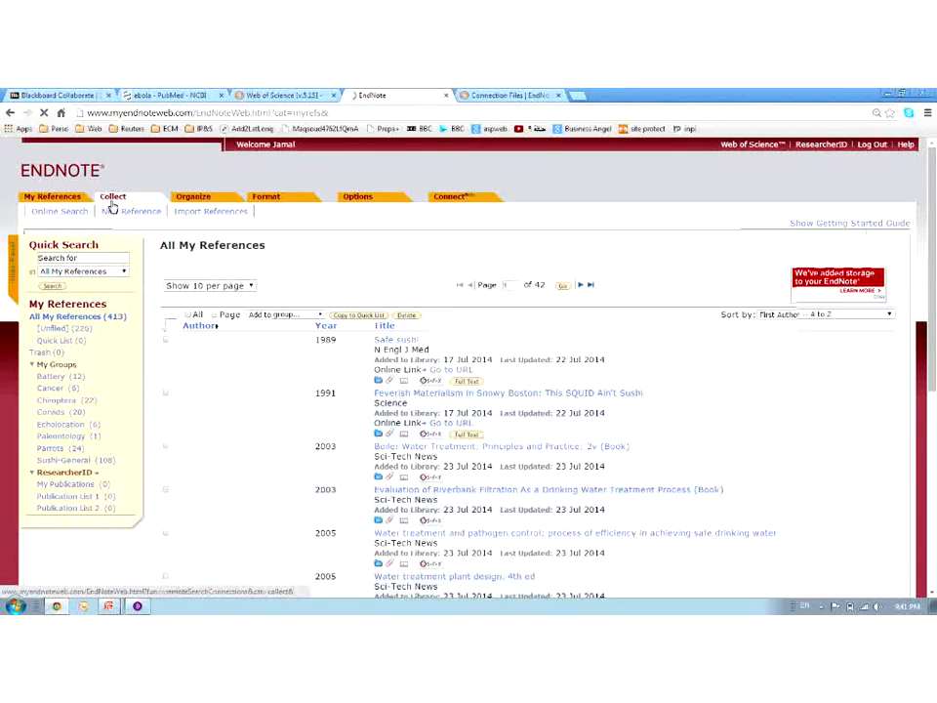
left_click(71, 213)
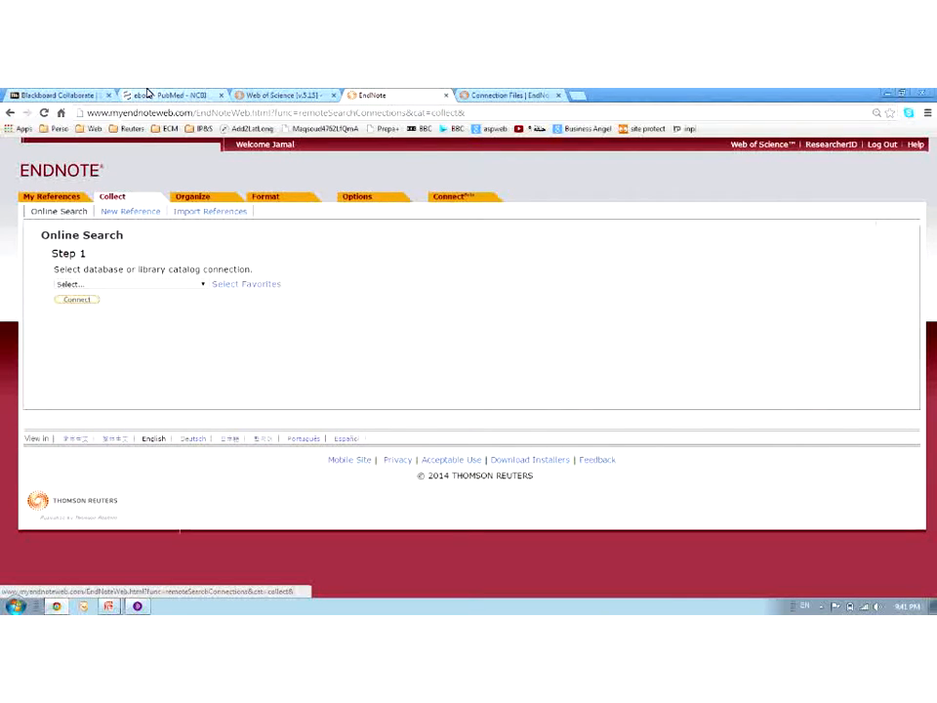
left_click(126, 212)
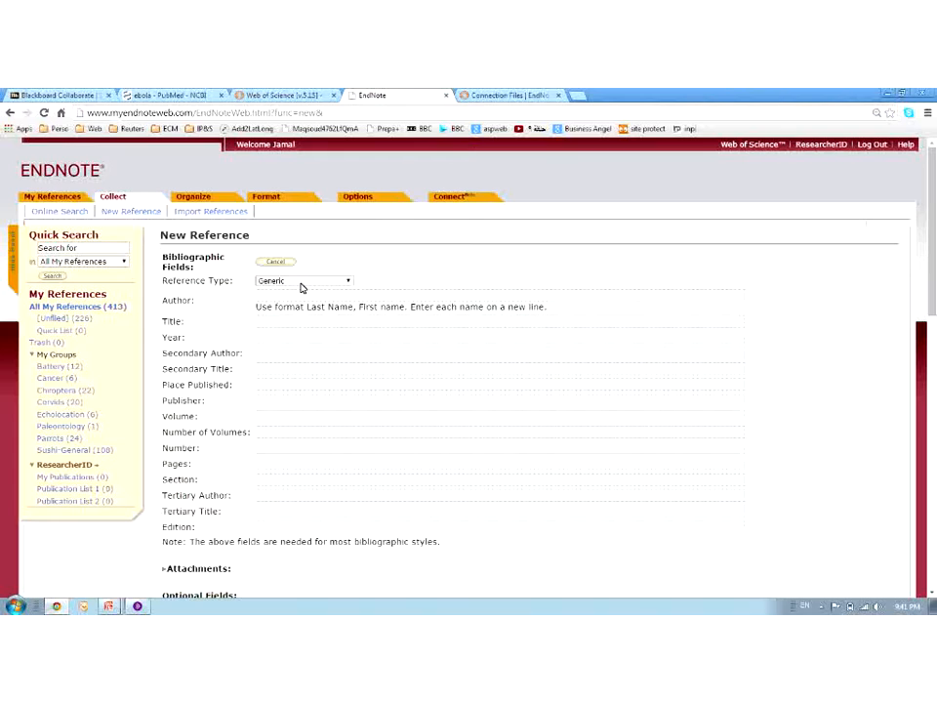
Show the Author and Title fields of the blank reference form
left_click(291, 297)
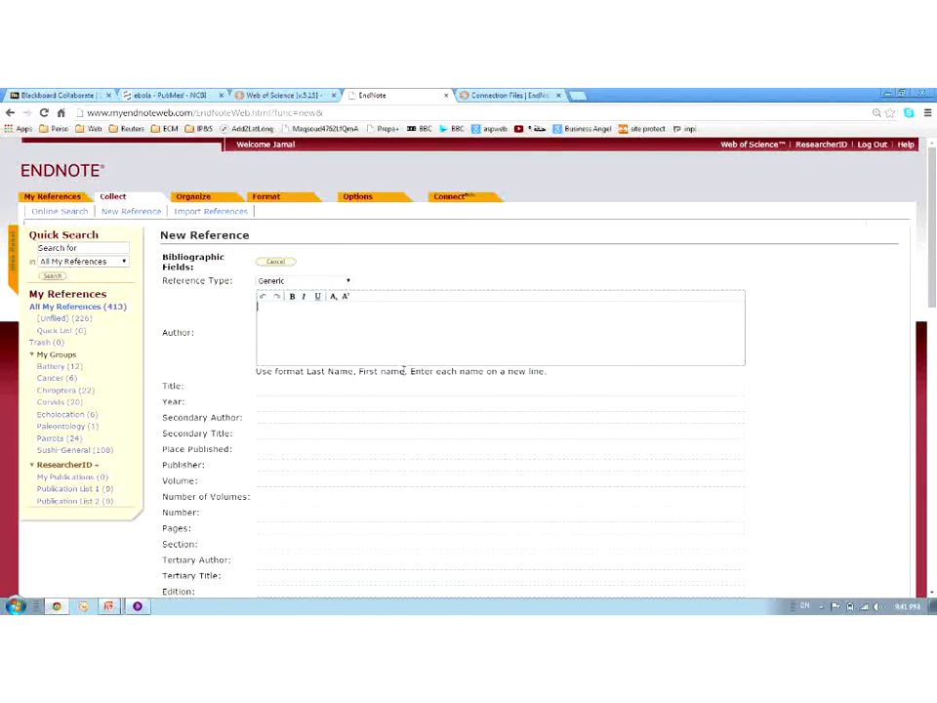
left_click(340, 386)
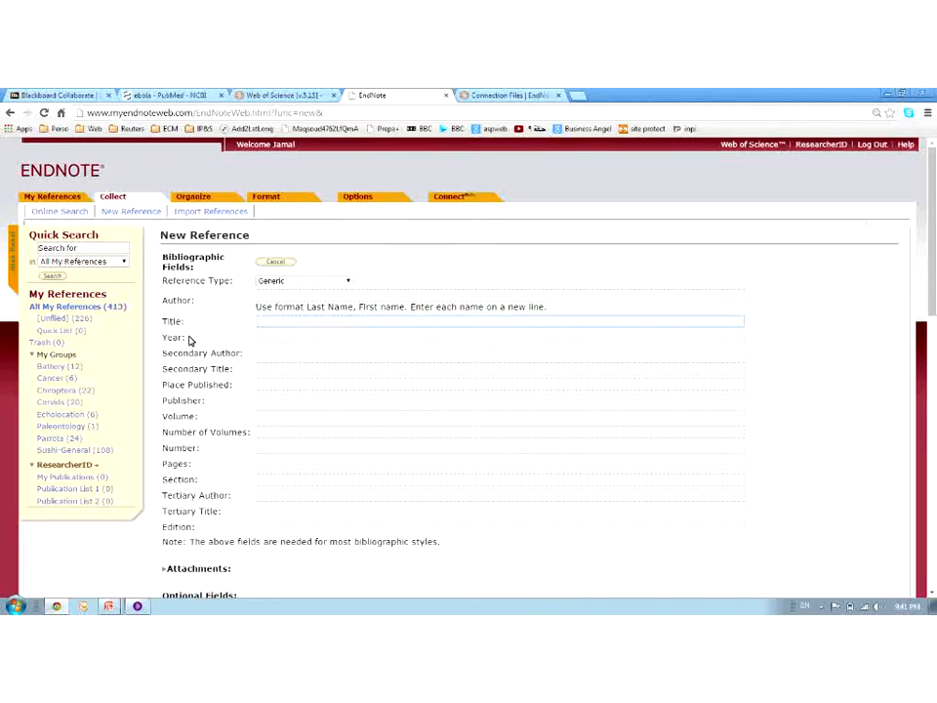
scroll(268, 363, "down", 5)
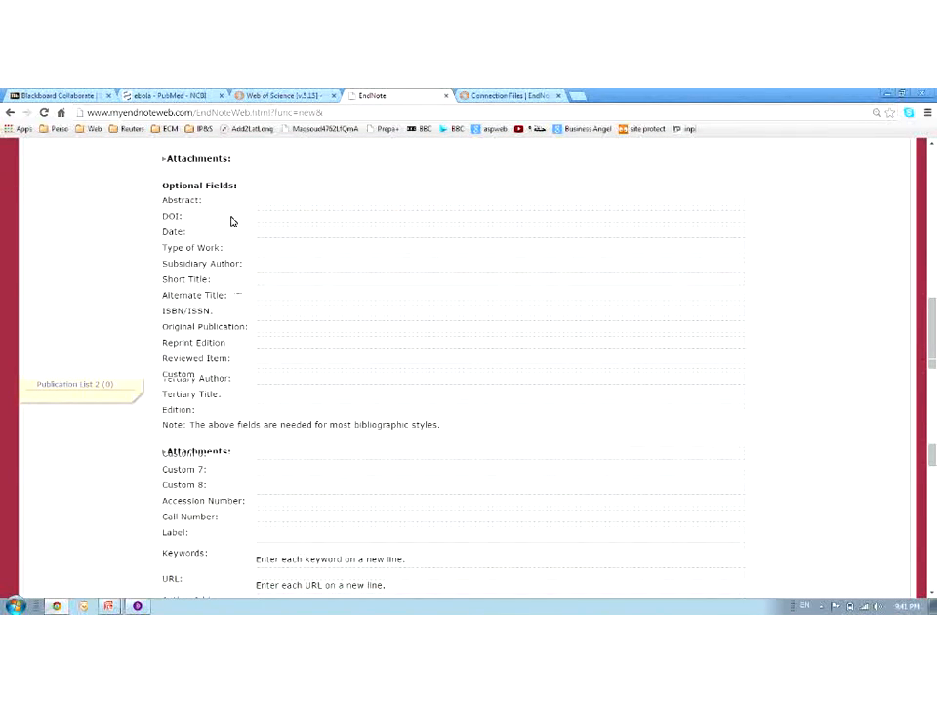
scroll(246, 254, "up", 2)
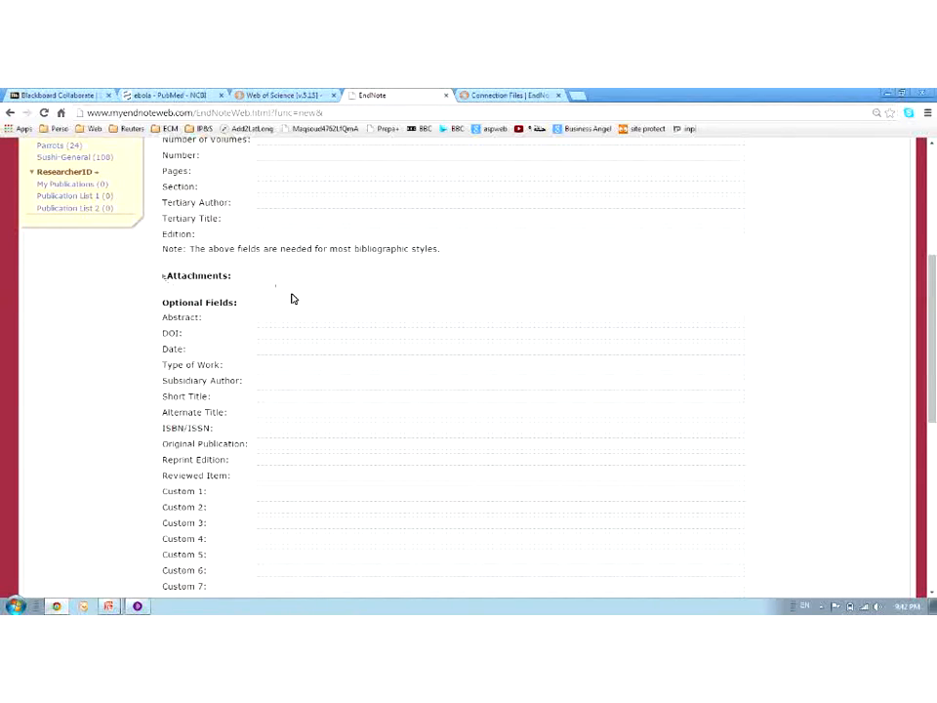
scroll(294, 300, "down", 1)
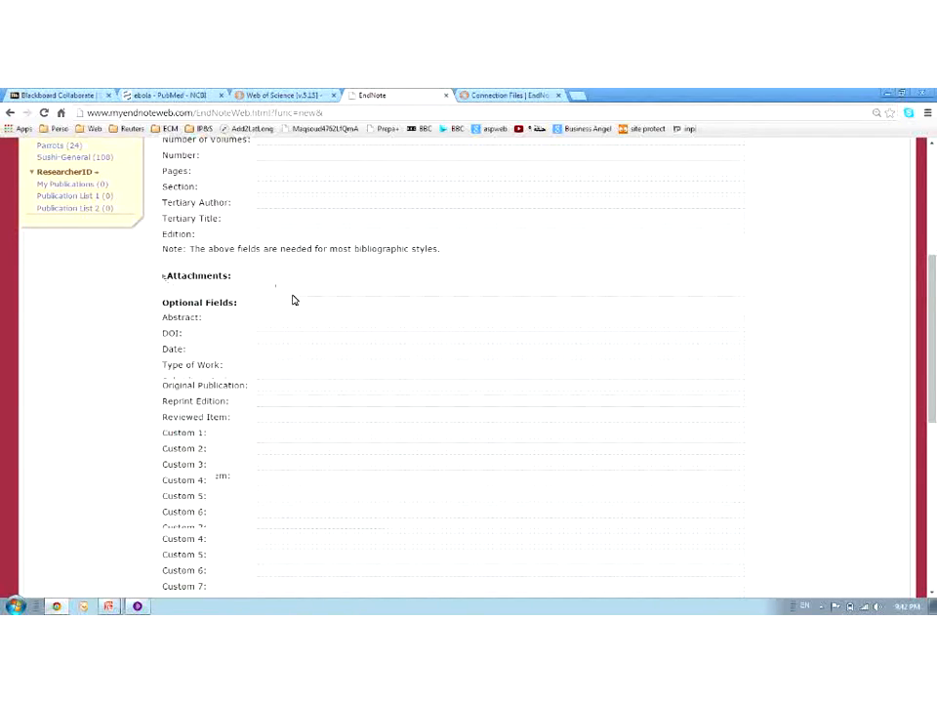
scroll(294, 300, "down", 10)
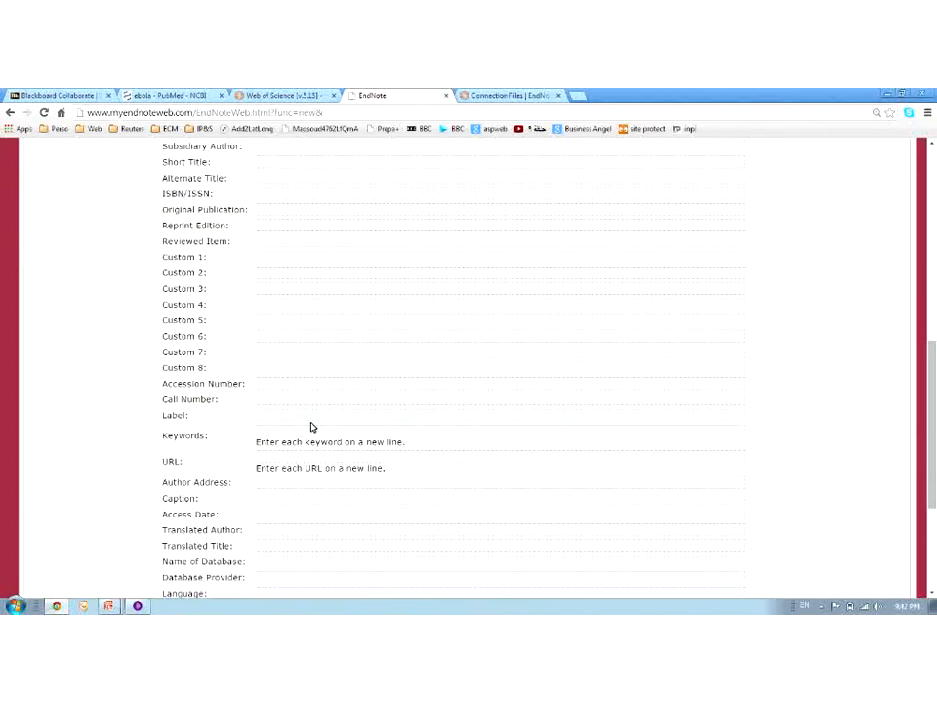
Scroll back to the top of the form and go to Import References
scroll(251, 424, "up", 5)
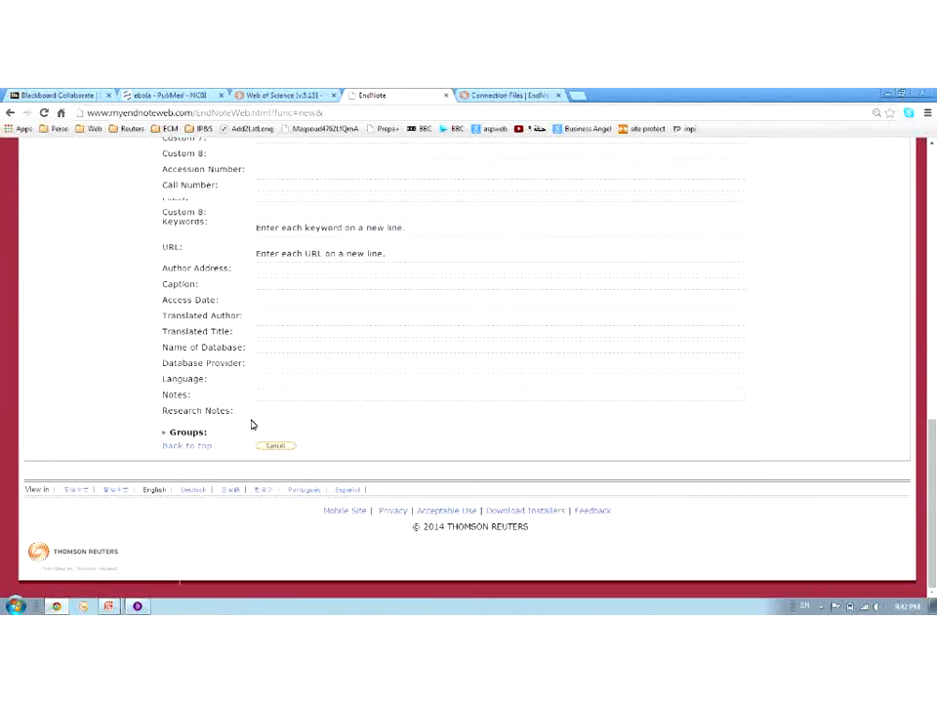
scroll(251, 425, "up", 8)
left_click(257, 305)
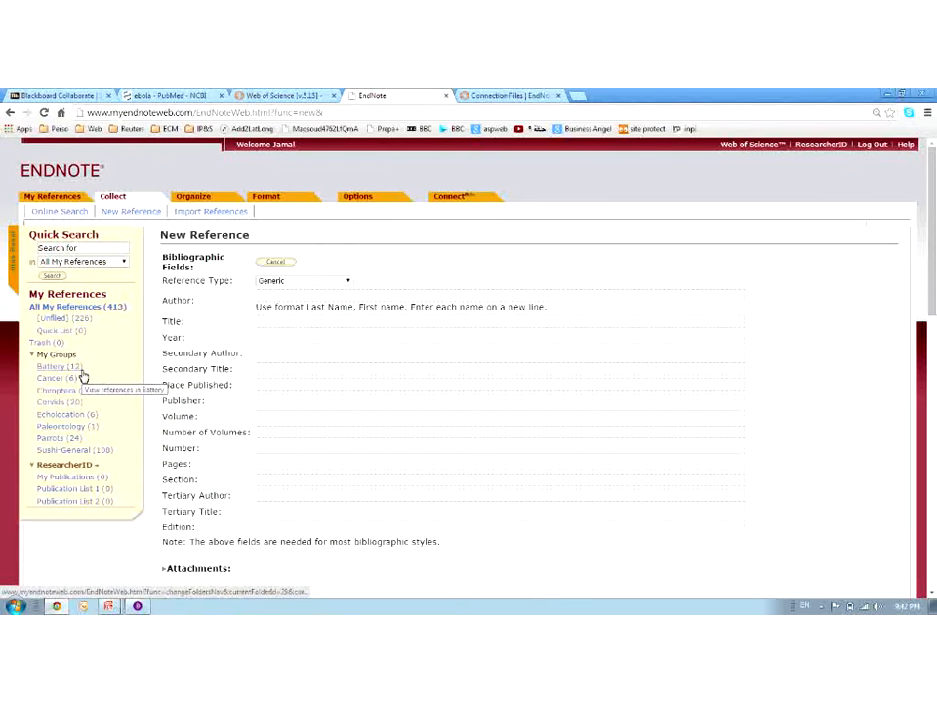
left_click(192, 217)
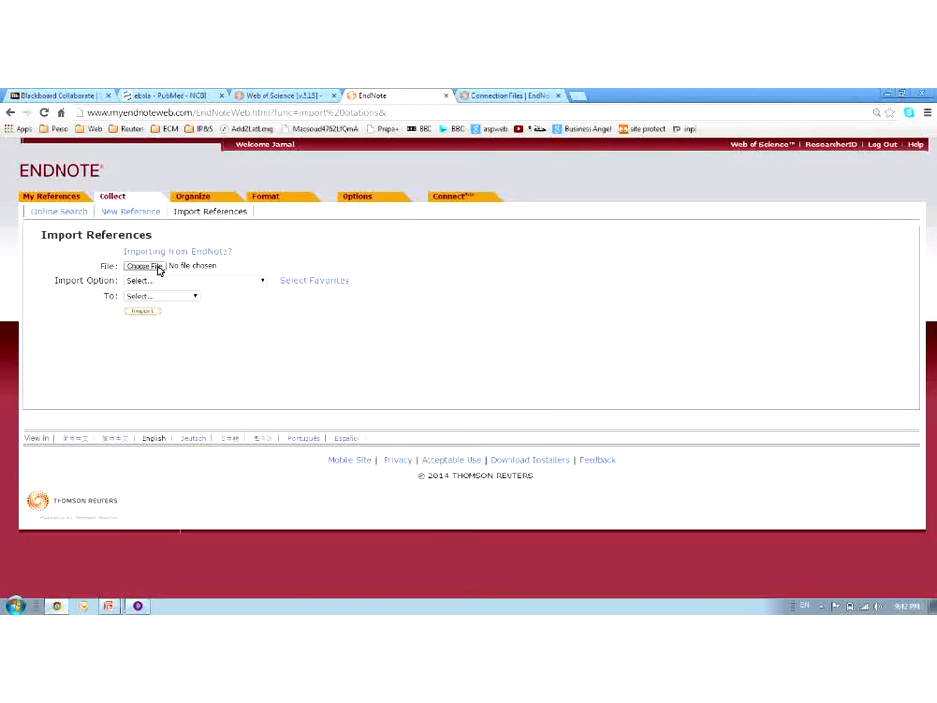
Choose pubmed_result (2).txt as the file to import
mouse_move(266, 197)
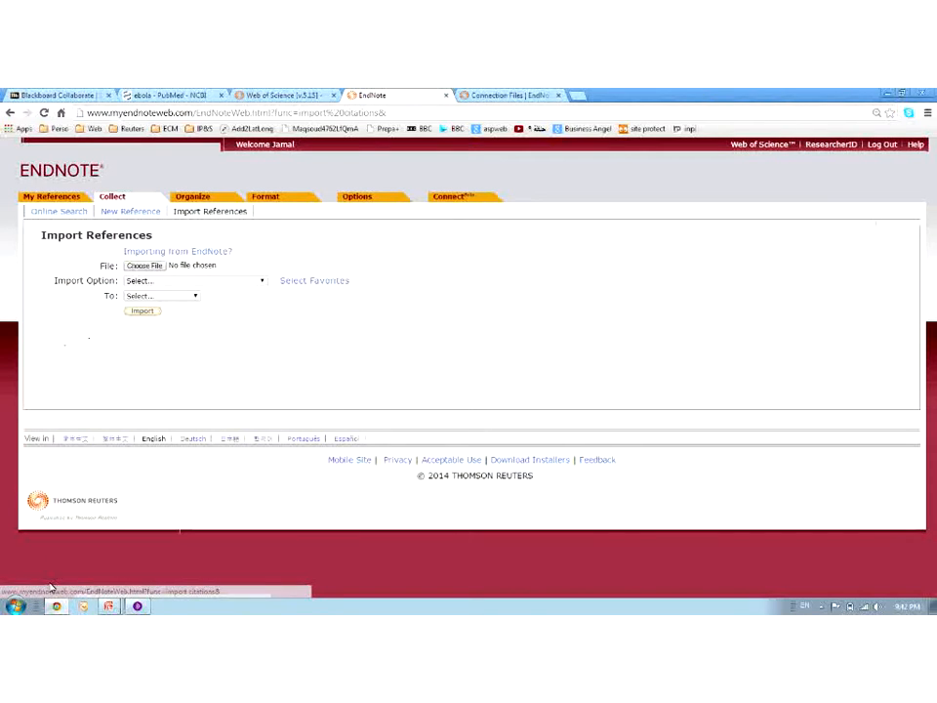
left_click(135, 606)
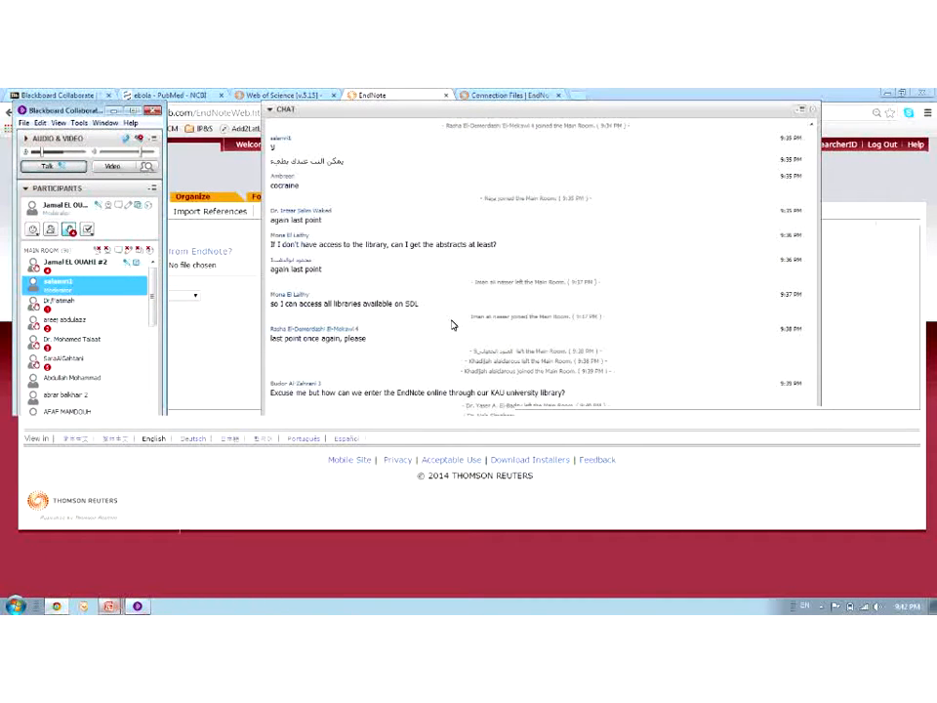
scroll(447, 386, "up", 5)
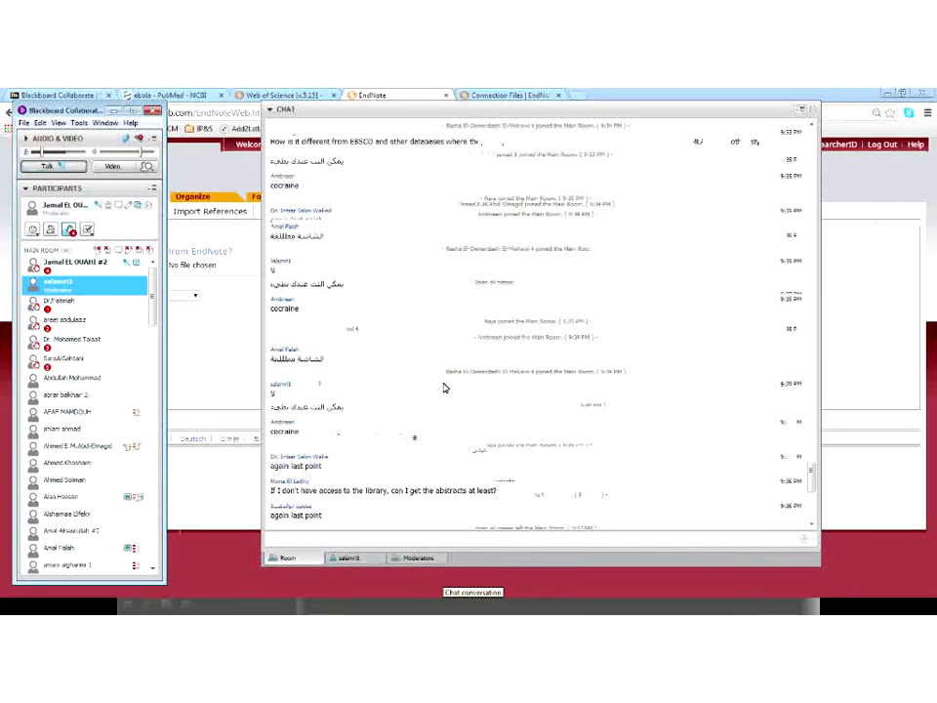
left_click(219, 317)
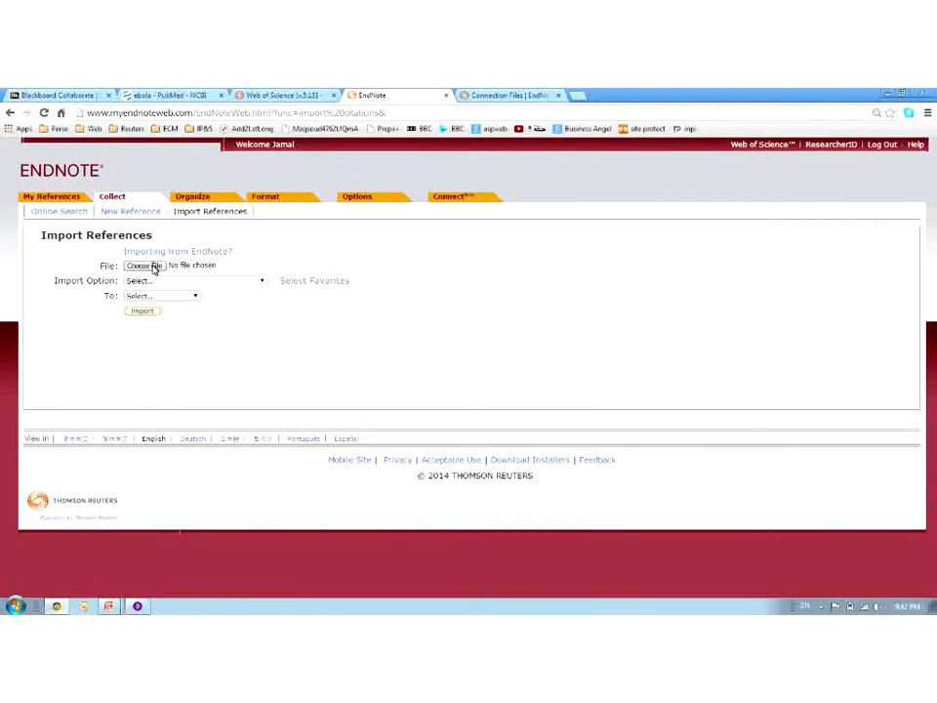
left_click(209, 267)
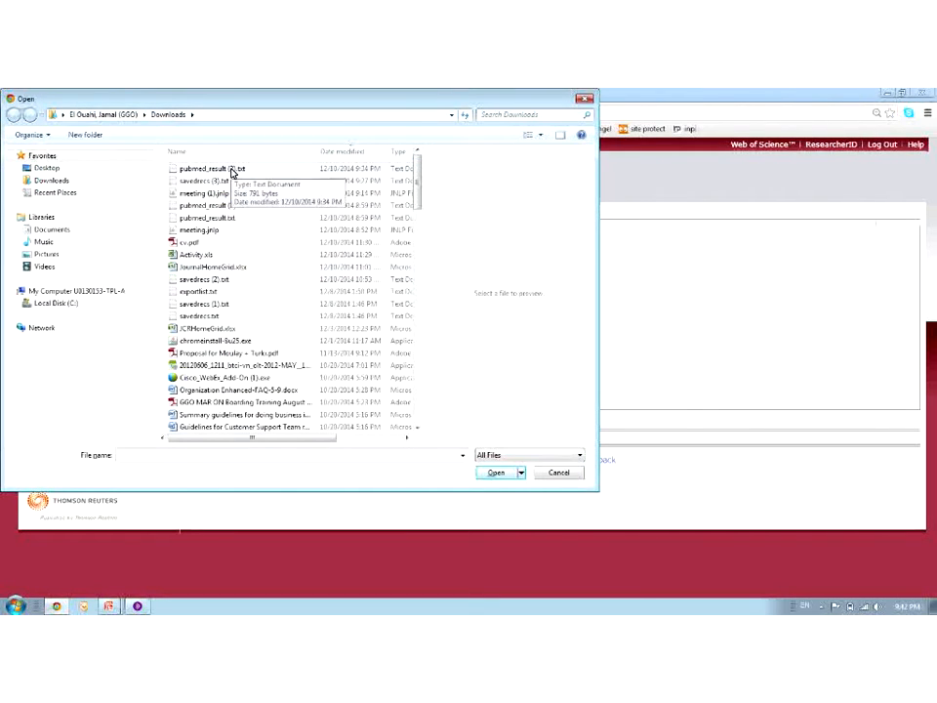
left_click(231, 171)
left_click(503, 474)
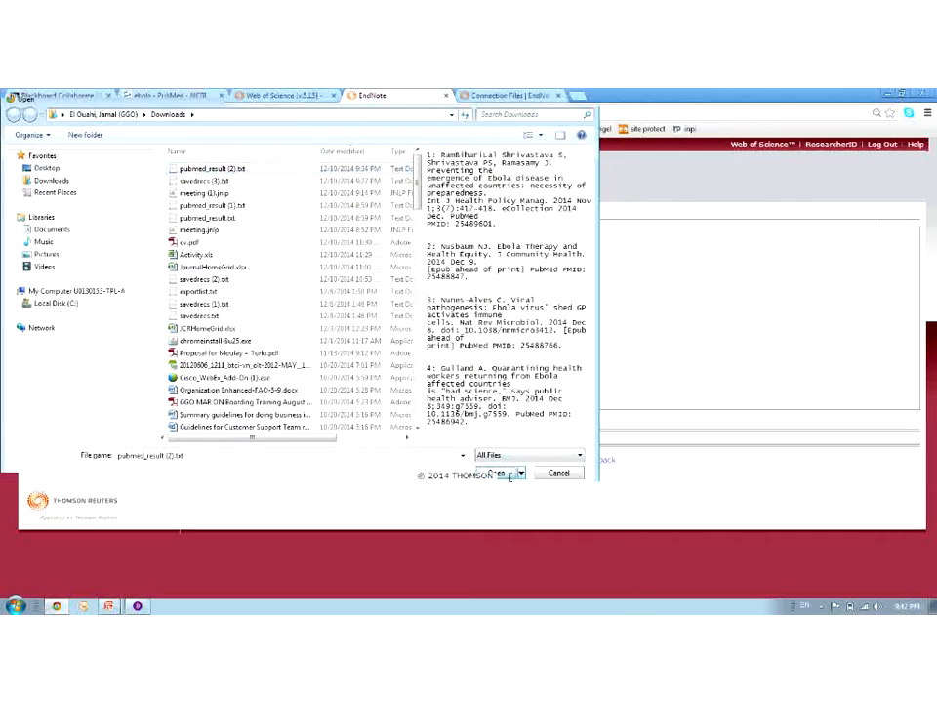
Import it with the PubMed (NLM) filter into a new group named Ebola
left_click(151, 283)
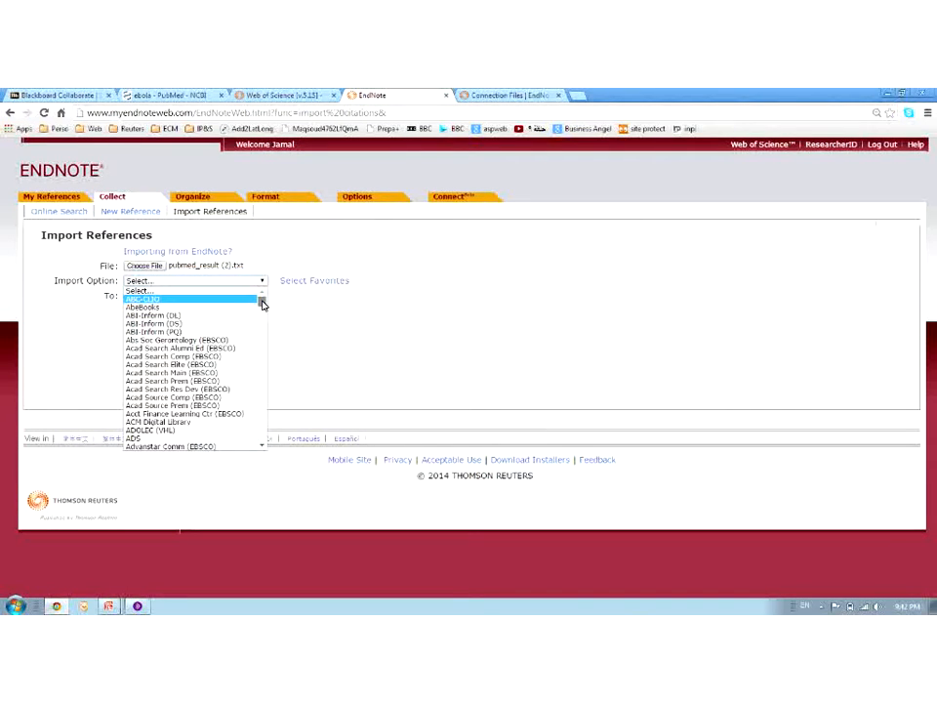
left_click_drag(262, 305, 261, 415)
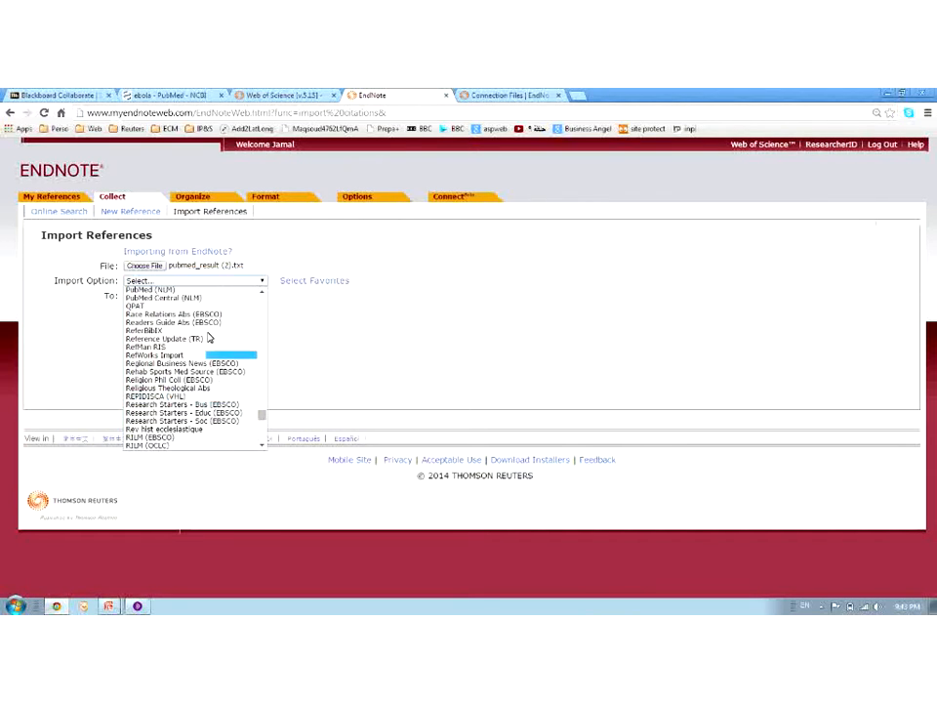
scroll(205, 332, "up", 5)
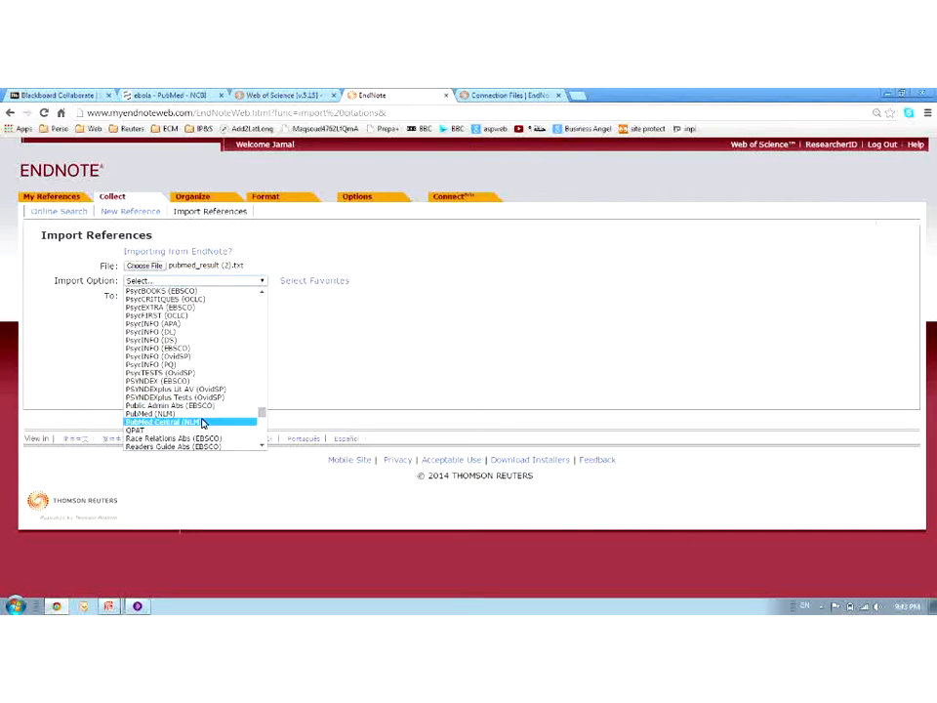
left_click(195, 414)
left_click(167, 296)
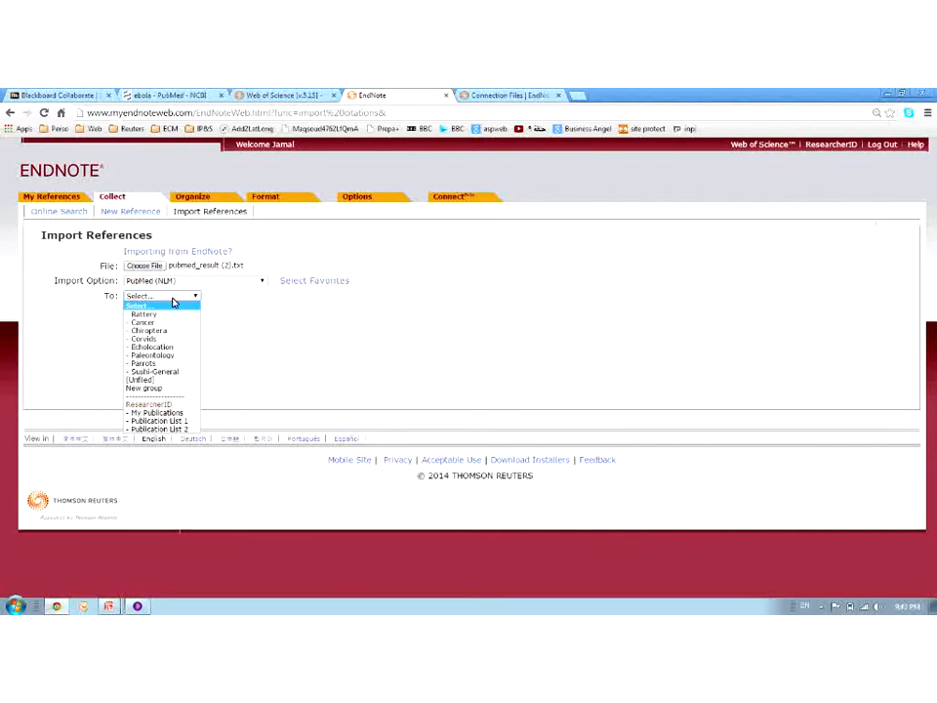
left_click(143, 390)
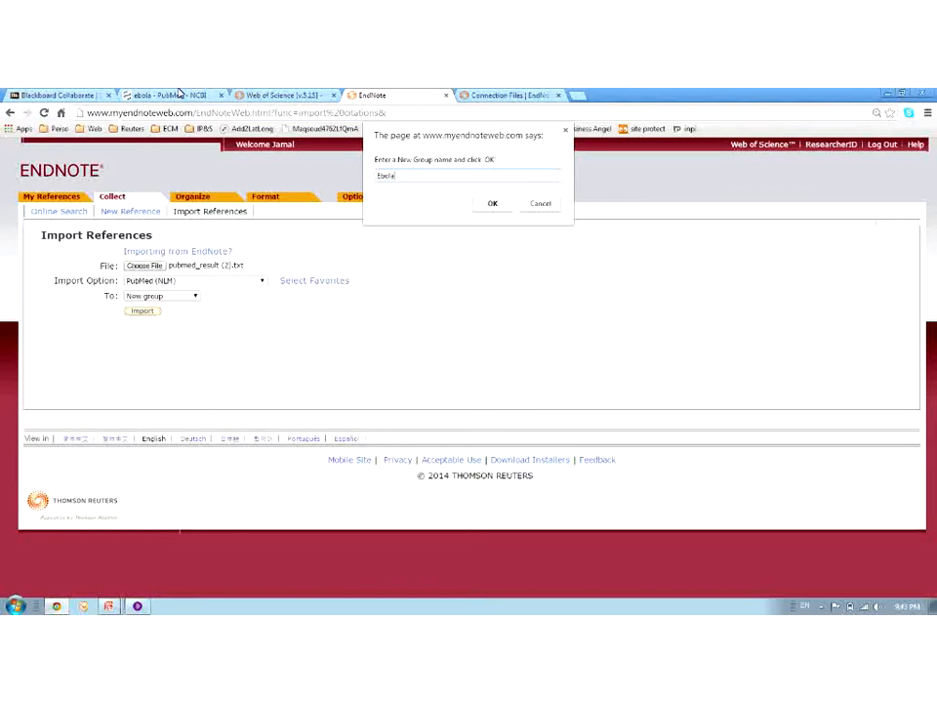
left_click(493, 204)
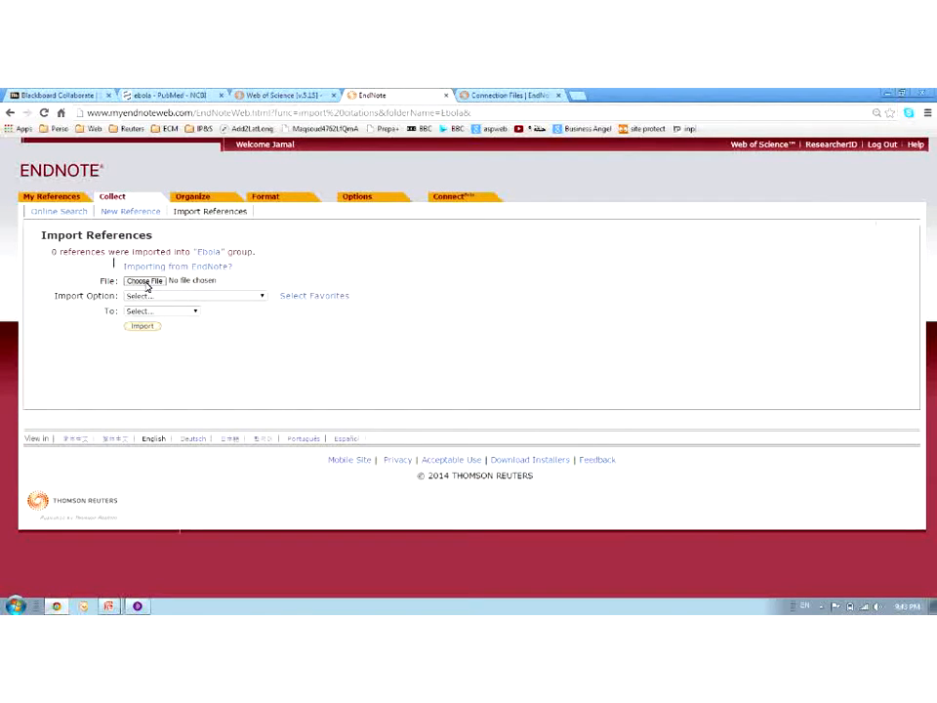
Choose pubmed_result (1).txt as the file to import
left_click(145, 282)
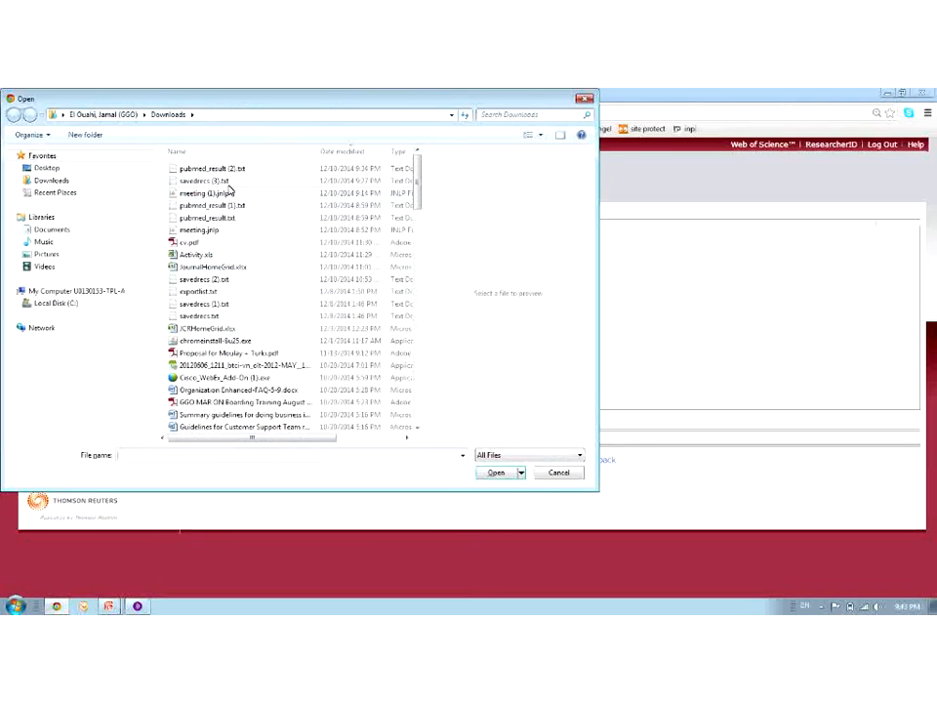
left_click(226, 205)
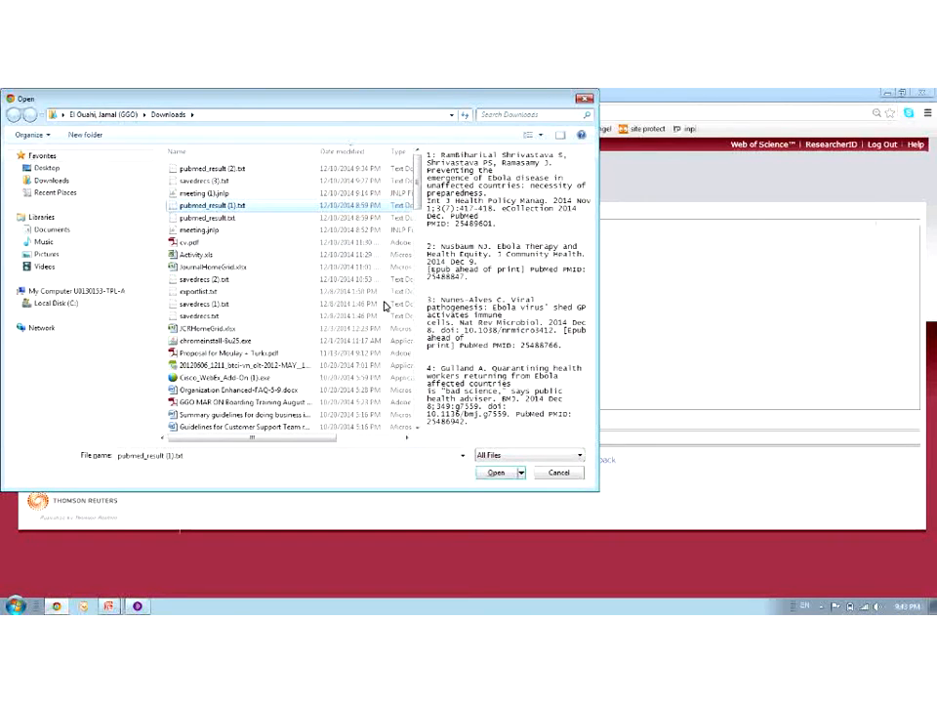
left_click(498, 473)
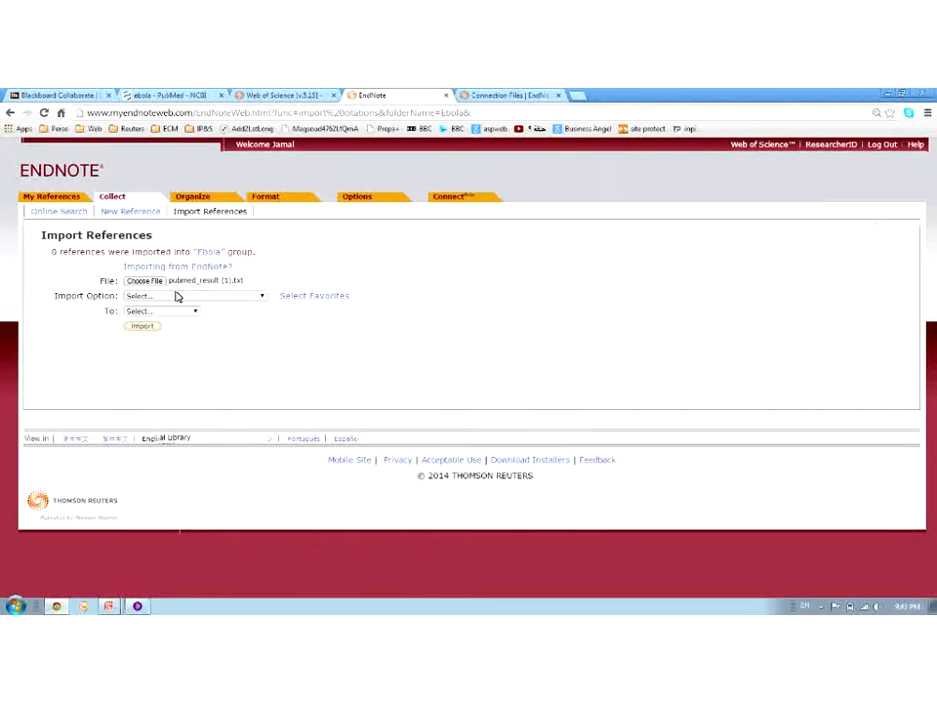
Import it with the PubMed Central (NLM) filter into the Ebola group
left_click(178, 296)
key("p")
left_click_drag(263, 416, 264, 429)
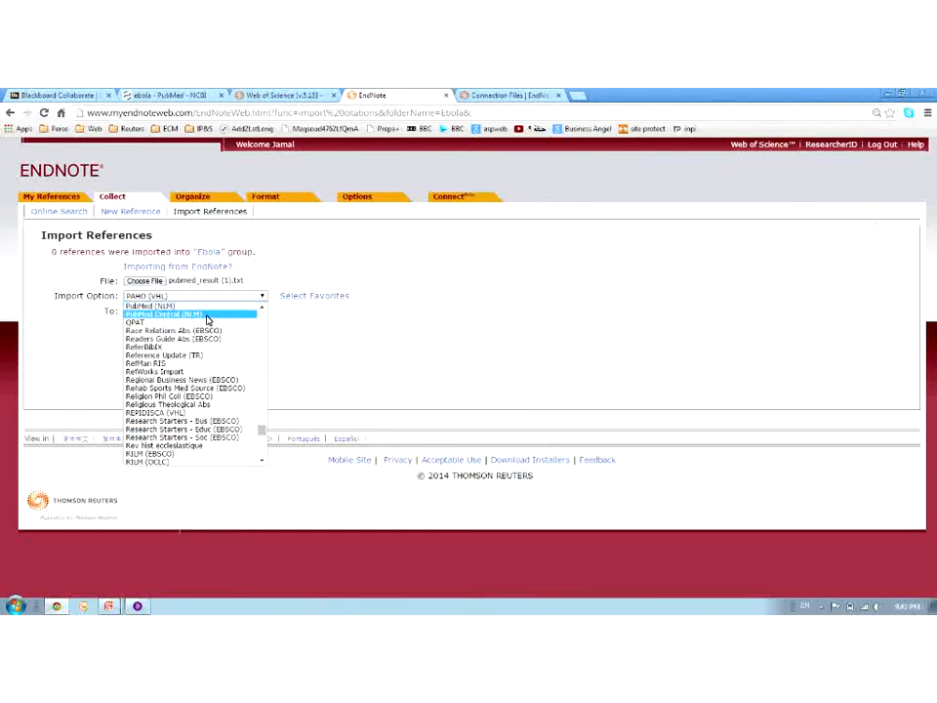
left_click(208, 314)
left_click(183, 311)
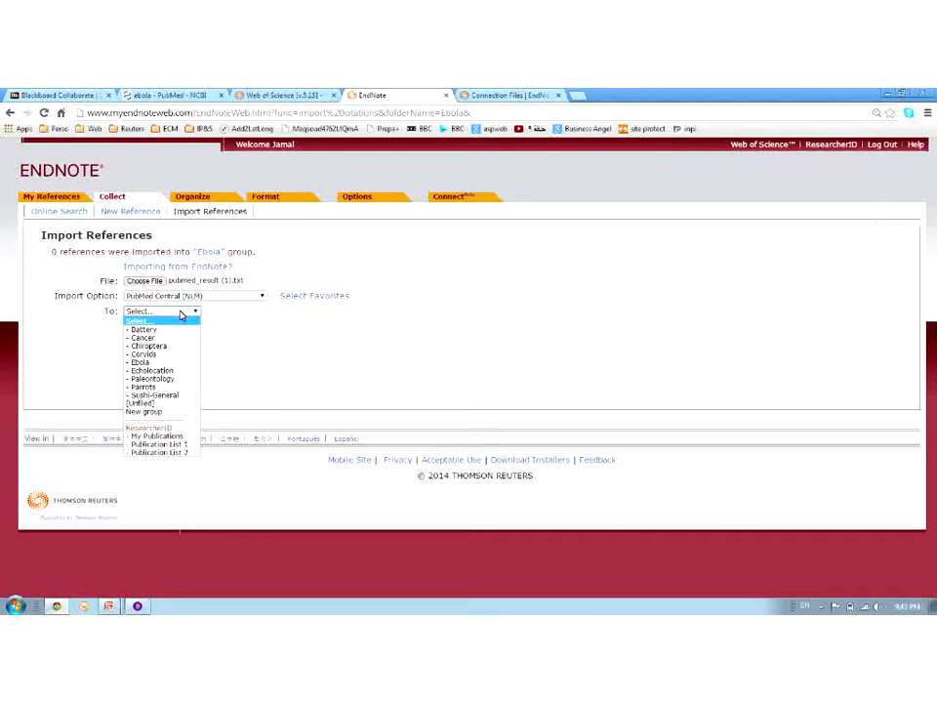
left_click(170, 362)
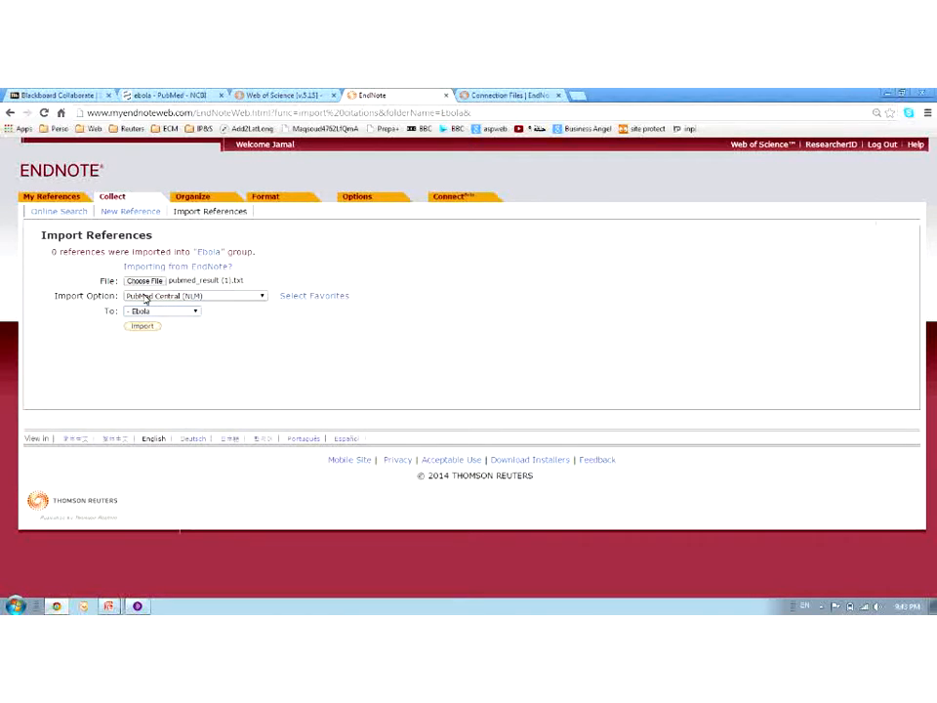
left_click(150, 329)
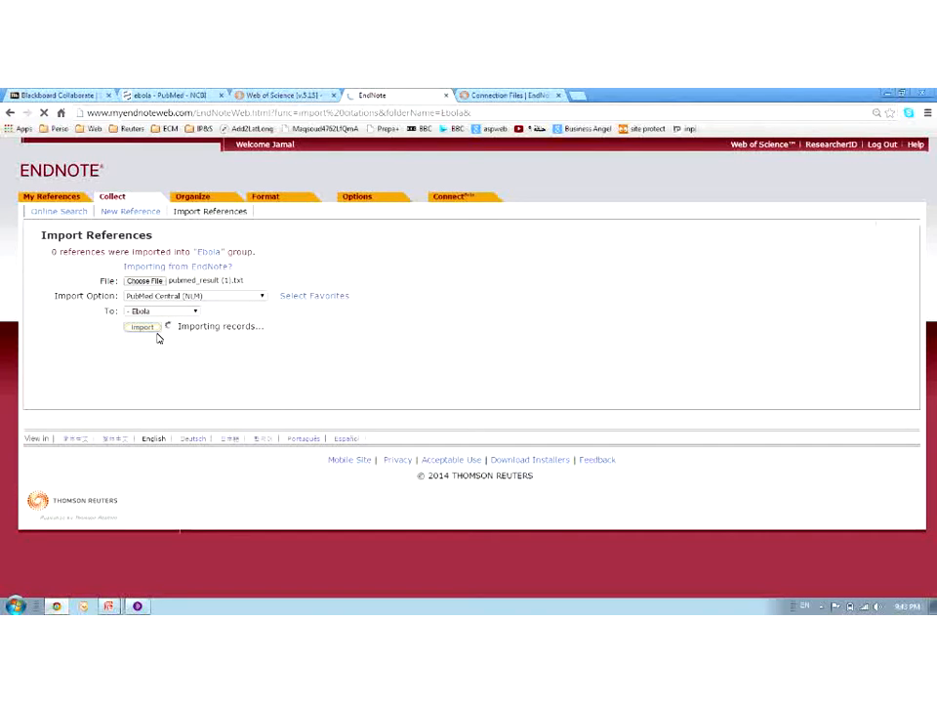
Import savedrecs (3).txt into Ebola with the Web of Science Core Collection (TR) filter, then bring up the Collaborate chat
left_click(137, 281)
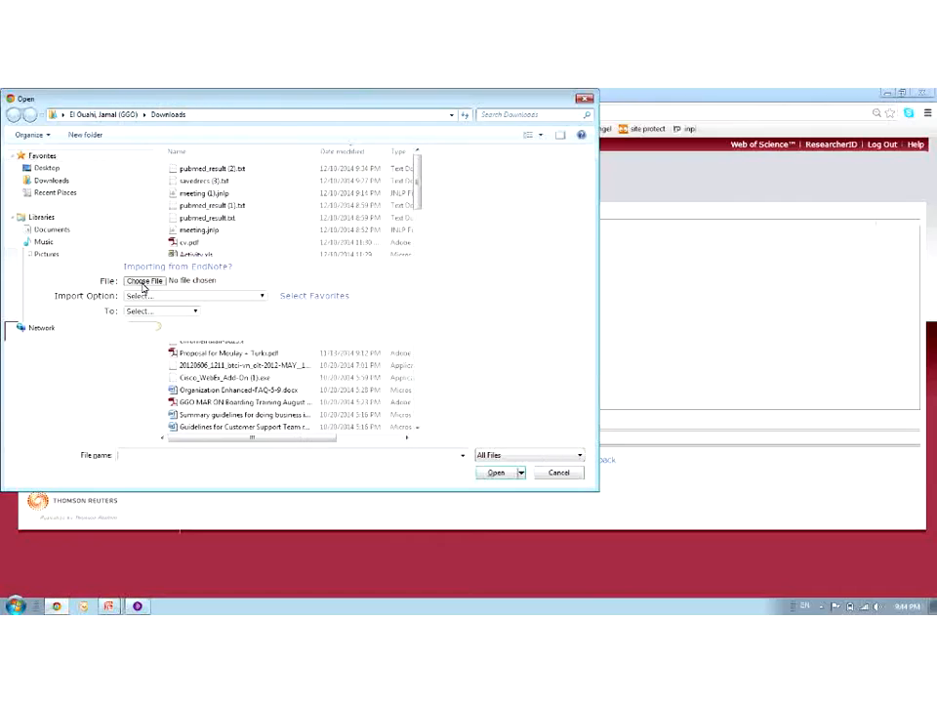
left_click(205, 182)
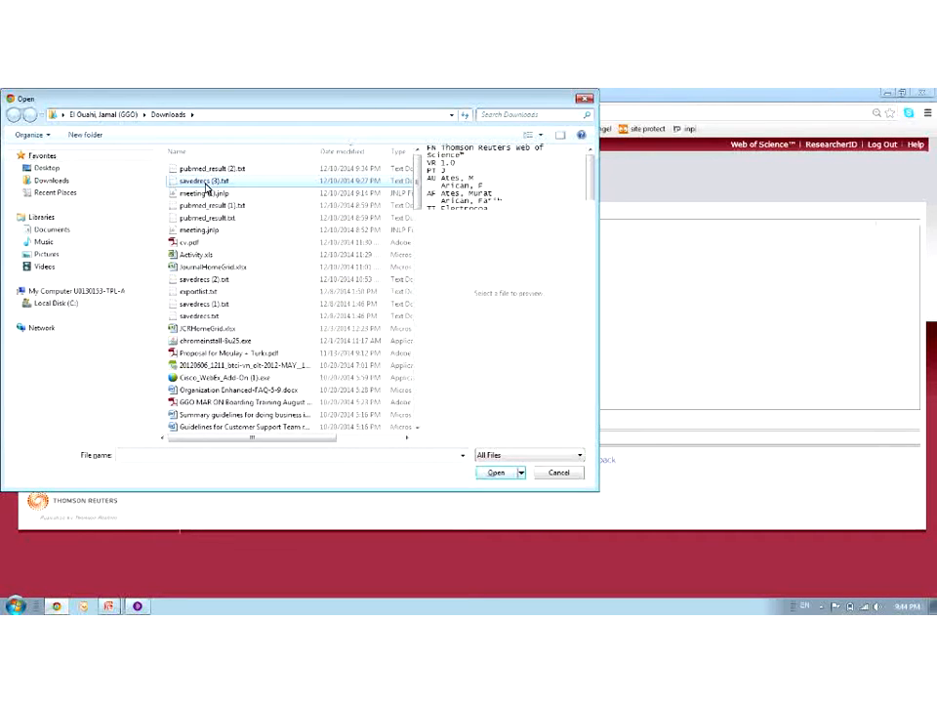
left_click(500, 472)
left_click(258, 295)
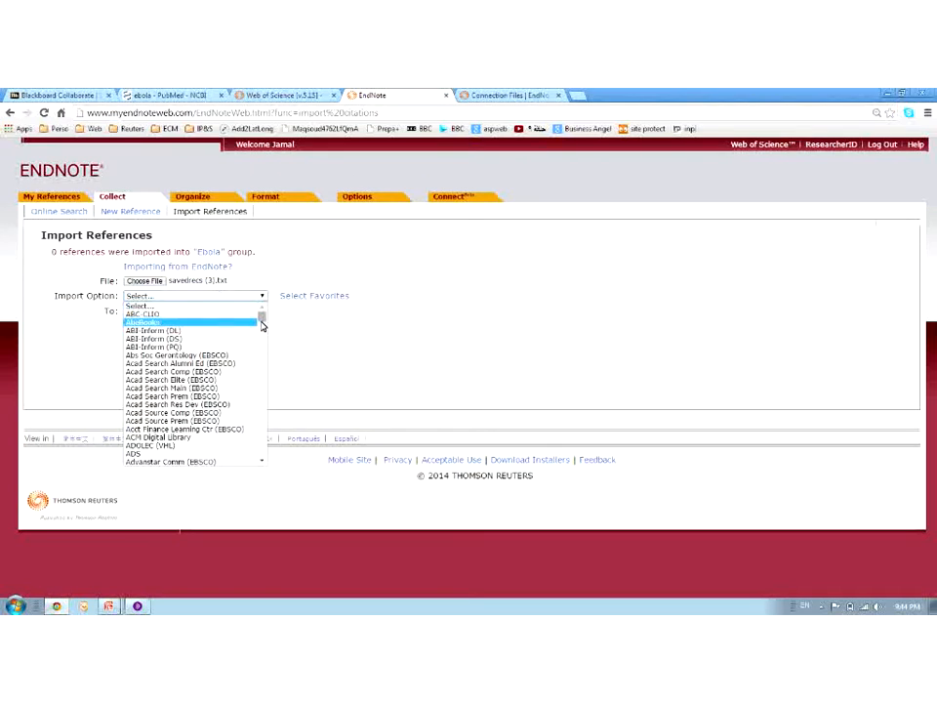
left_click_drag(262, 320, 261, 446)
left_click(229, 378)
left_click(169, 311)
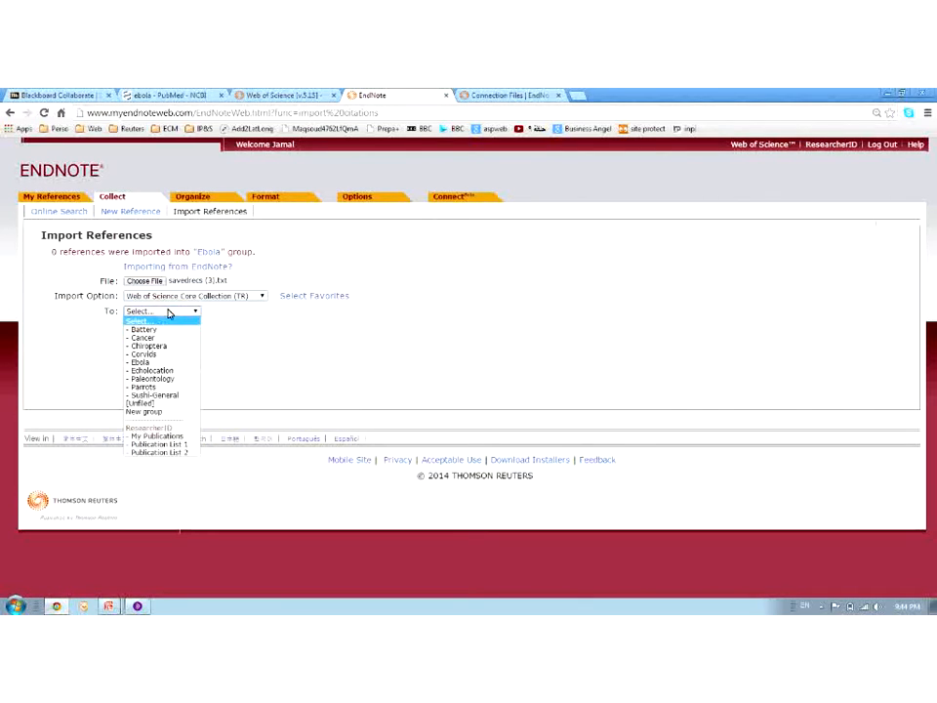
left_click(155, 363)
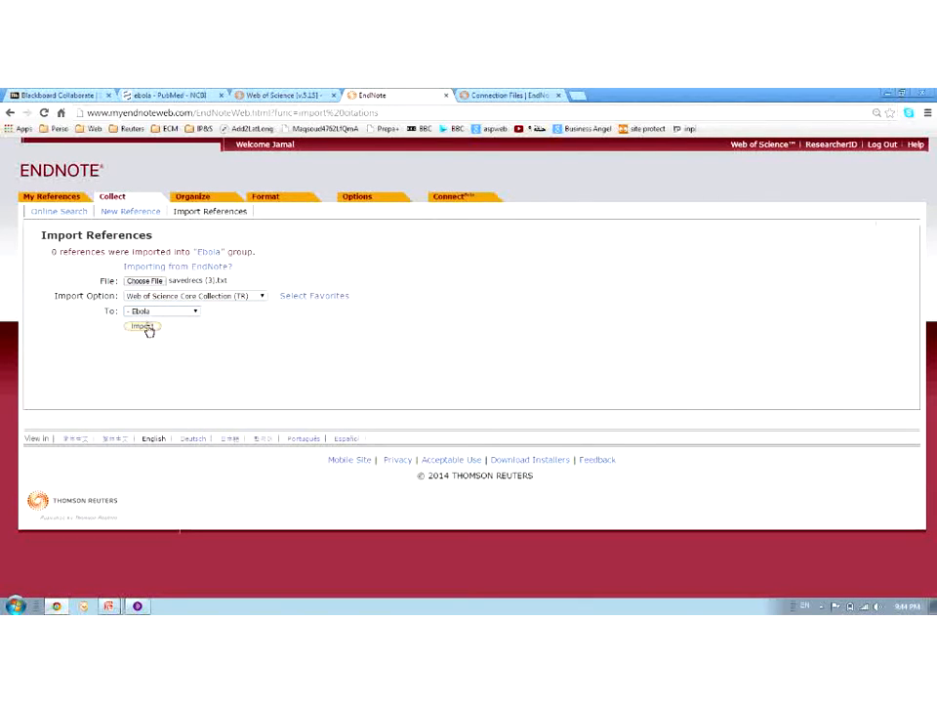
left_click(145, 328)
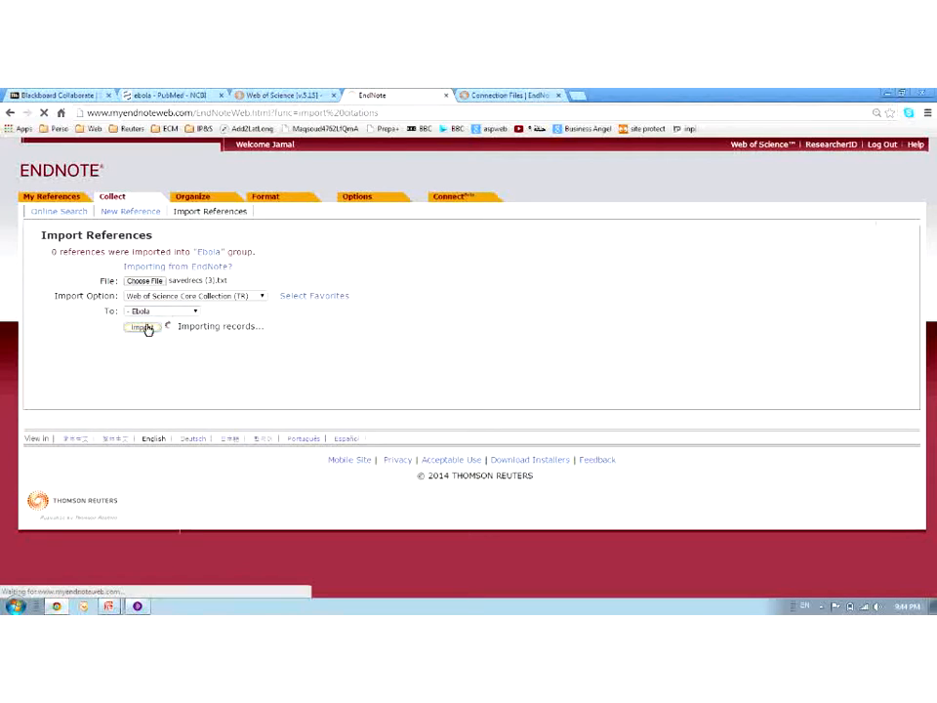
left_click(139, 607)
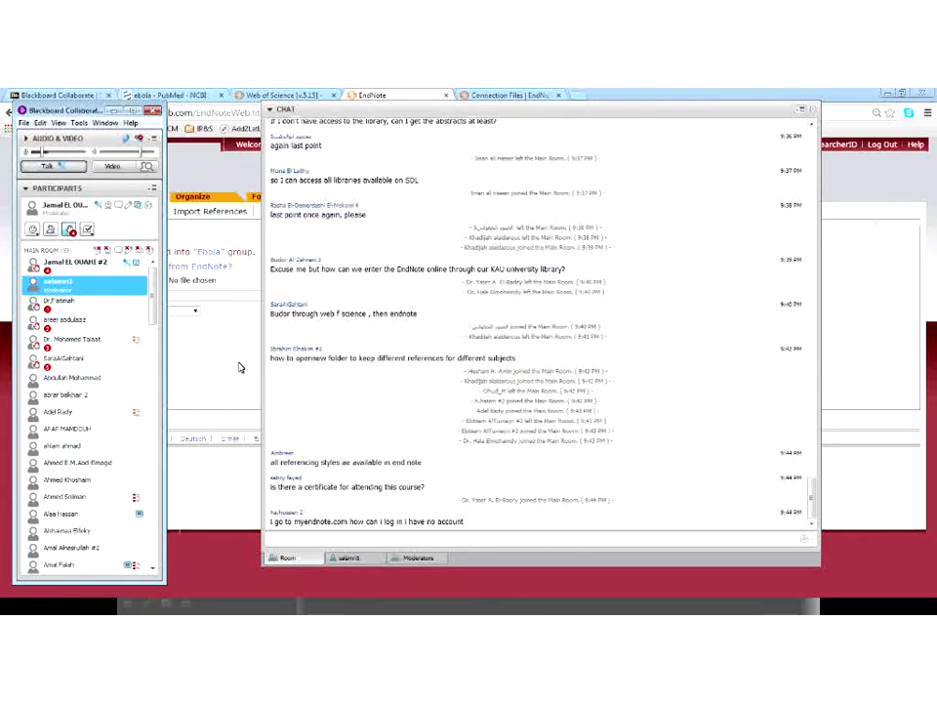
Bring the EndNote page reporting 4 references imported into Ebola in front of the Collaborate windows
left_click(241, 367)
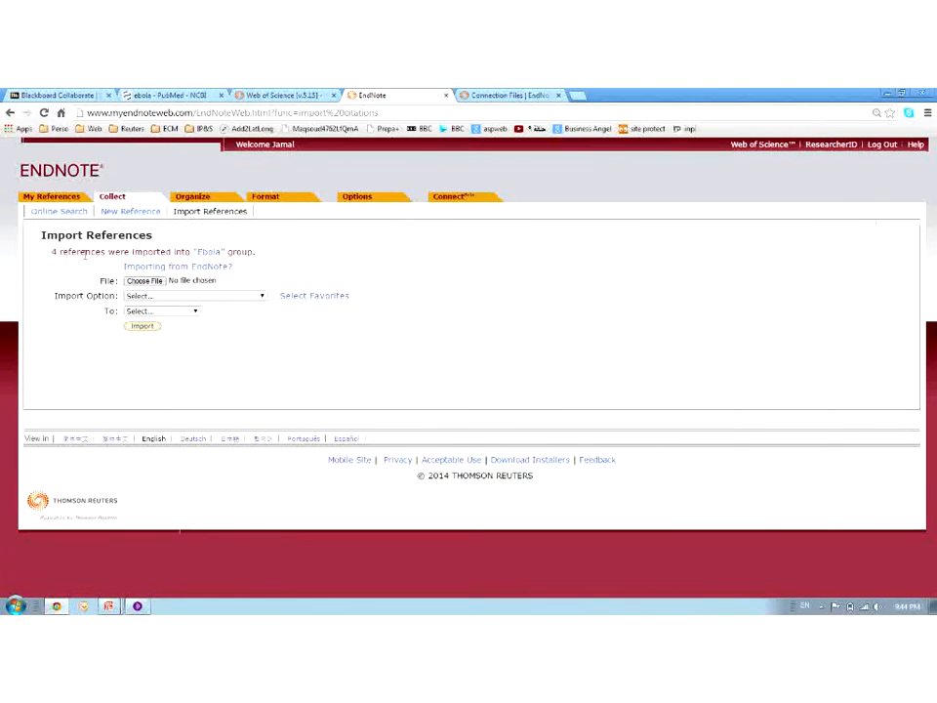
left_click(136, 606)
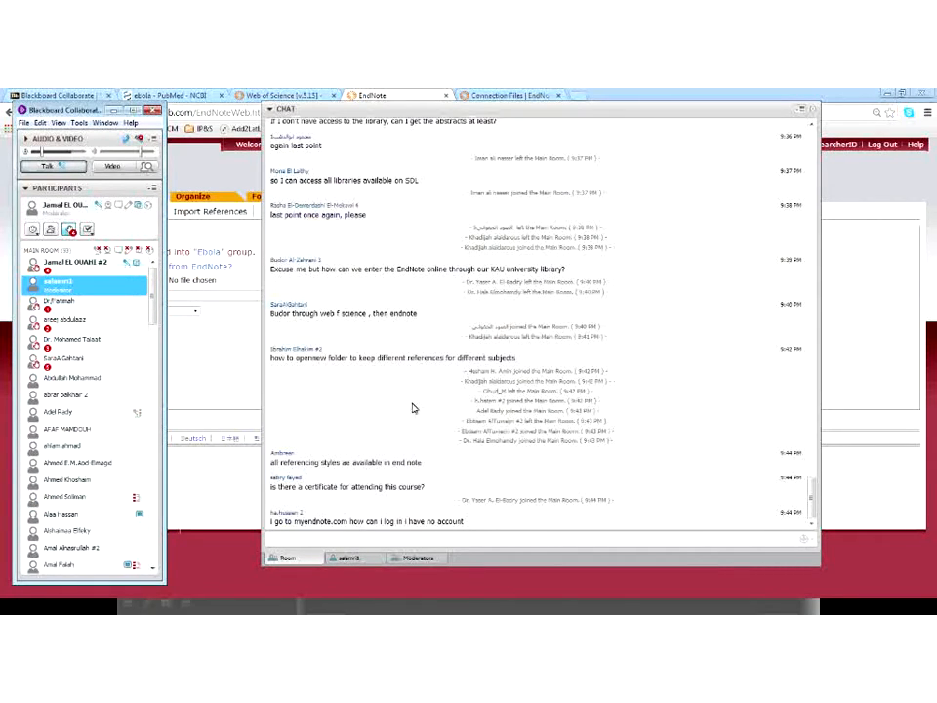
left_click(217, 335)
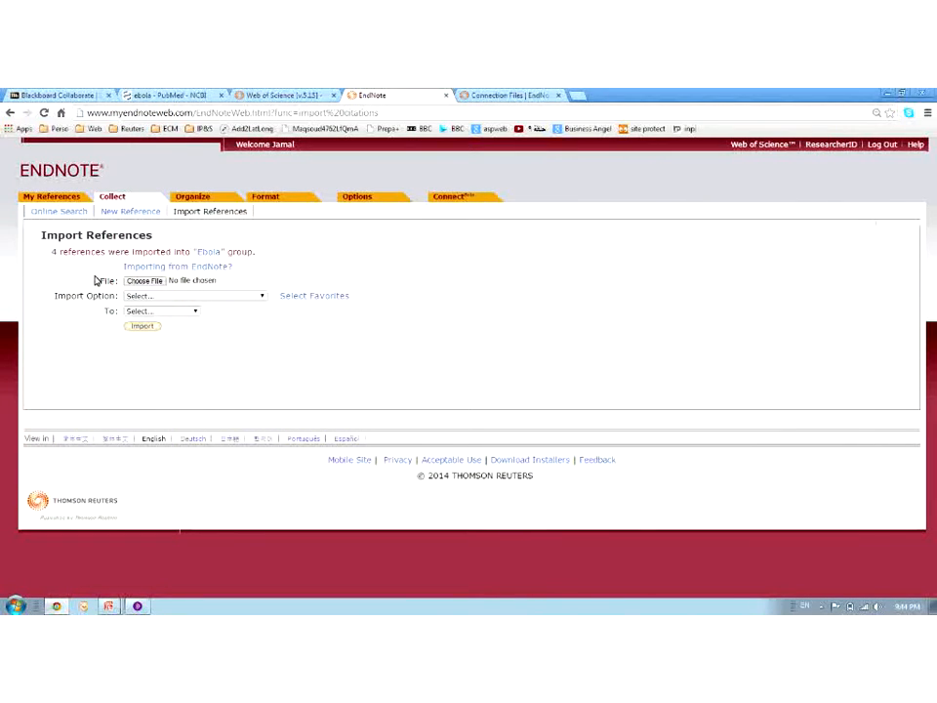
List the Ebola group's 4 references, move to Organize, and bring the Collaborate chat back
left_click(214, 257)
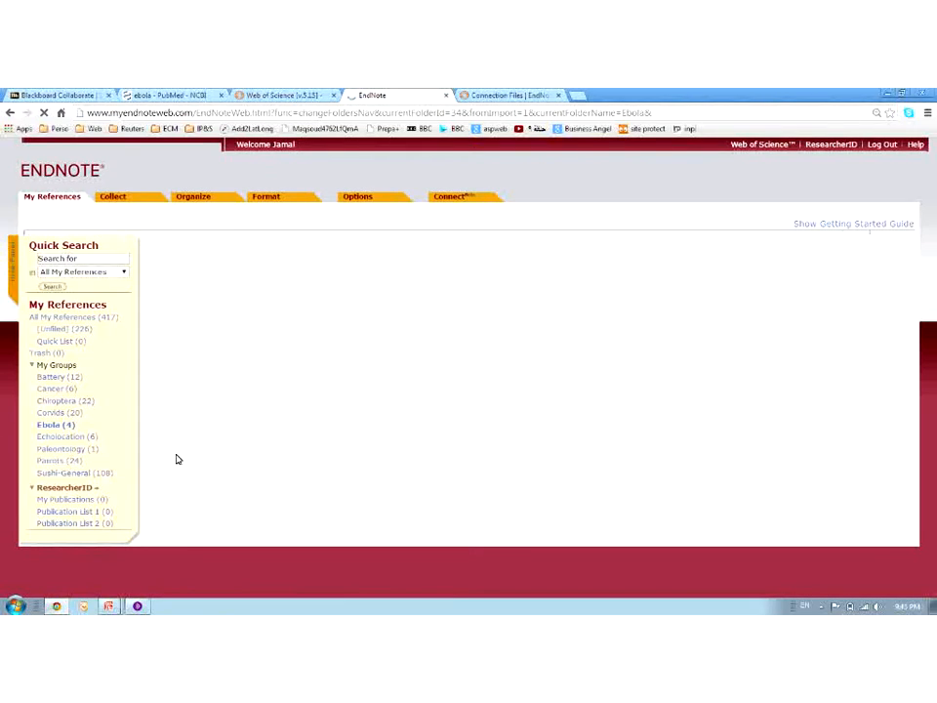
mouse_move(143, 608)
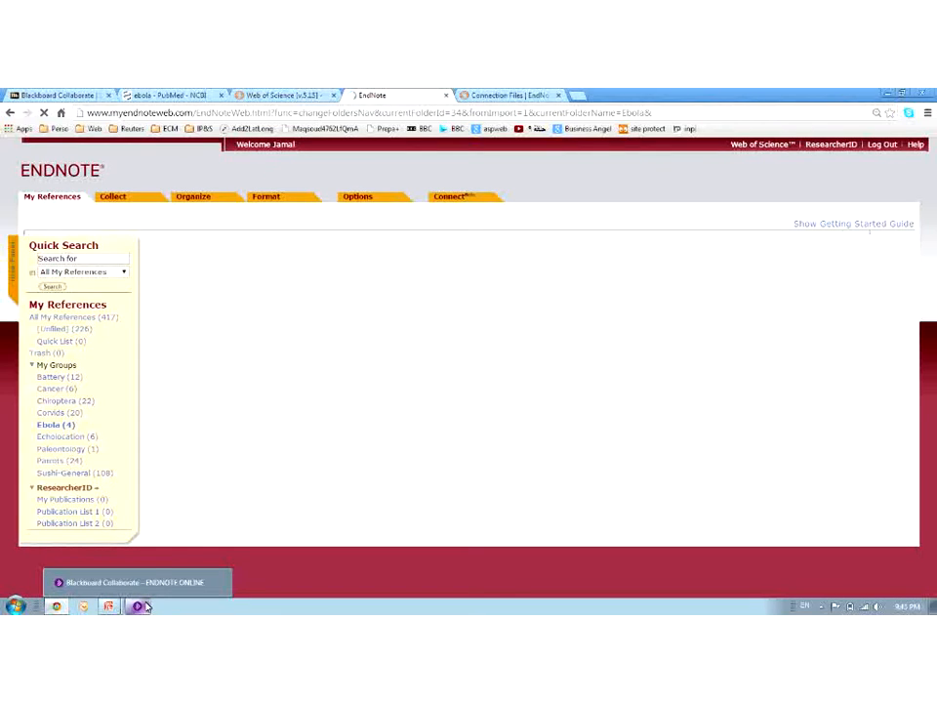
left_click(132, 203)
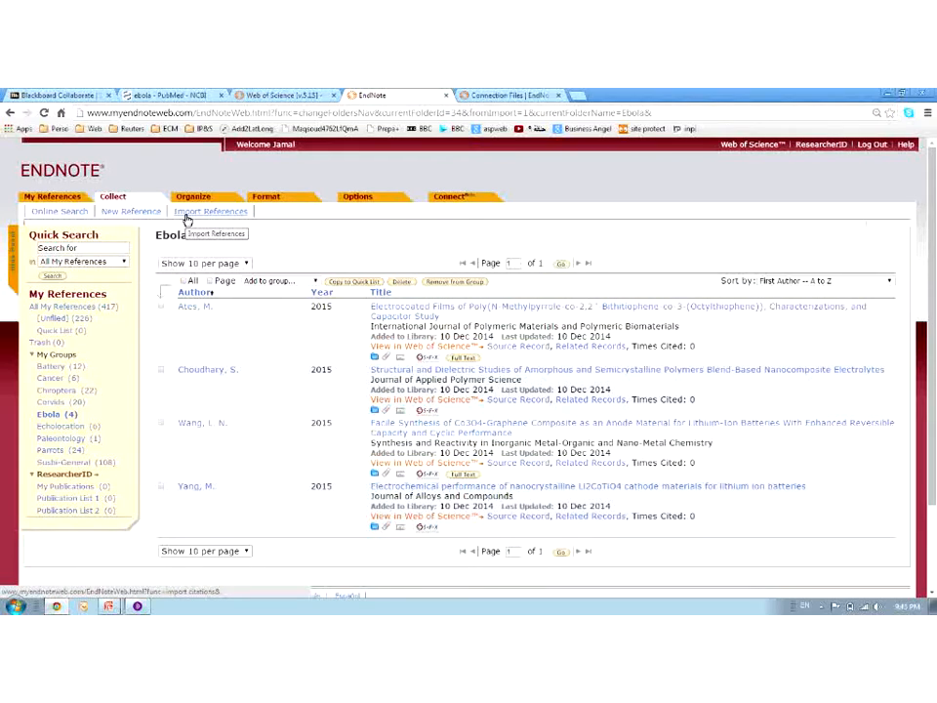
left_click(196, 201)
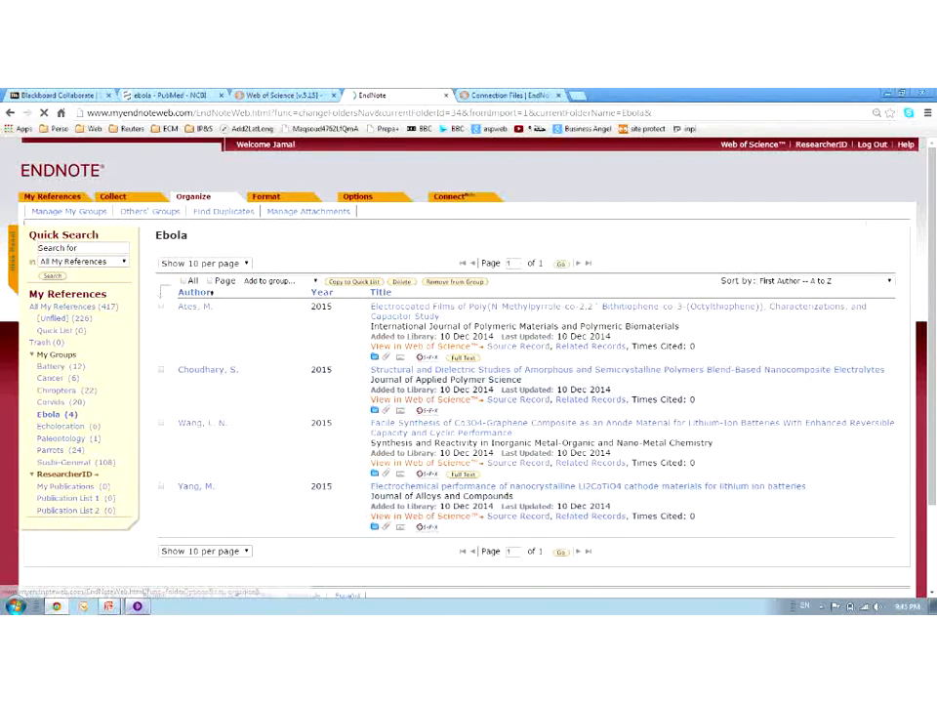
left_click(137, 607)
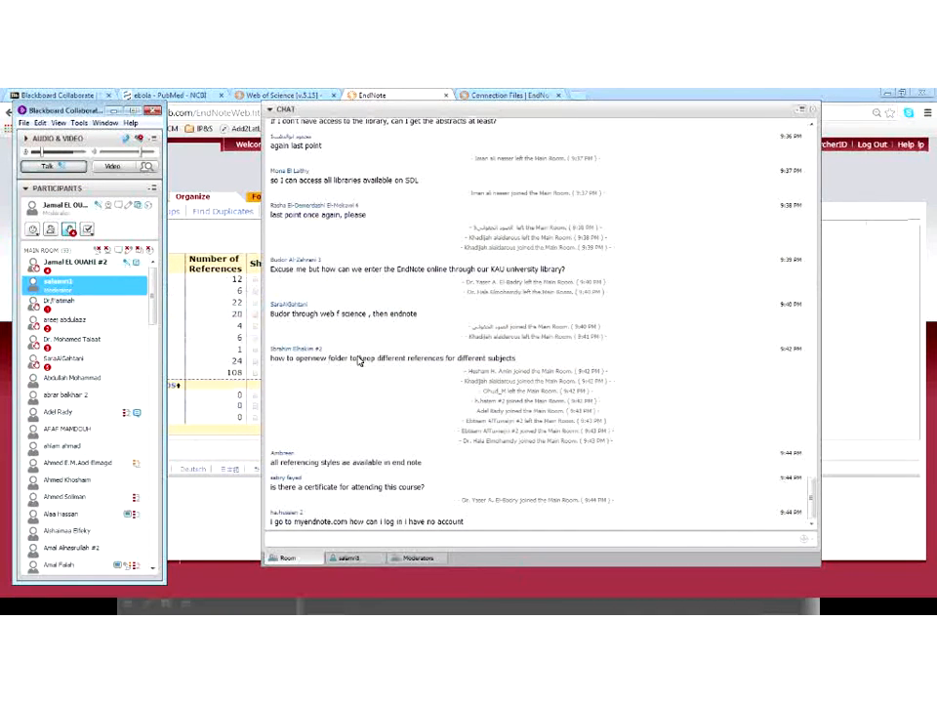
Add a new group named 'My New Group Subject', then permanently delete the Ebola group
left_click(249, 241)
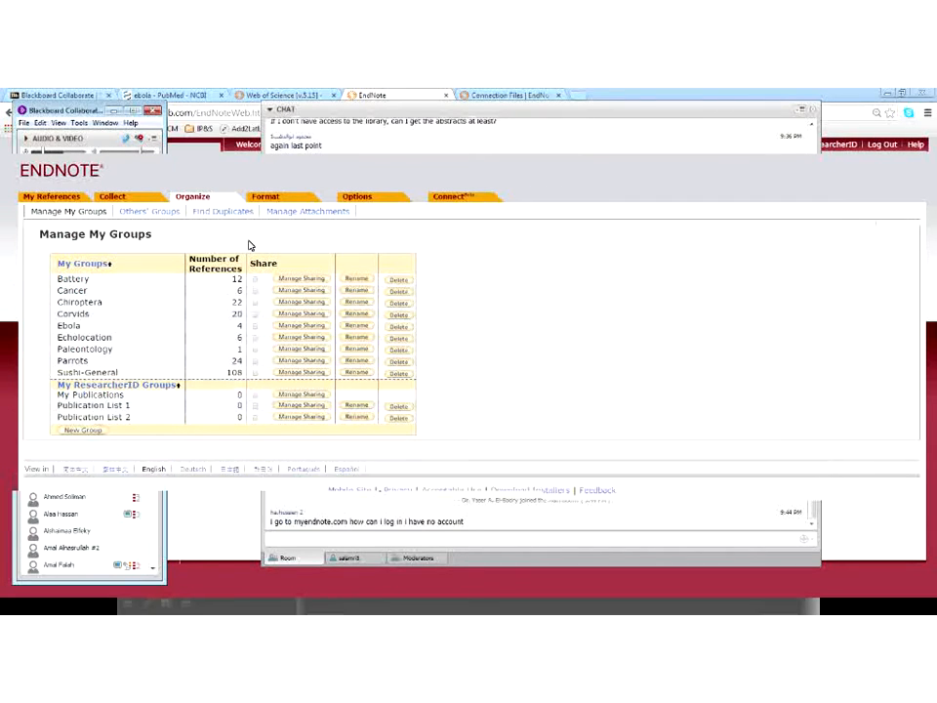
left_click(81, 432)
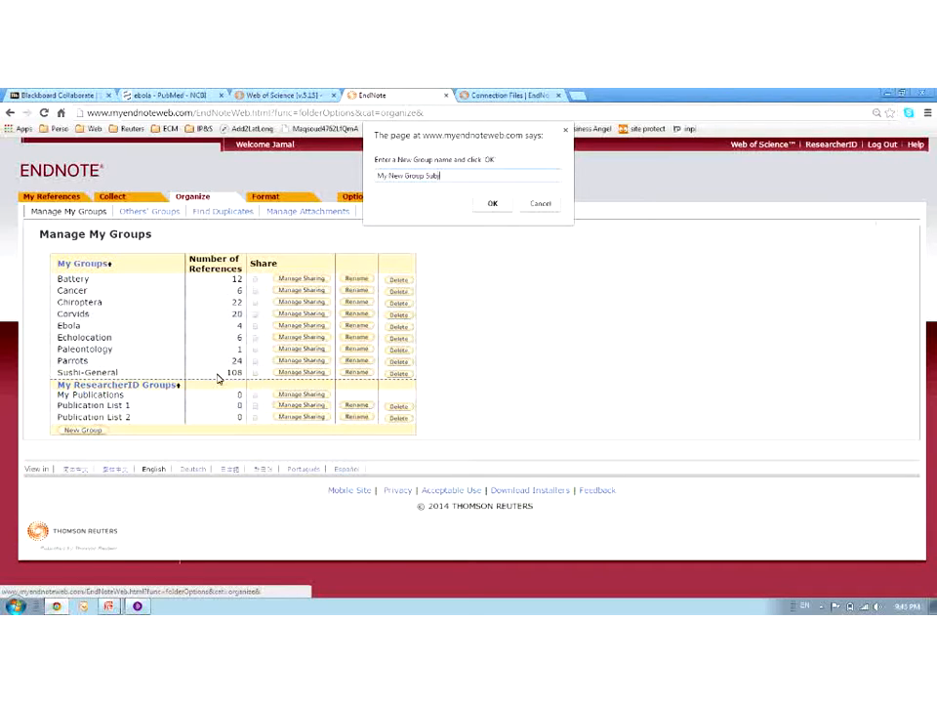
left_click(488, 204)
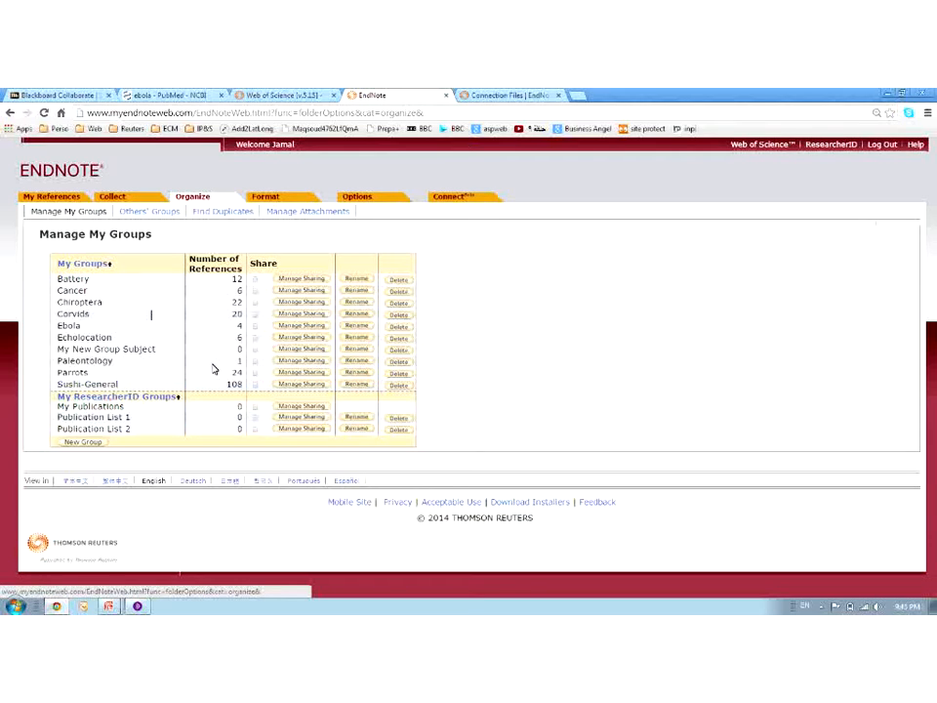
left_click(402, 332)
left_click(494, 186)
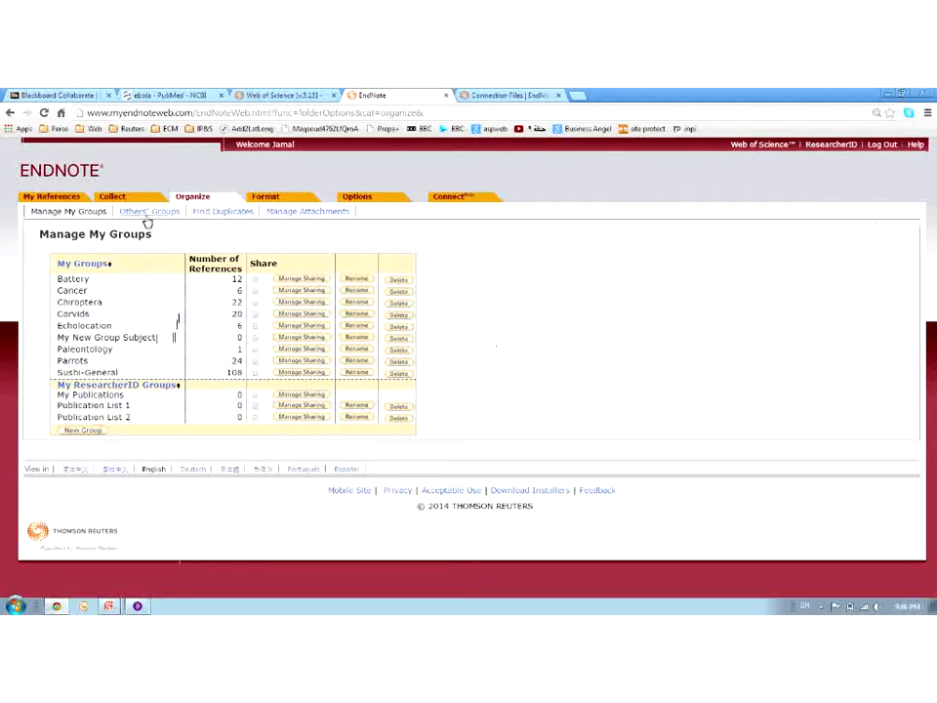
Tick the first five [Unfiled] references and add them to My New Group Subject
left_click(59, 199)
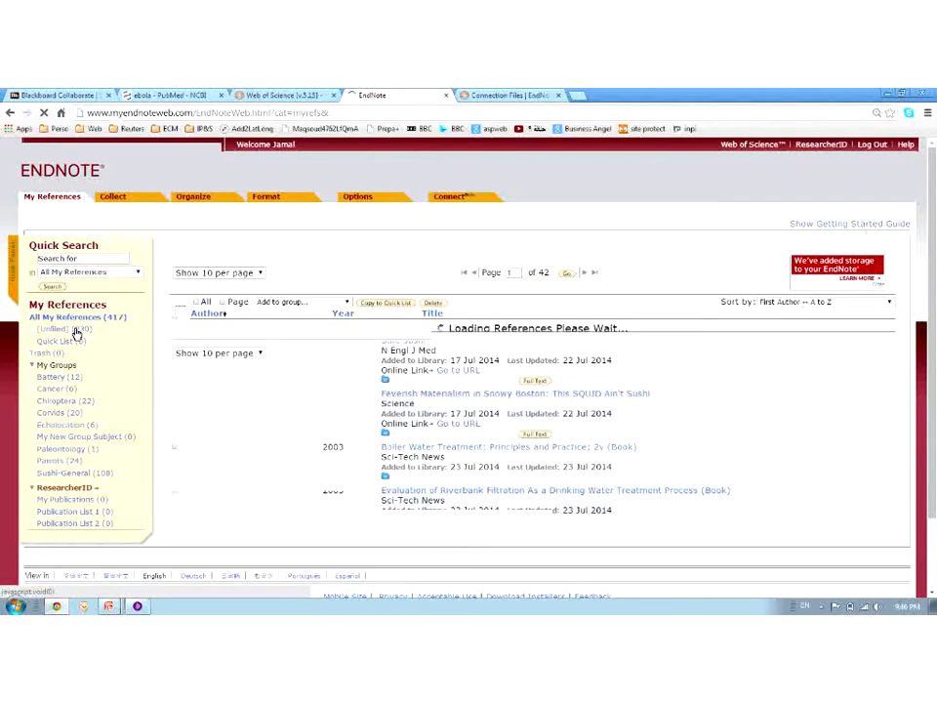
left_click(76, 331)
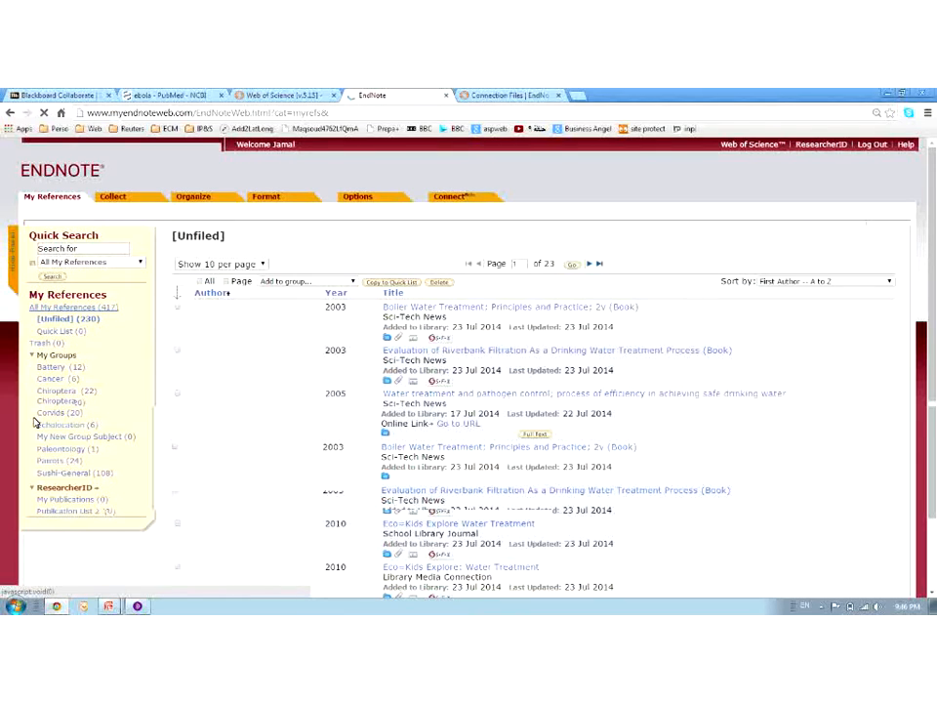
left_click(176, 307)
left_click(177, 349)
left_click(177, 392)
left_click(177, 436)
left_click(177, 480)
left_click(312, 282)
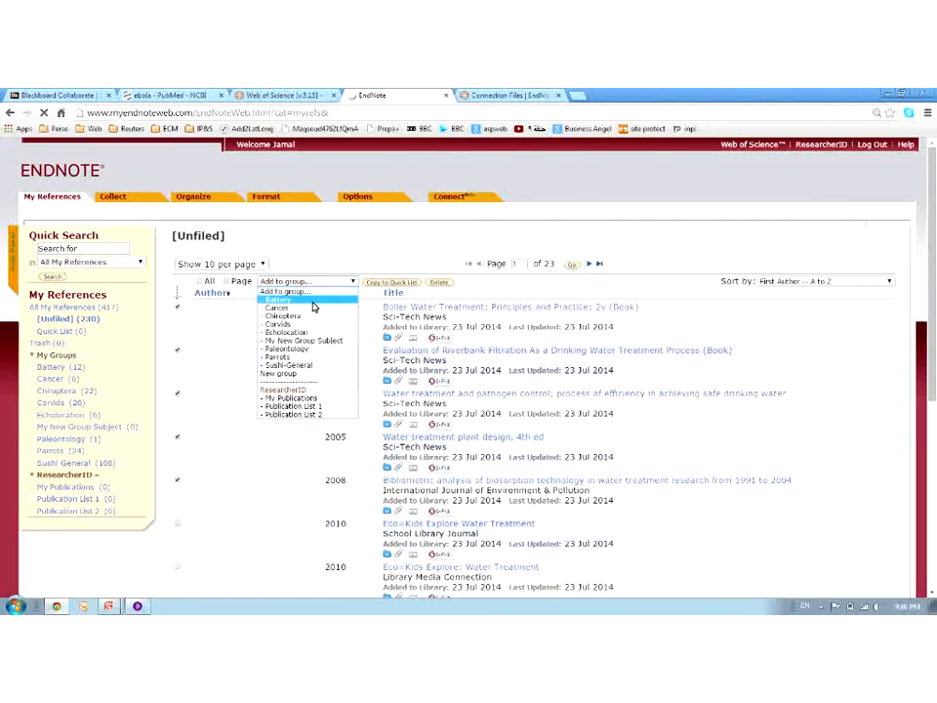
left_click(323, 337)
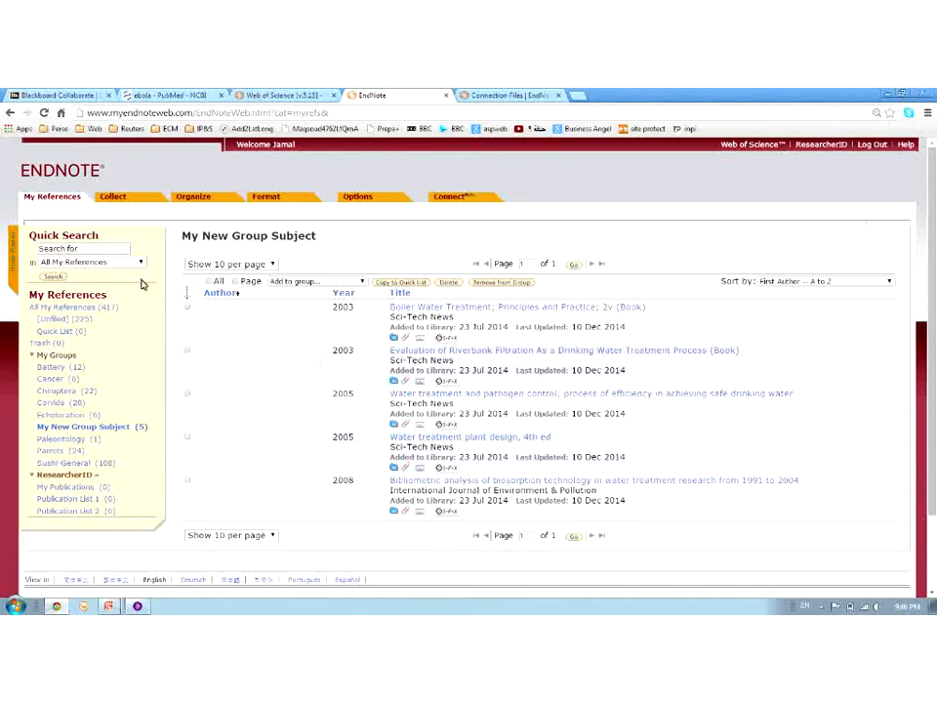
mouse_move(117, 200)
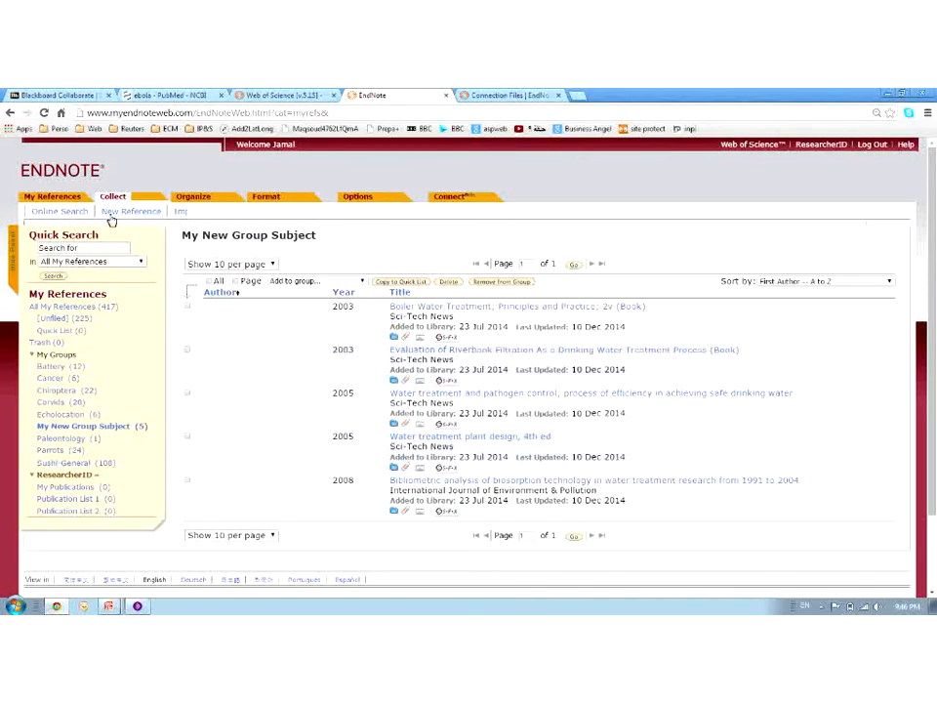
mouse_move(198, 203)
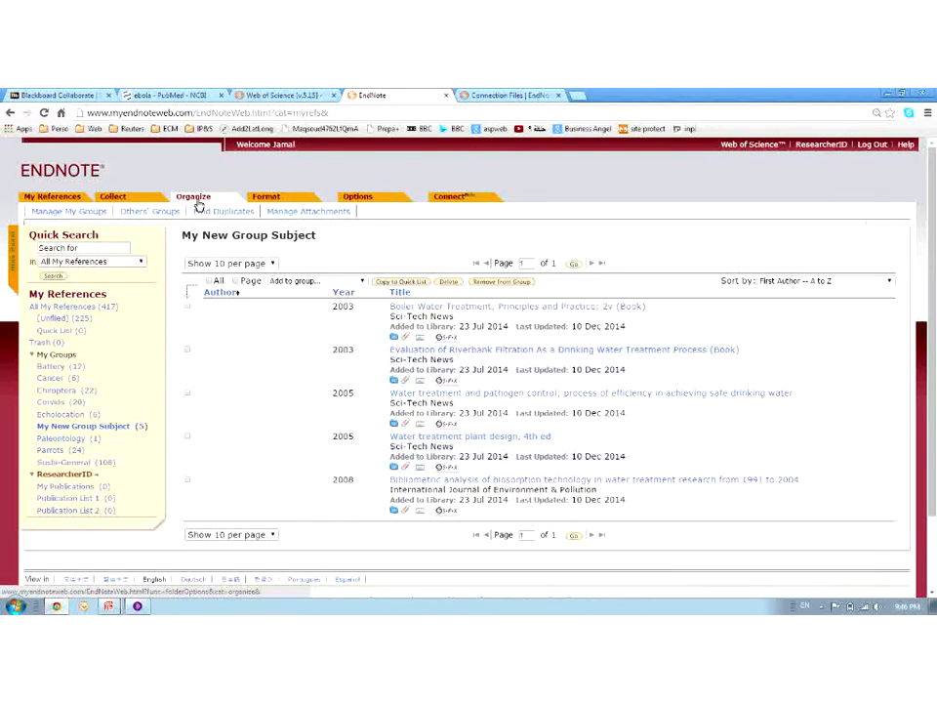
Check Others' Groups under Manage My Groups, finding none shared, then go to Find Duplicates
left_click(102, 213)
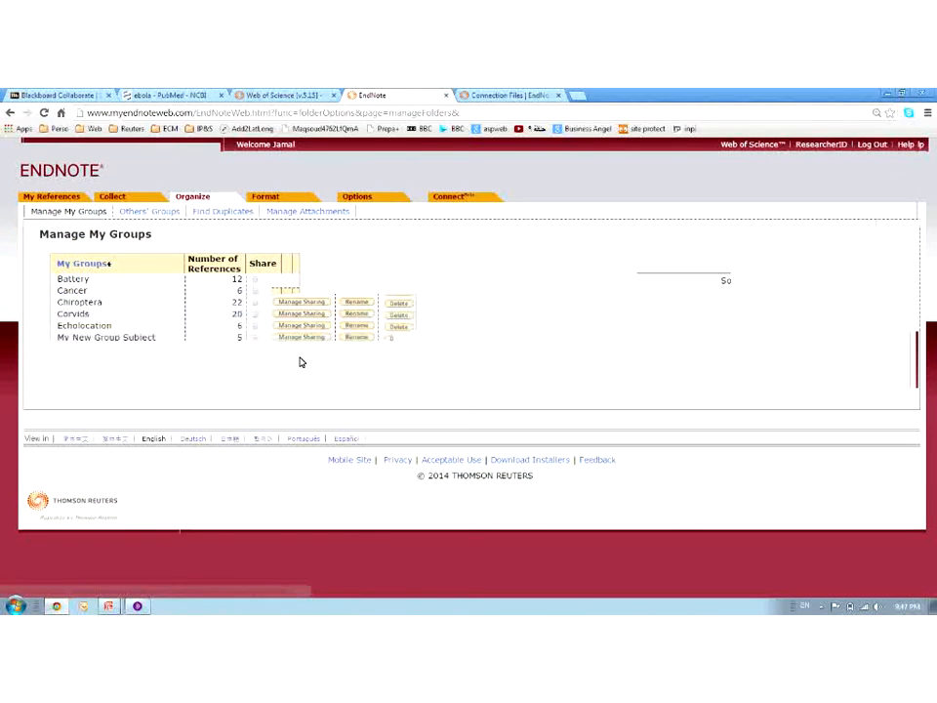
left_click(153, 214)
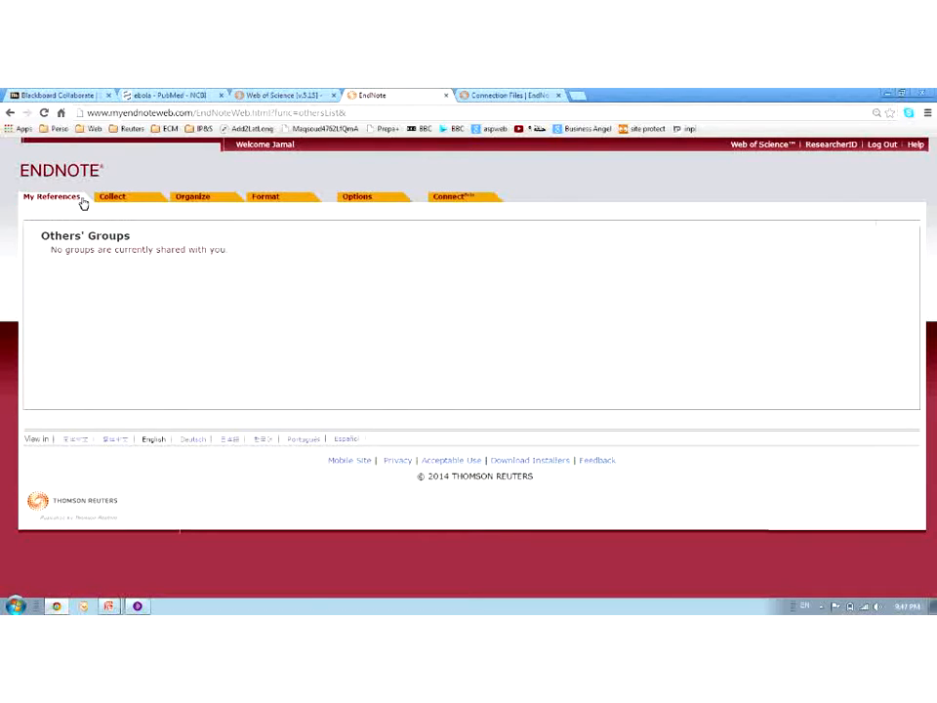
mouse_move(128, 202)
left_click(199, 212)
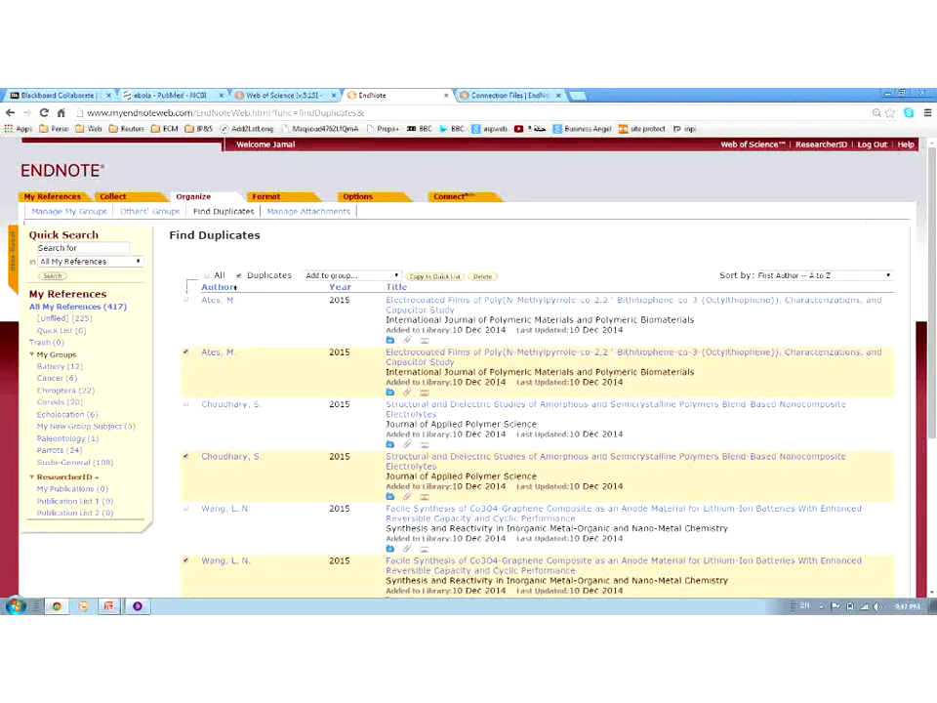
Delete the four ticked duplicate copies, leaving the library at 413 references
scroll(214, 391, "down", 3)
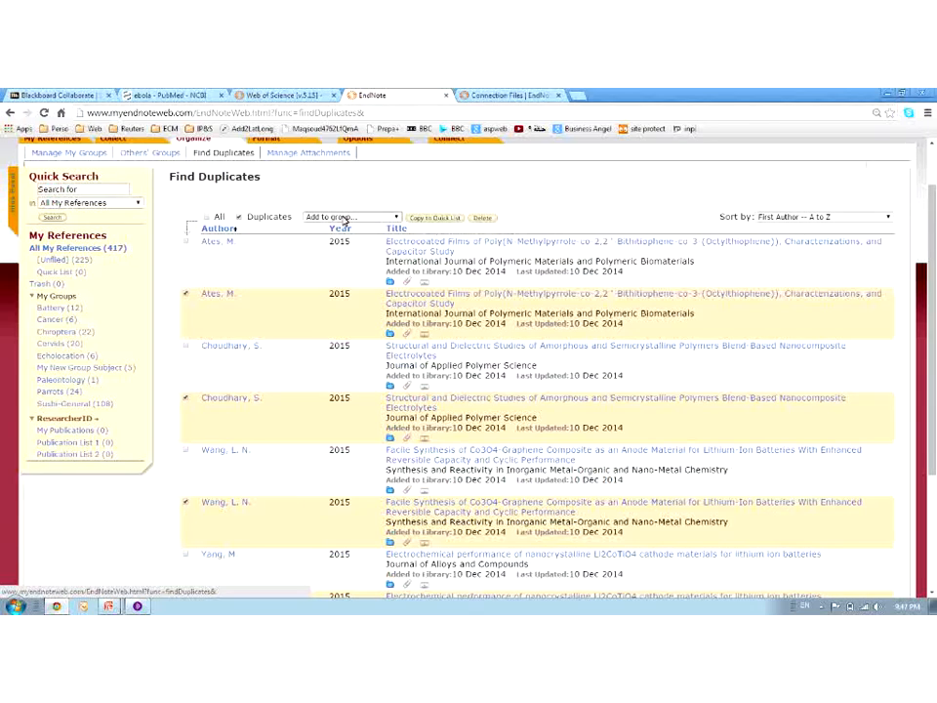
left_click(485, 219)
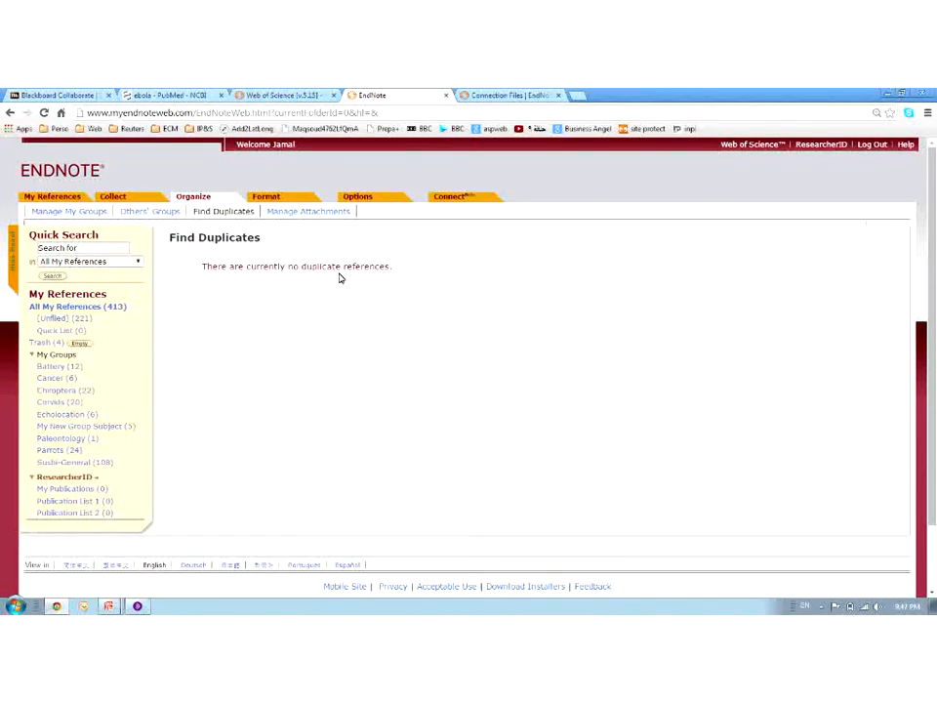
From Manage Attachments, open the 2014 Shp2 reference with the largest attachment and start attaching a file
left_click(284, 213)
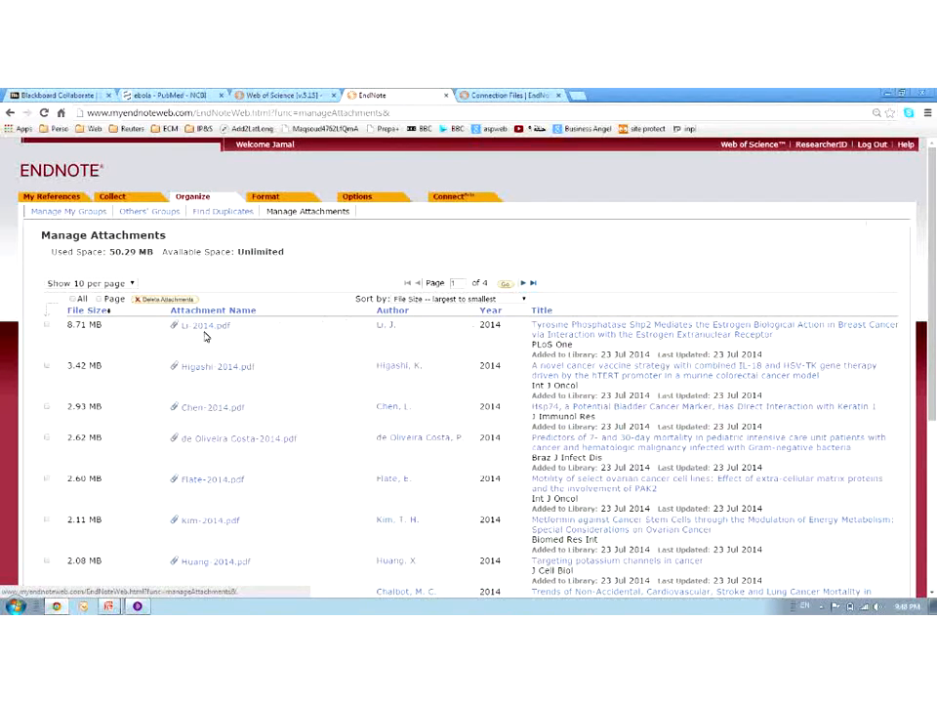
left_click(561, 334)
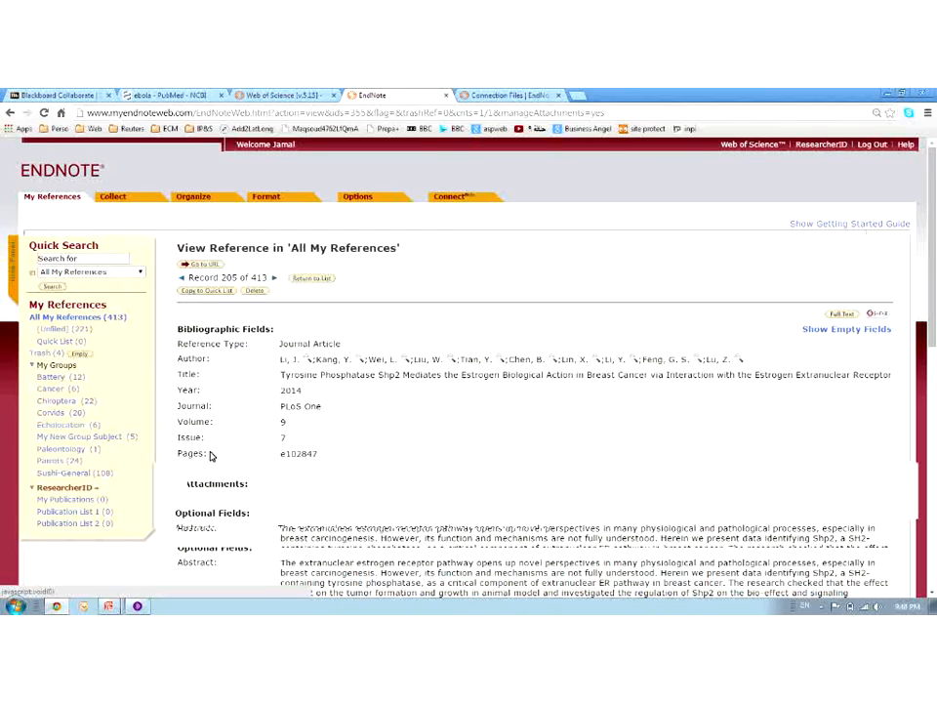
scroll(520, 367, "down", 1)
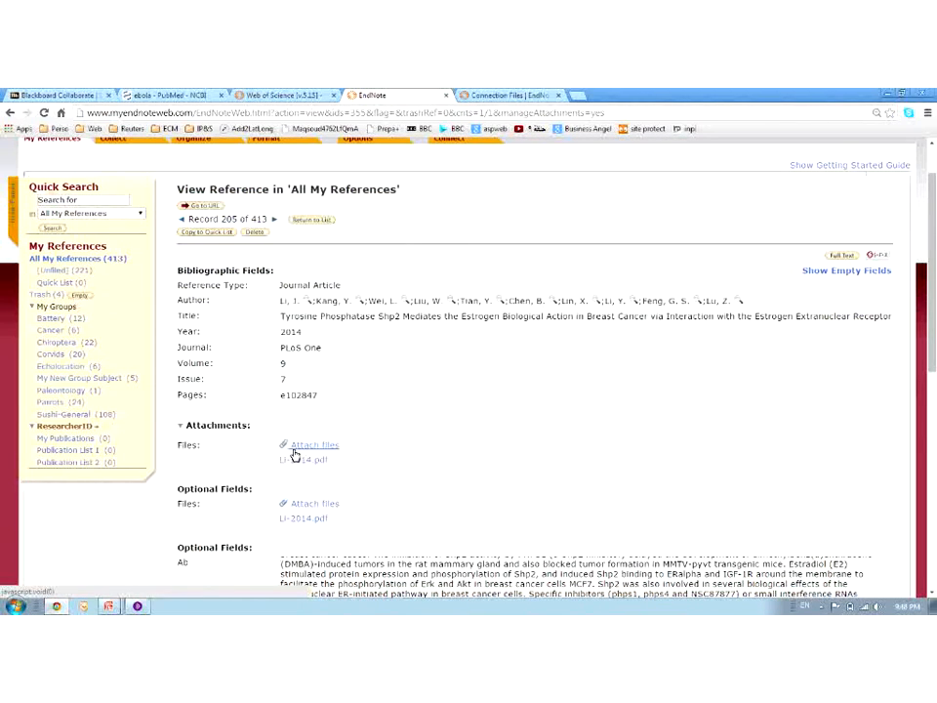
left_click(309, 447)
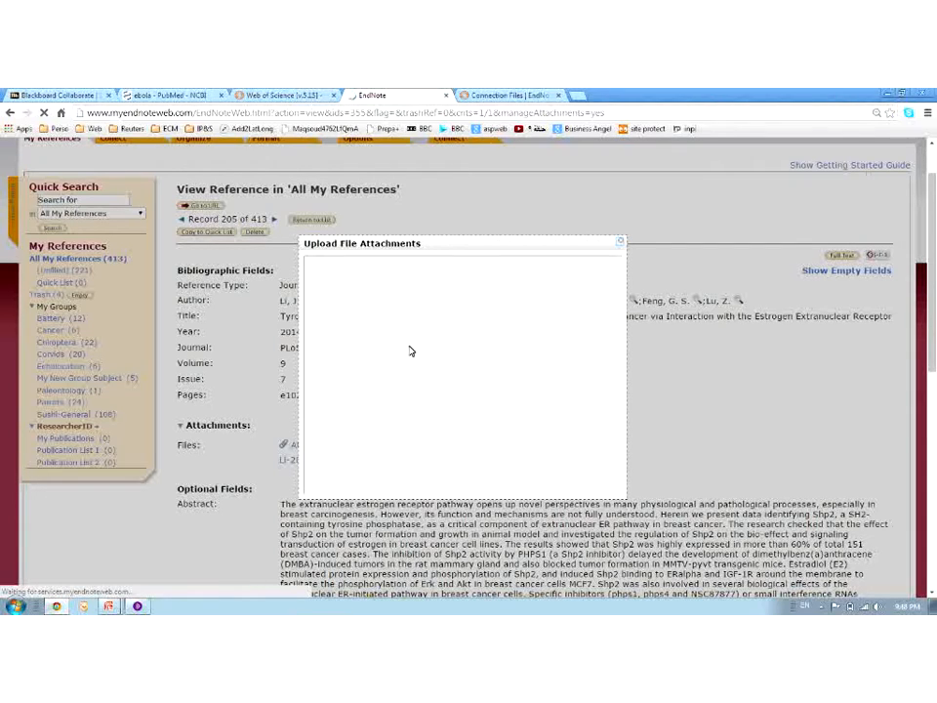
Cancel the file browser and close Upload File Attachments unused, returning to Manage Attachments page 1
scroll(411, 351, "down", 3)
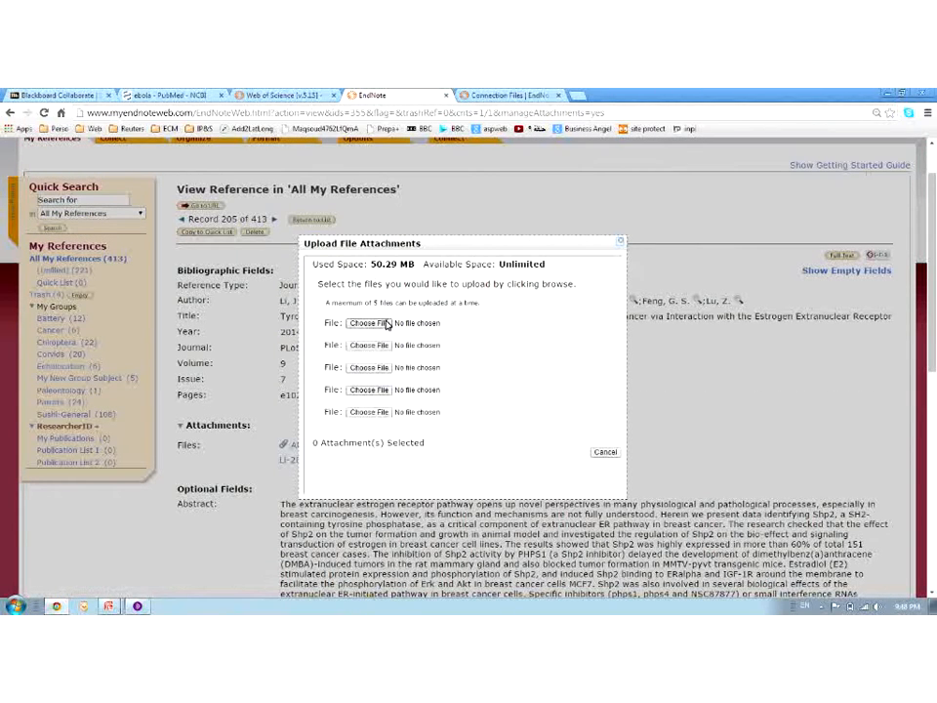
left_click(387, 324)
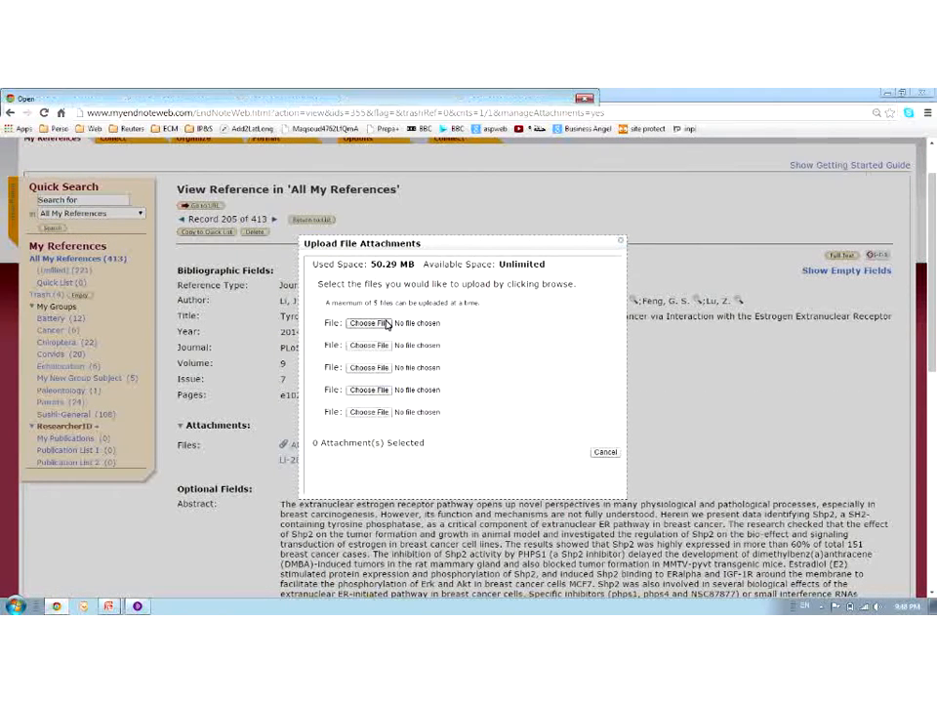
left_click(535, 480)
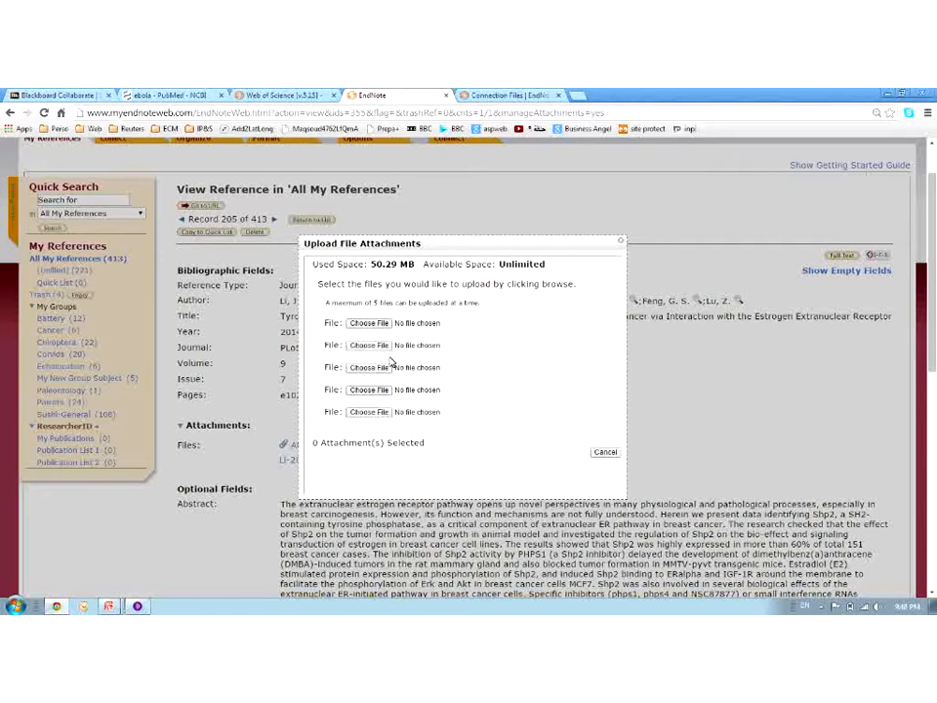
left_click(620, 244)
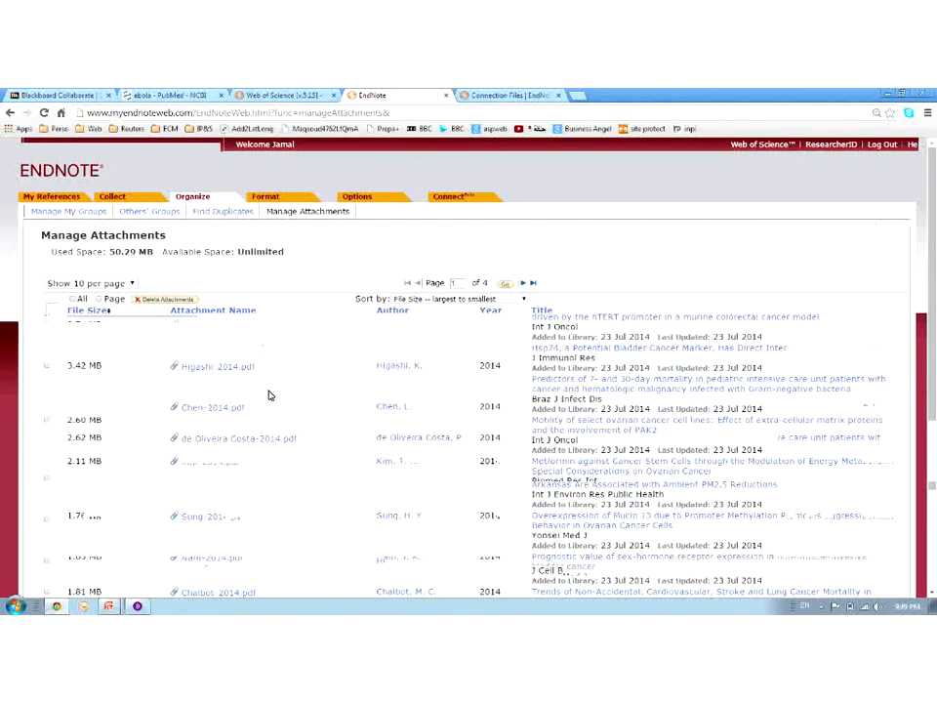
scroll(280, 371, "down", 5)
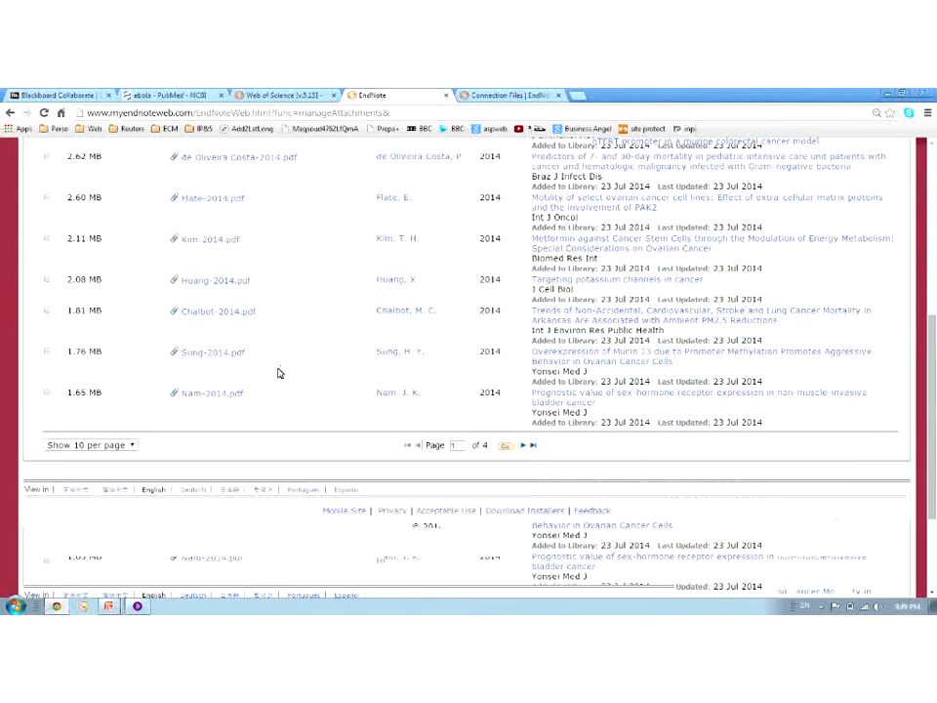
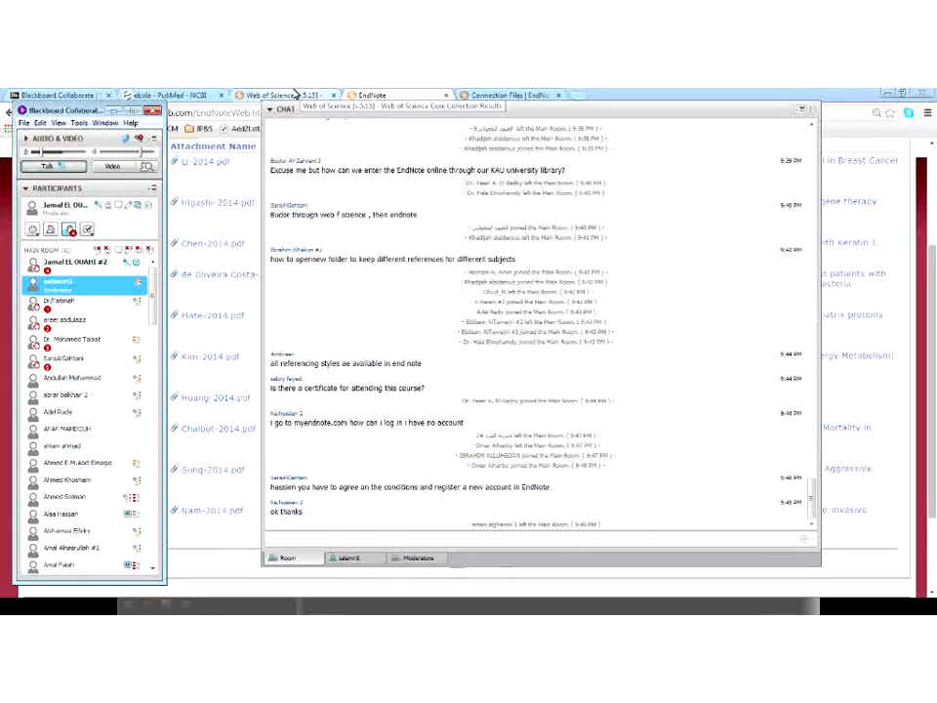
Bring EndNote Web's Format Bibliography page in front of the Blackboard Collaborate session
left_click(277, 95)
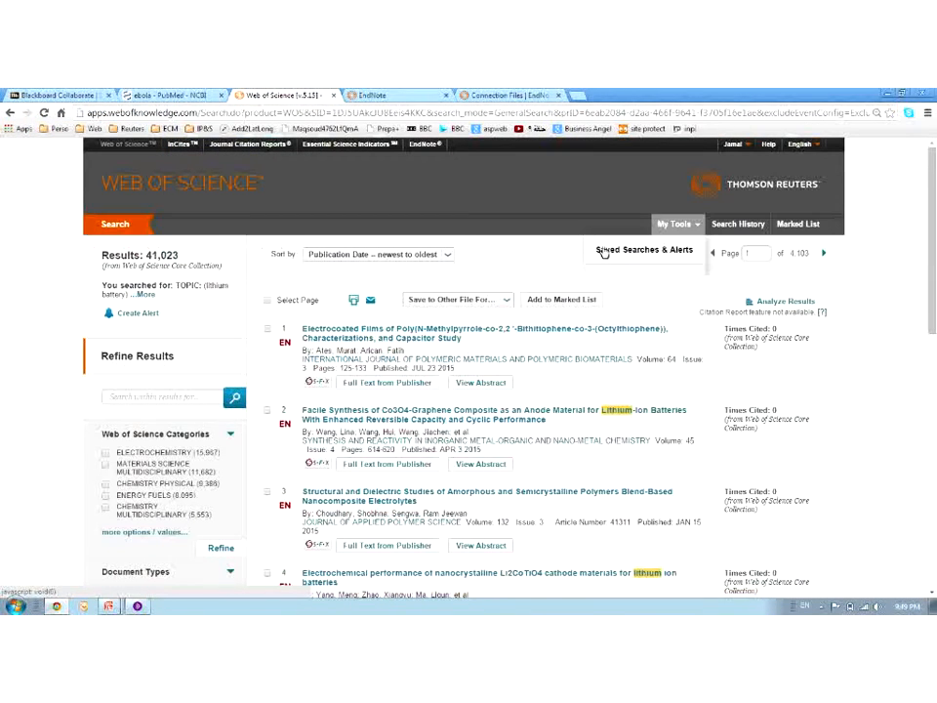
left_click(414, 94)
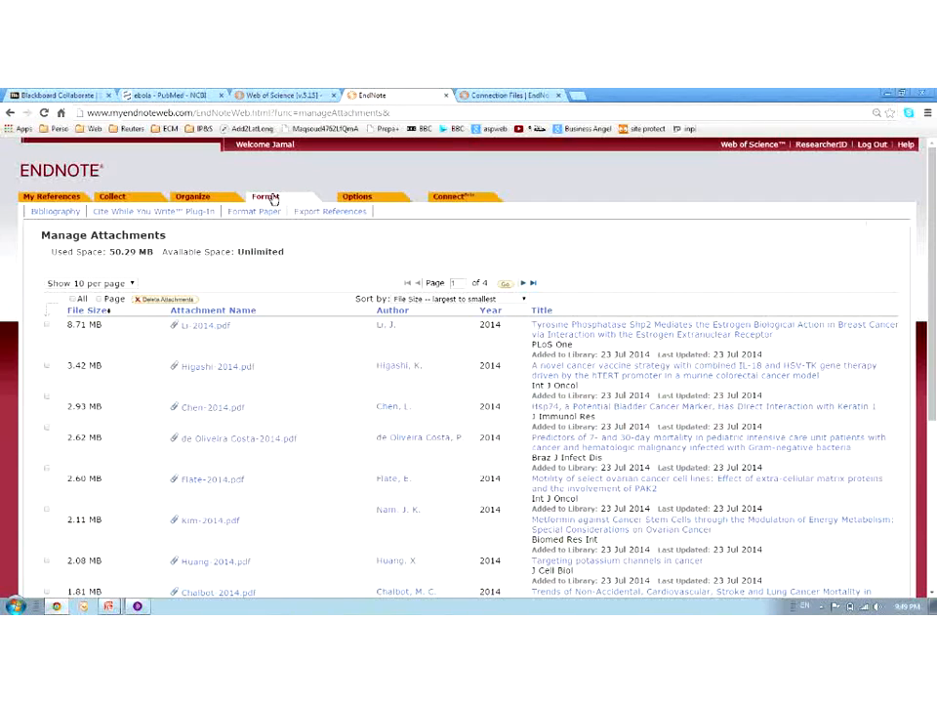
left_click(274, 201)
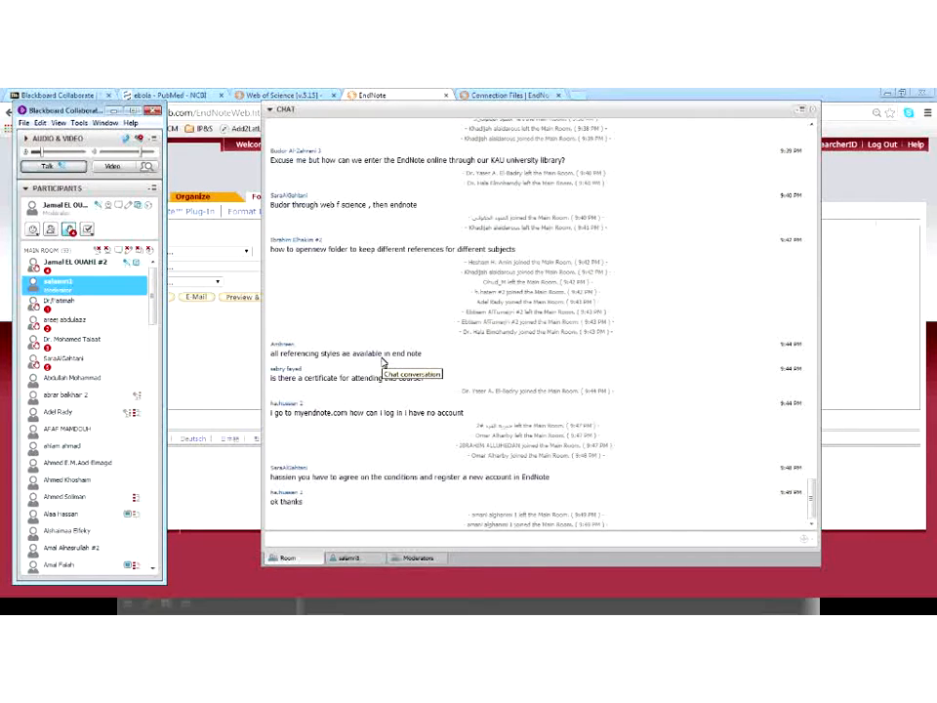
left_click(257, 242)
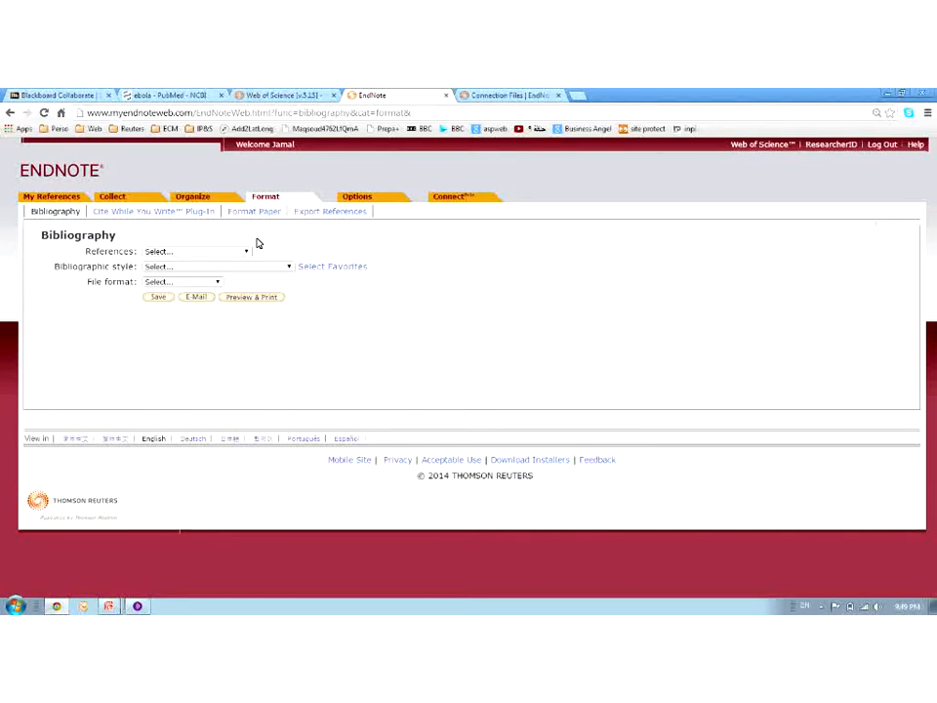
Visit the EndNote.com Downloads page, then check the reference groups and styles on Format Bibliography
left_click(493, 94)
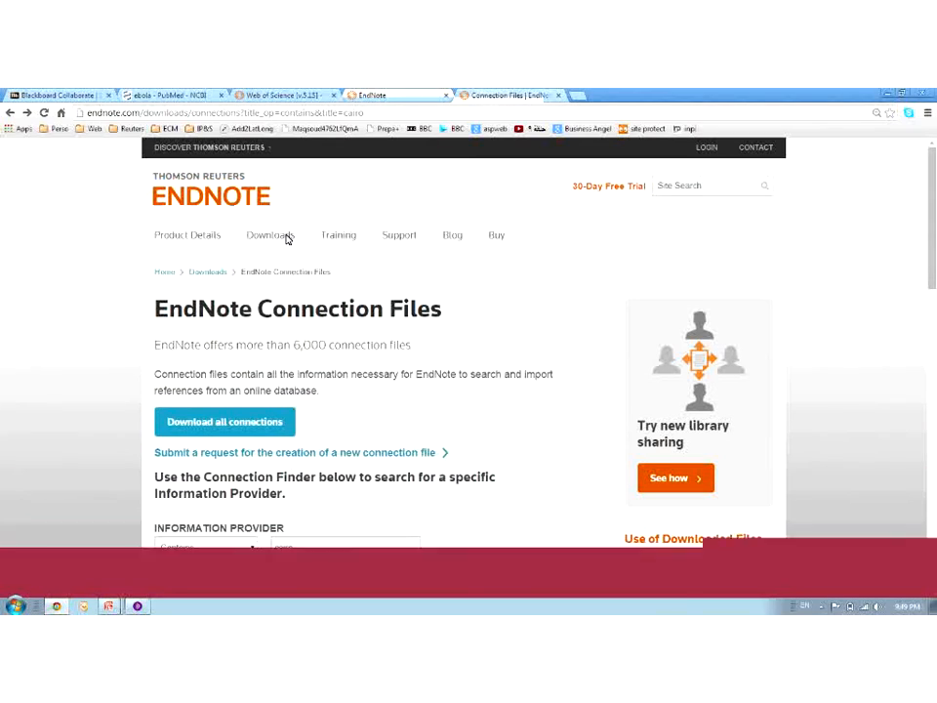
left_click(288, 239)
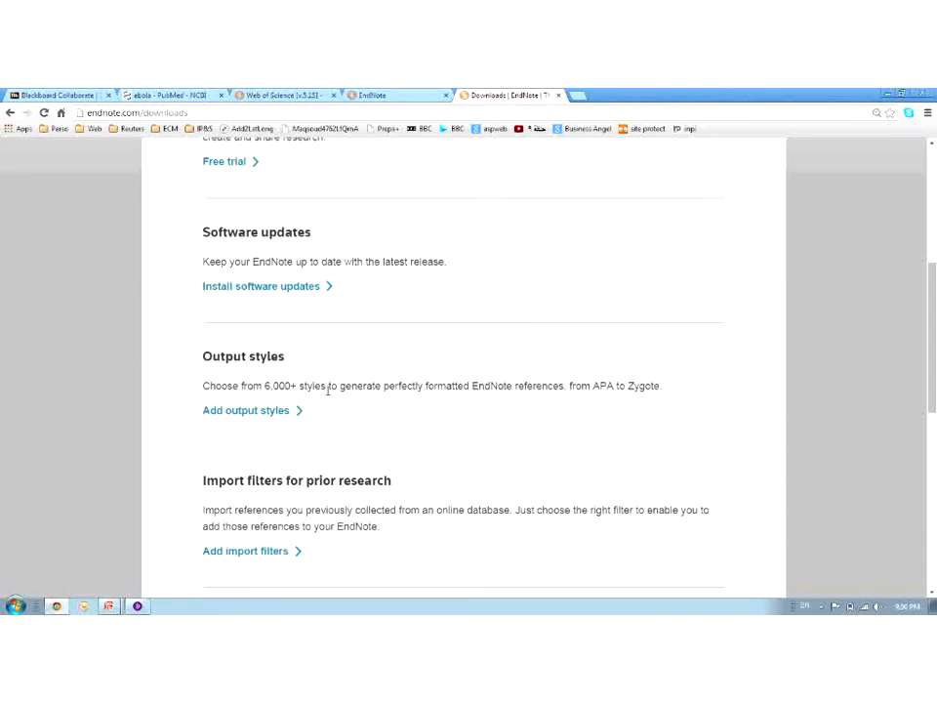
left_click(366, 94)
left_click(220, 252)
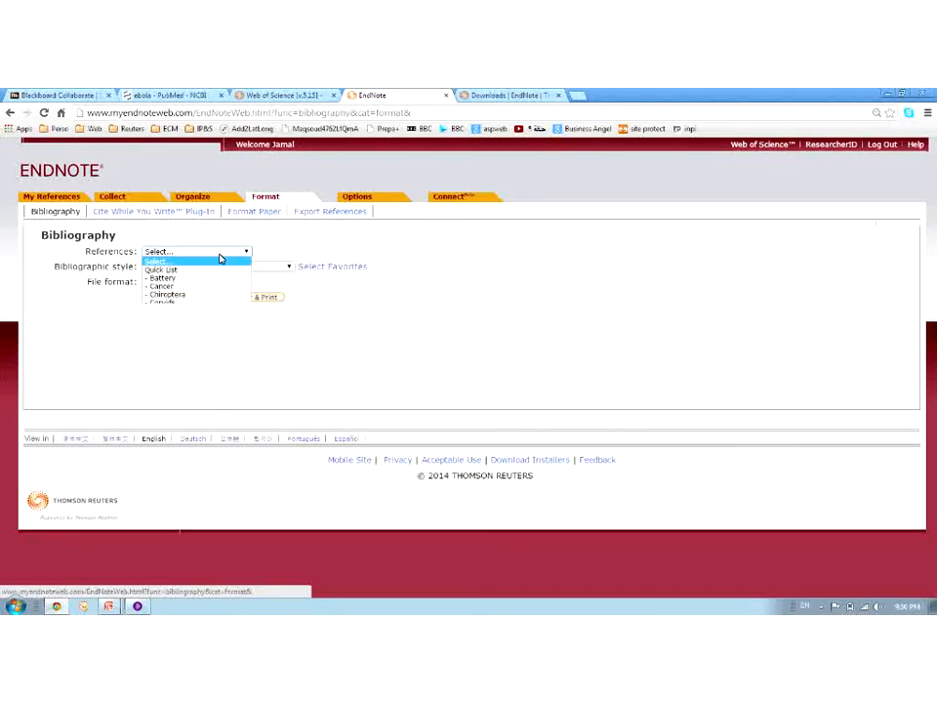
left_click(282, 252)
left_click(279, 265)
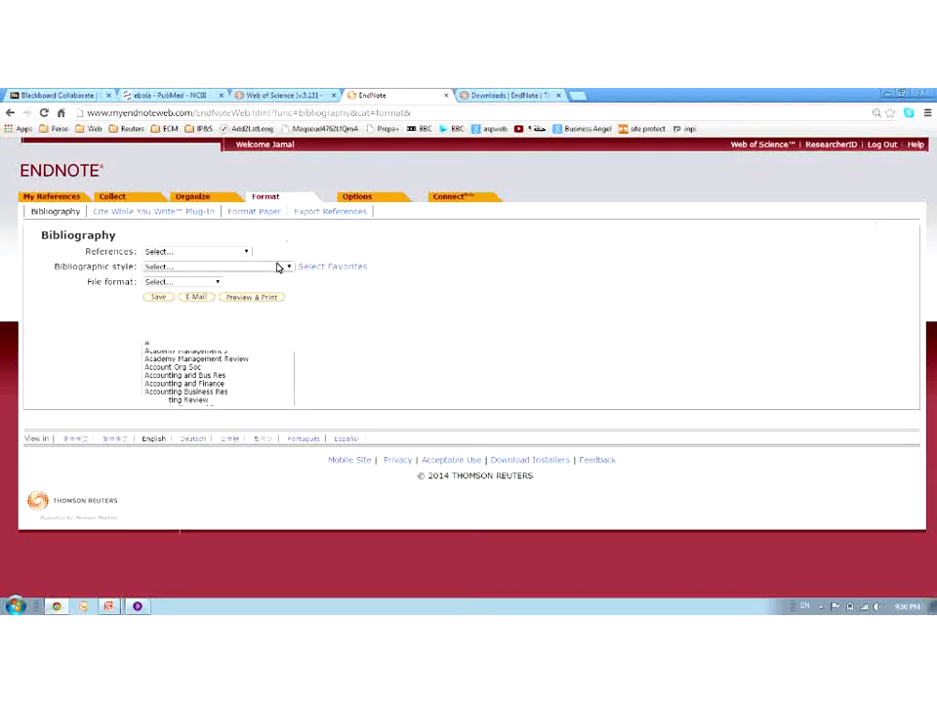
Browse the EndNote.com Output Styles catalogue of journal styles, then return to Format Bibliography
left_click_drag(291, 289, 286, 432)
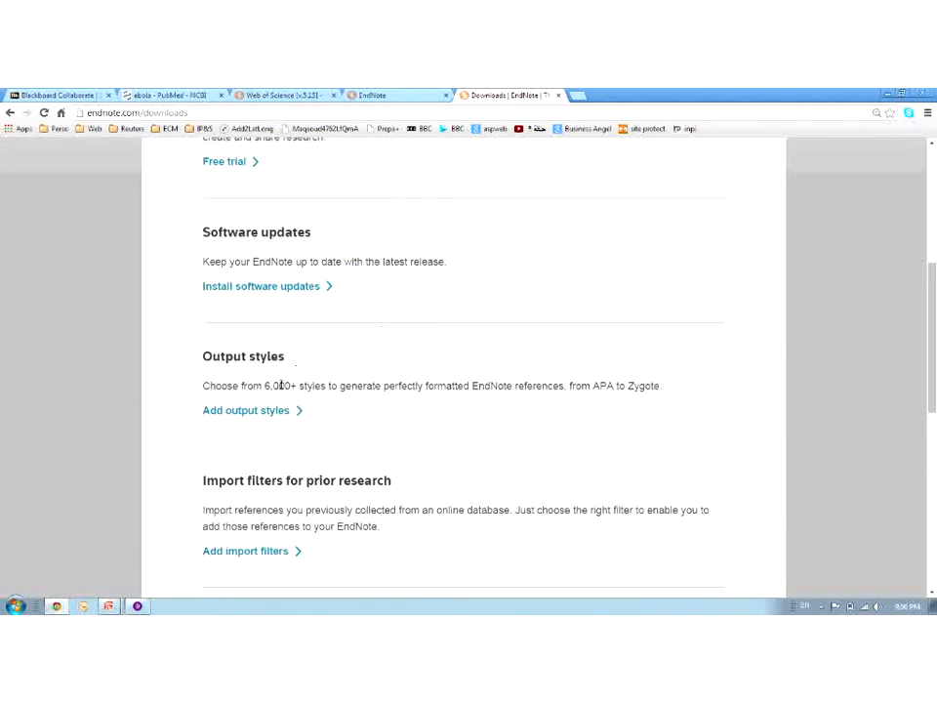
left_click(278, 412)
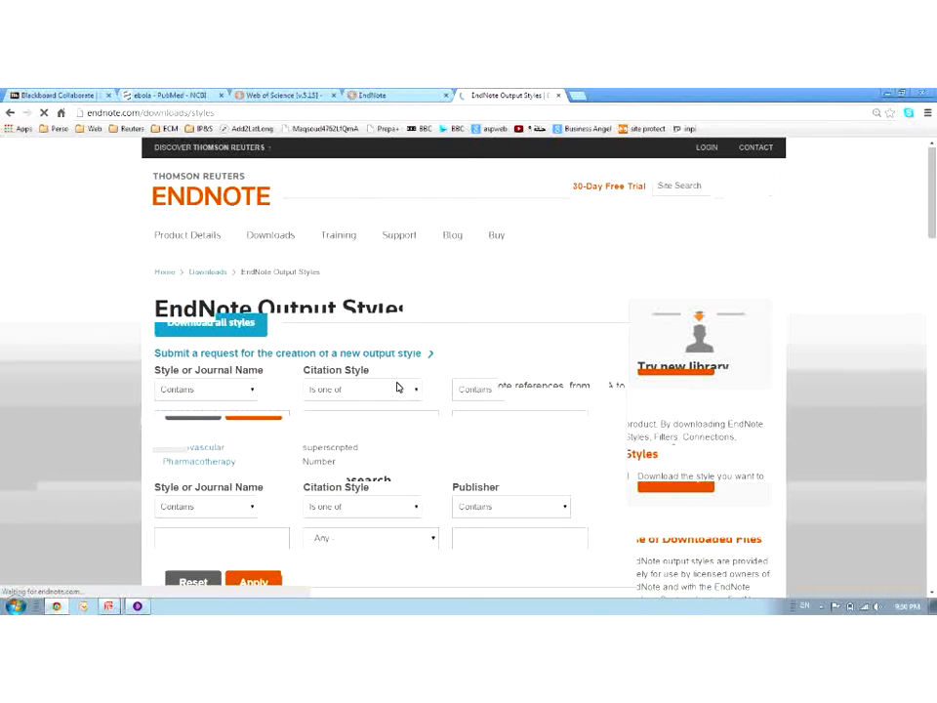
scroll(509, 346, "down", 6)
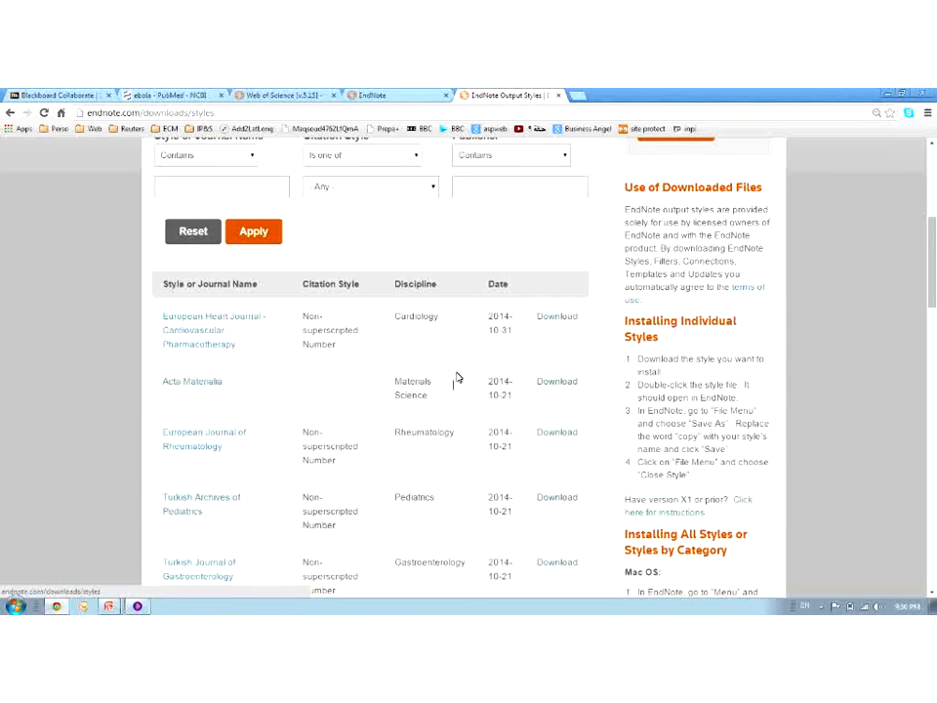
left_click(401, 95)
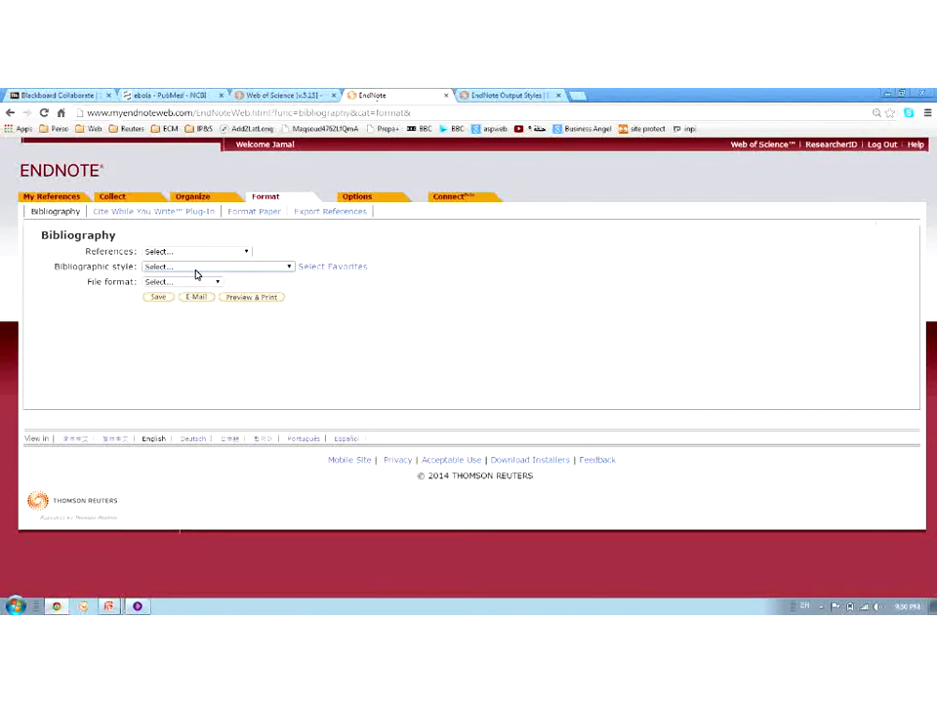
left_click(189, 252)
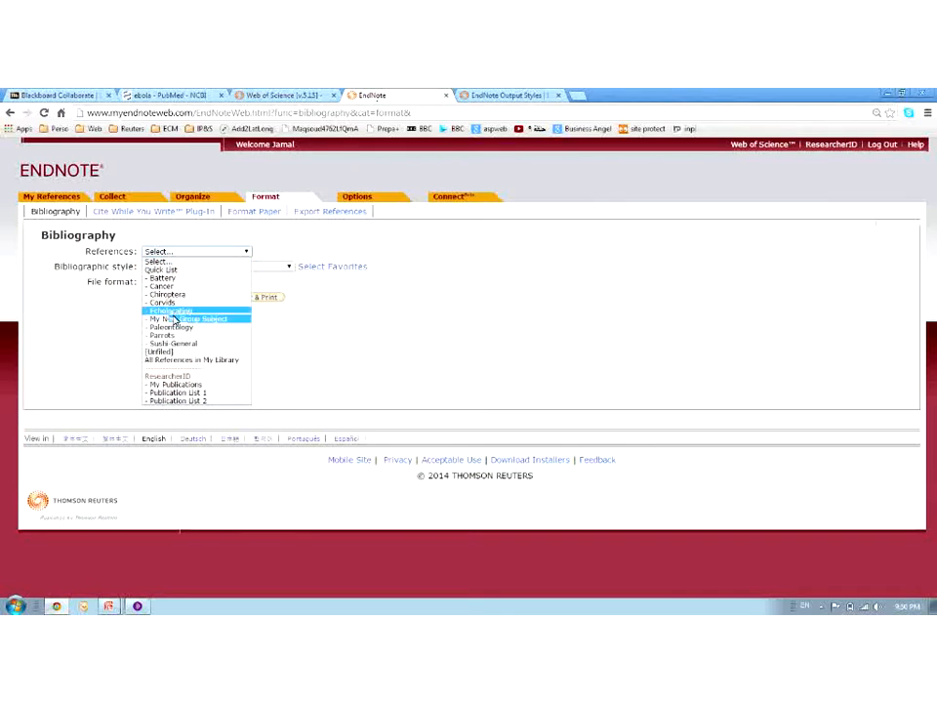
Save the My New Group Subject references as an APA 6th bibliography in RTF format
left_click(174, 319)
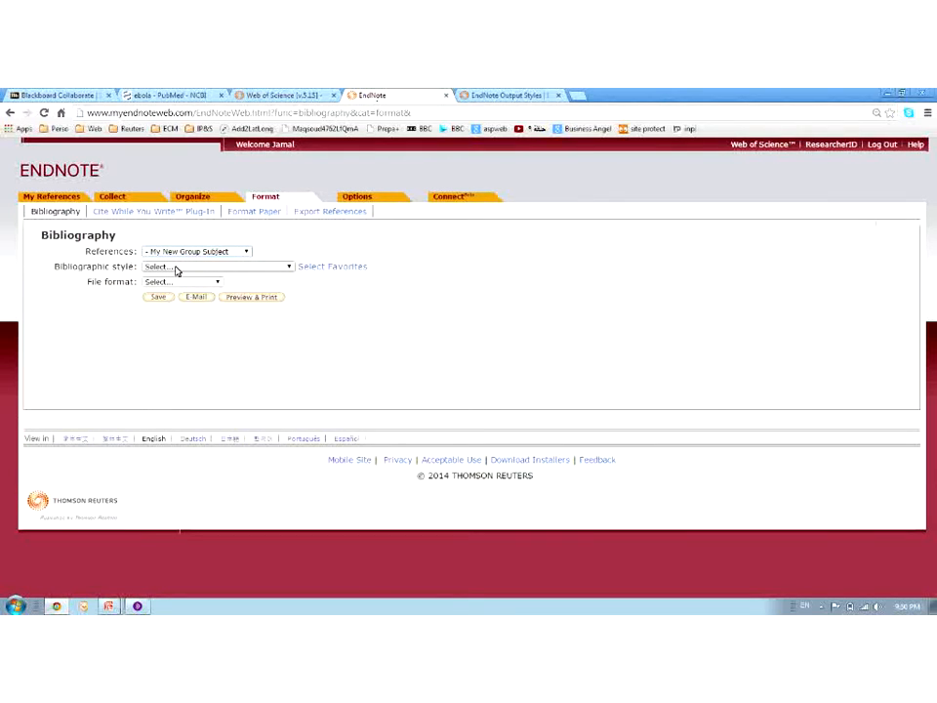
left_click(176, 269)
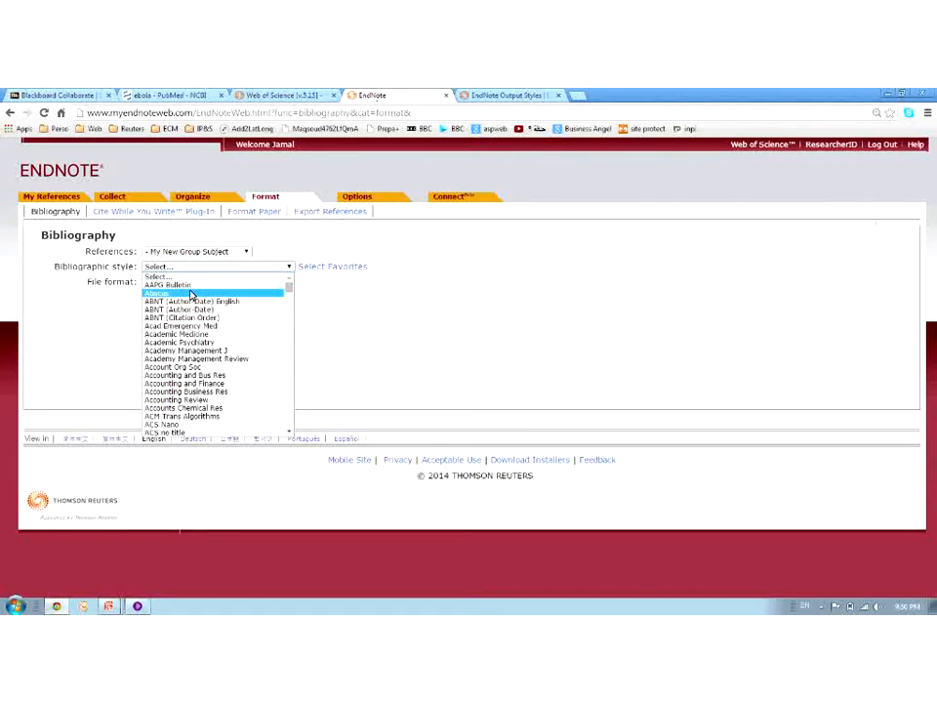
scroll(201, 323, "down", 10)
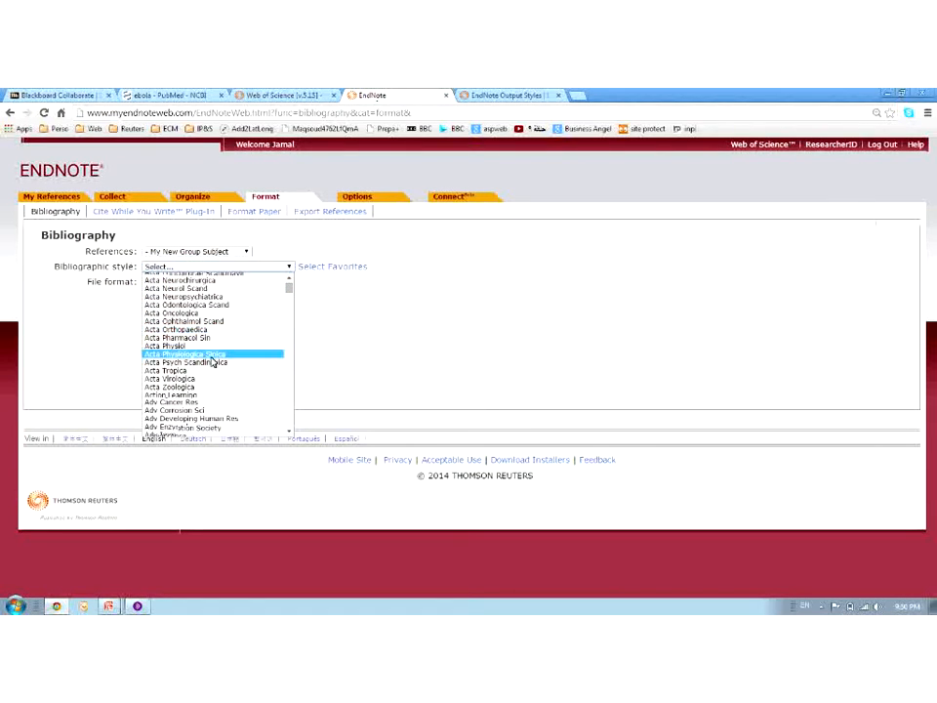
scroll(211, 361, "down", 20)
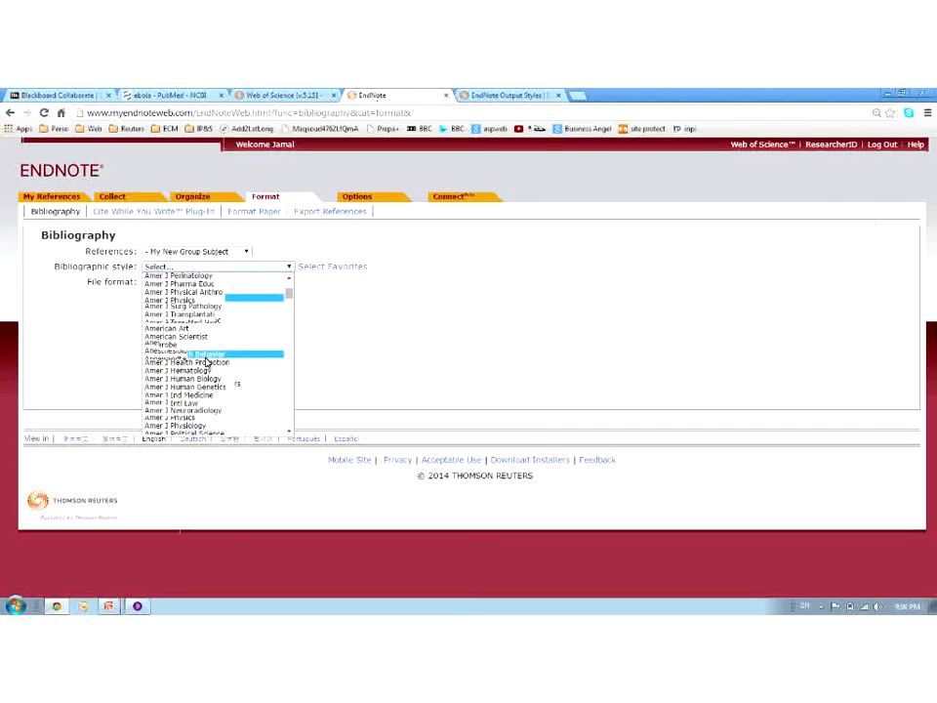
scroll(207, 364, "down", 20)
scroll(208, 365, "up", 15)
scroll(208, 366, "up", 10)
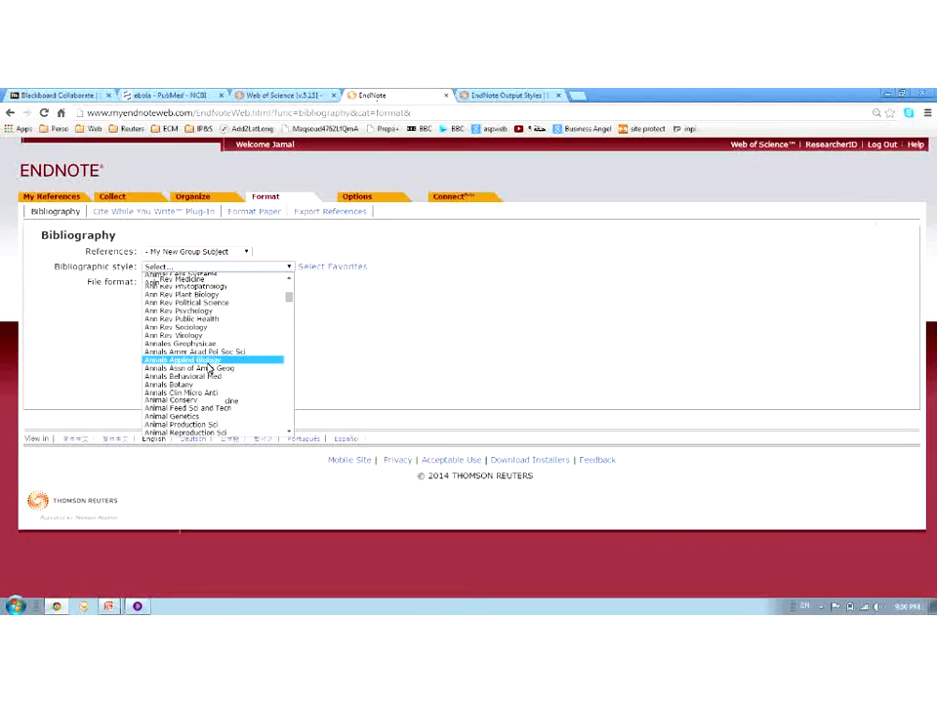
scroll(209, 369, "down", 5)
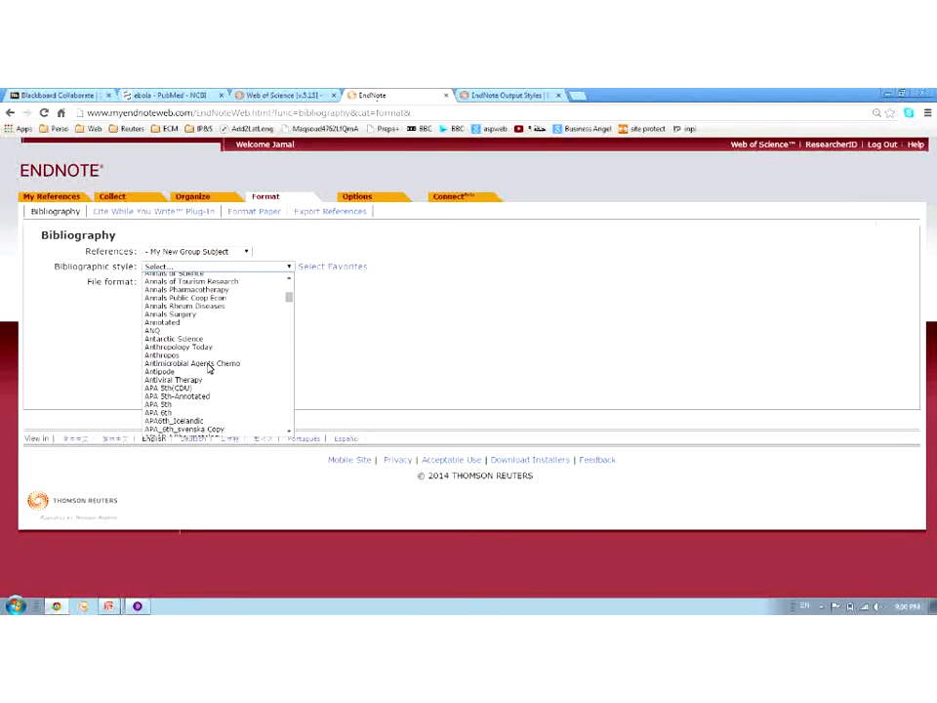
left_click(194, 412)
left_click(182, 284)
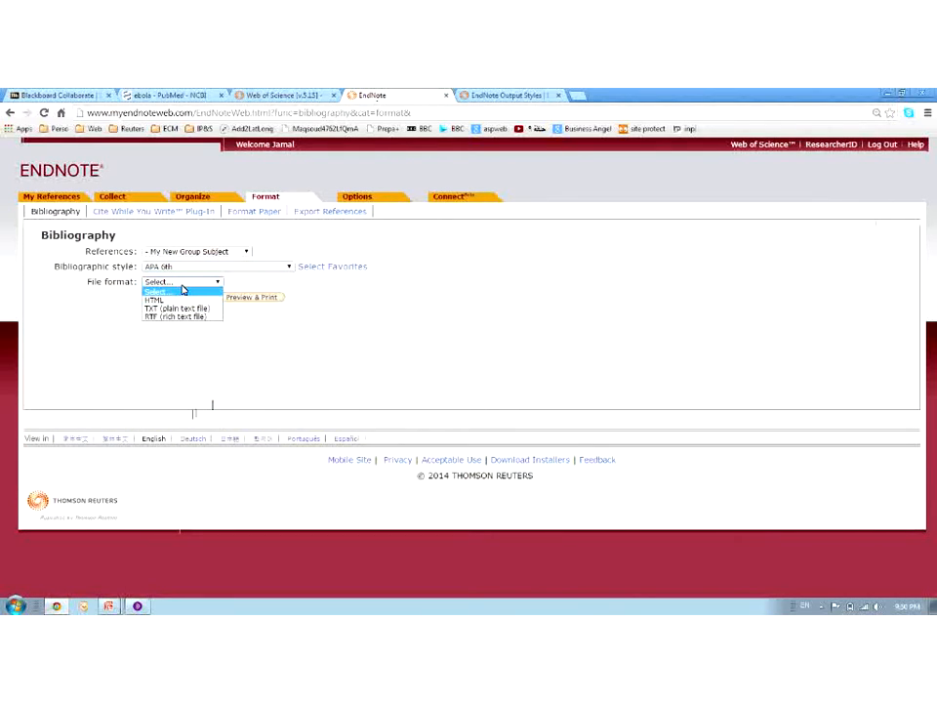
left_click(178, 316)
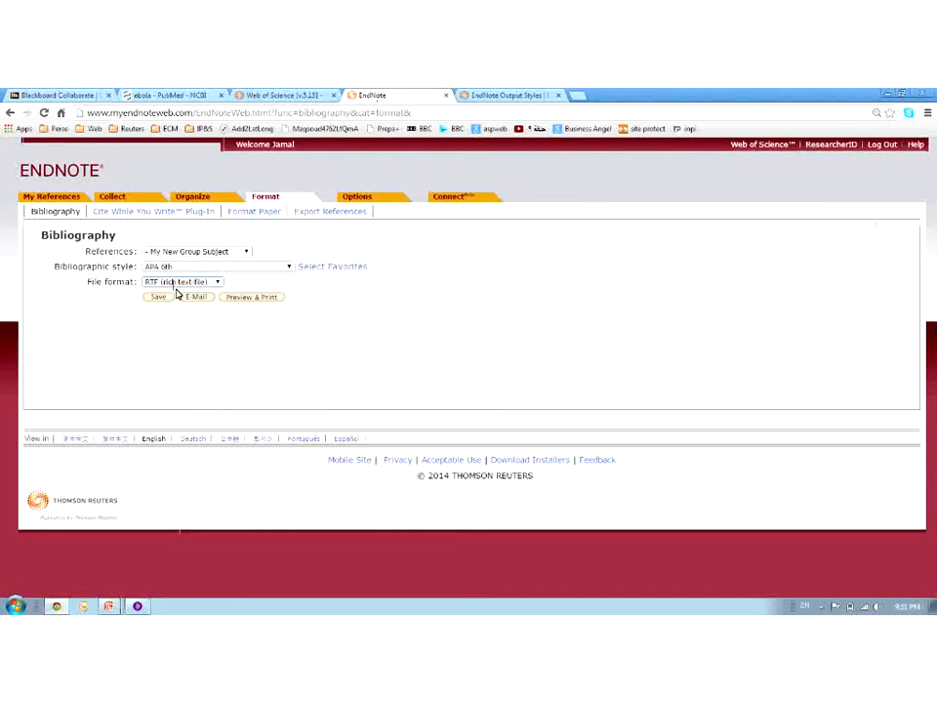
left_click(159, 298)
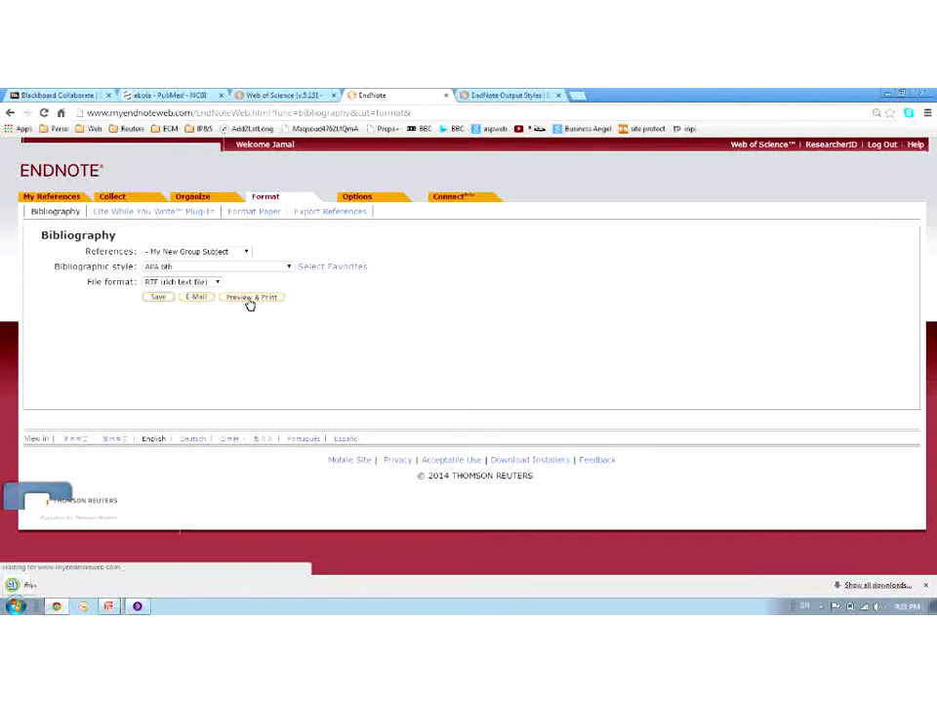
Preview the APA 6th bibliography after allowing the blocked pop-up, then open exportlist.rtf in Word
left_click(249, 301)
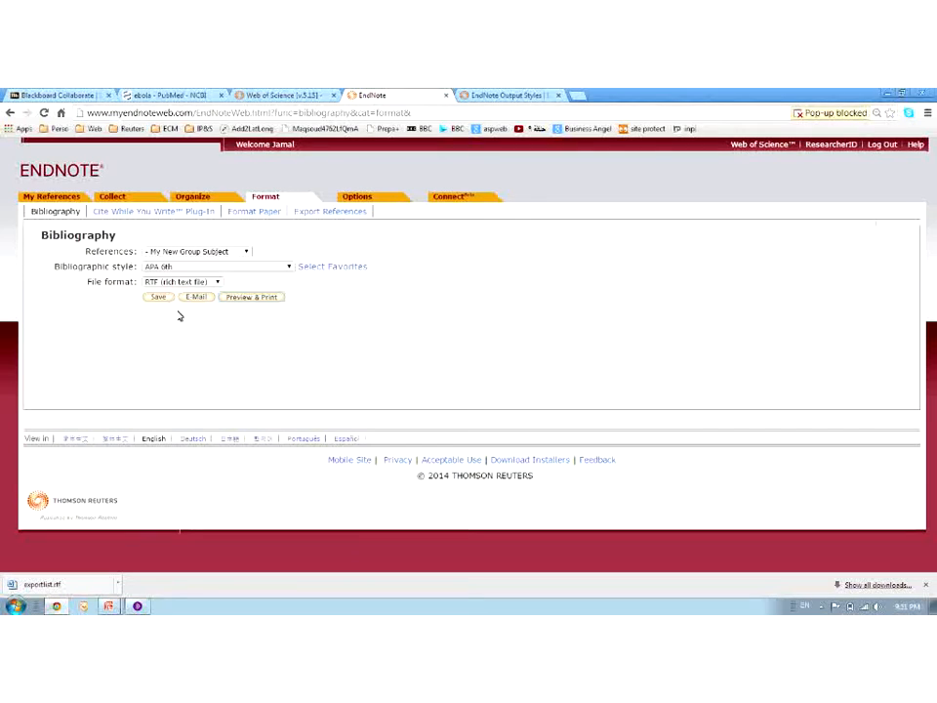
left_click(838, 114)
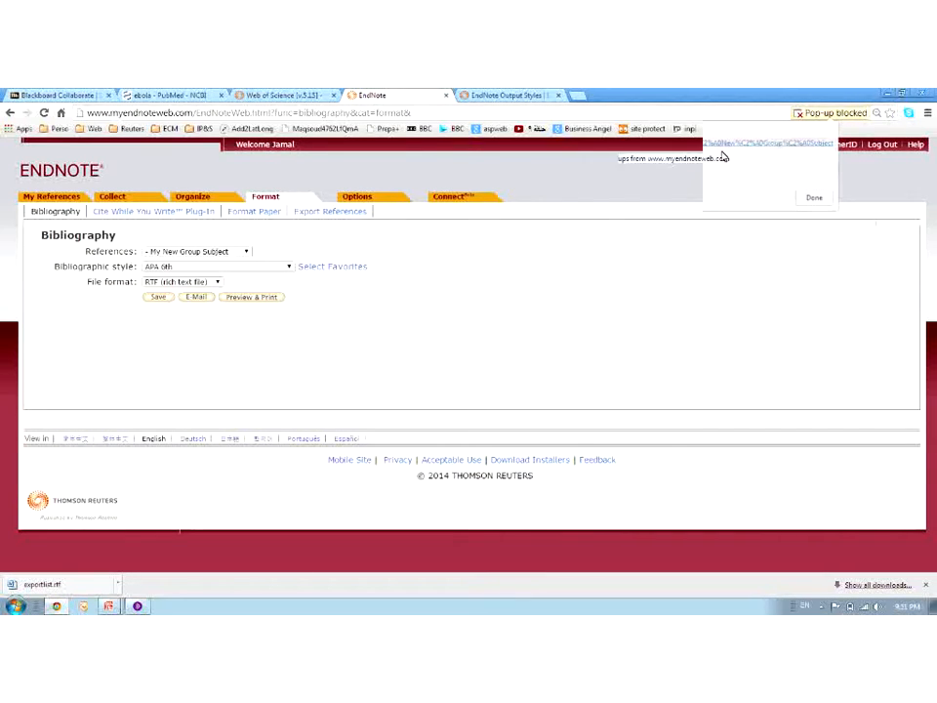
left_click(814, 198)
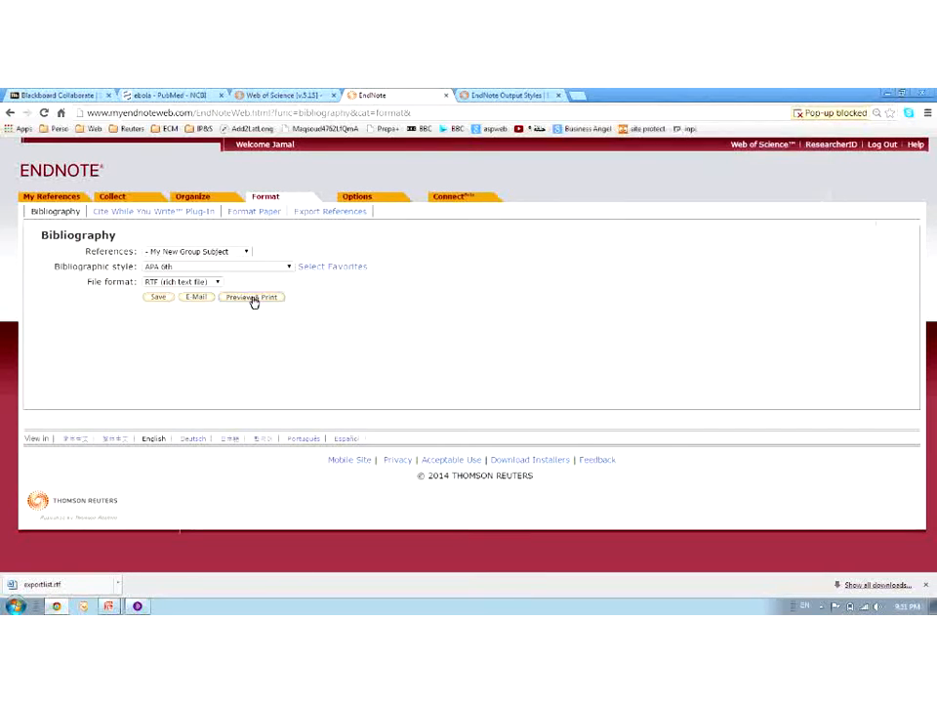
left_click(199, 298)
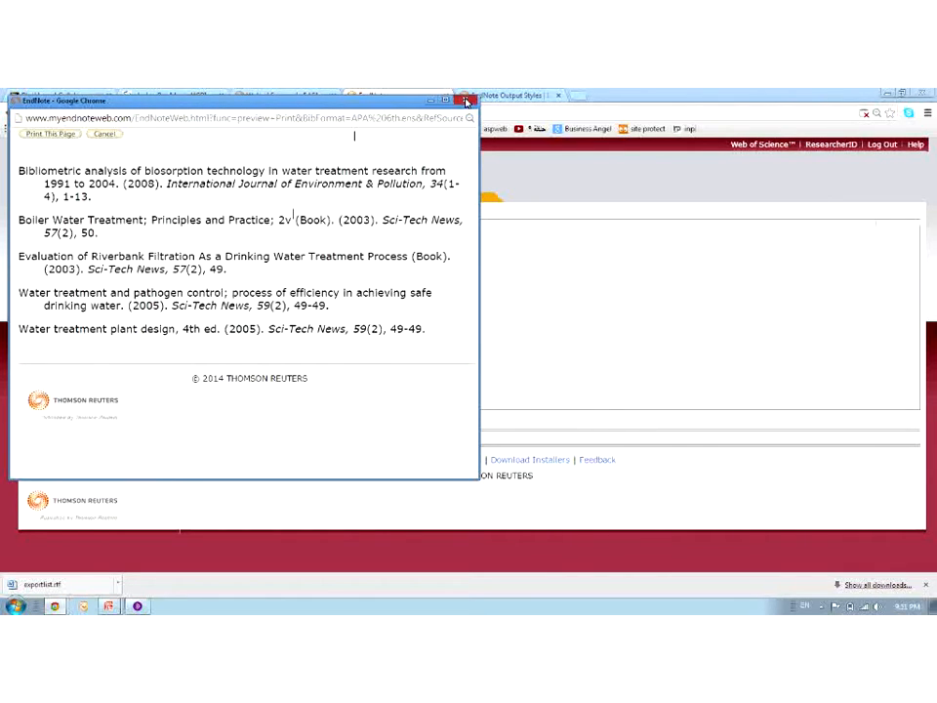
left_click(467, 101)
left_click(86, 582)
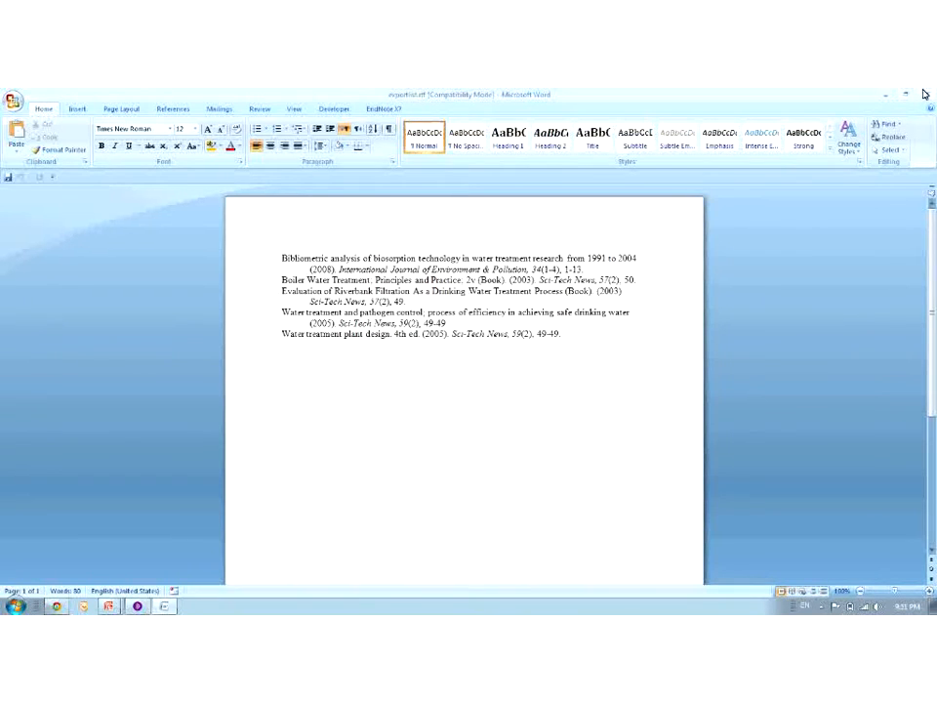
Show the EndNote X7 ribbon tools for exportlist.rtf, then go back to the browser
left_click(384, 108)
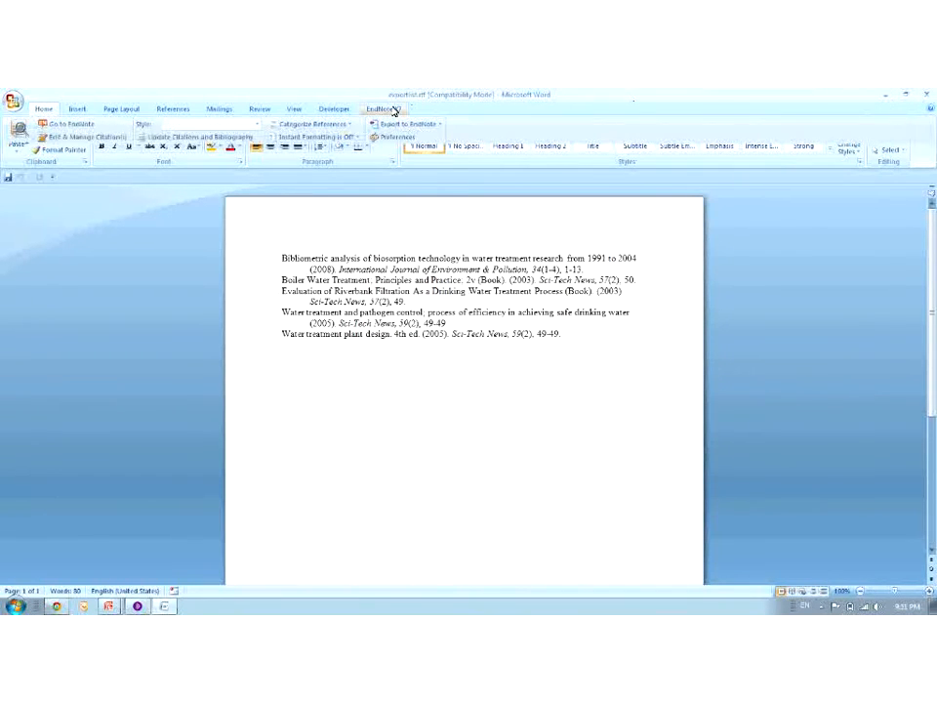
left_click(54, 607)
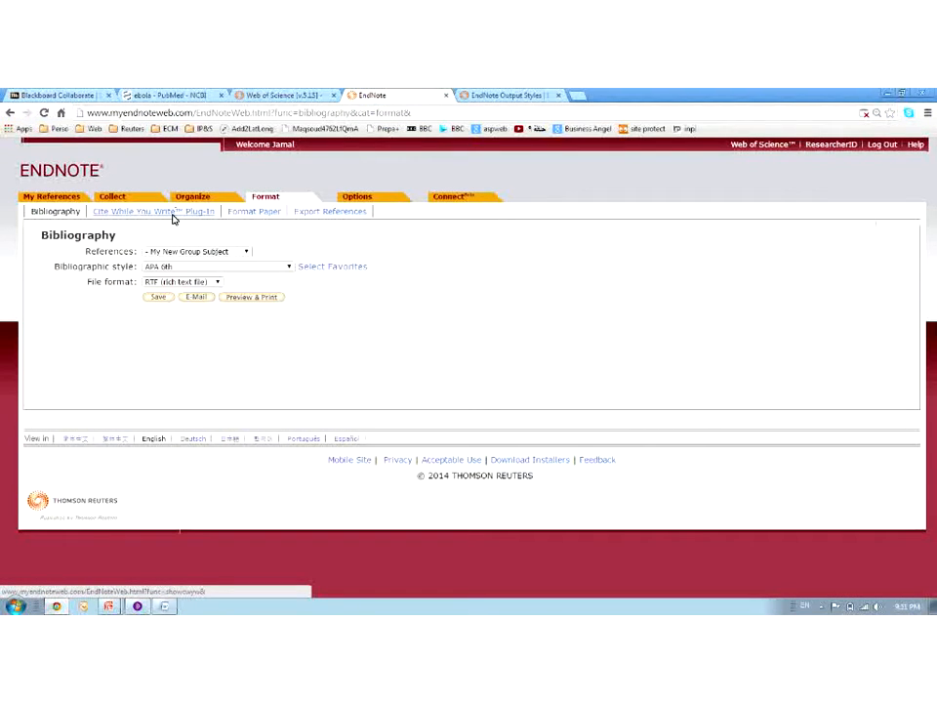
Open the Cite While You Write plug-in page, then return to the Collaborate chat box
left_click(173, 213)
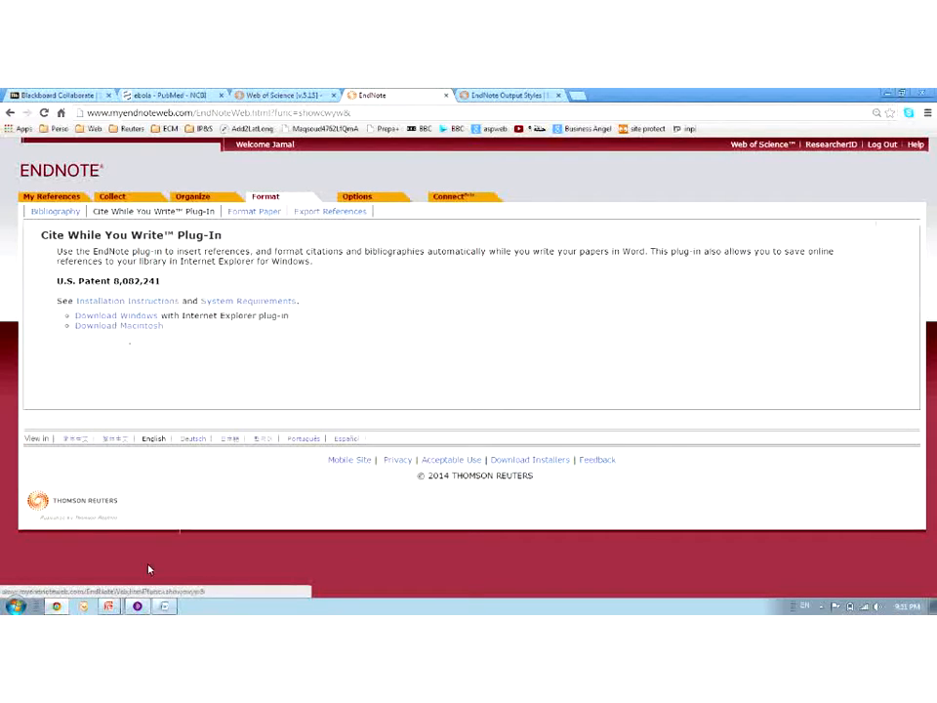
left_click(139, 607)
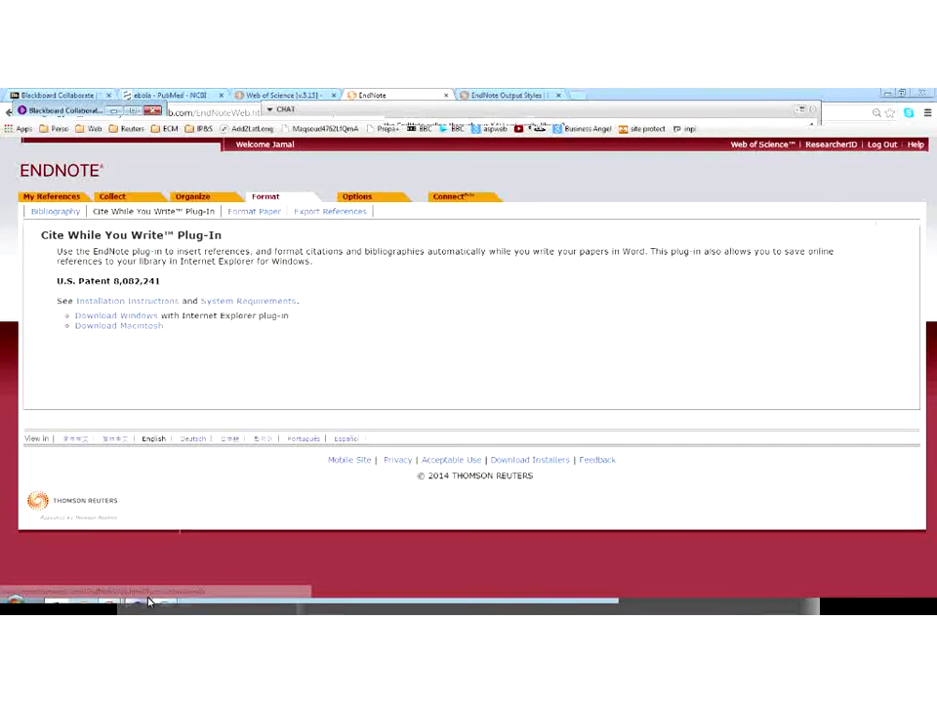
left_click(271, 536)
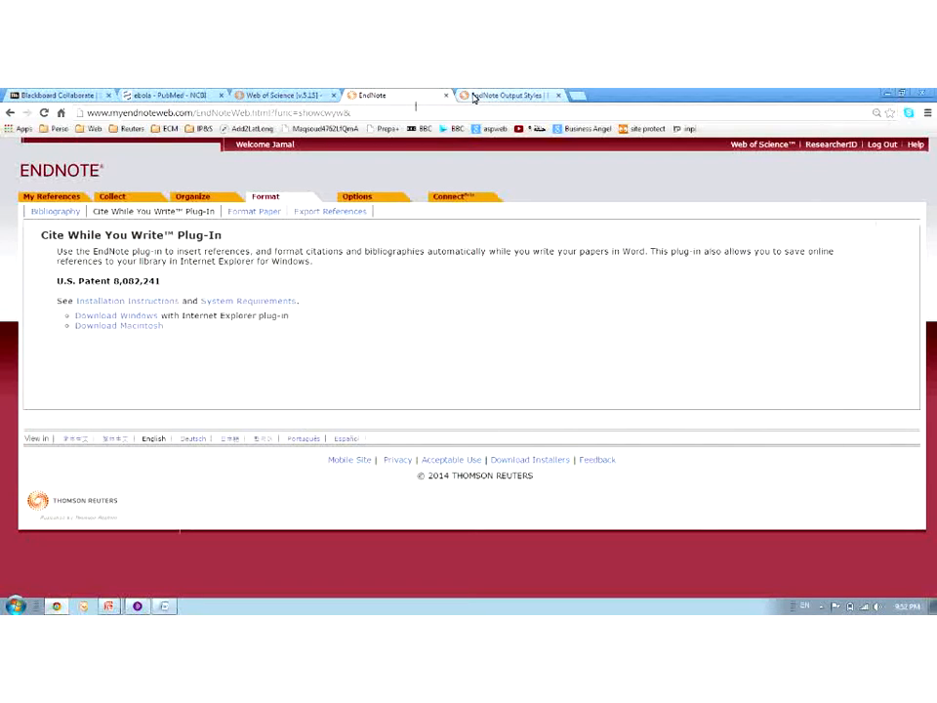
Open the Thomson Reuters technical support request form and list its products, then return to Cite While You Write
left_click(473, 96)
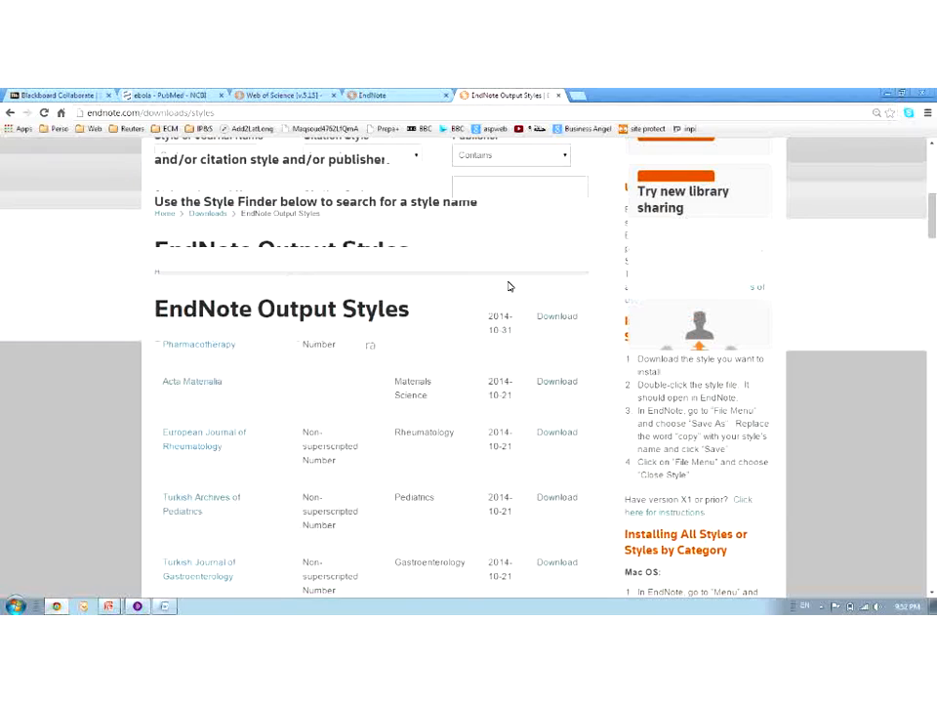
left_click(392, 235)
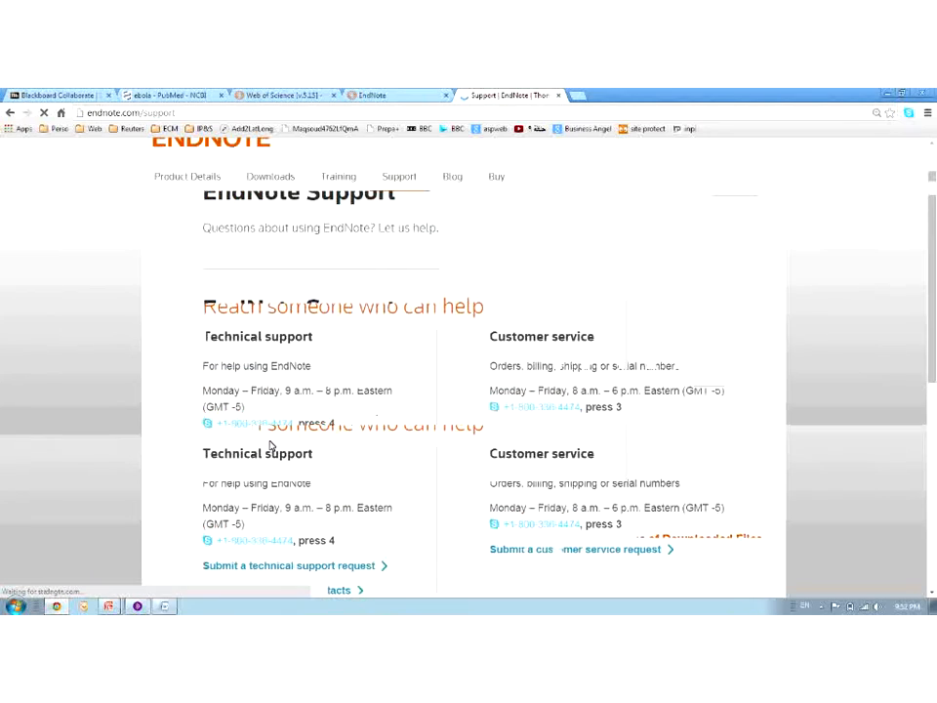
scroll(273, 454, "down", 1)
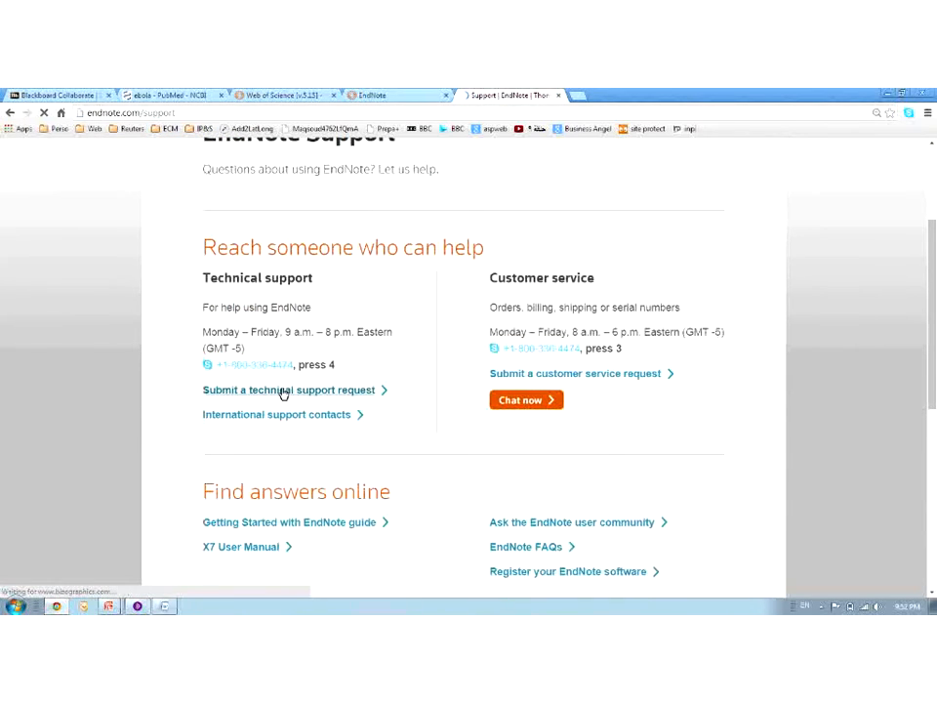
left_click(283, 390)
left_click(373, 456)
scroll(374, 407, "down", 5)
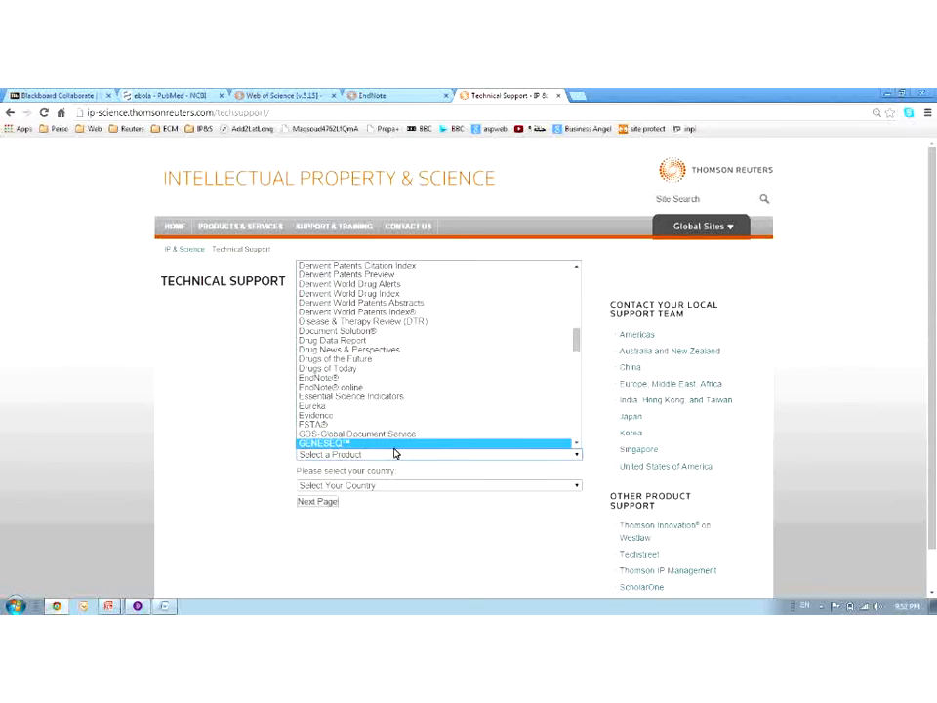
left_click(416, 93)
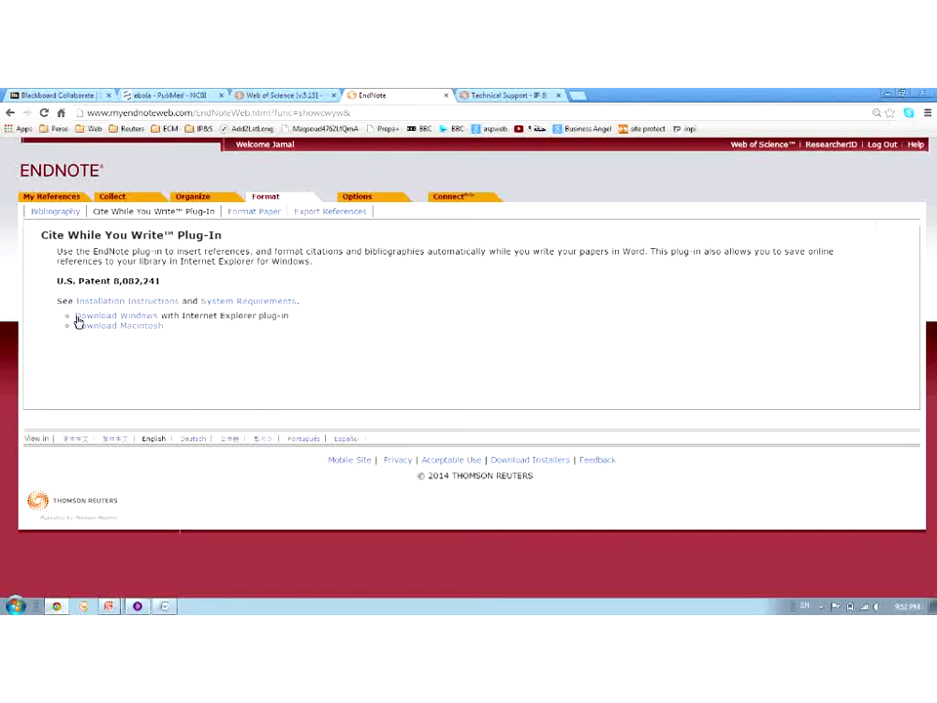
Delete the entire exported reference list from the Word document
left_click(166, 607)
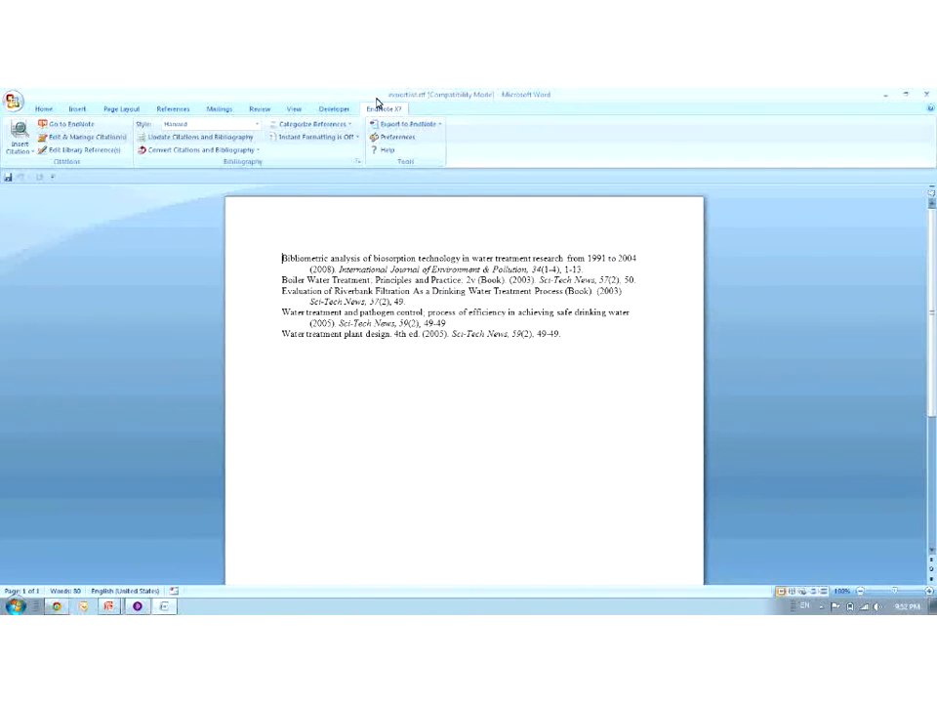
left_click(568, 352)
key("ctrl+a")
key("Delete")
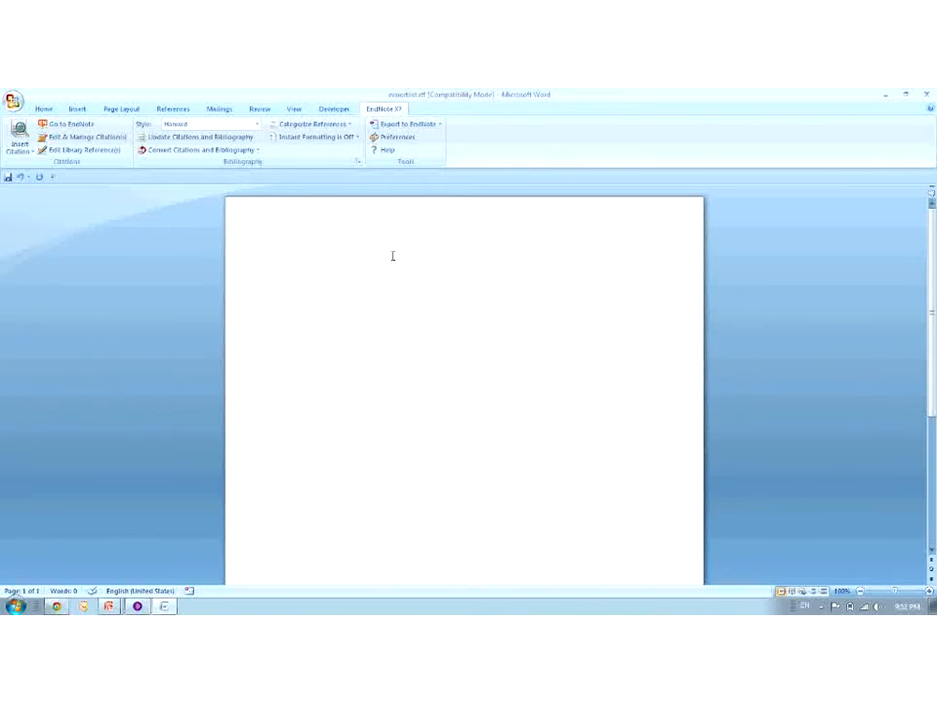
Type 'I am writing a new paper and I want to refer to a paper that I have read recently'
type("I am")
key("BackSpace")
key("BackSpace")
type("a paper")
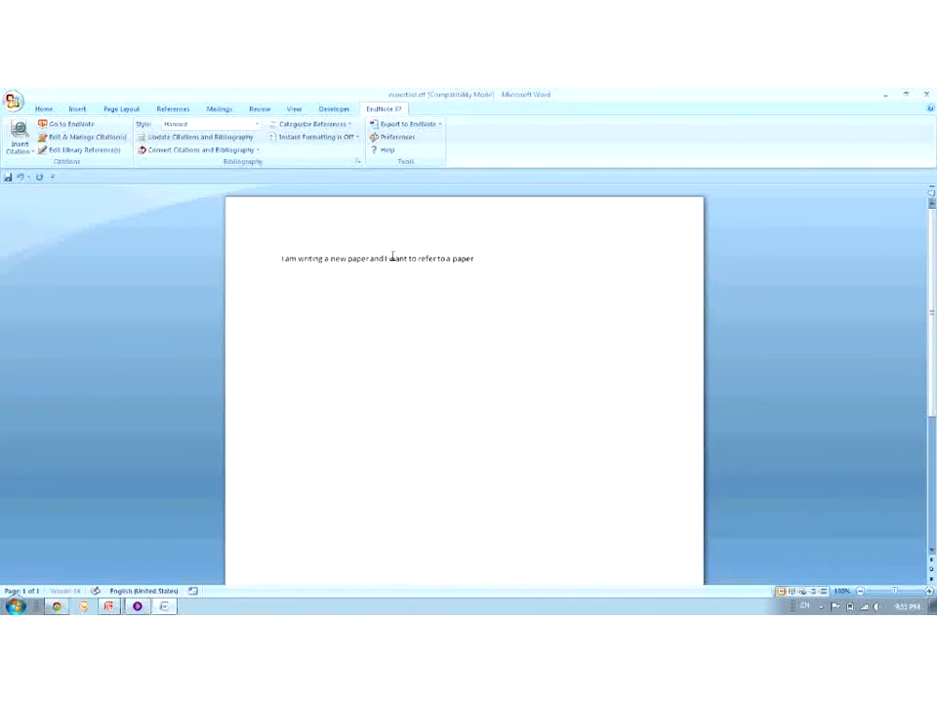
type(" that I have read recently")
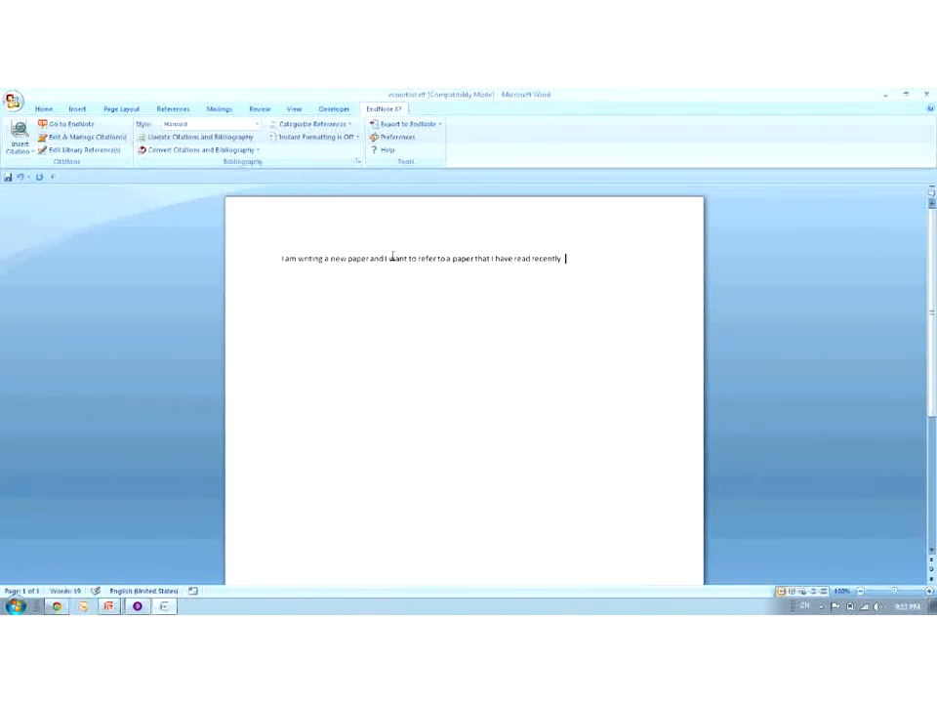
left_click(20, 150)
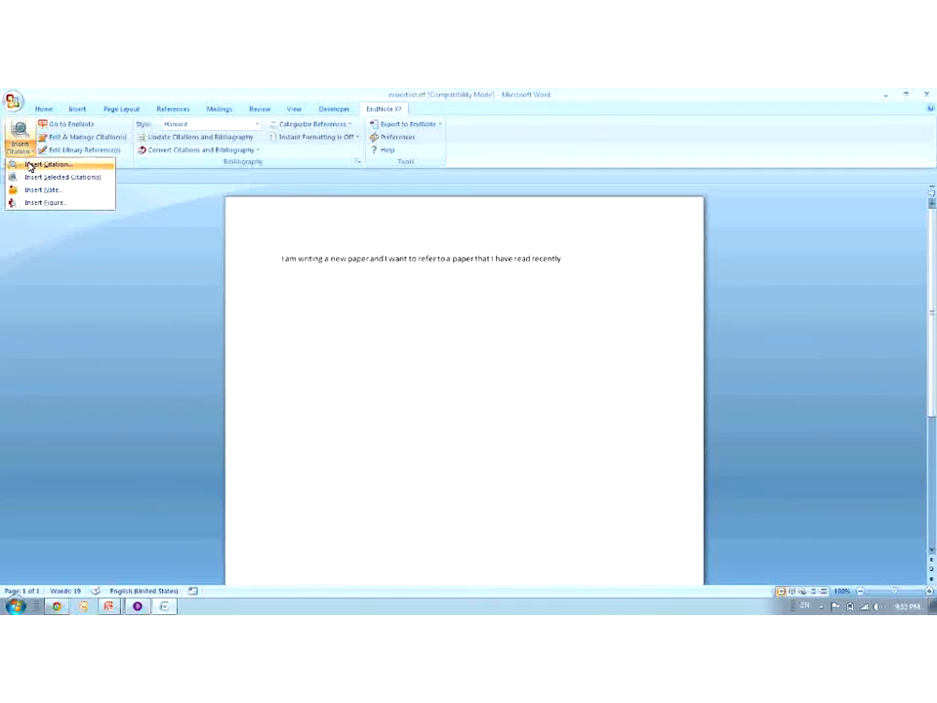
Search the EndNote library for 'sushi' and sort the results by year, newest first
left_click(31, 166)
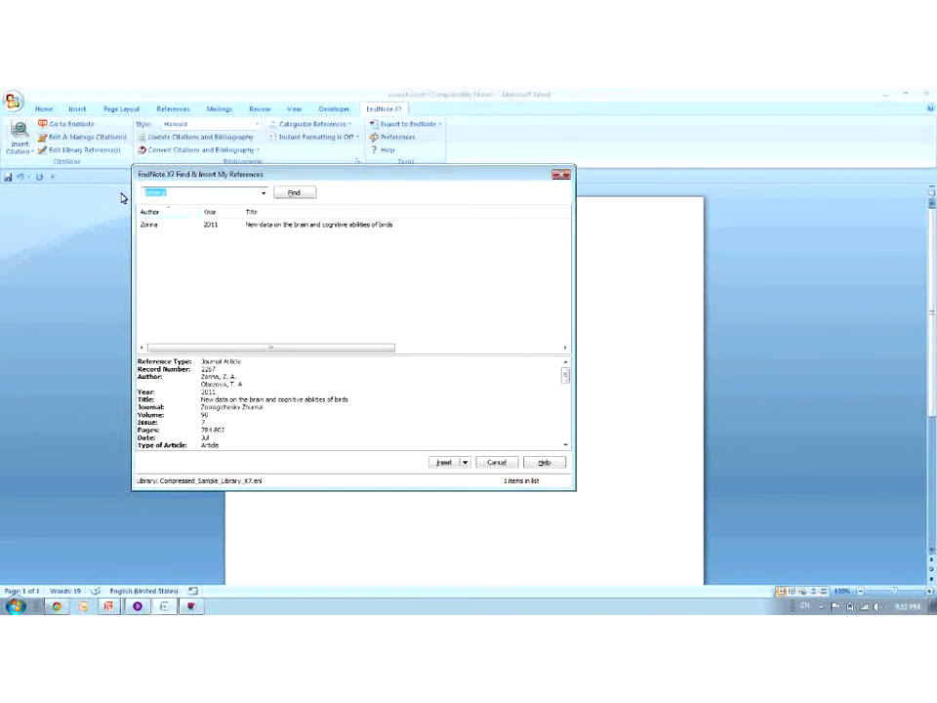
type("sushi")
left_click(293, 194)
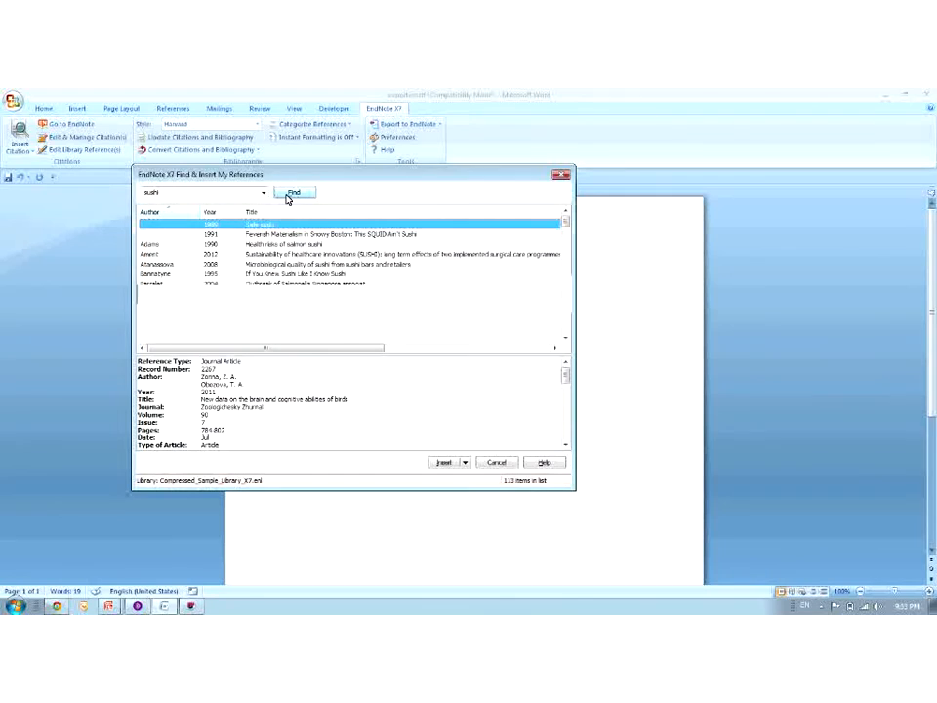
left_click(228, 244)
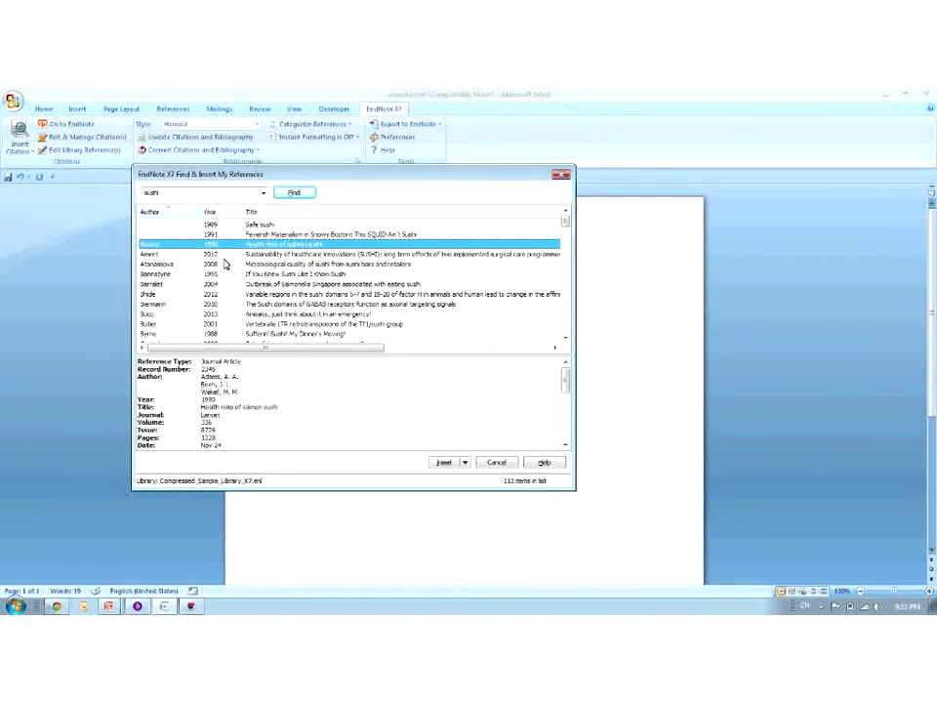
left_click(223, 213)
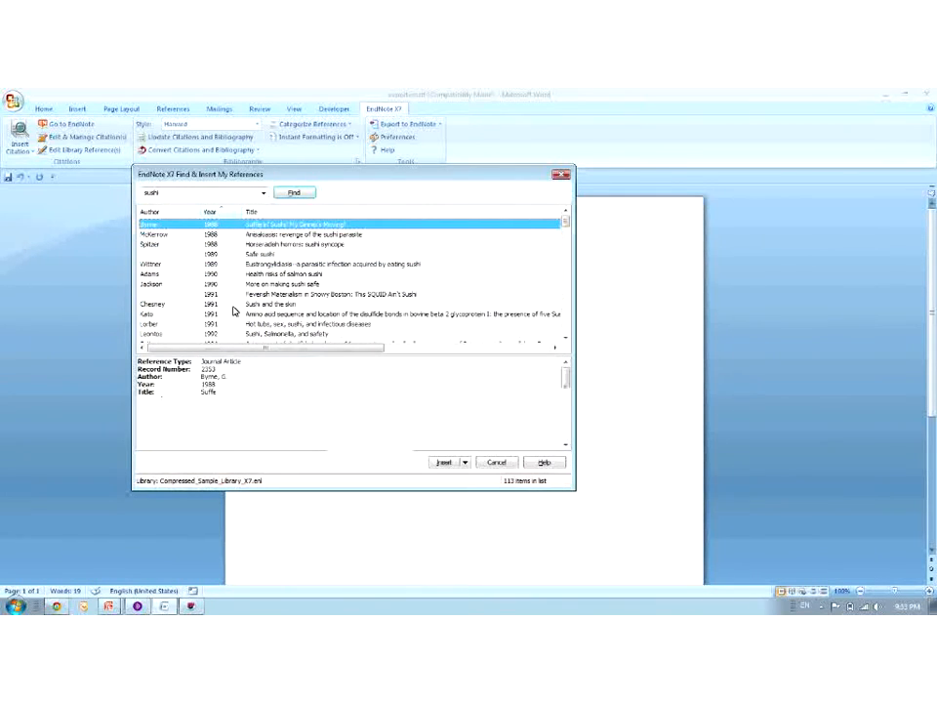
left_click(225, 213)
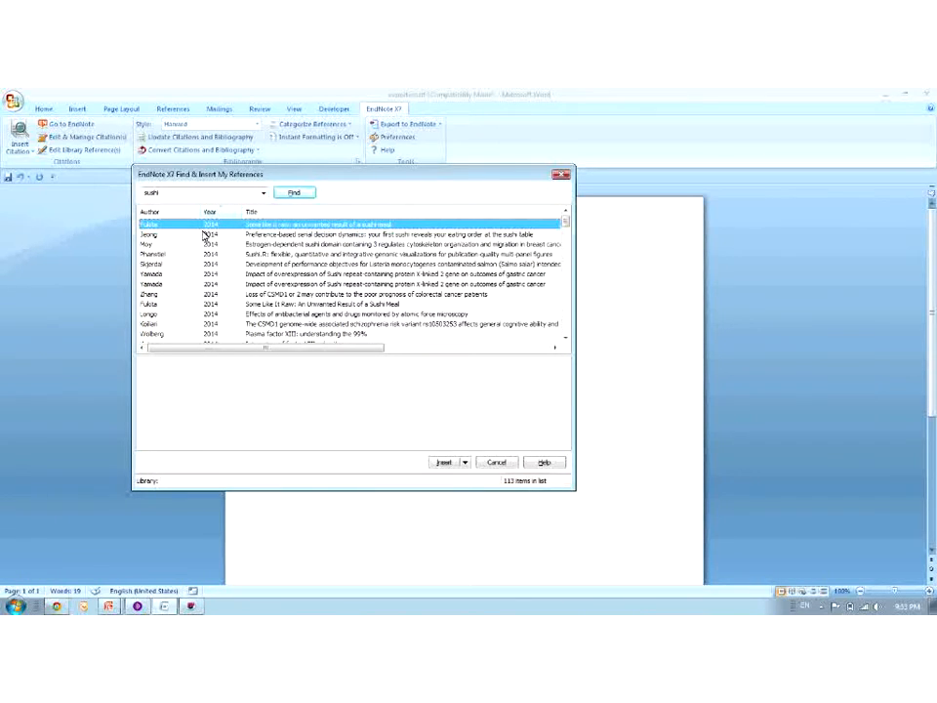
Select six 2014 sushi references and insert them as citations, generating the Reference List
left_click(195, 236)
key("shift+Down")
key("shift+Down")
key("shift+Down")
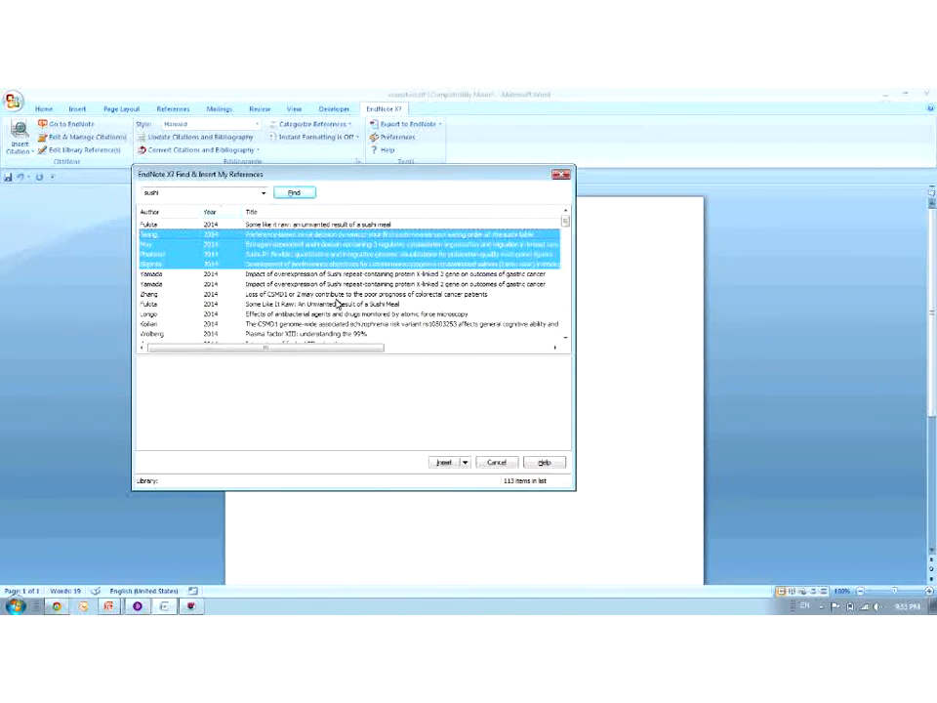
left_click(156, 294, "ctrl")
left_click(164, 324, "ctrl")
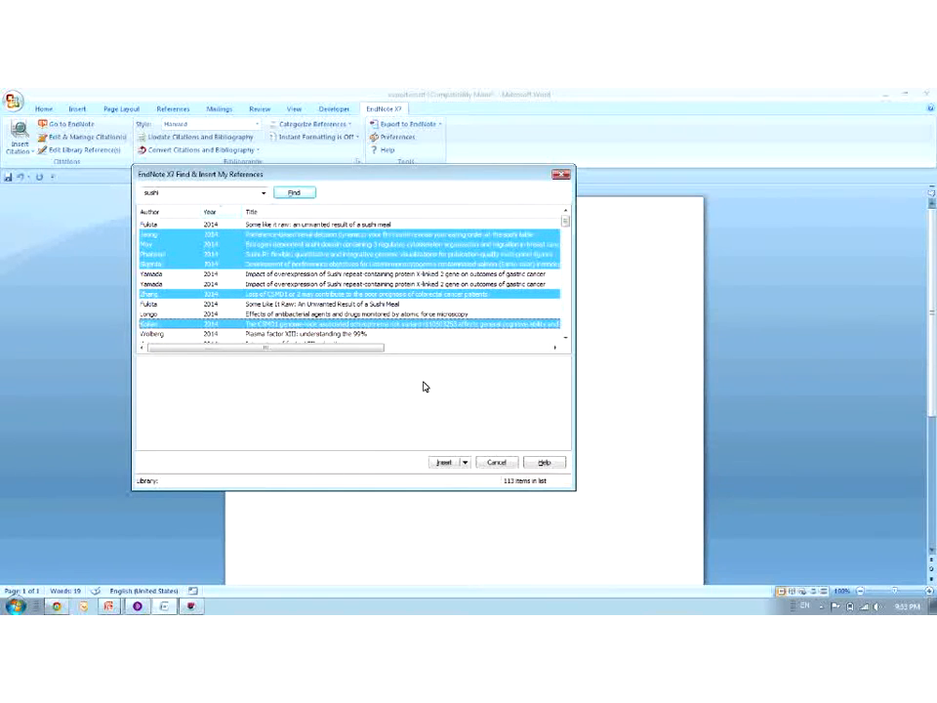
left_click(464, 462)
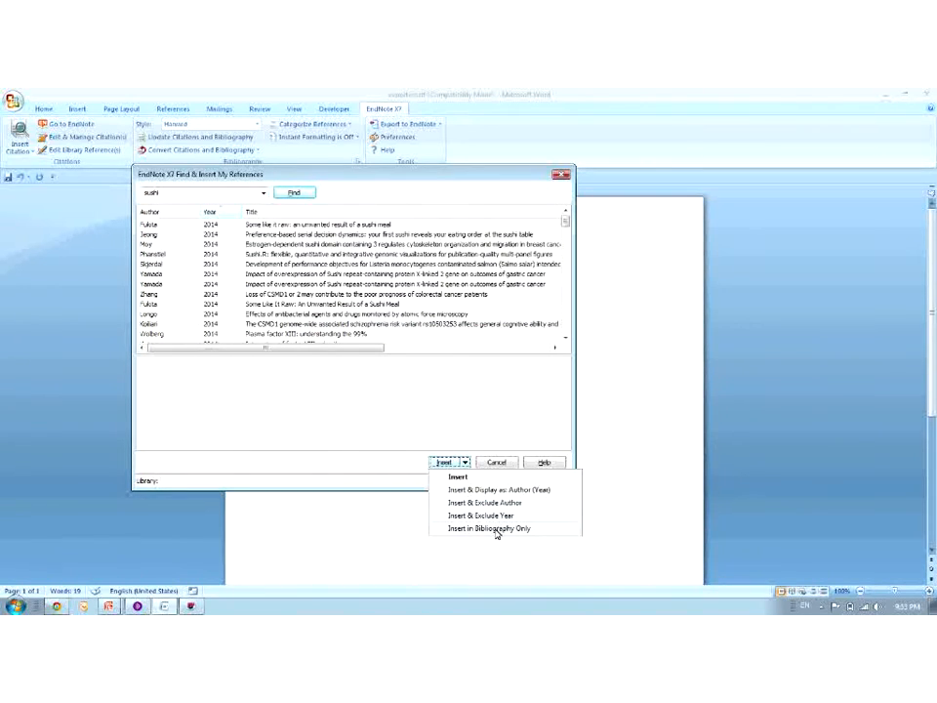
left_click(444, 463)
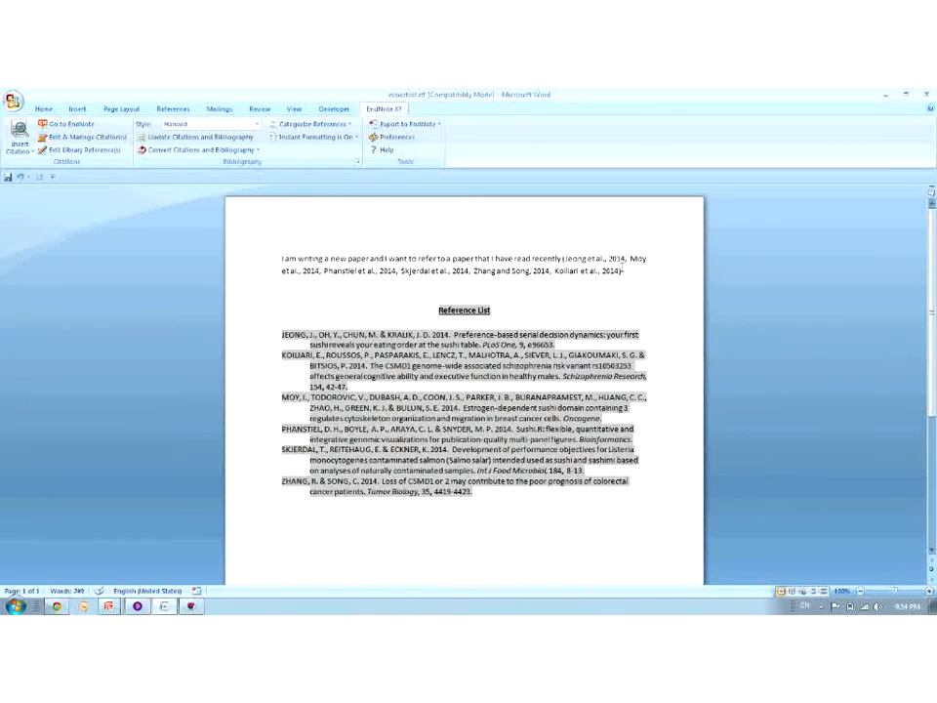
left_click(625, 272)
Add 'and I can continue to write my paper' and cite the hepatitis A sequencing paper (Wu et al., 2014)
type("and I can con")
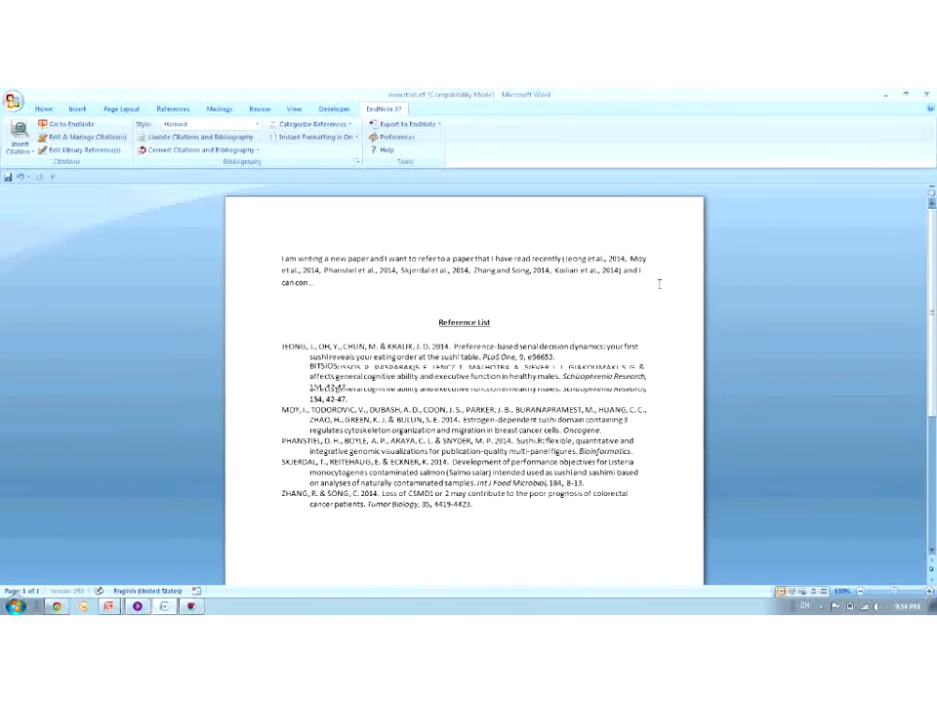
type("tinue to write m")
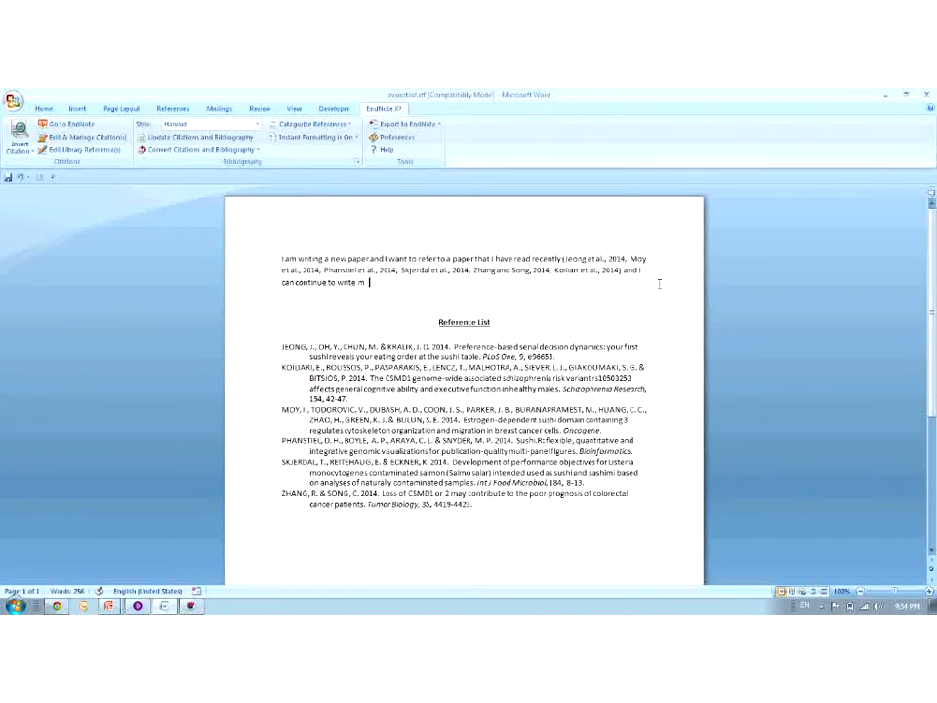
type("y paper")
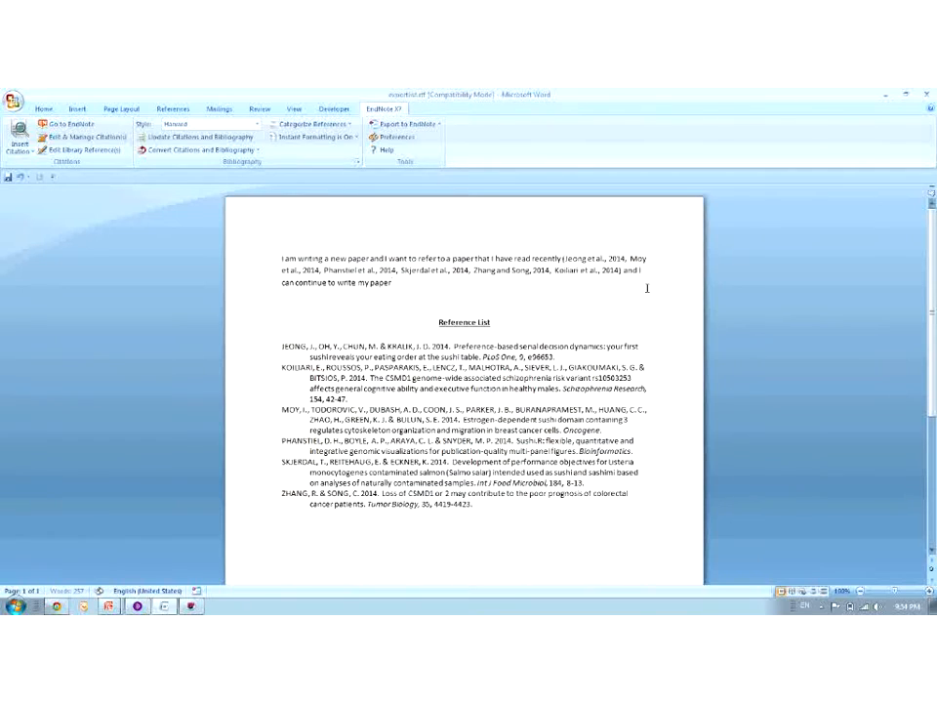
left_click(17, 153)
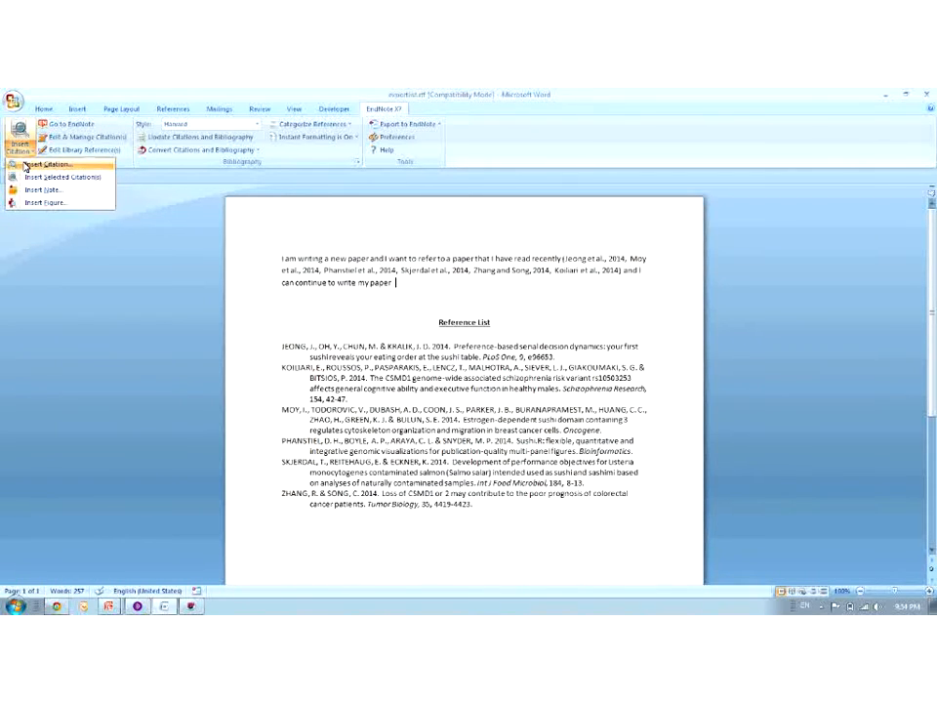
left_click(27, 165)
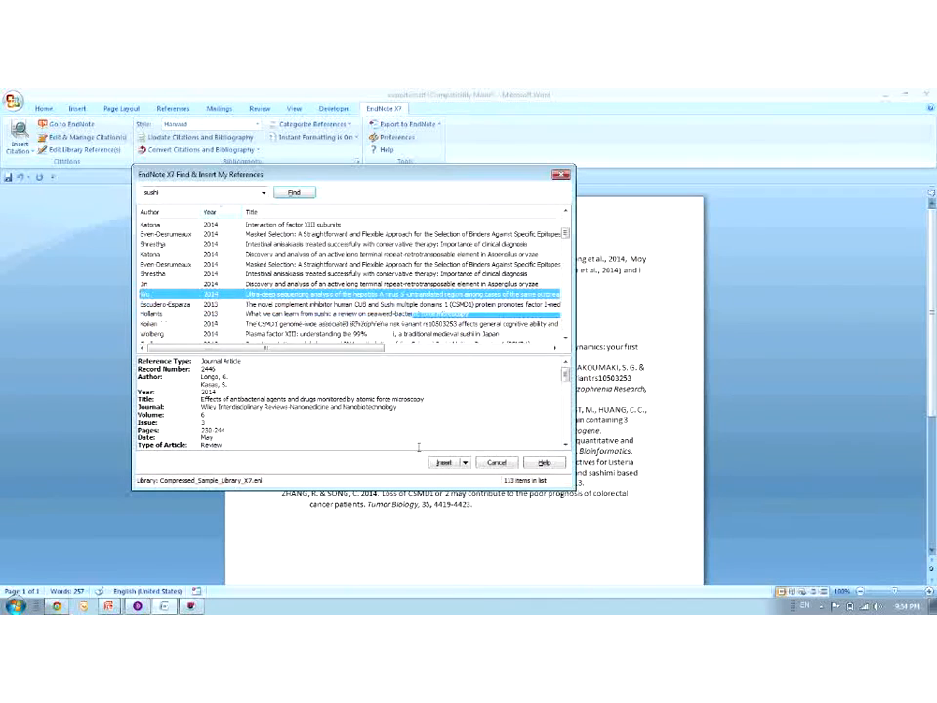
left_click(440, 462)
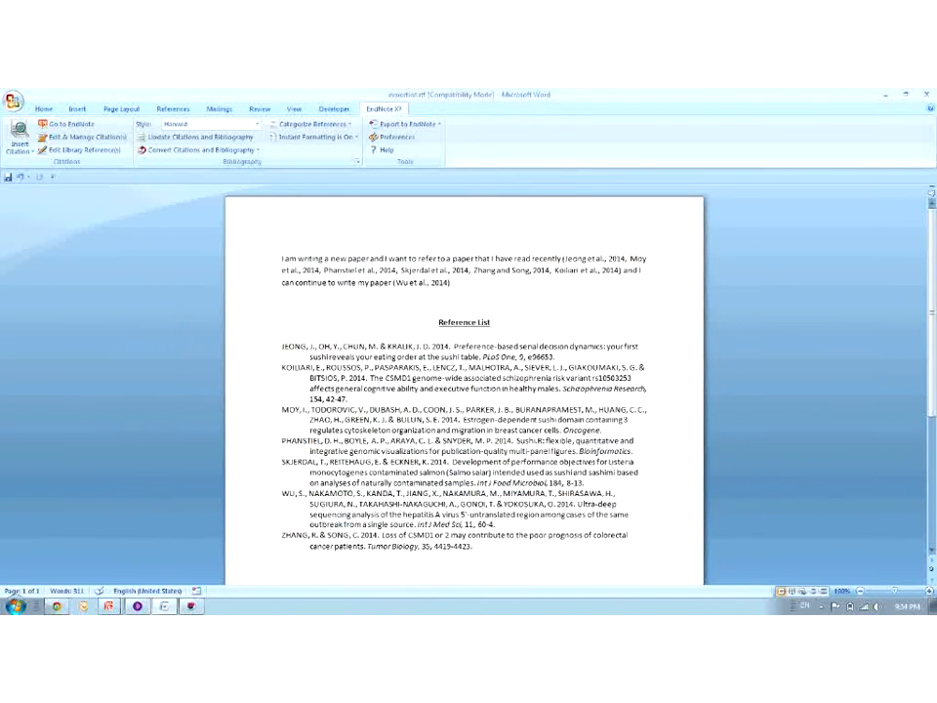
left_click(387, 381)
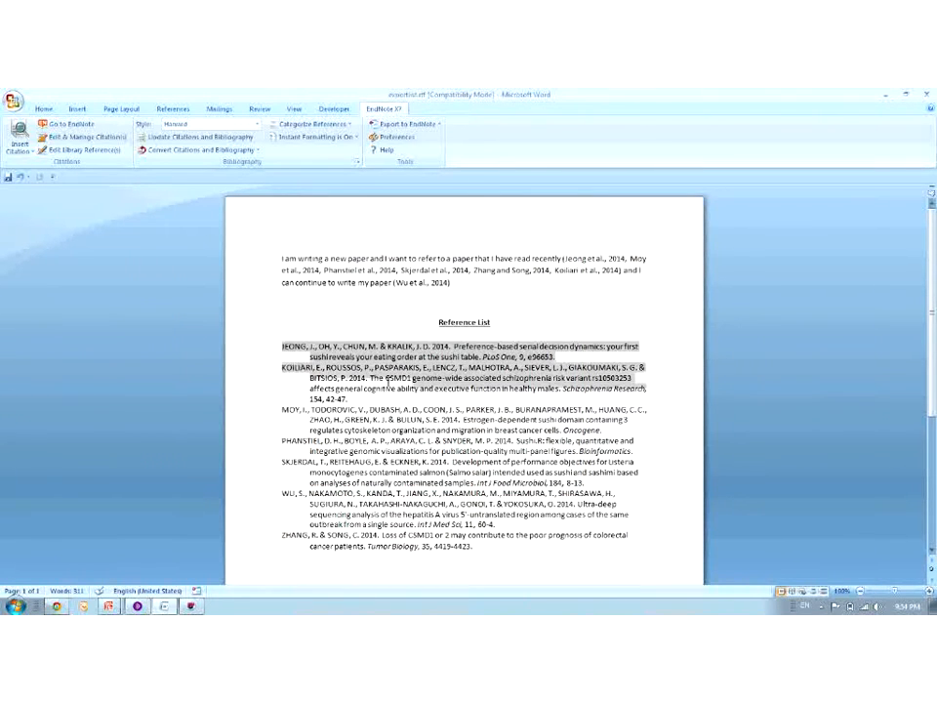
Reformat the citations in APA 6th, then switch them to the Numbered style
left_click(205, 128)
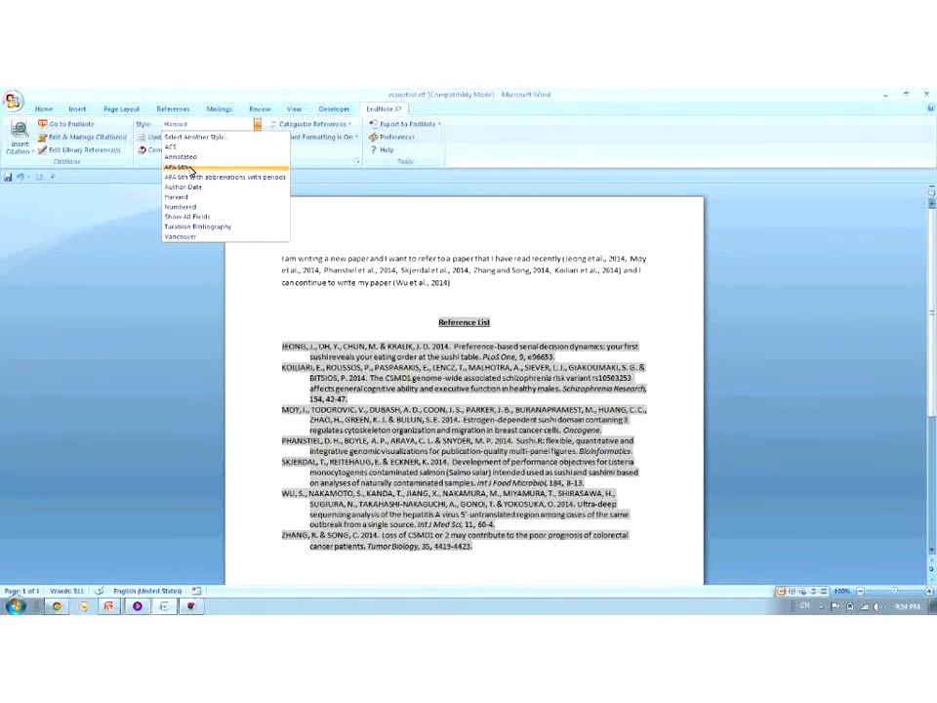
left_click(185, 167)
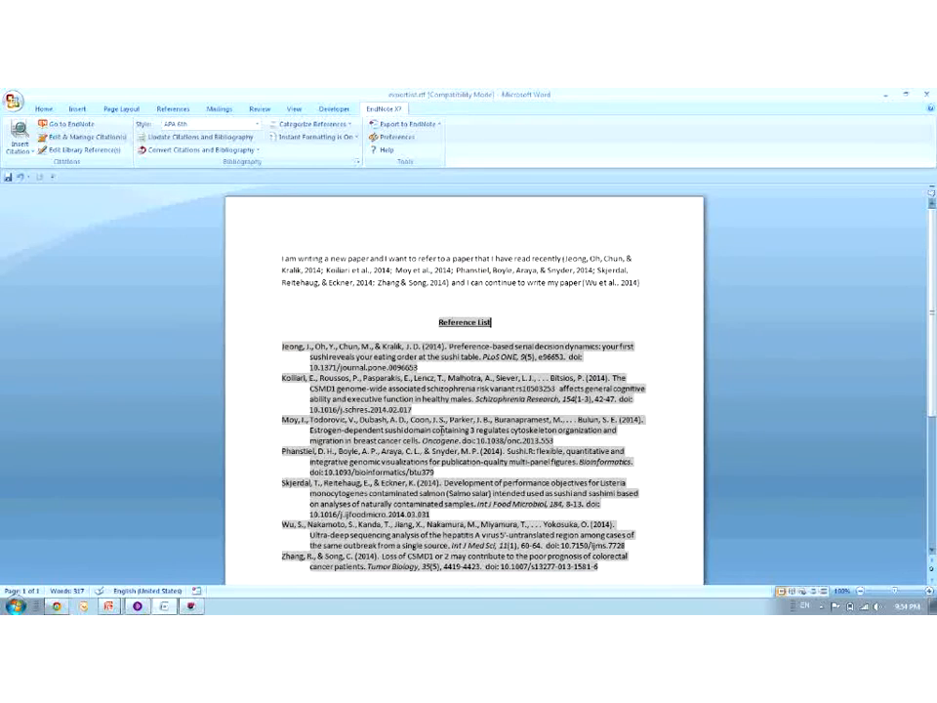
left_click(425, 268)
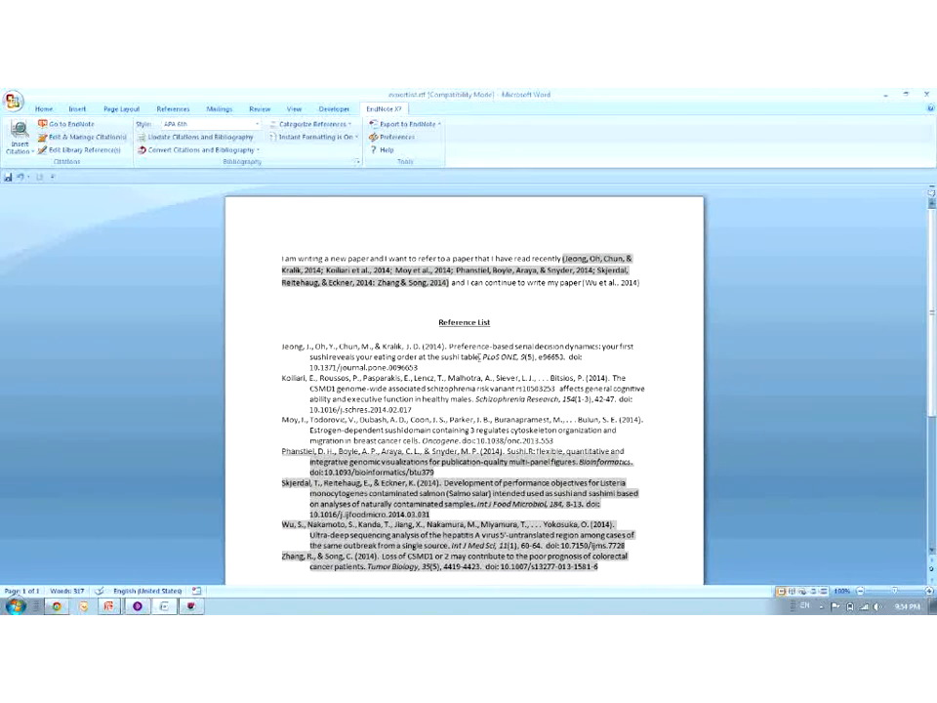
left_click(257, 124)
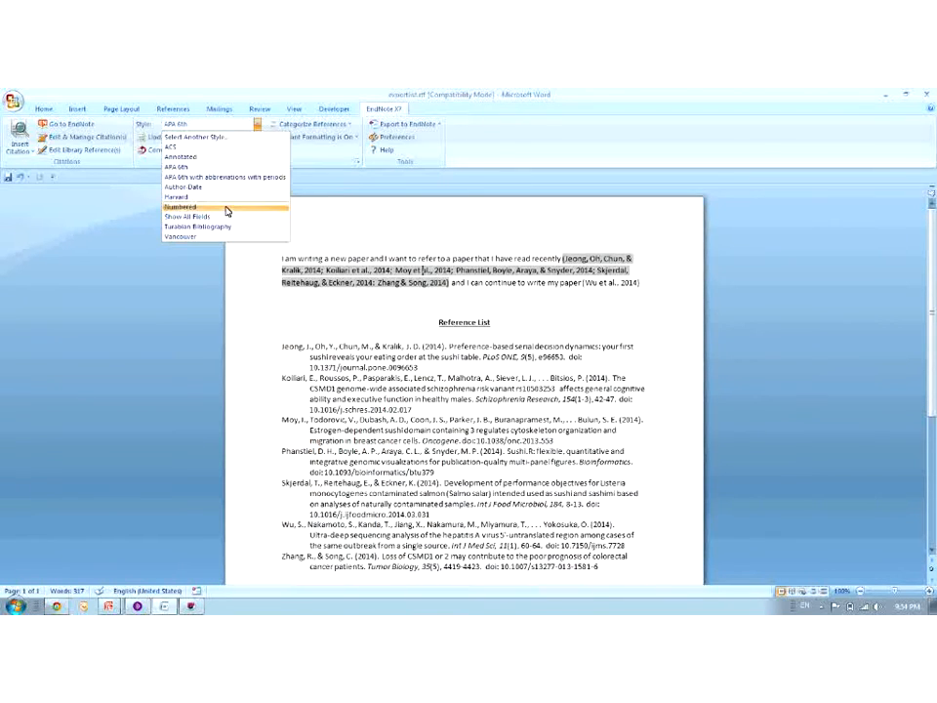
left_click(226, 210)
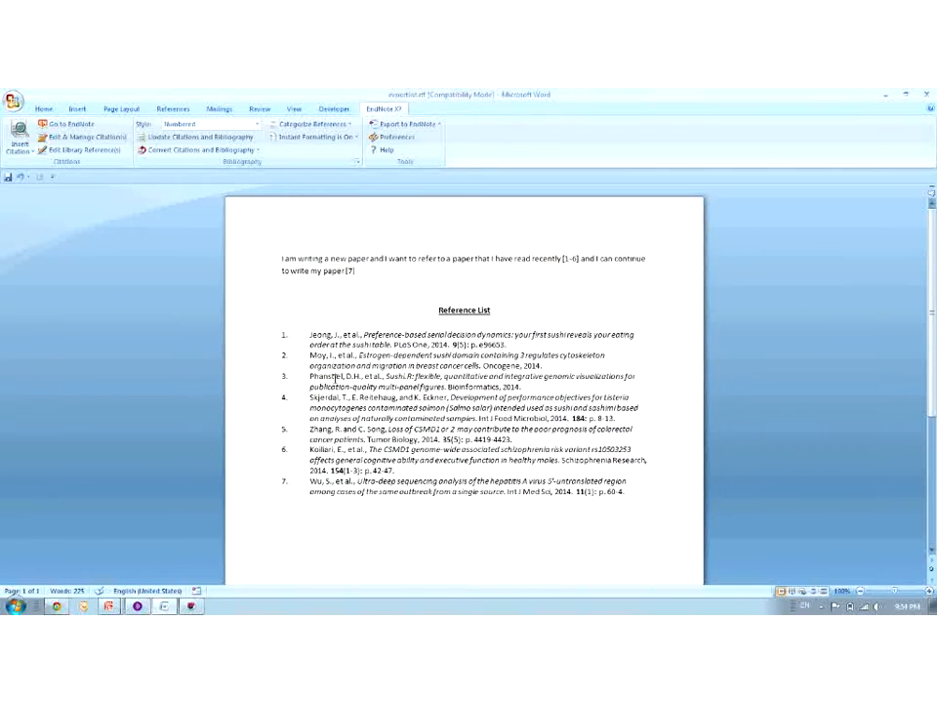
Apply the Glob Ecol Biogeogr style chosen from the full EndNote style list
left_click(335, 379)
left_click(214, 127)
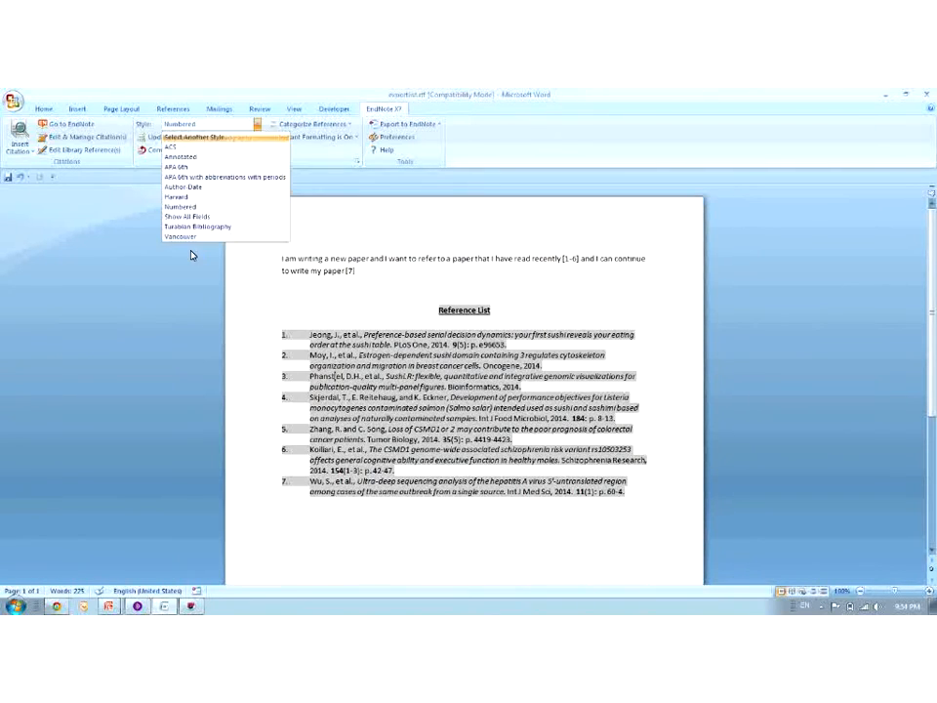
left_click(202, 139)
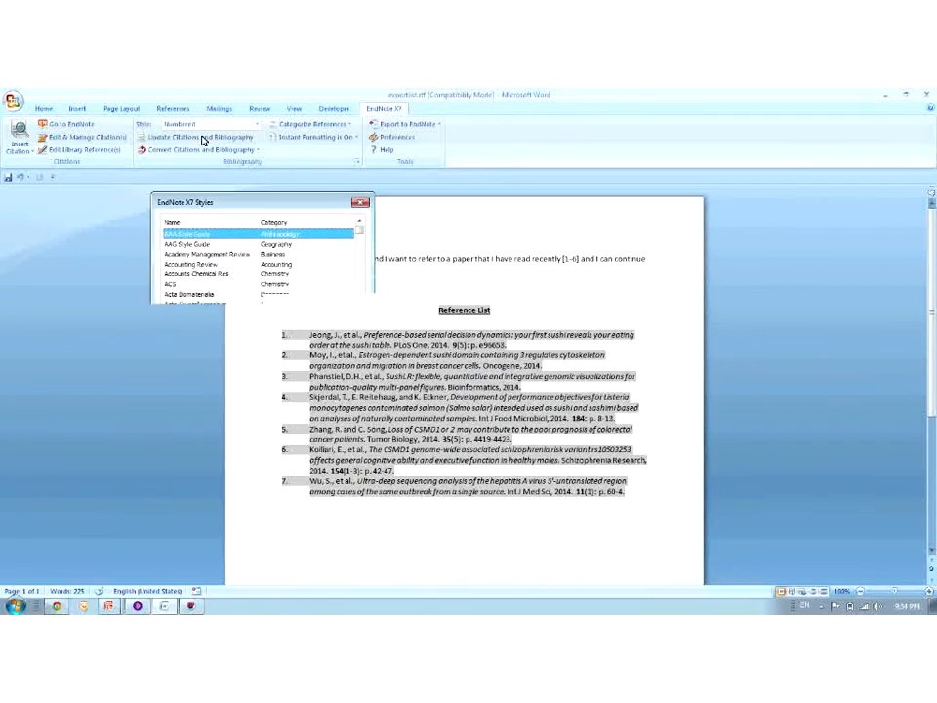
left_click_drag(209, 203, 540, 207)
left_click_drag(640, 234, 637, 270)
scroll(485, 255, "down", 15)
left_click(484, 255)
left_click(544, 333)
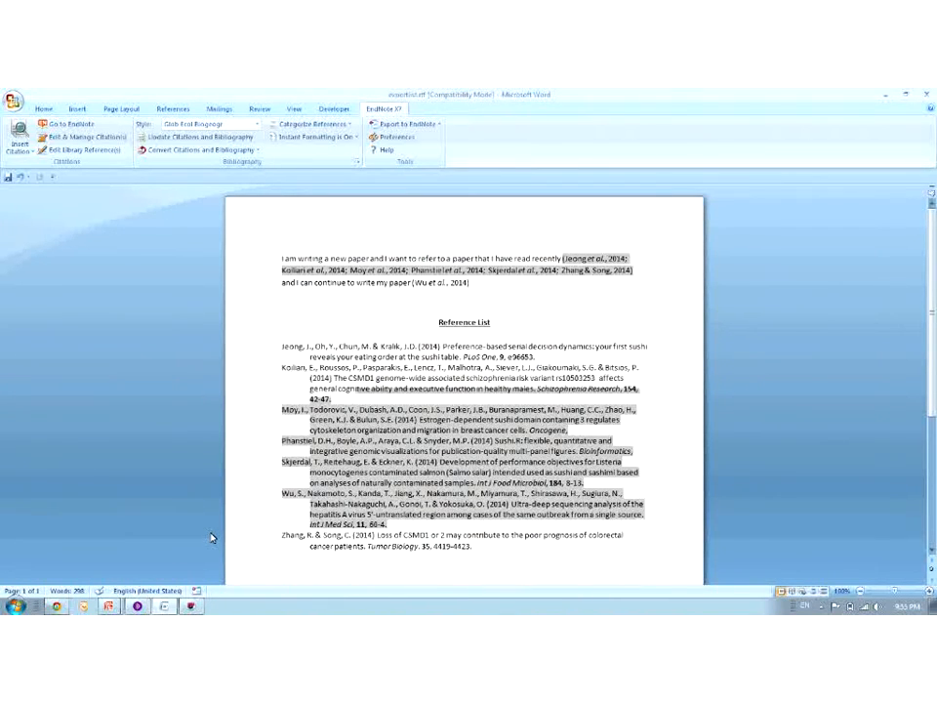
left_click(138, 607)
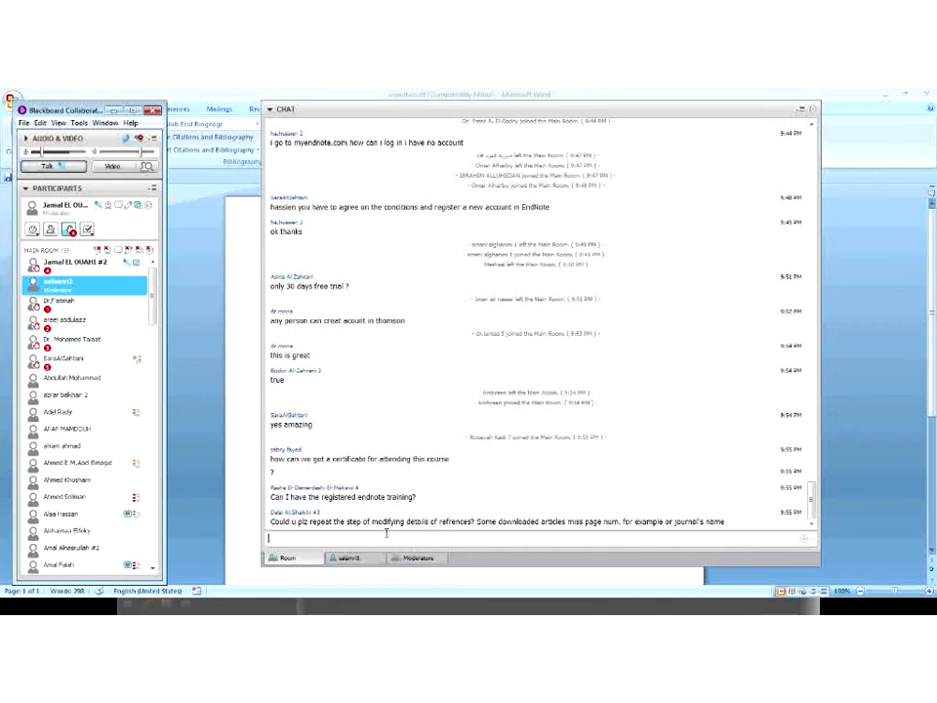
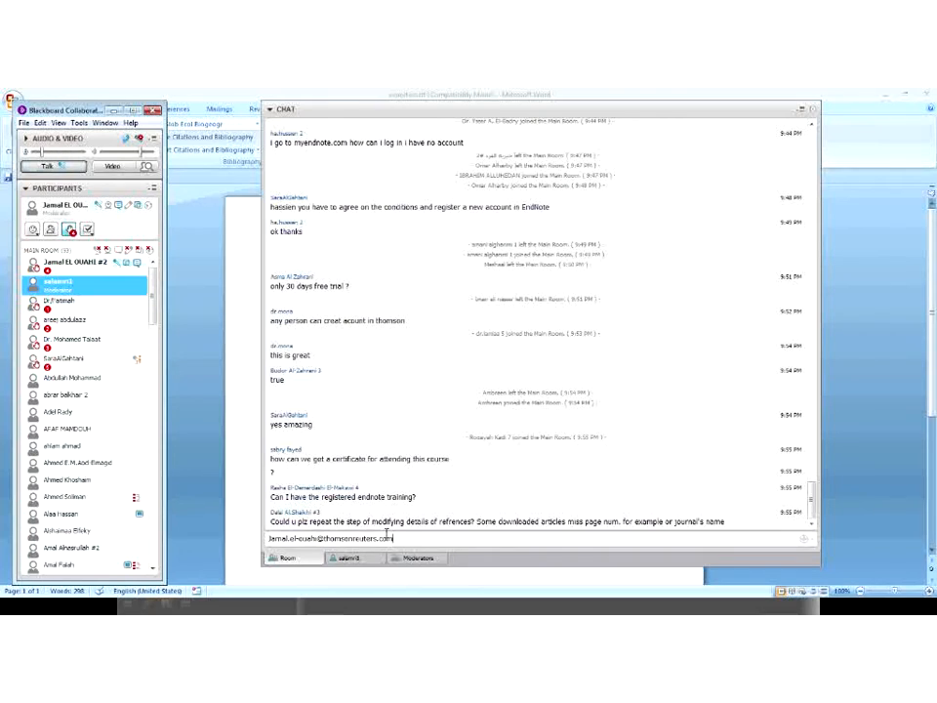
Send the presenter's Thomson Reuters contact e-mail address as a chat message
key("Return")
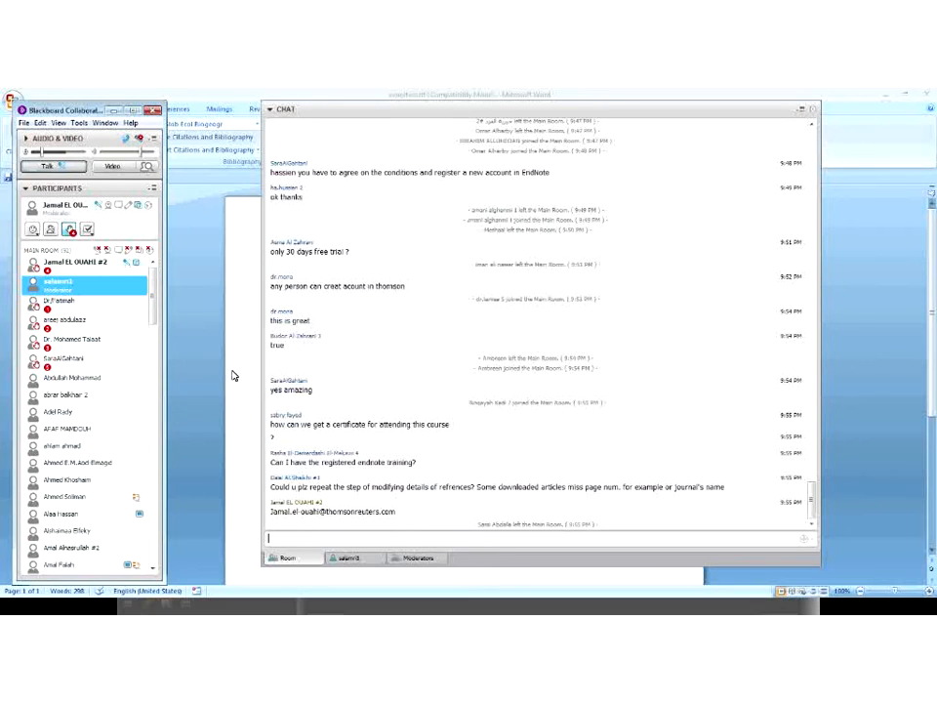
left_click(229, 375)
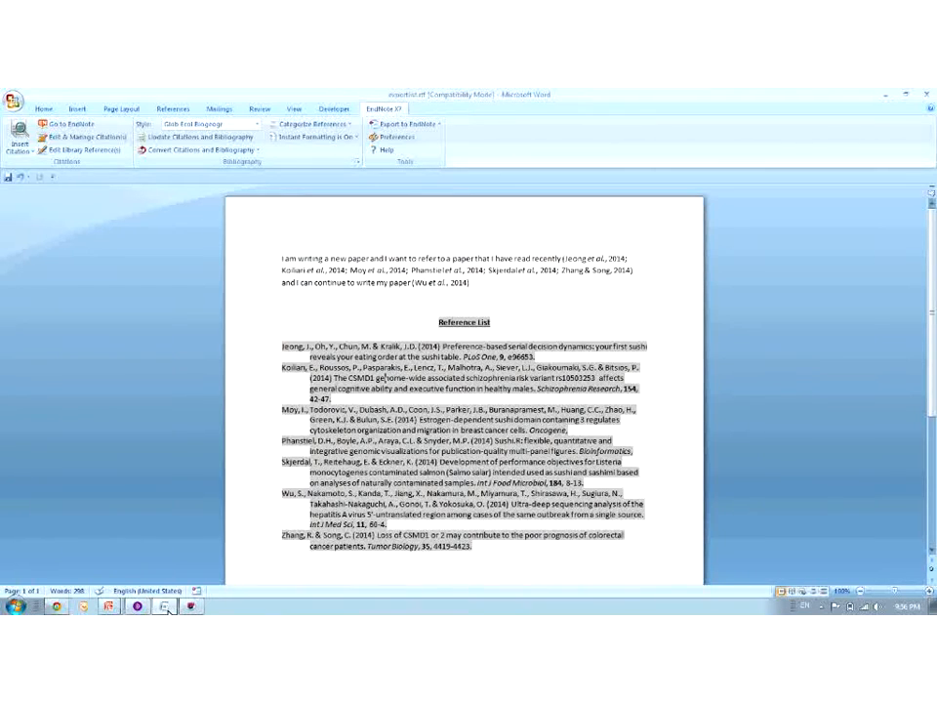
Open the Safe sushi reference's details from My References in EndNote Web
left_click(111, 607)
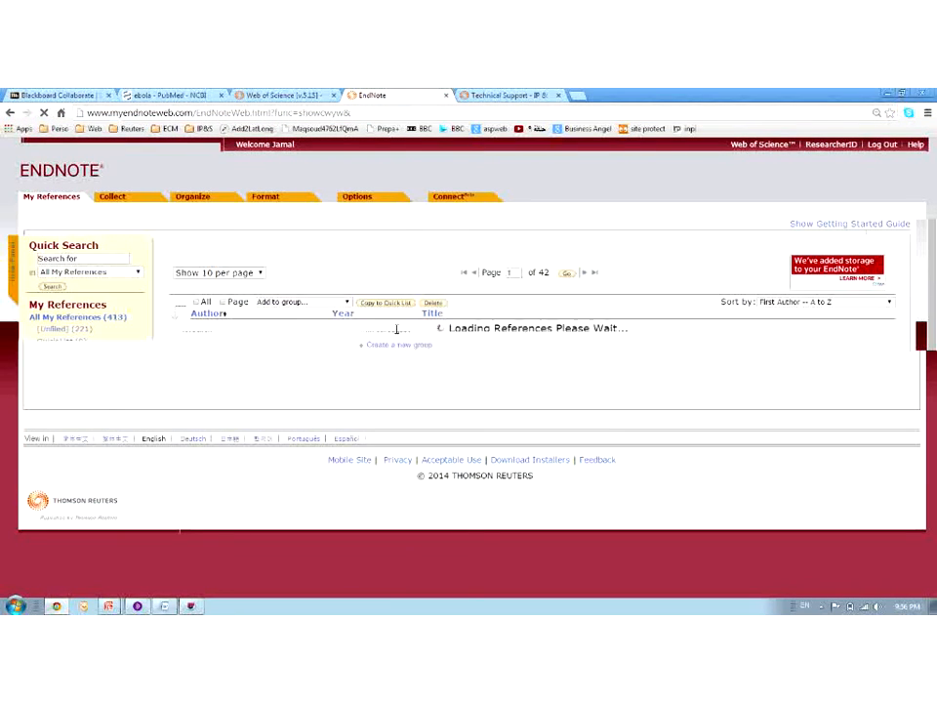
left_click(106, 197)
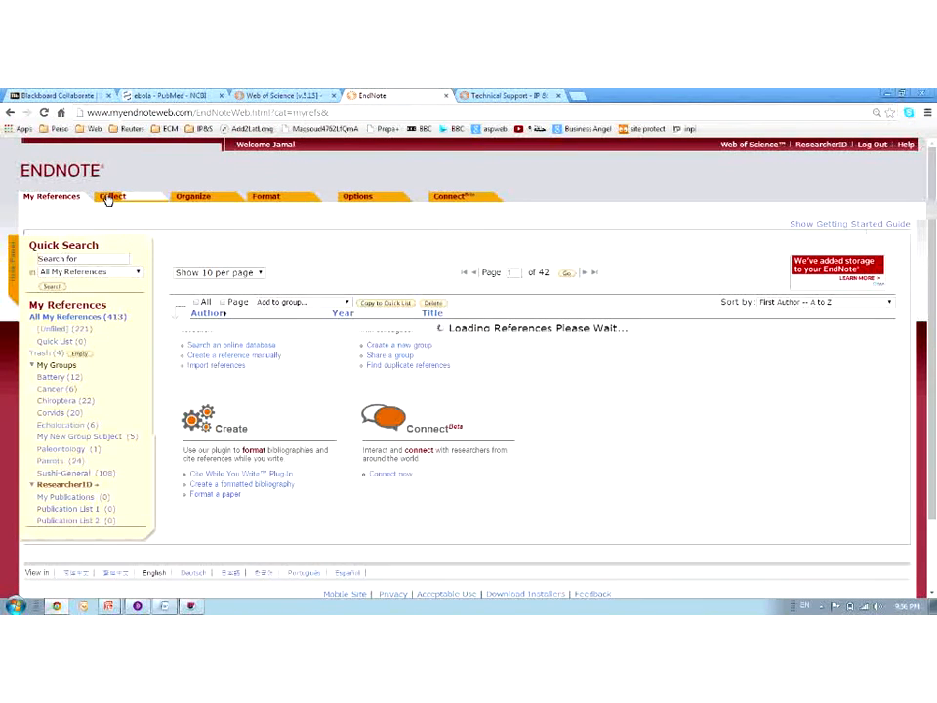
left_click(55, 197)
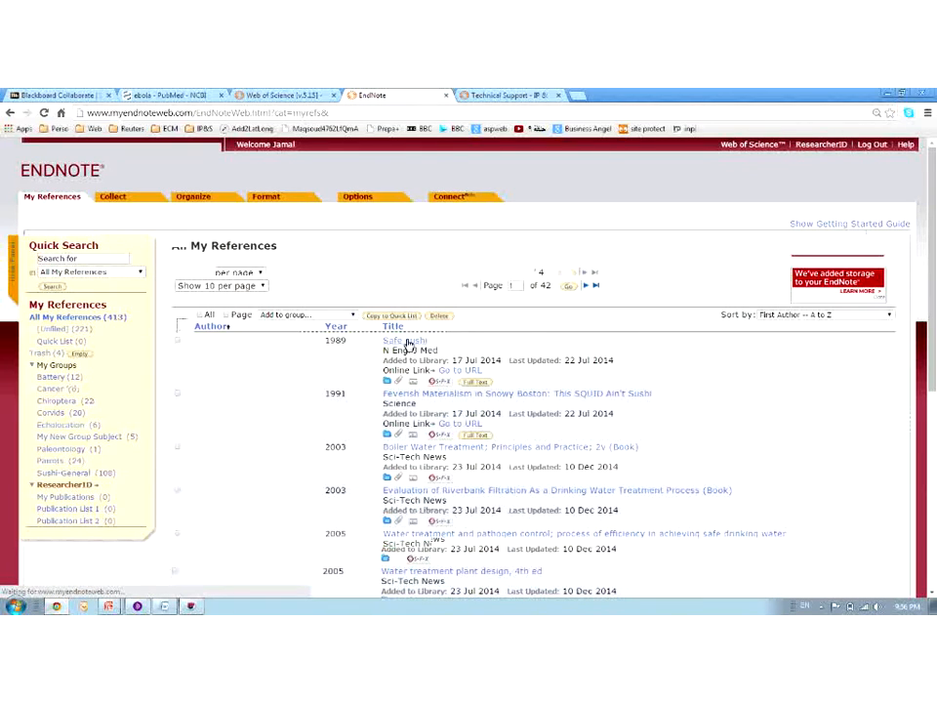
left_click(410, 346)
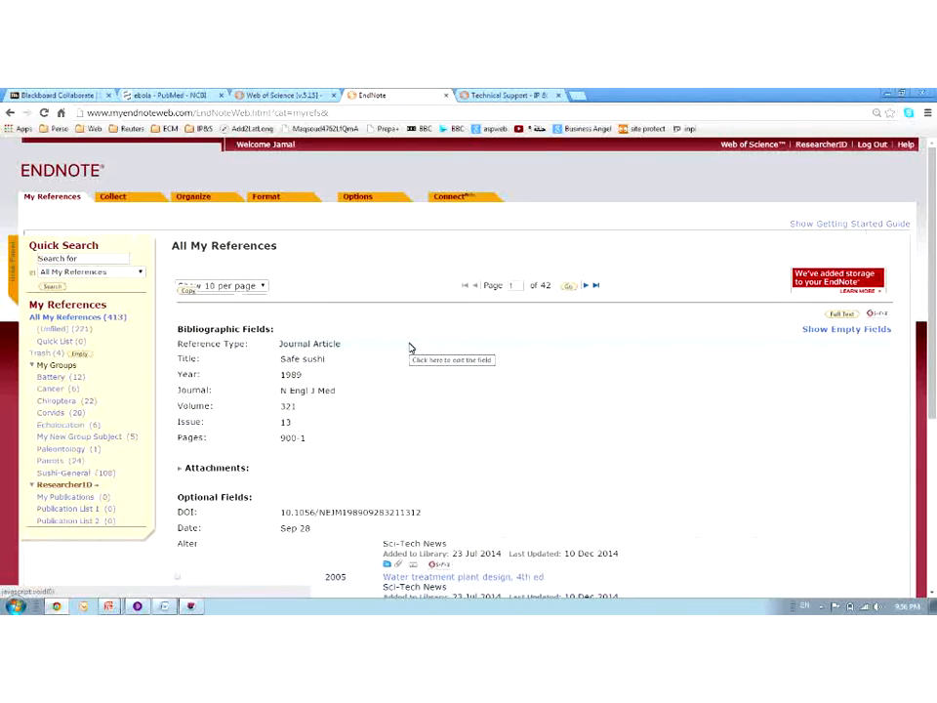
Change the Journal field to 'New England Journal of Medicine' and save the reference
left_click(332, 392)
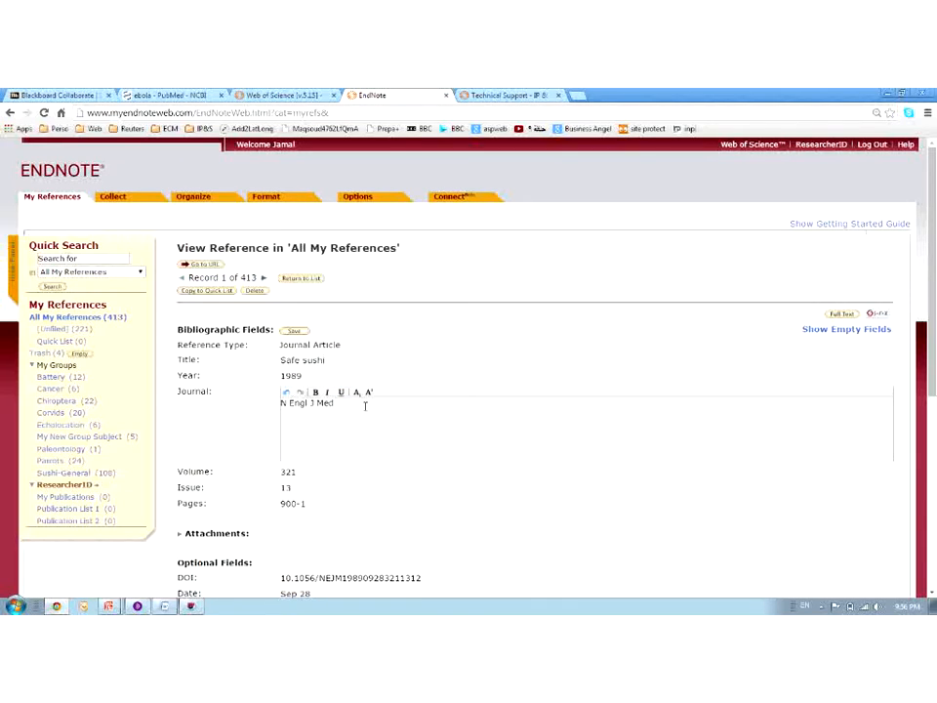
triple_click(366, 406)
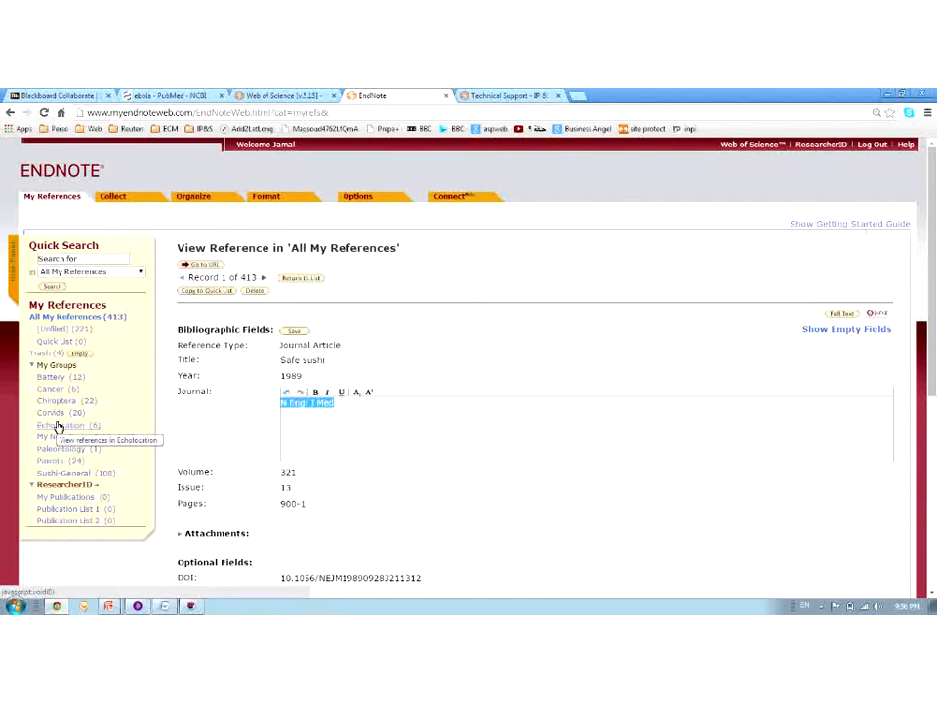
type("New Eng")
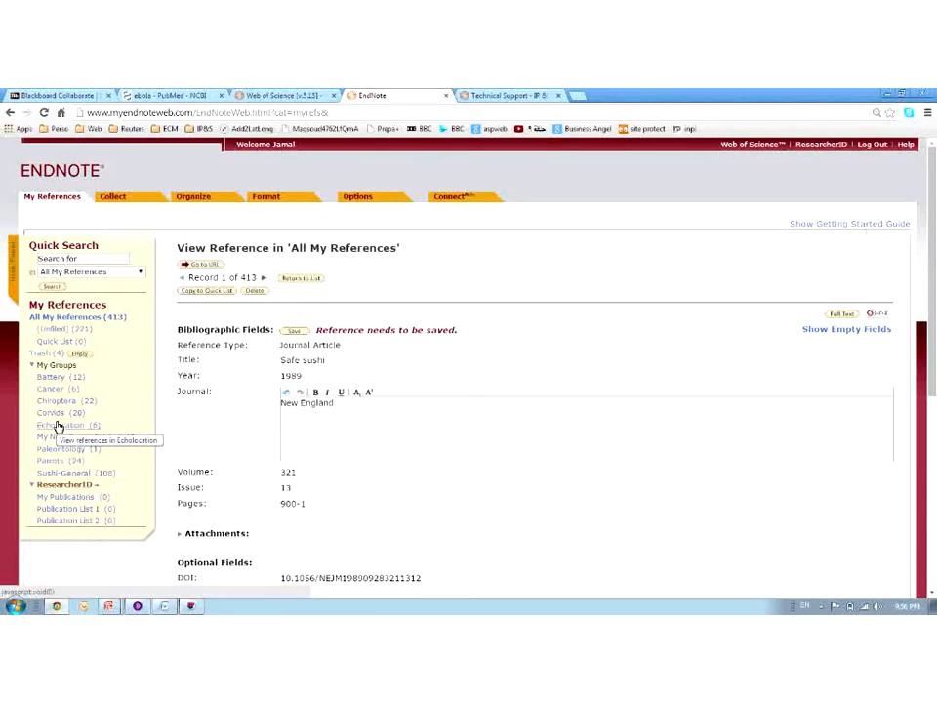
key("ctrl+z")
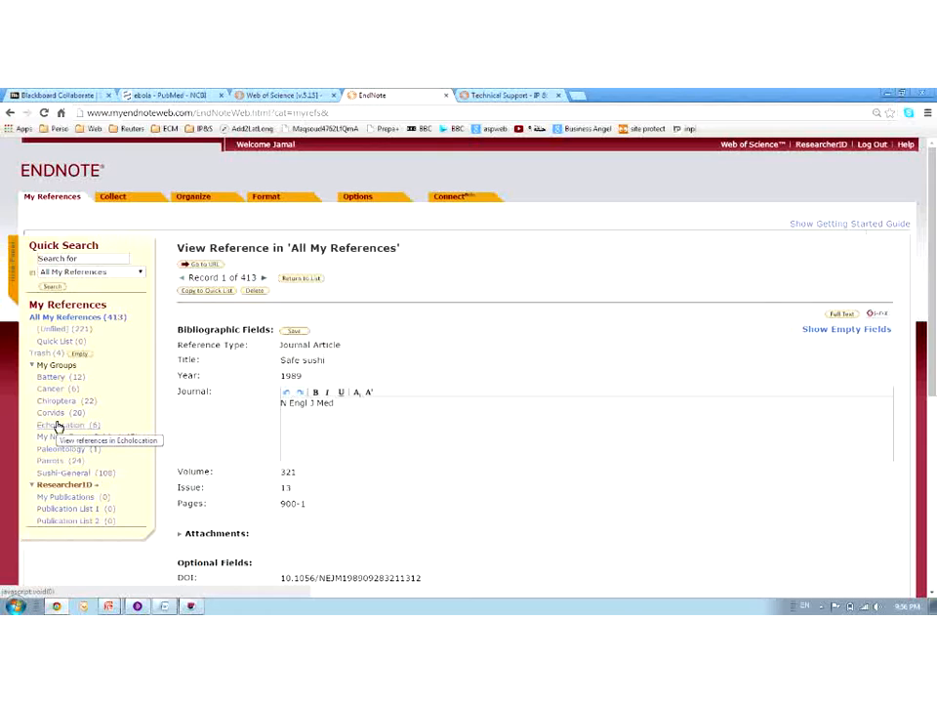
type("A")
left_click_drag(380, 413, 163, 412)
type("New Eng")
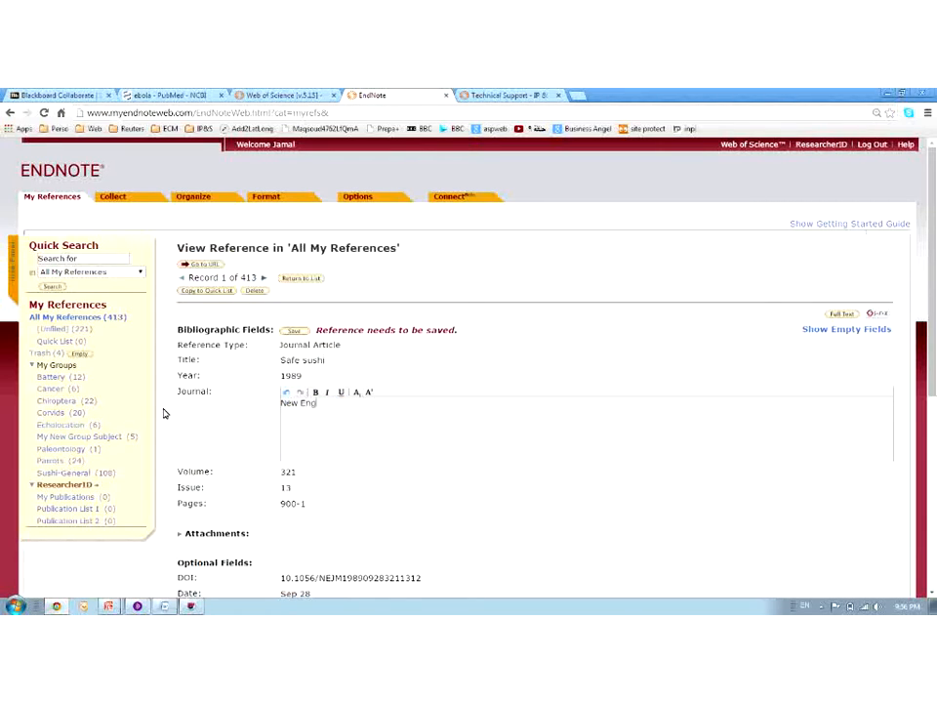
type("land Journal of Medicine")
left_click(295, 331)
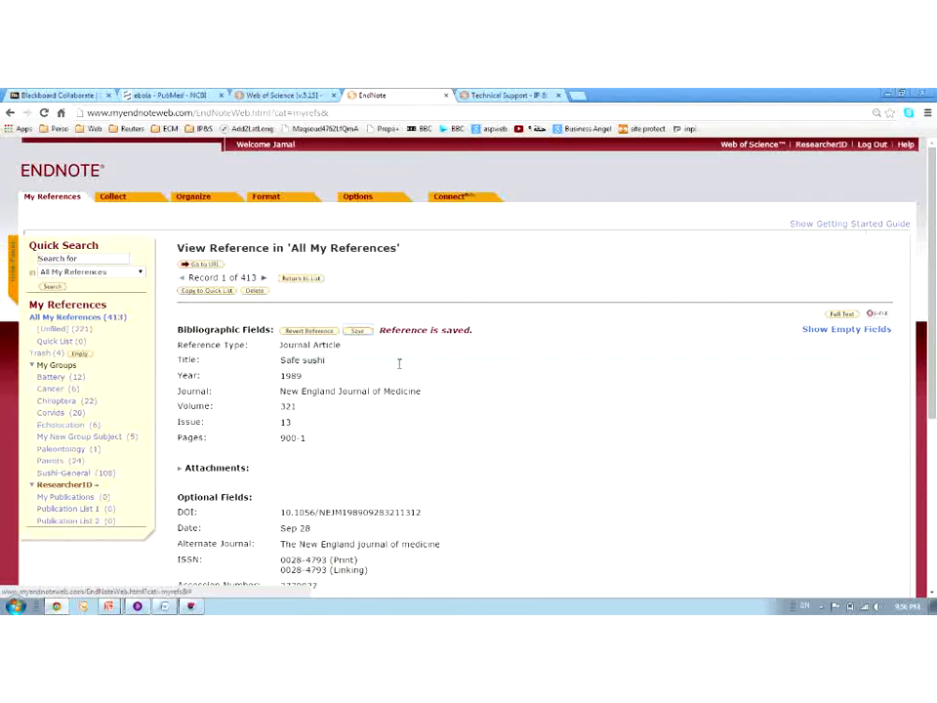
left_click_drag(296, 391, 427, 390)
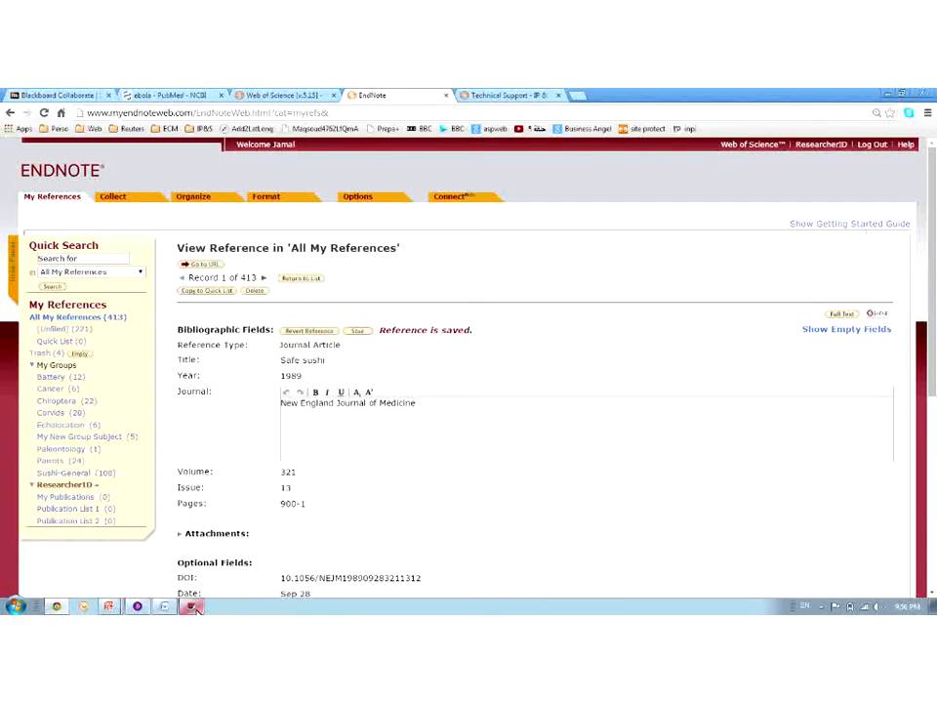
mouse_move(192, 606)
left_click(164, 606)
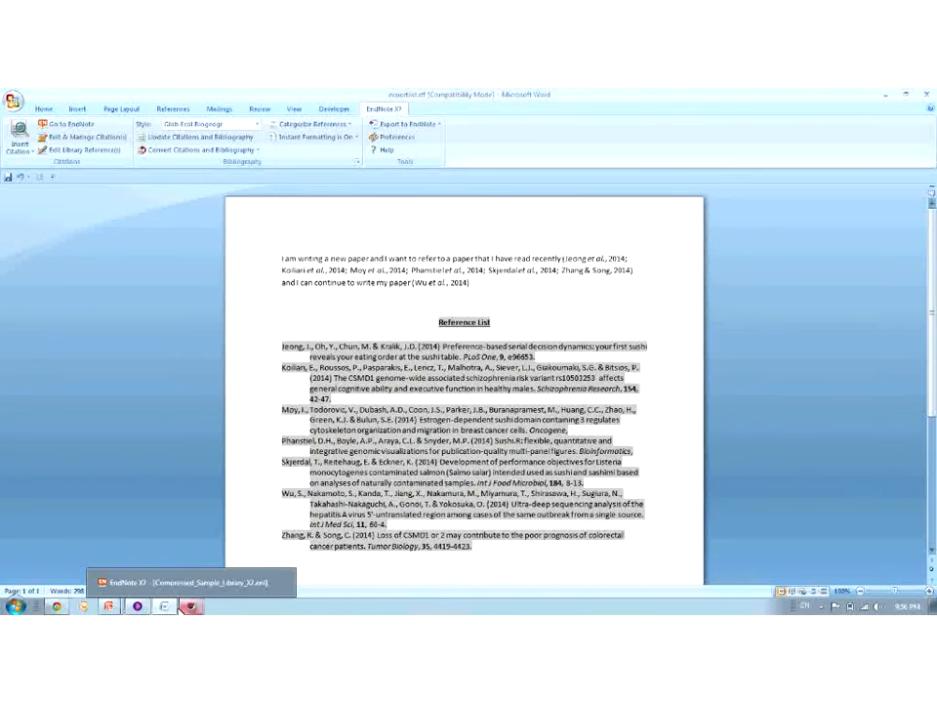
left_click(143, 606)
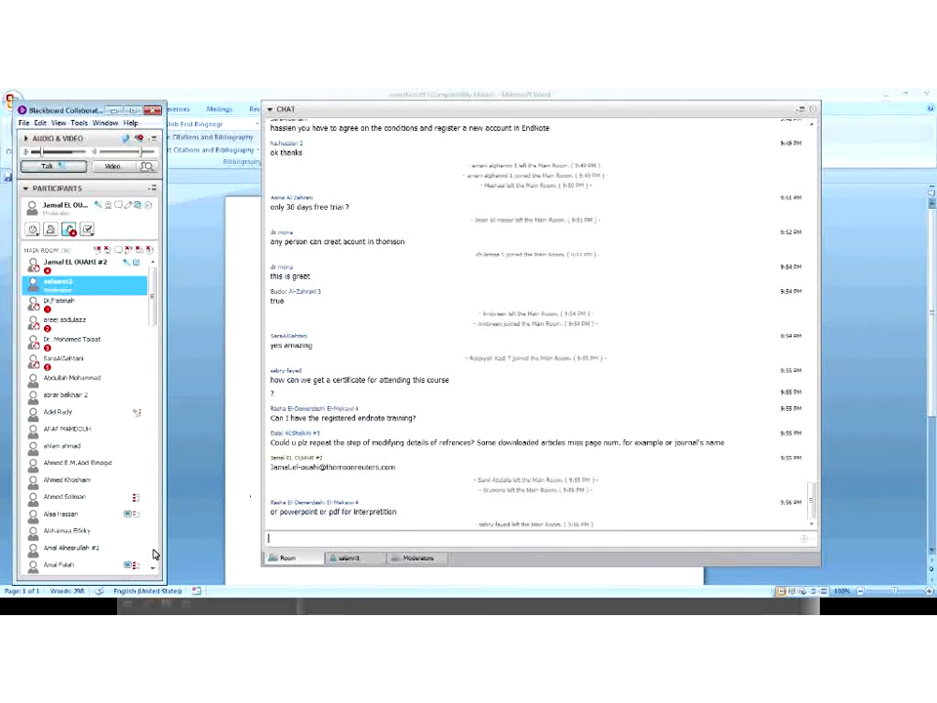
key("alt+Tab")
key("alt+Tab")
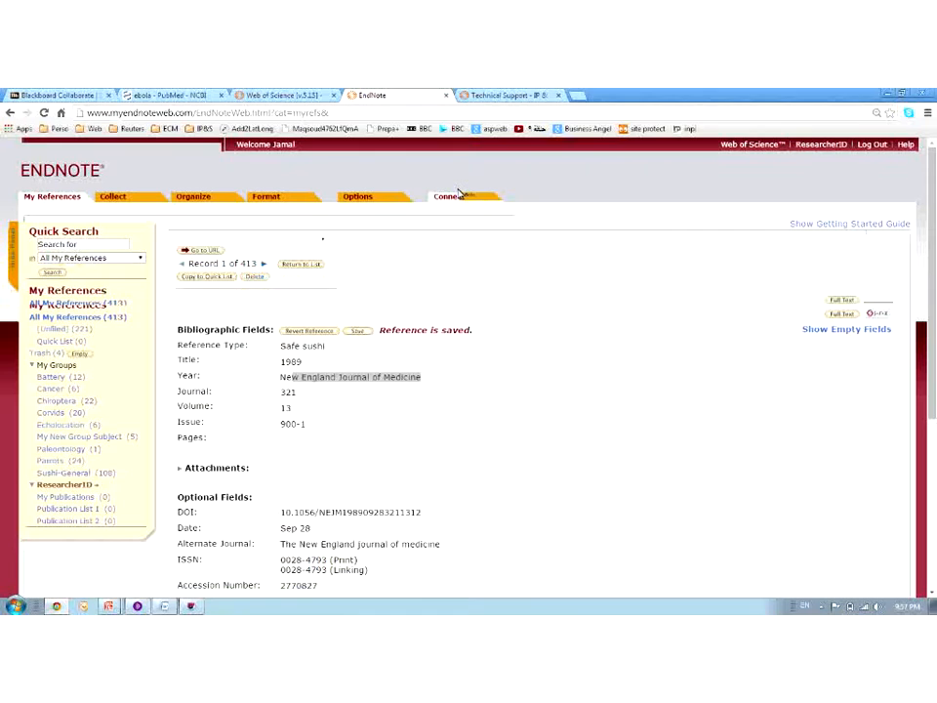
Open EndNote's Training videos page, browse its contents and copy its URL
mouse_move(320, 234)
left_click(314, 263)
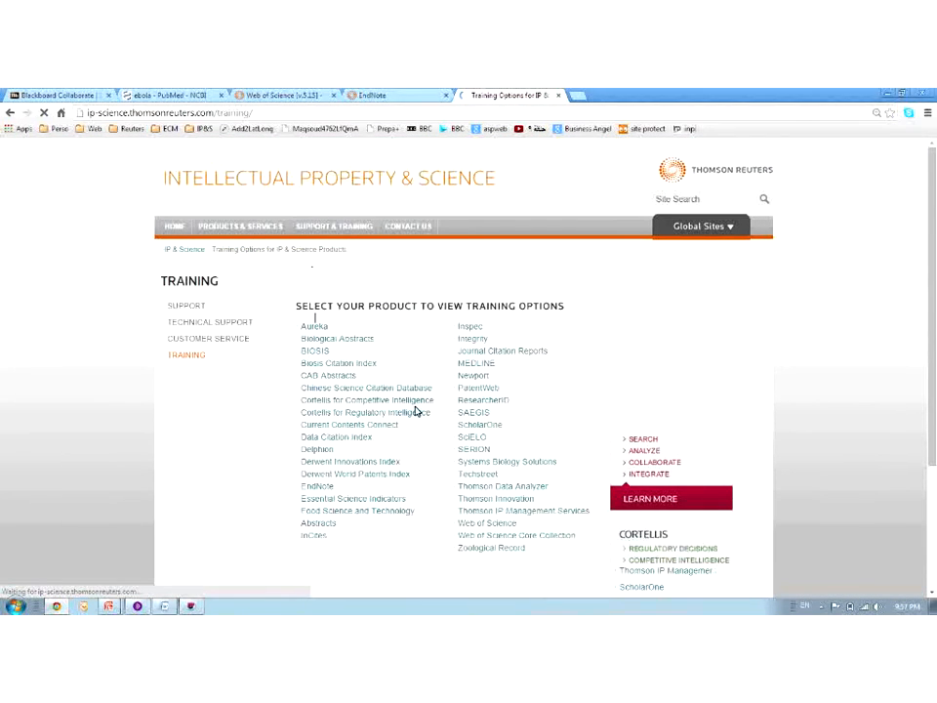
left_click(311, 488)
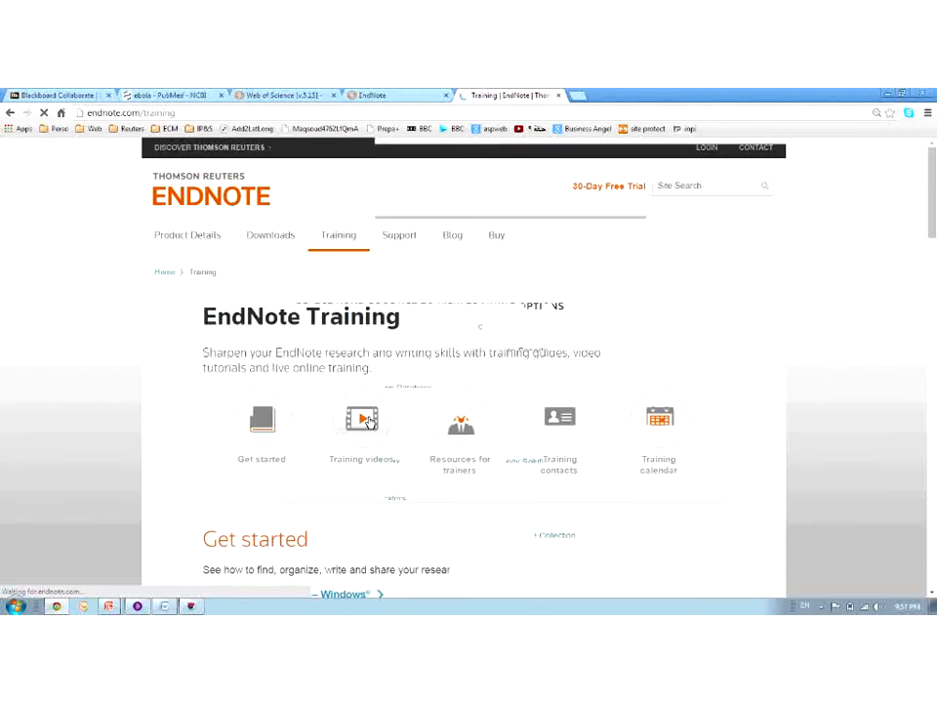
left_click(360, 420)
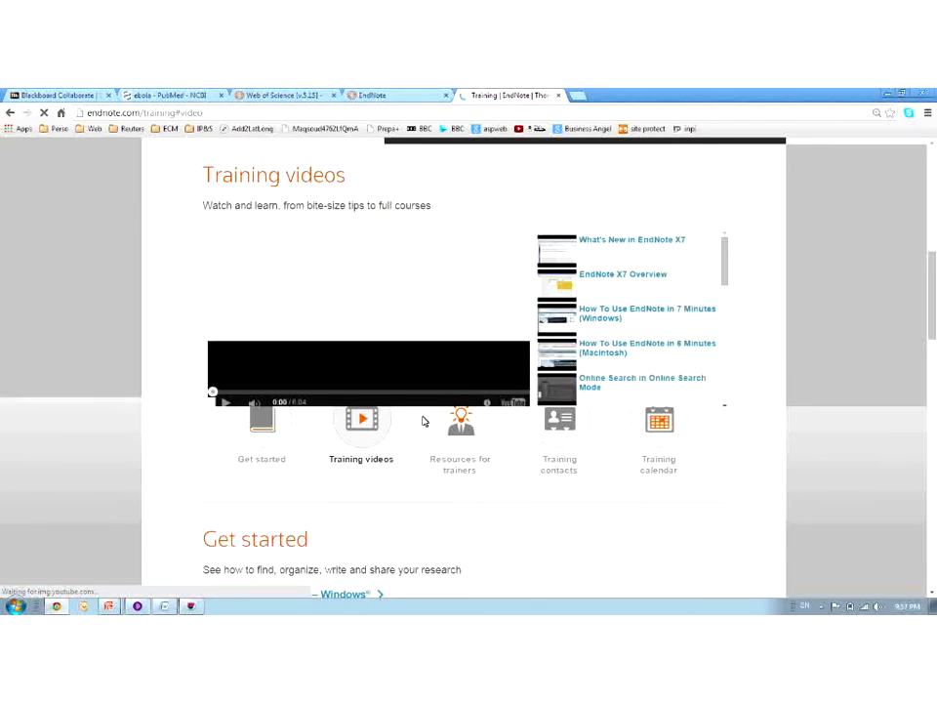
left_click_drag(727, 270, 703, 371)
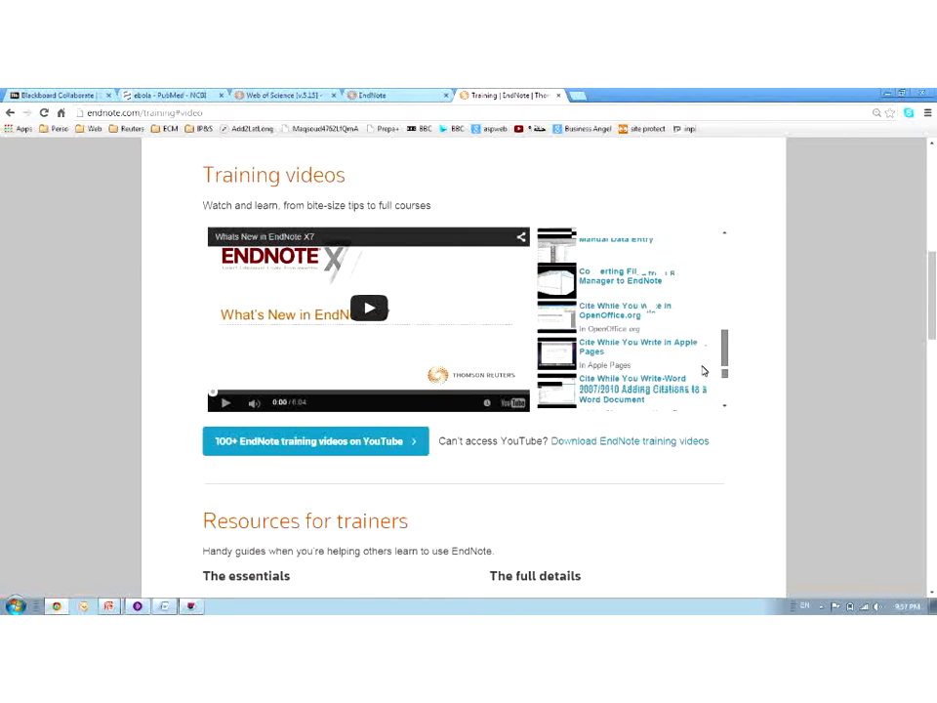
scroll(772, 408, "down", 5)
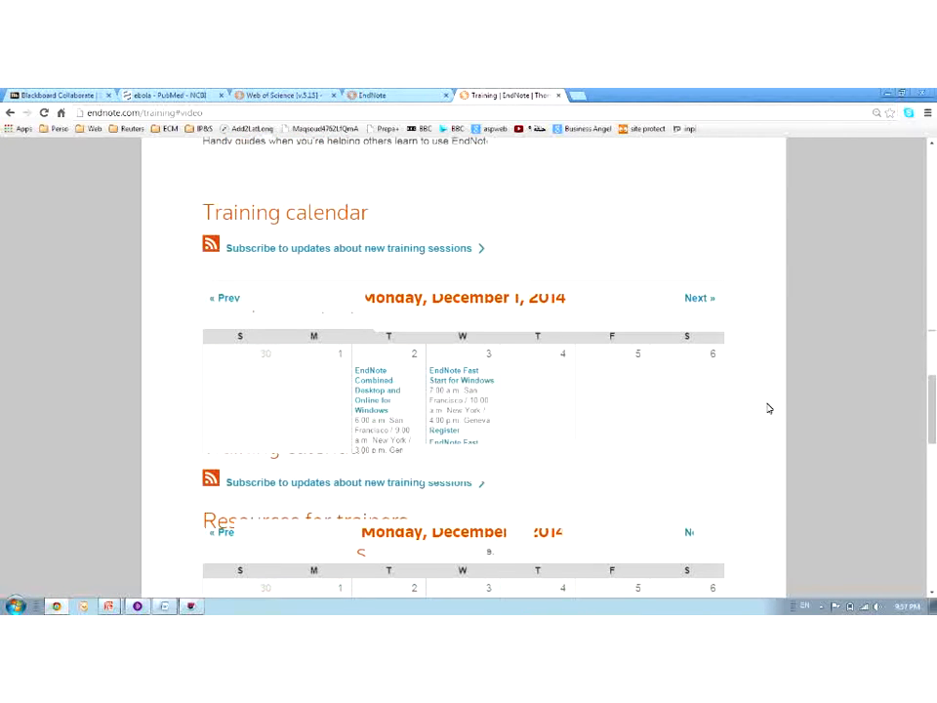
scroll(747, 362, "down", 2)
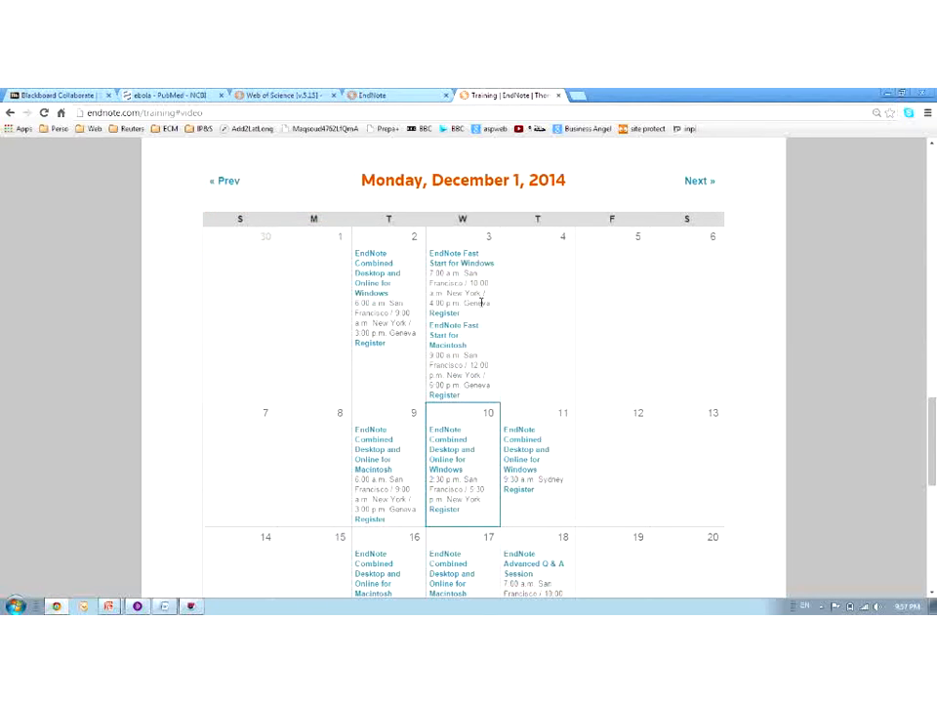
scroll(772, 349, "up", 3)
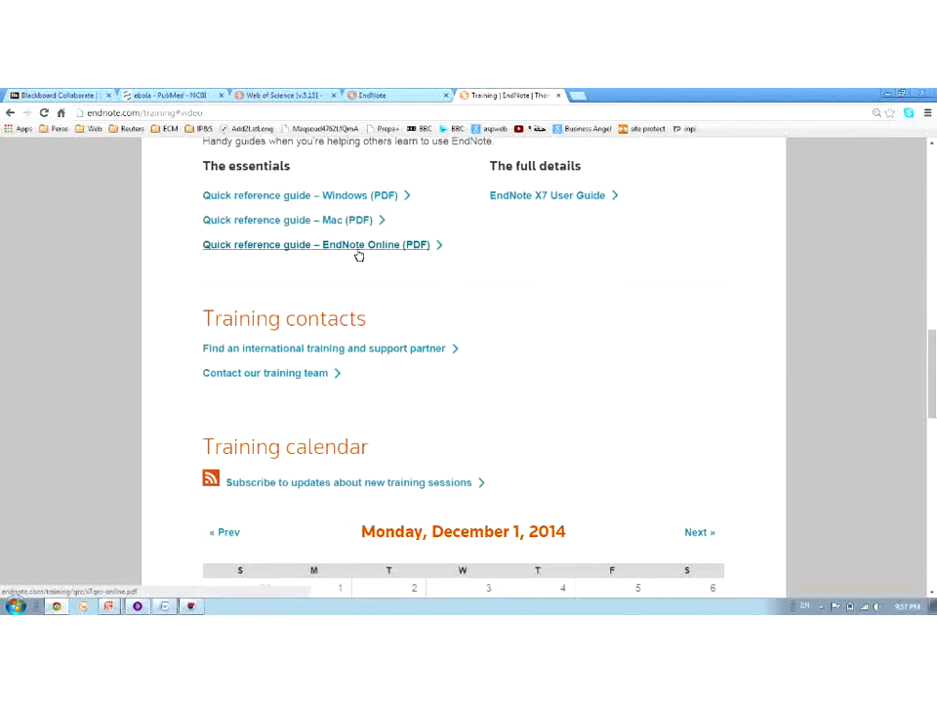
left_click(146, 112)
key("ctrl+c")
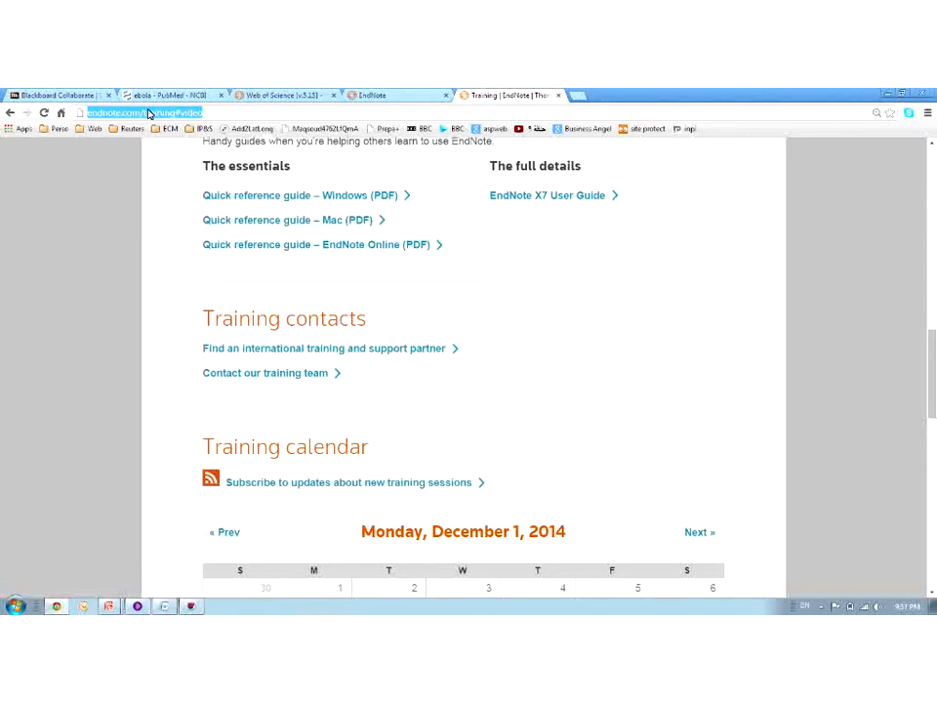
Post the endnote.com/training#video page link in the Collaborate chat
left_click(137, 607)
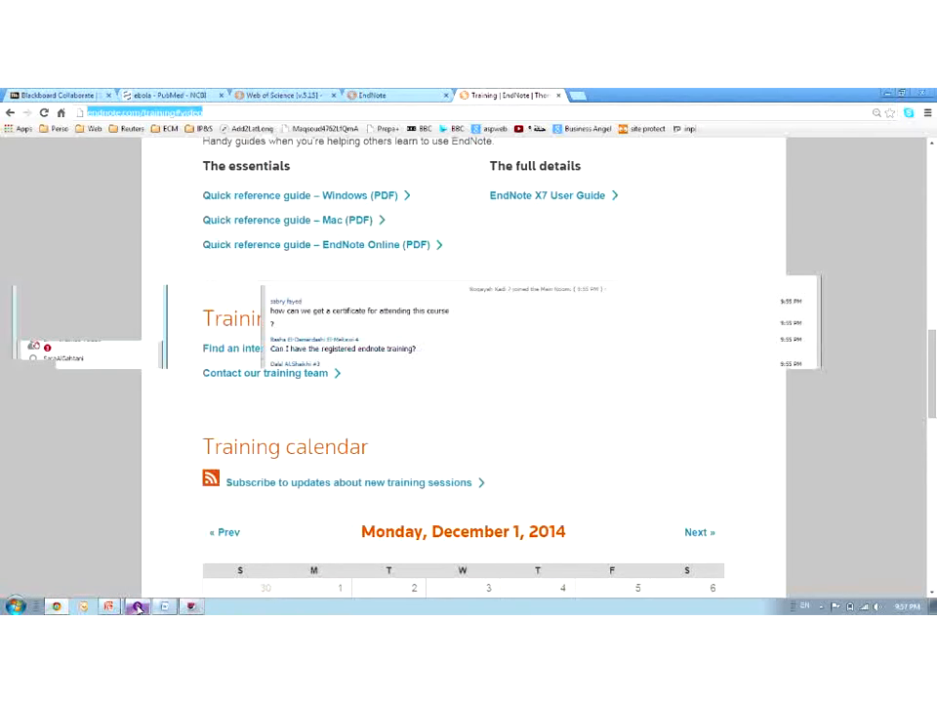
left_click(388, 537)
key("ctrl+v")
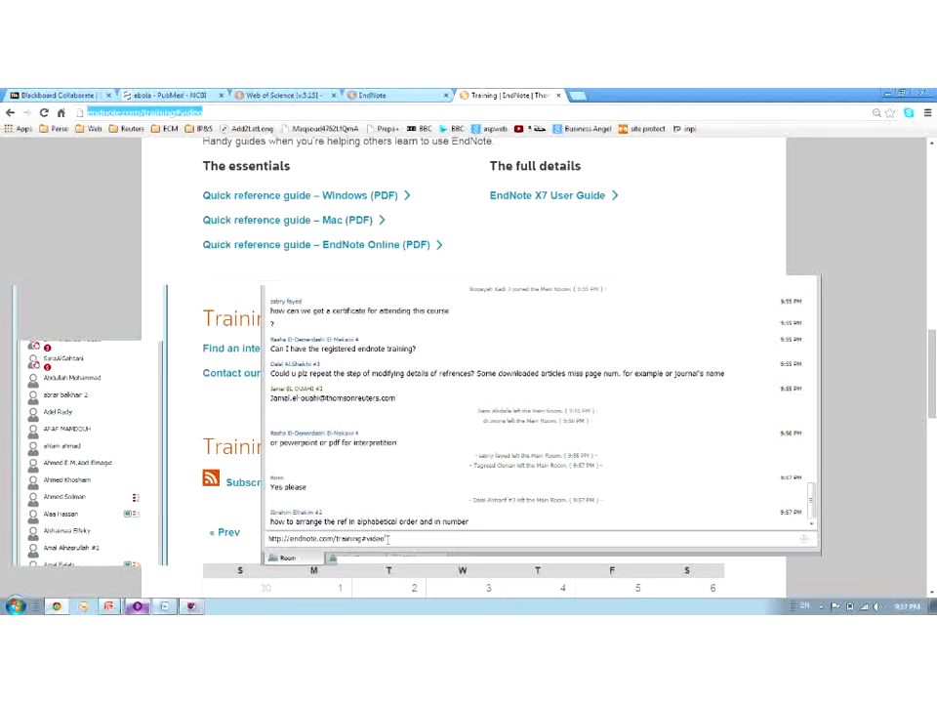
key("Return")
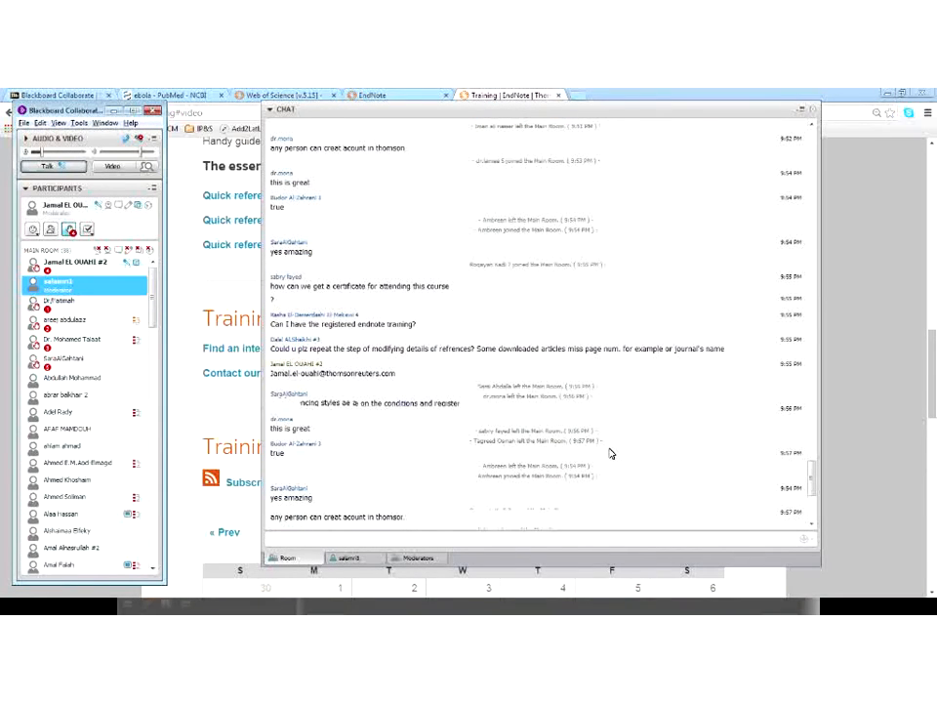
Copy the wokinfo.com training-support link from the chat and post it again
left_click_drag(427, 378, 271, 380)
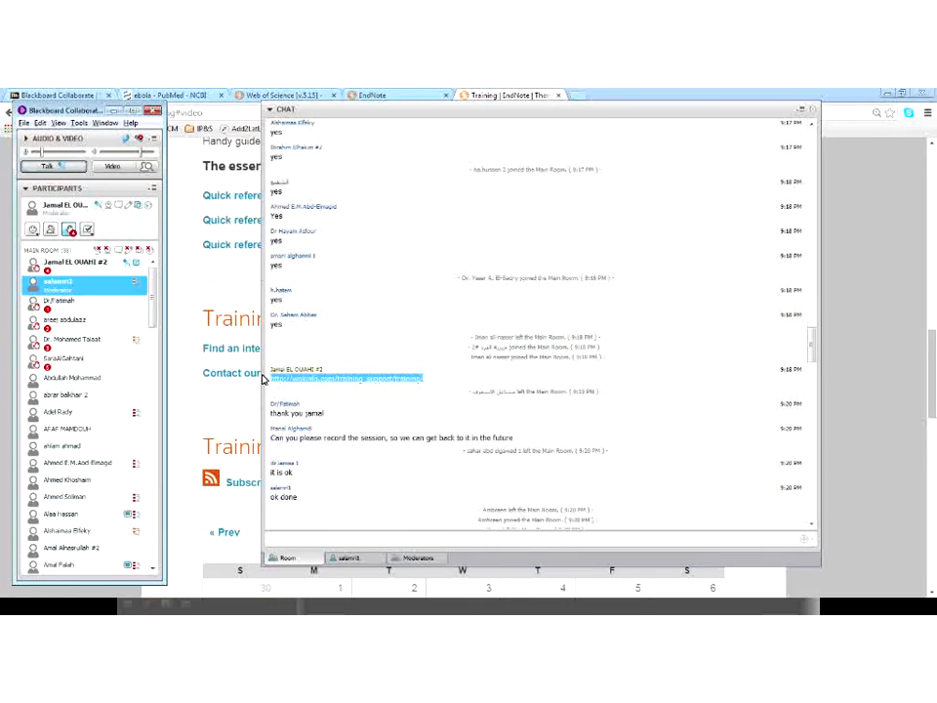
left_click(356, 532)
type("http://wokinfo.com/training_support/training/")
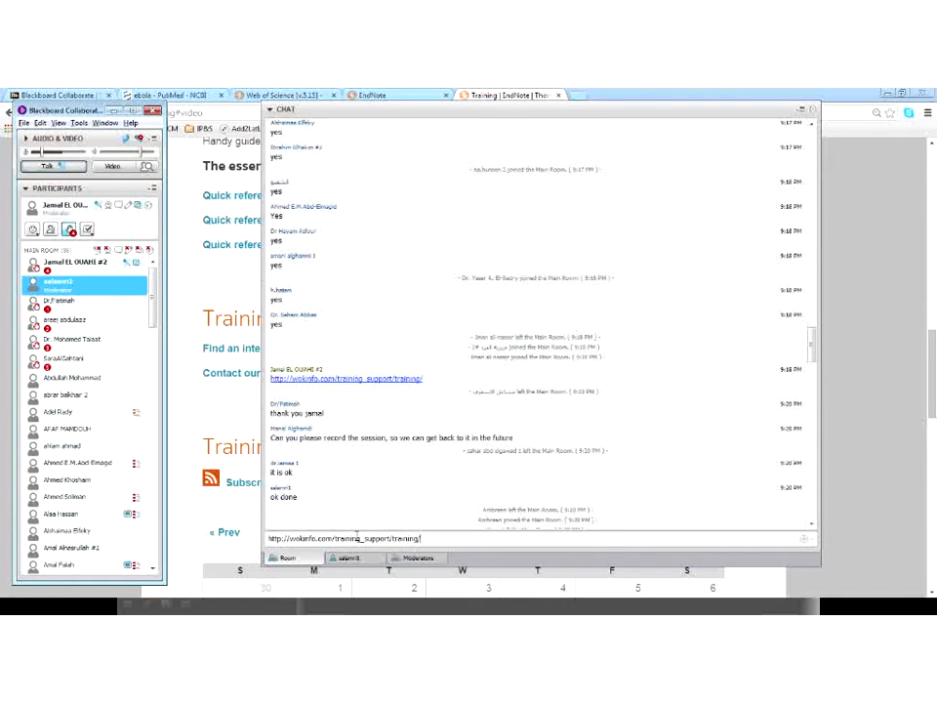
key("Return")
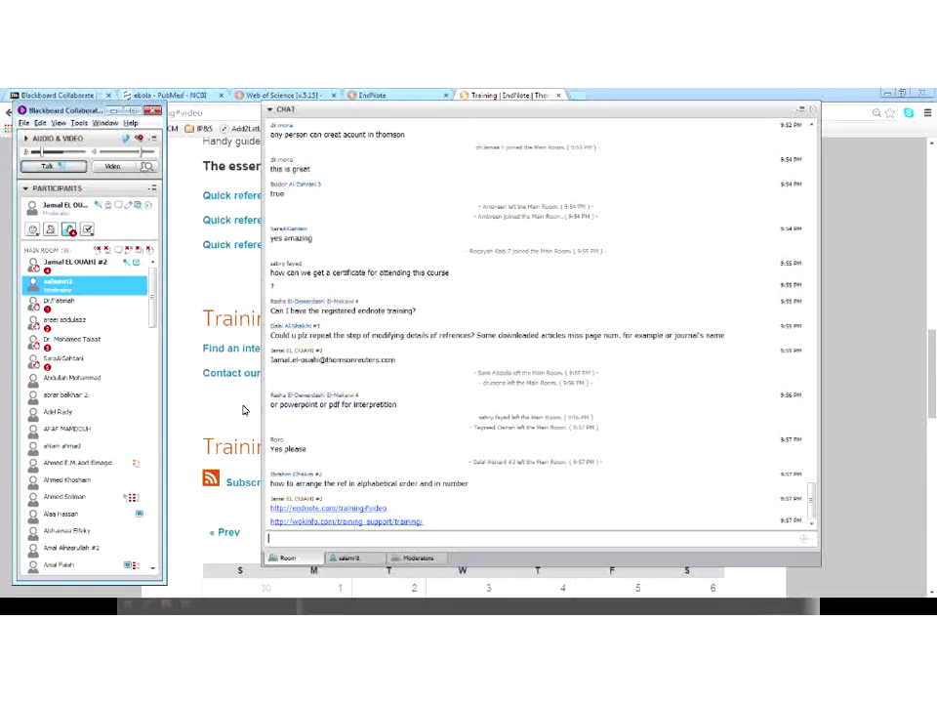
left_click(244, 410)
mouse_move(138, 606)
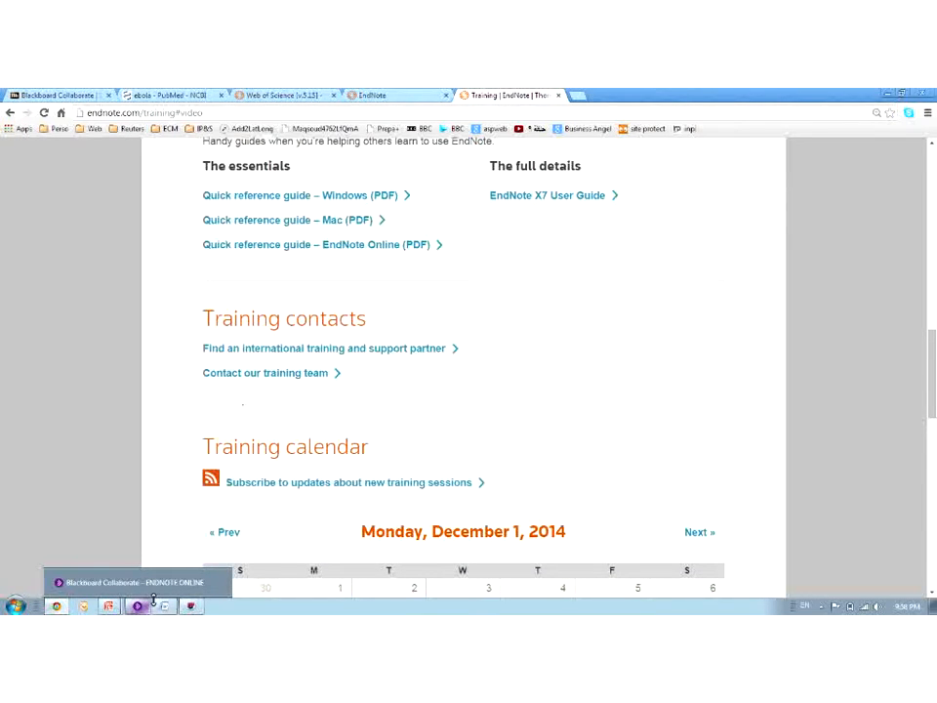
Show the saved Safe sushi record in EndNote Web, then return to the Word document
left_click(411, 97)
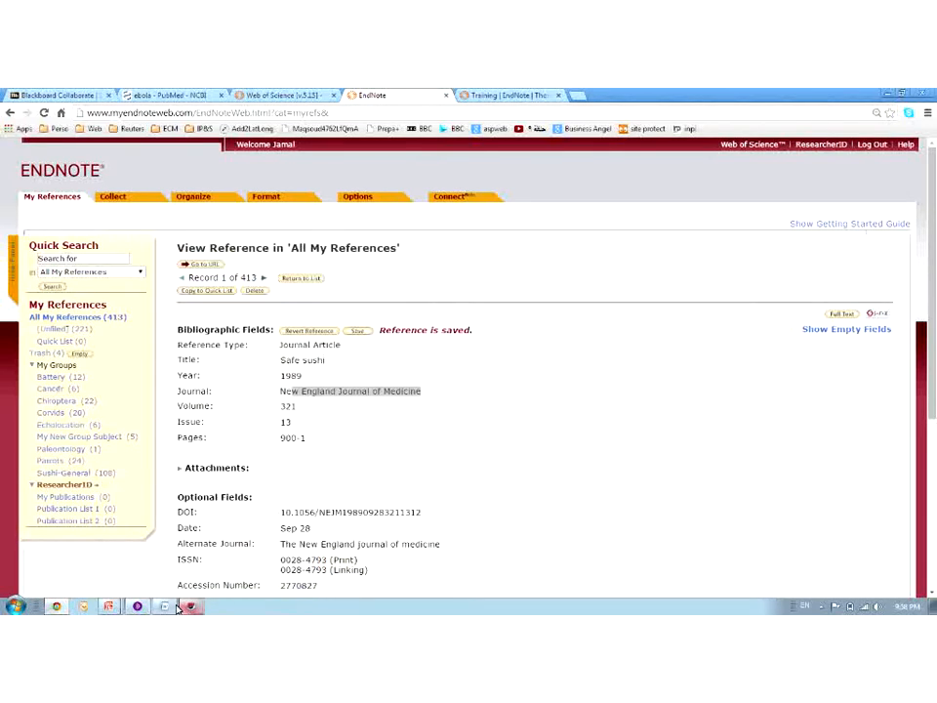
left_click(186, 606)
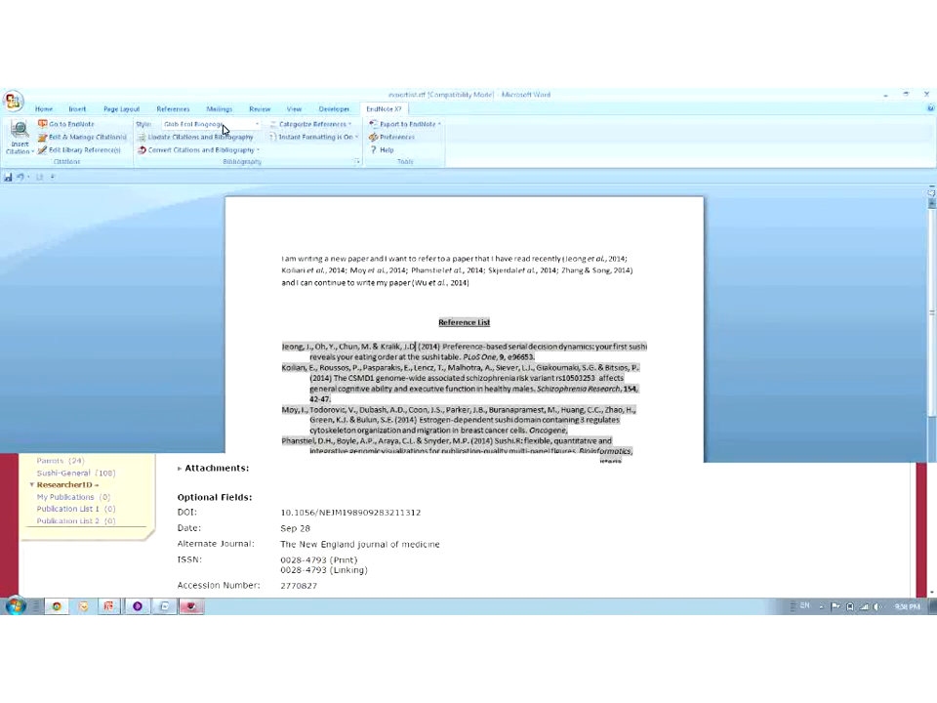
Switch the Word citations and reference list to Numbered style, then return to EndNote Web
left_click(192, 223)
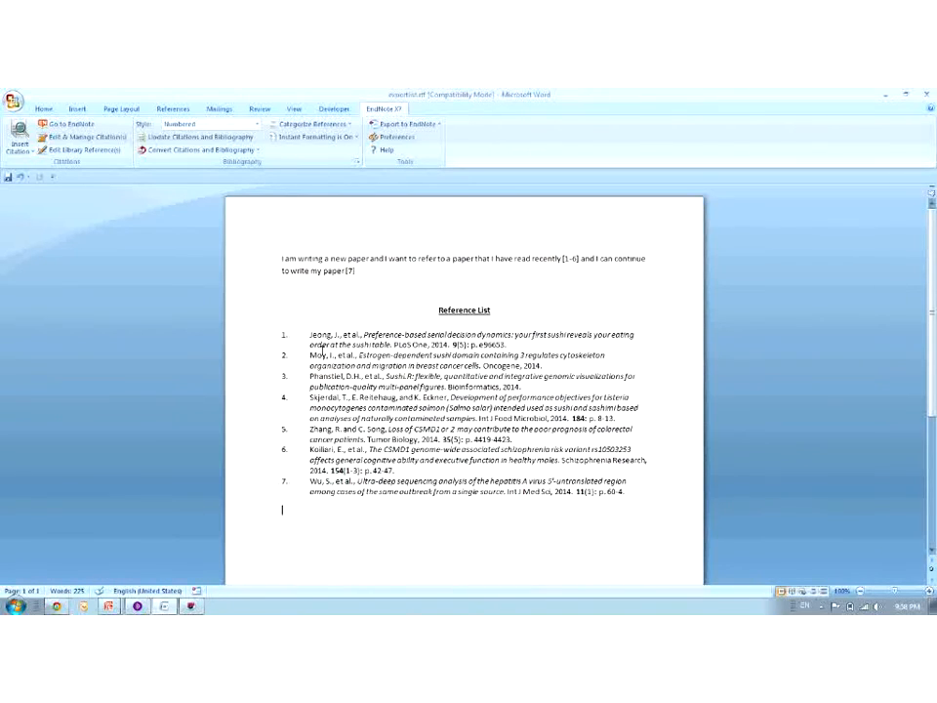
left_click(58, 607)
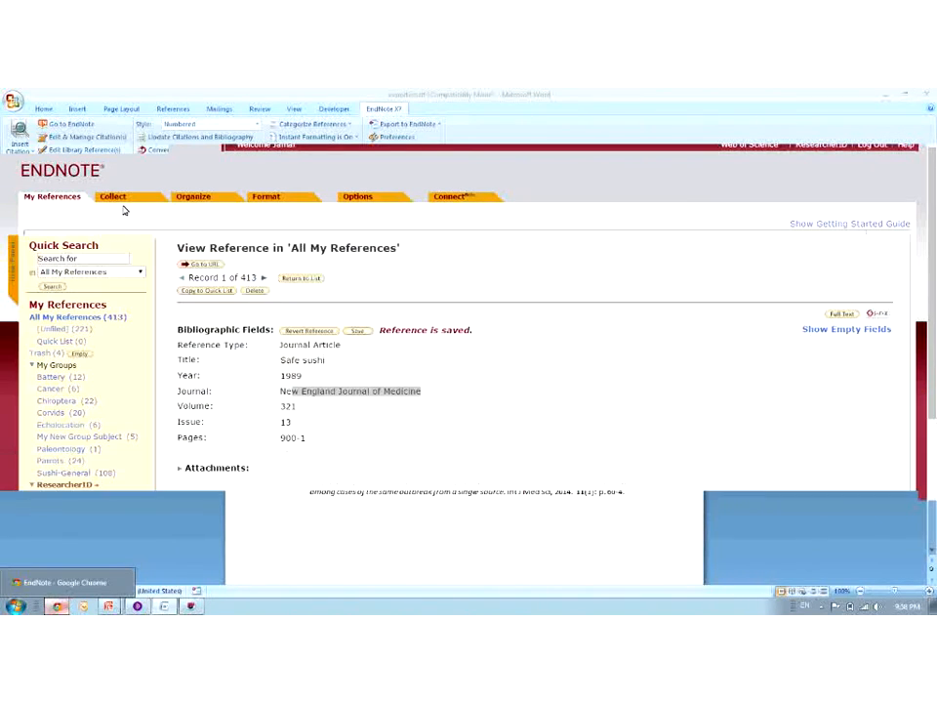
Open My New Group Subject and sort it by Title, then by Source Title A to Z
left_click(65, 441)
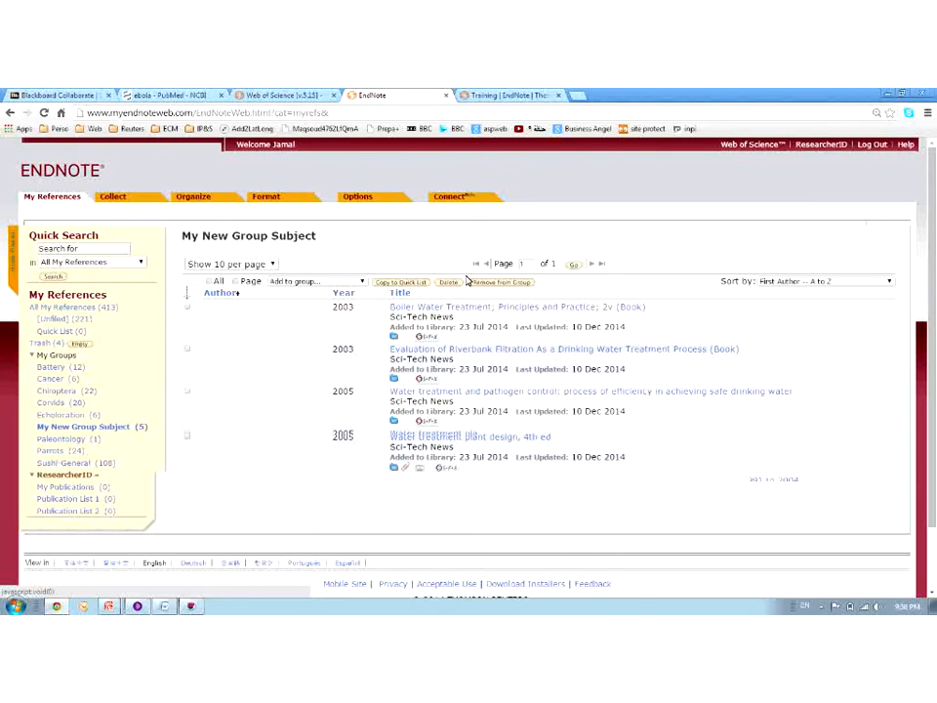
left_click(798, 281)
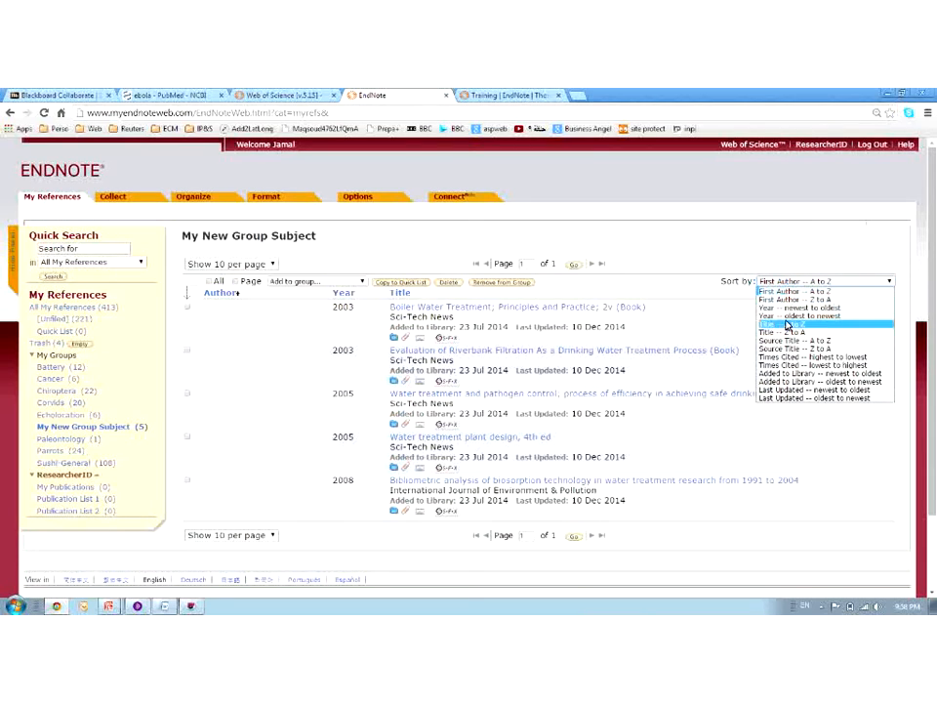
left_click(787, 326)
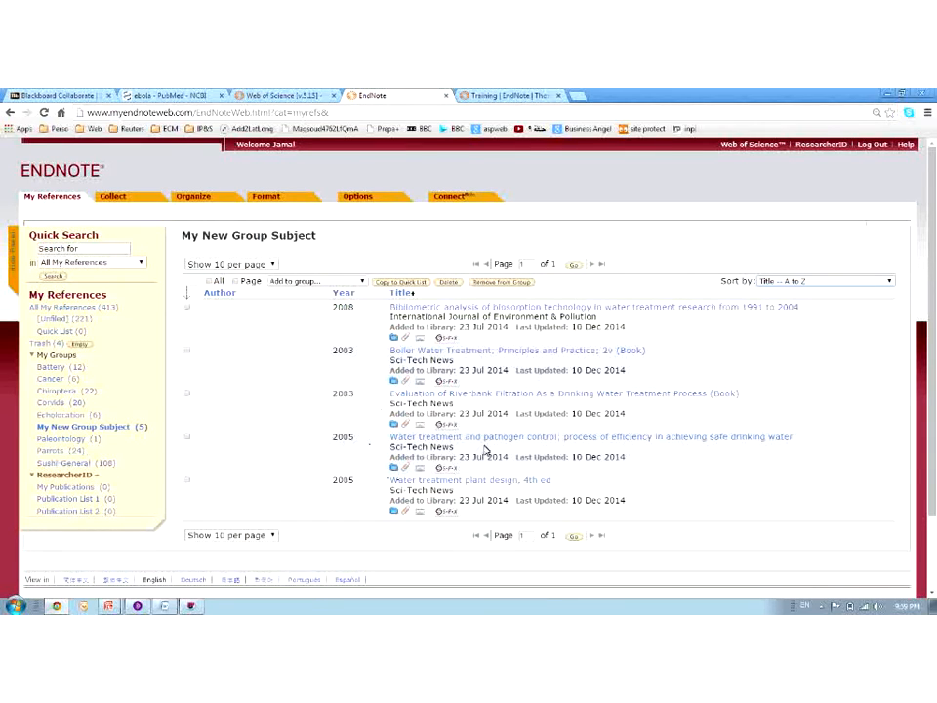
left_click(771, 282)
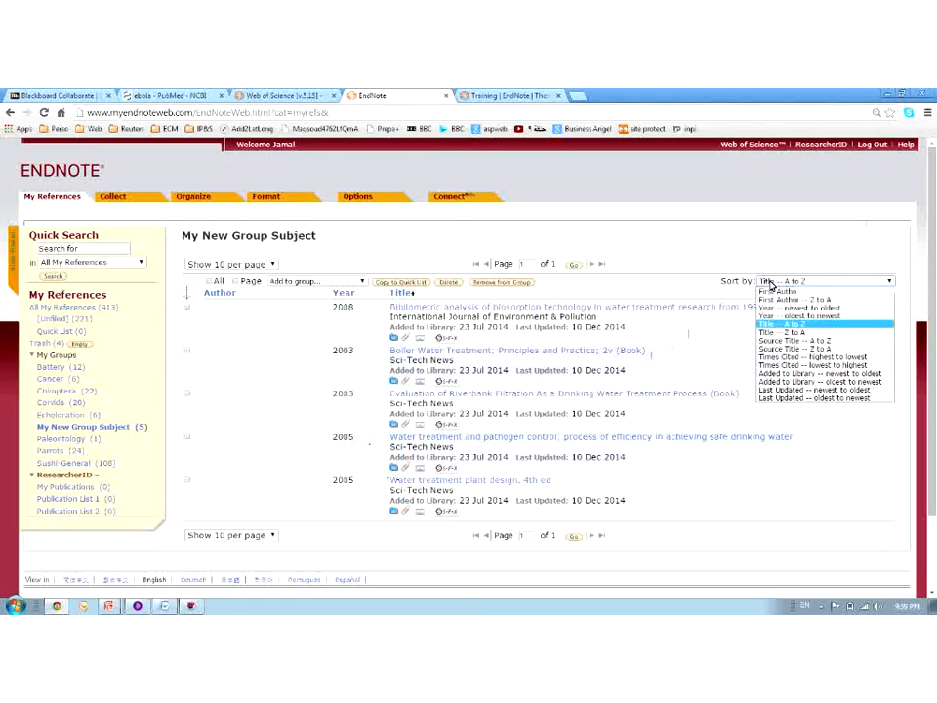
left_click(781, 341)
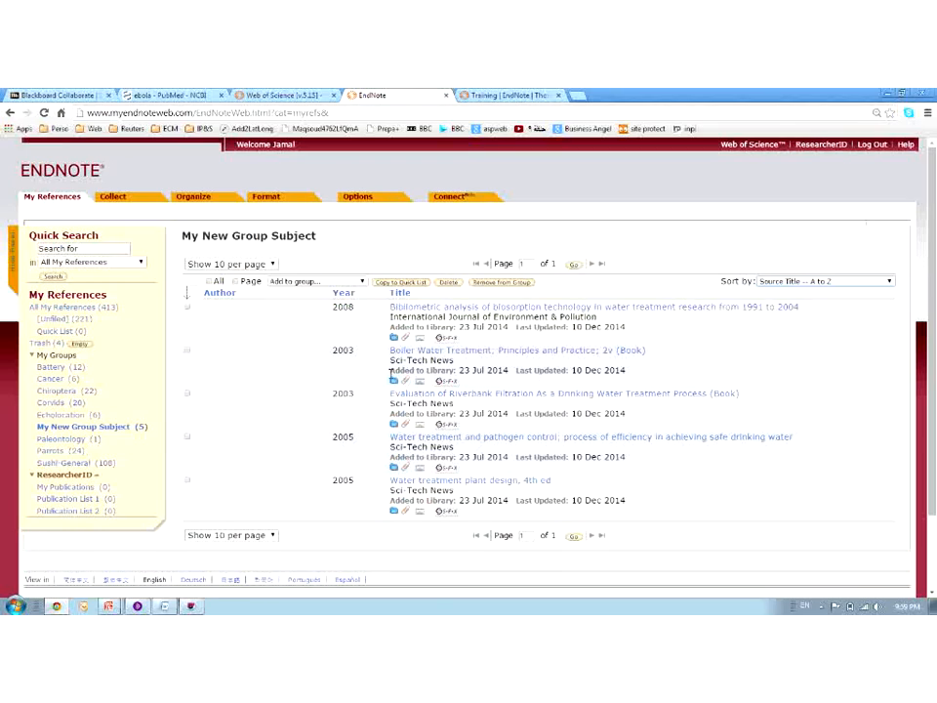
Sort by Last Updated, then Added to Library newest first, and open the Battery group
left_click(772, 283)
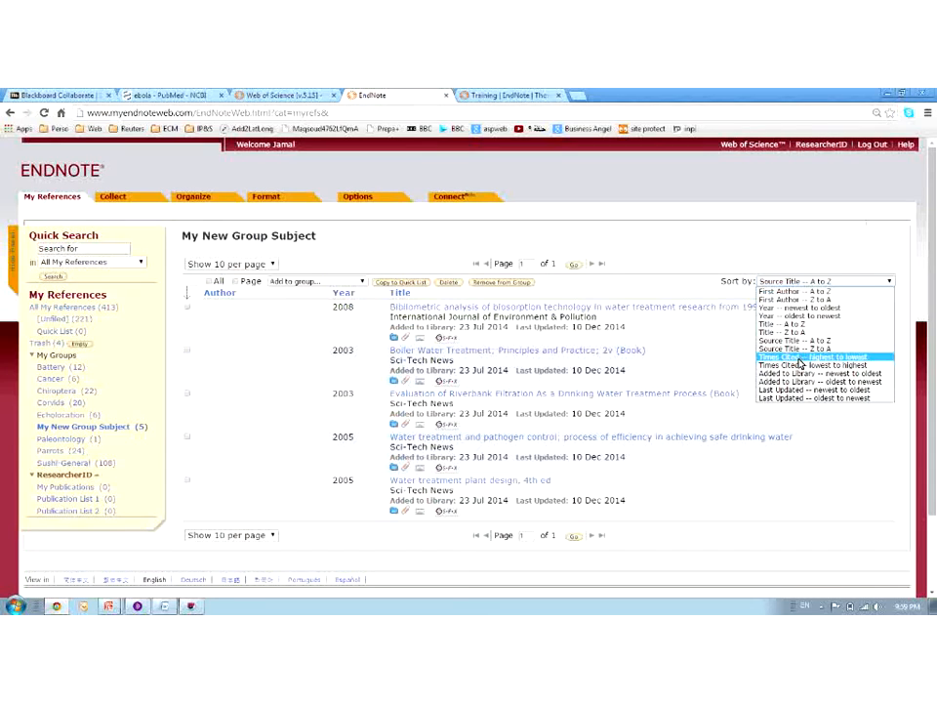
left_click(806, 390)
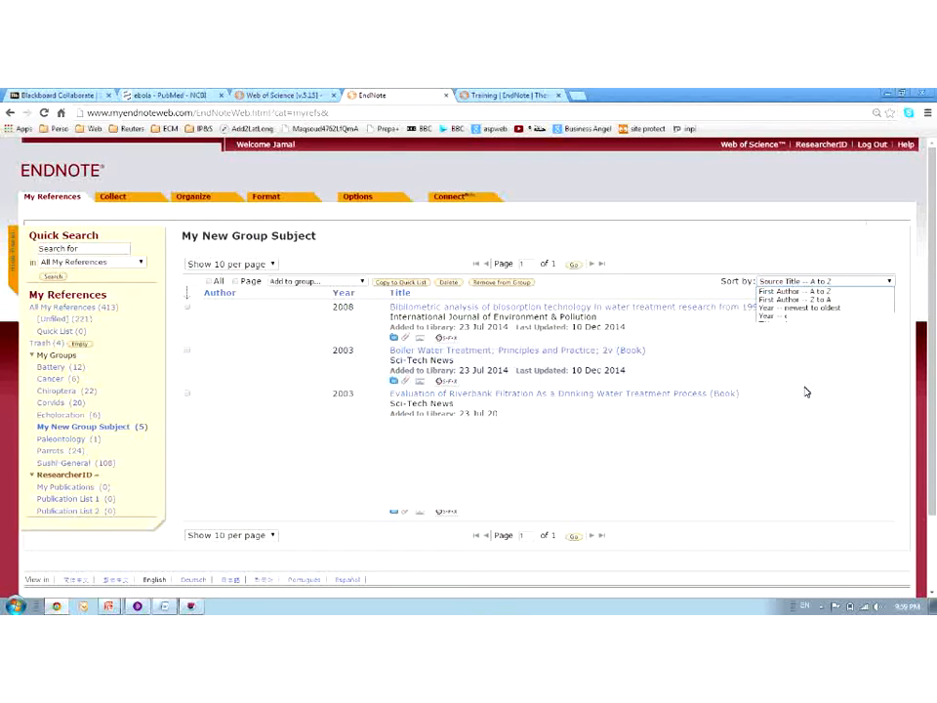
left_click(796, 282)
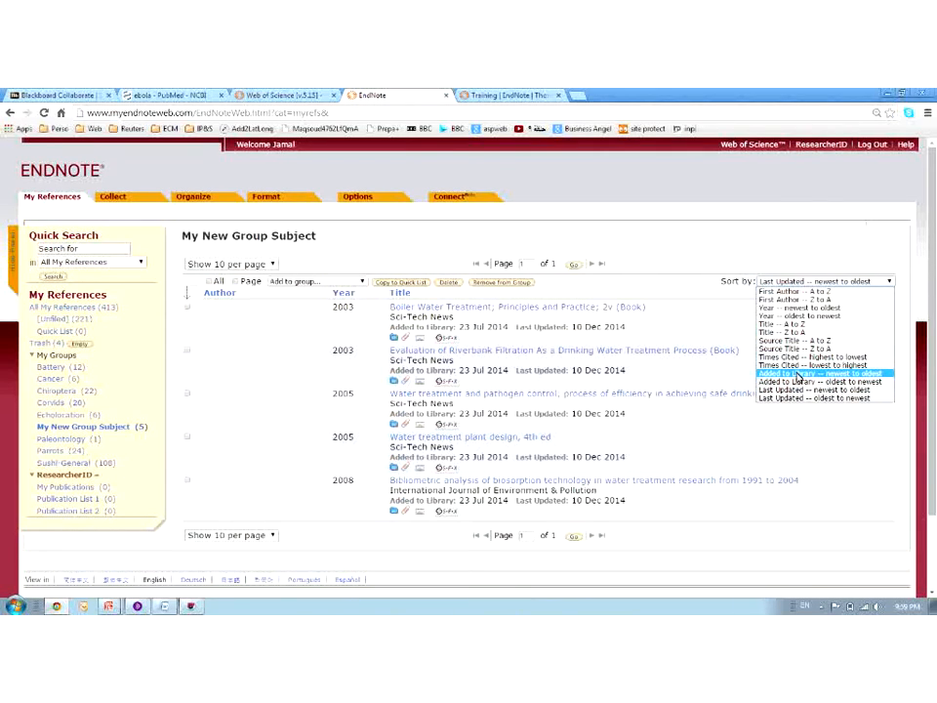
left_click(799, 374)
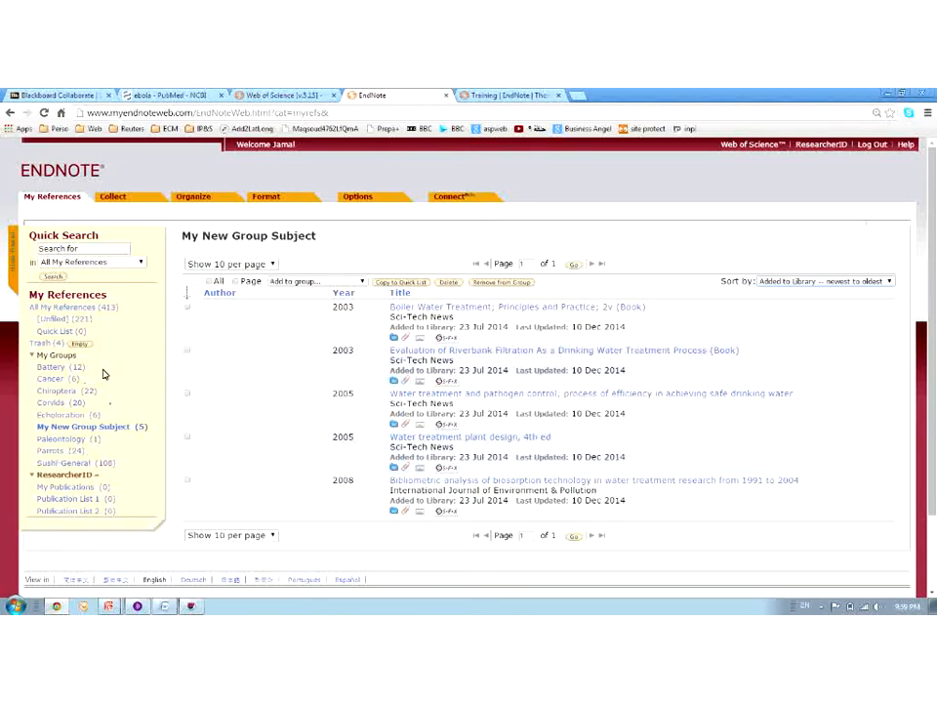
left_click(47, 369)
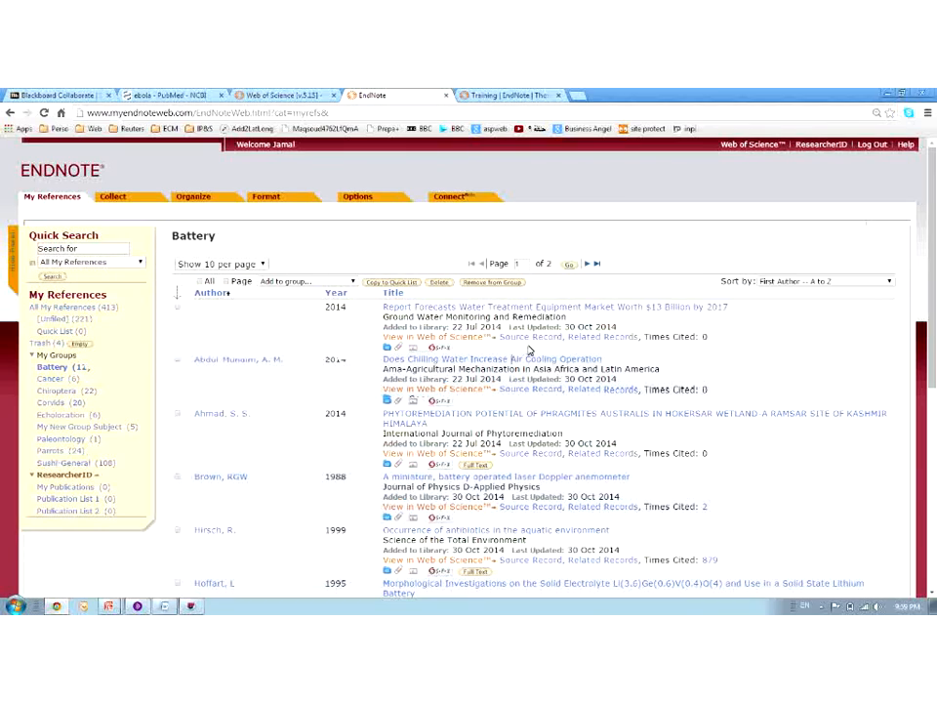
Sort Battery references newest-added first and view the Cite While You Write plug-in page
left_click(807, 282)
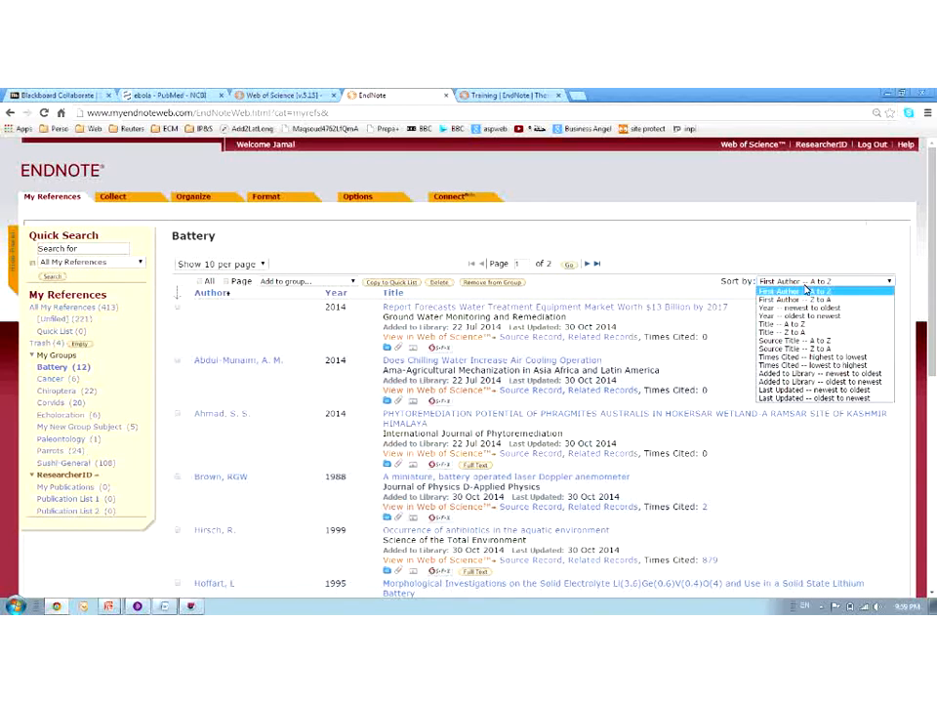
left_click(806, 380)
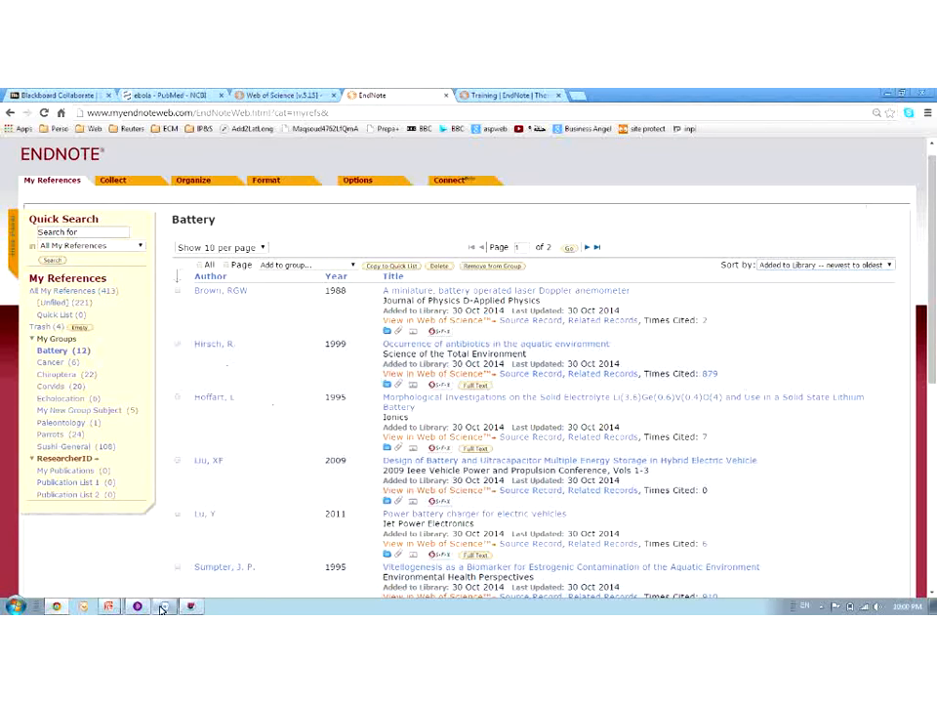
mouse_move(162, 607)
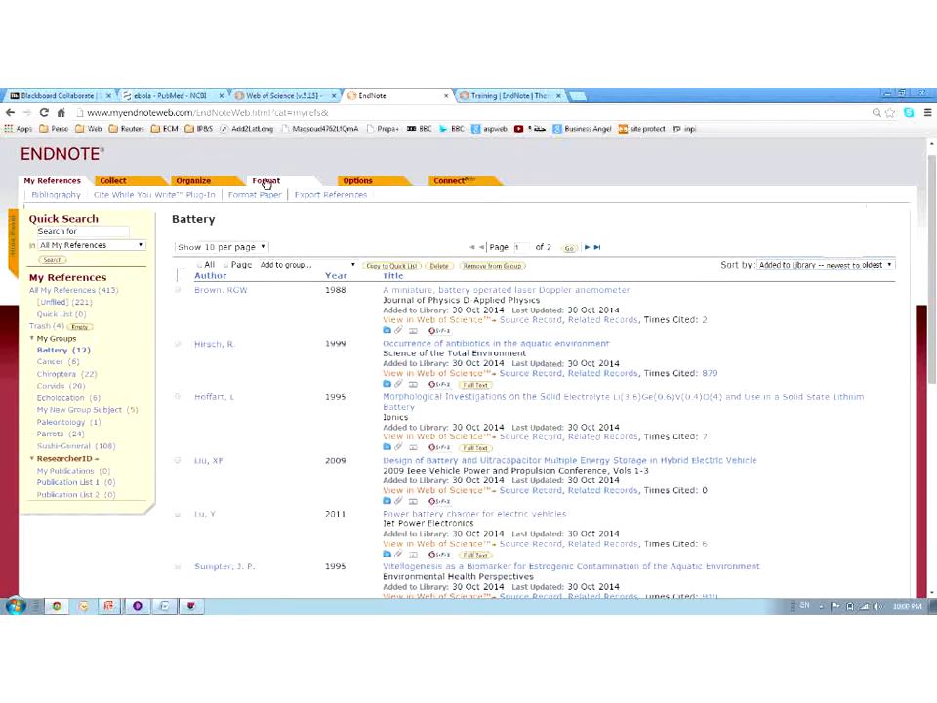
left_click(175, 197)
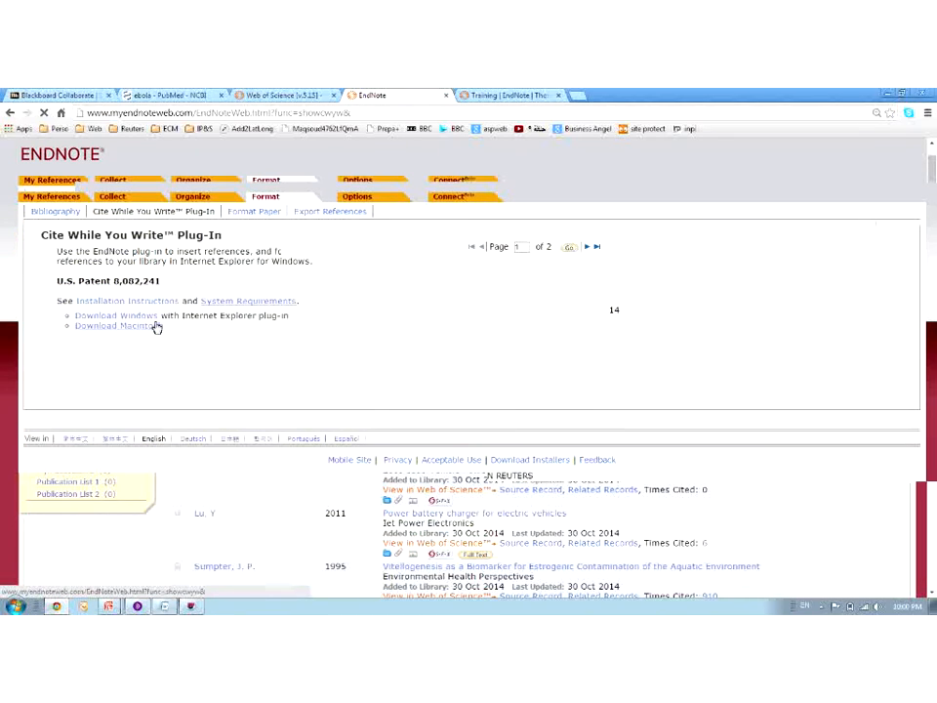
left_click(166, 606)
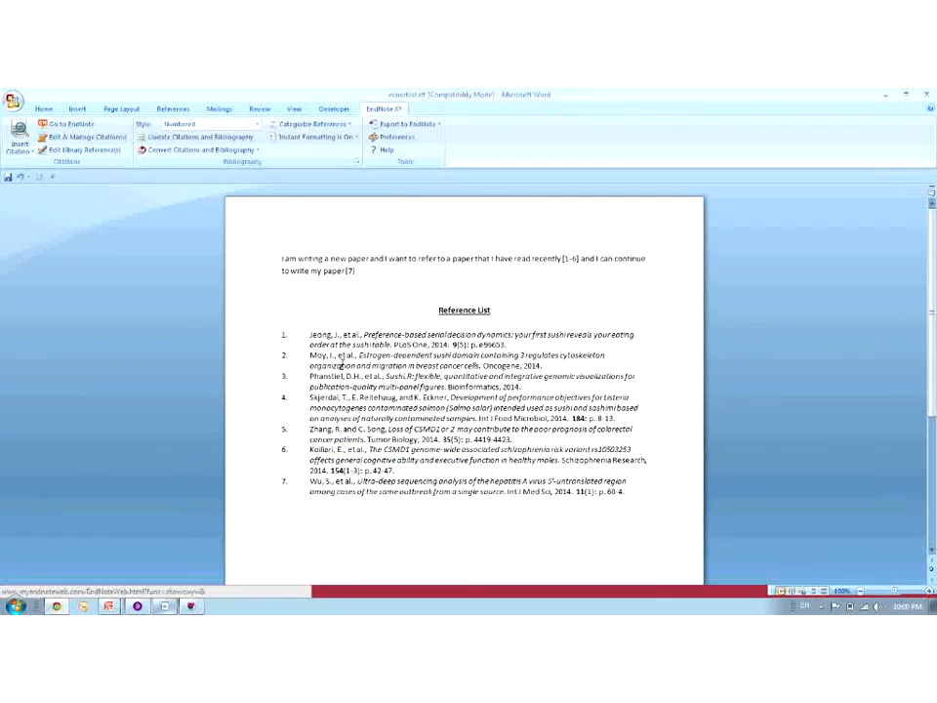
Replace the existing document text with the sentence 'I write a paper'
left_click(438, 496)
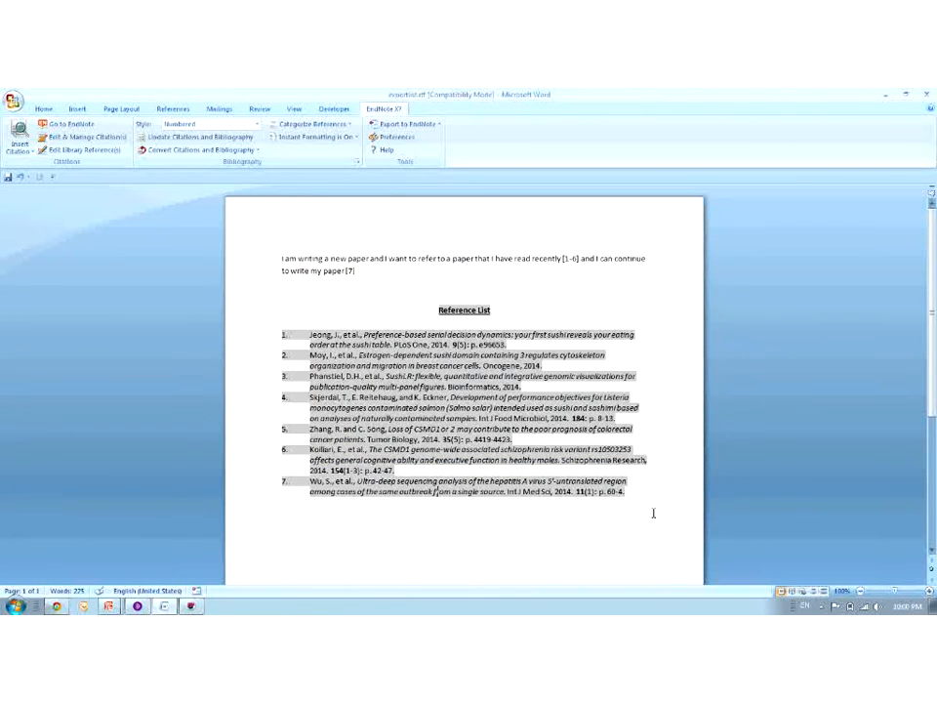
left_click(653, 512)
left_click_drag(651, 511, 589, 436)
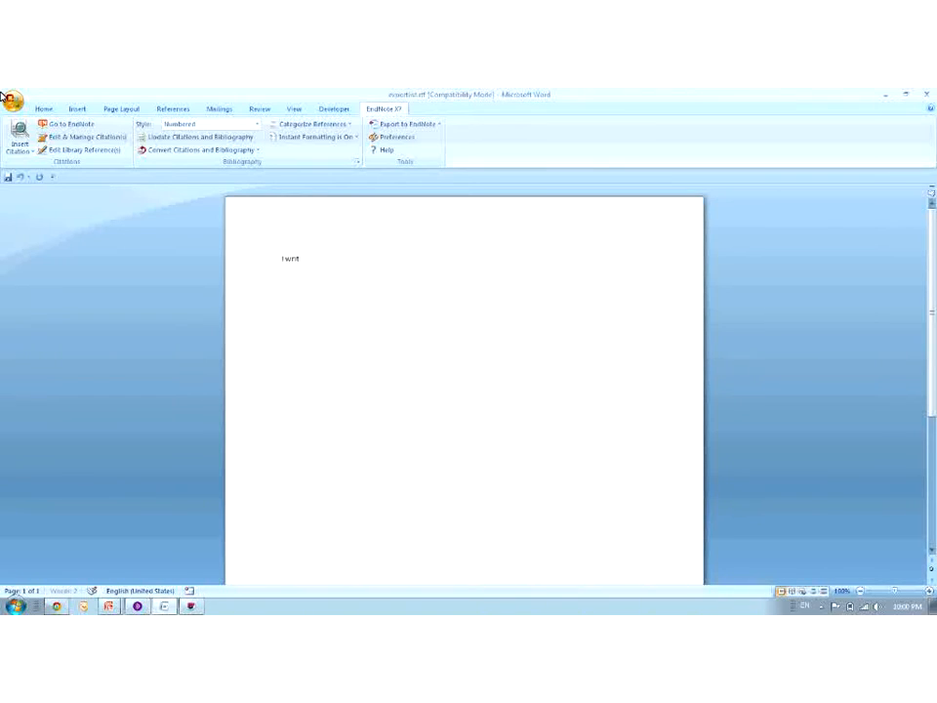
type("e a paper")
Cite the Moy, Yamada, Zhang and Kollari sushi references together as [1-4]
left_click(19, 147)
left_click(21, 168)
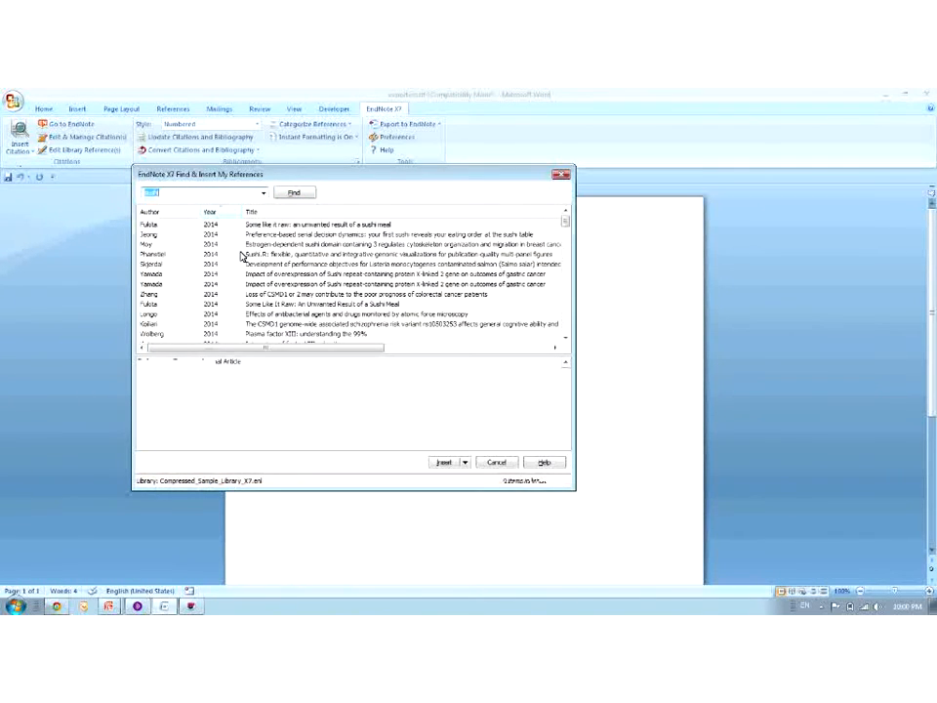
left_click(239, 247, "ctrl")
left_click(233, 275, "ctrl")
left_click(231, 294, "ctrl")
left_click(233, 324, "ctrl")
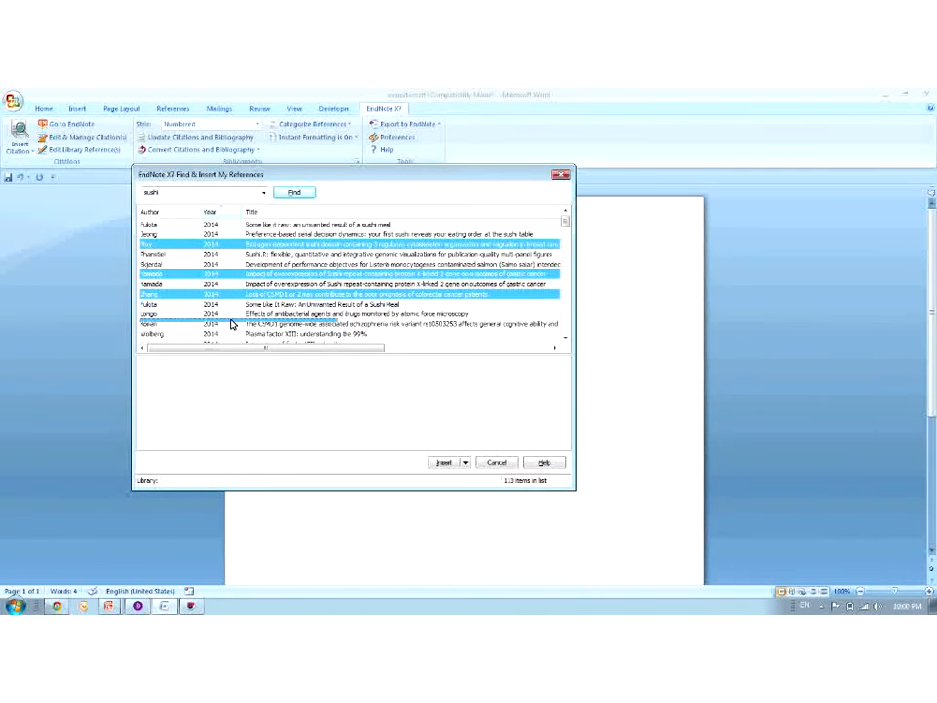
left_click(446, 463)
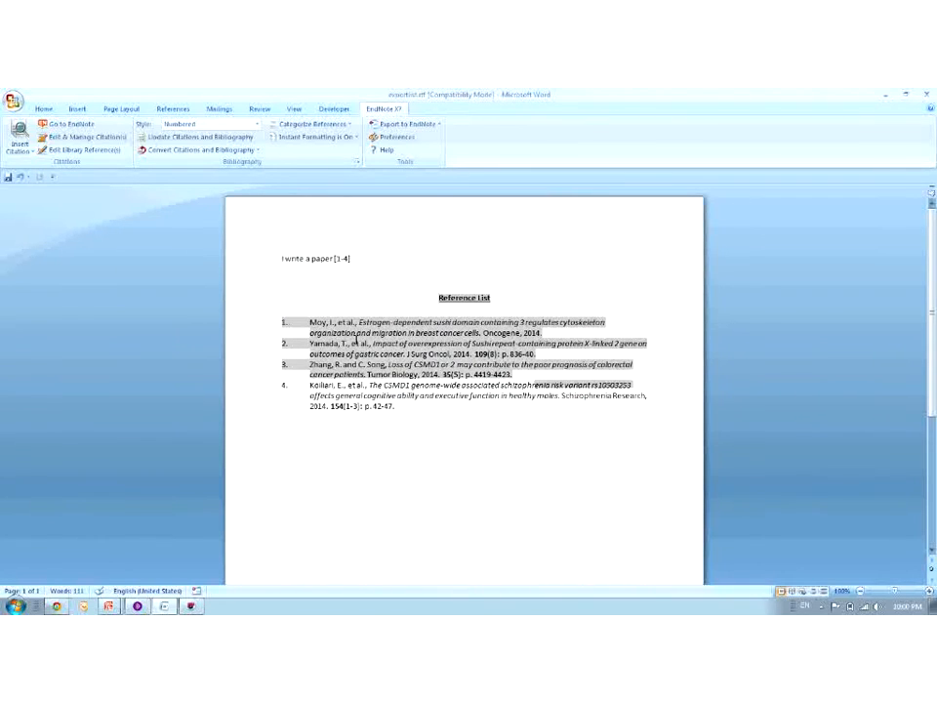
Reformat the Word document's citations and reference list in APA 6th style
left_click(356, 258)
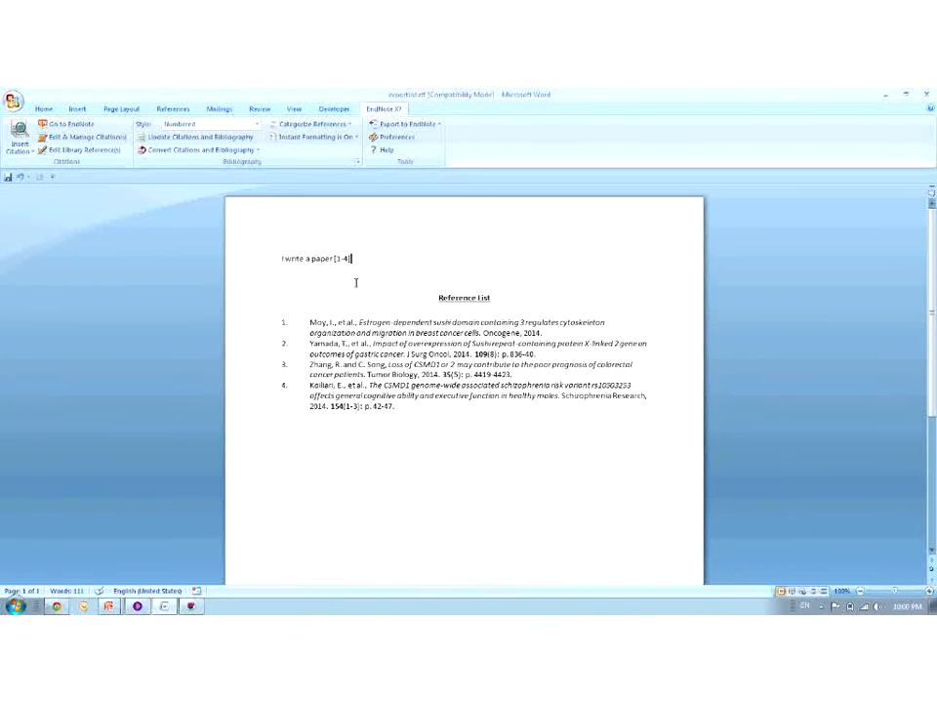
left_click(340, 332)
left_click(187, 124)
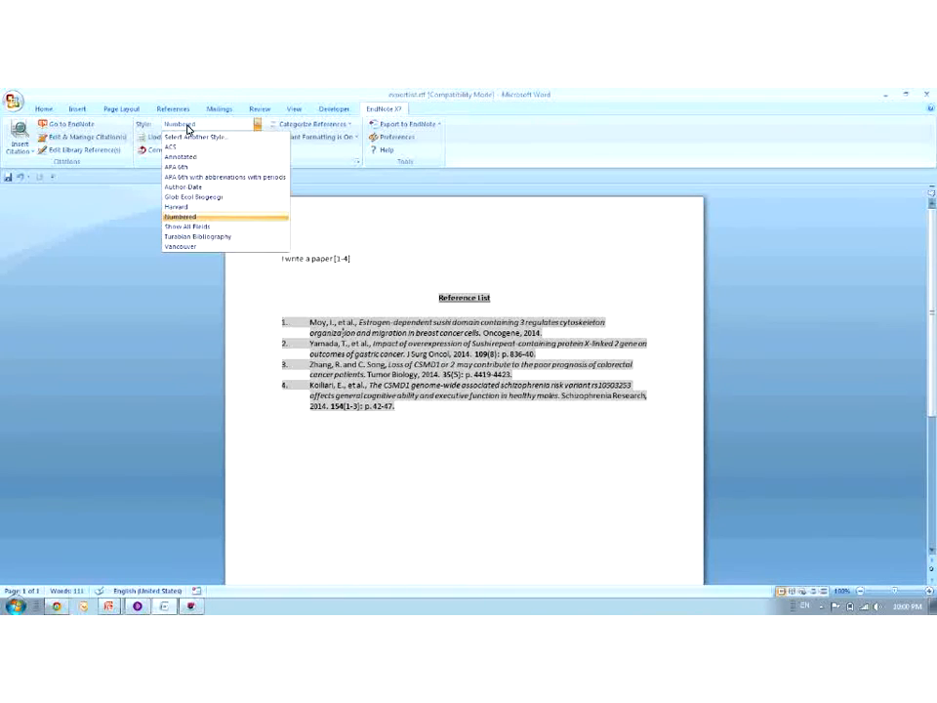
left_click(183, 168)
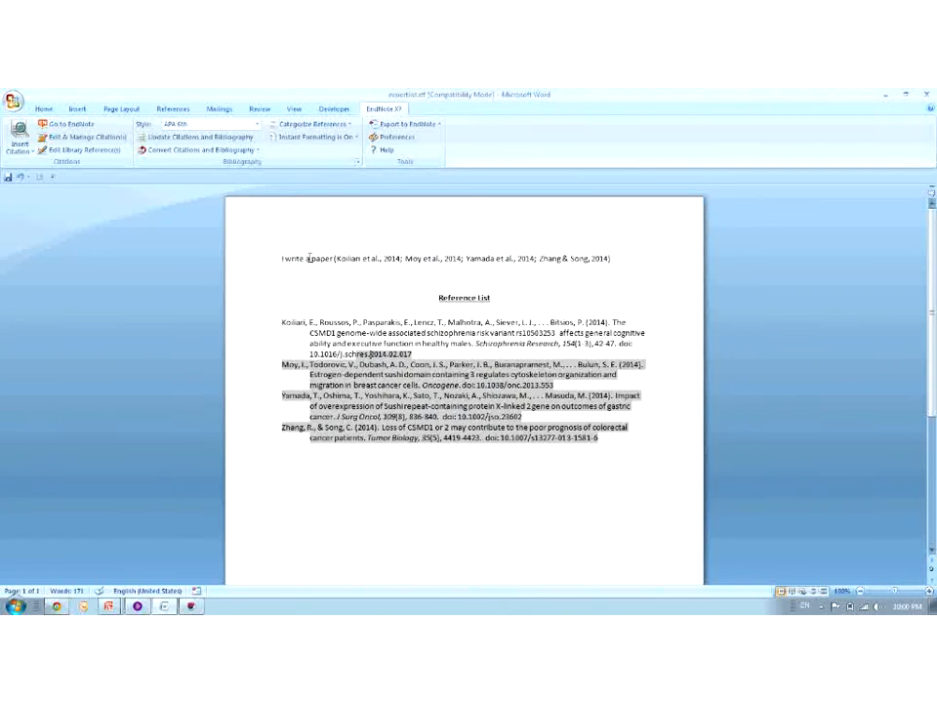
Look through the full style catalogue without choosing one, then preview the bibliography in Annotated style
left_click(291, 256)
left_click(257, 124)
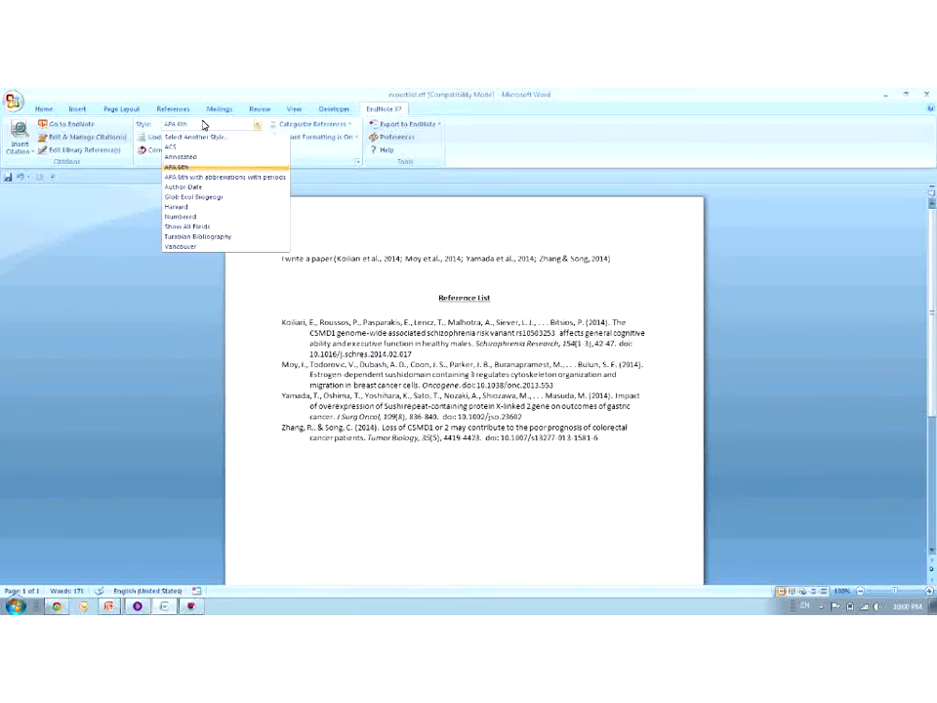
left_click(201, 139)
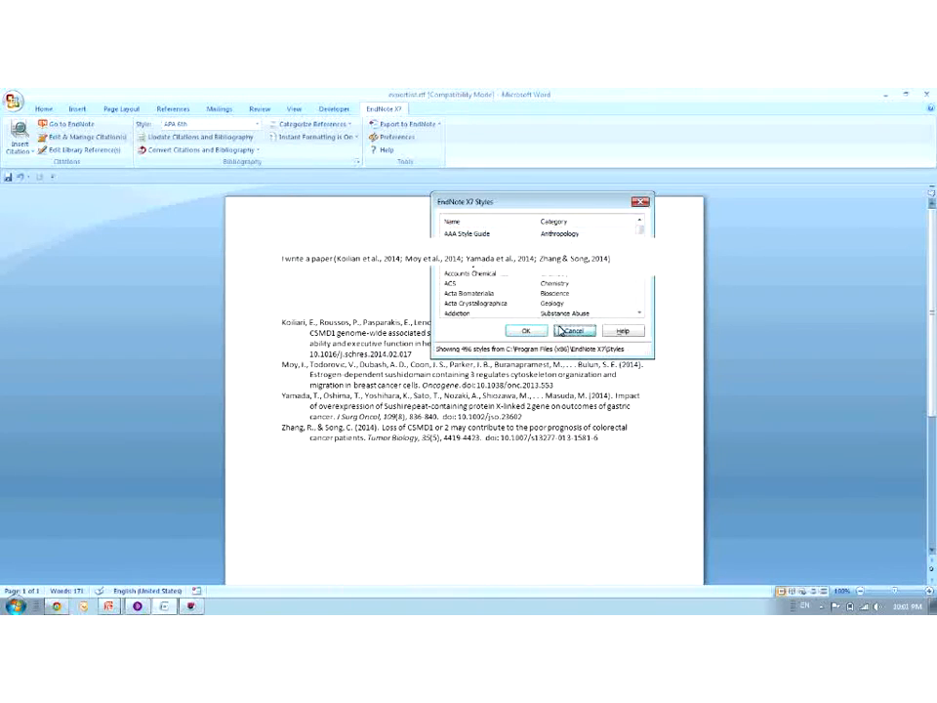
key("Escape")
left_click(257, 124)
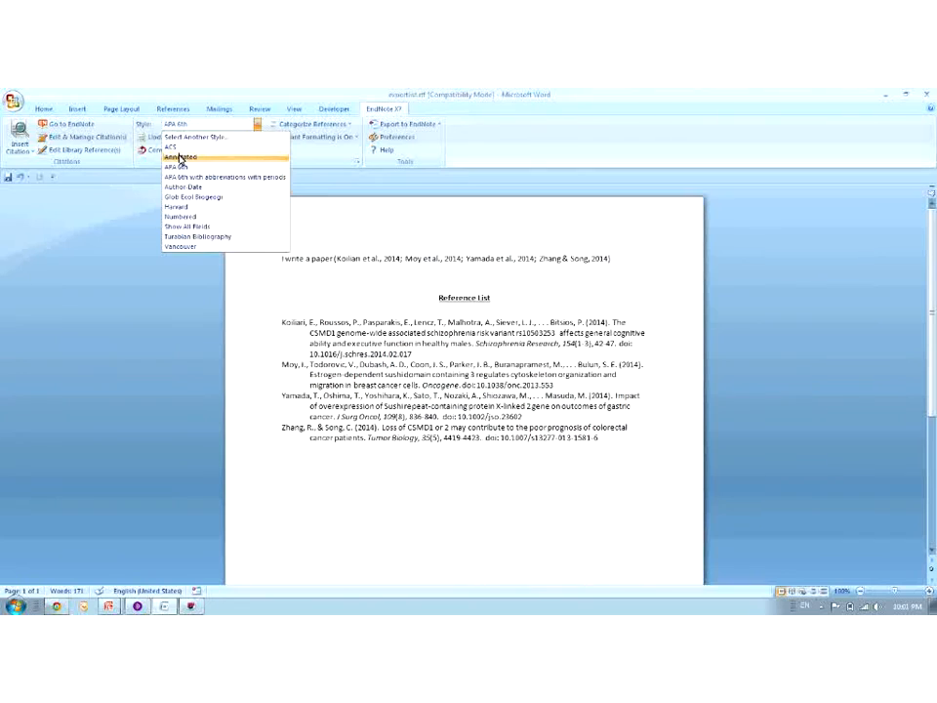
left_click(178, 154)
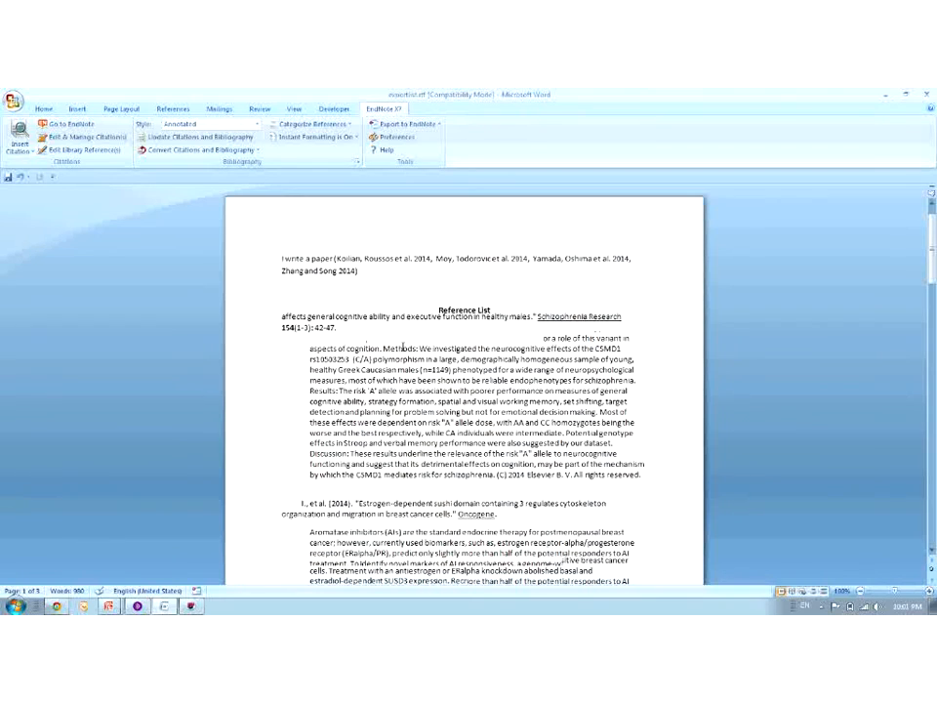
Restore the APA 6th style and return to EndNote Web's Format Paper page
left_click(257, 124)
left_click(191, 164)
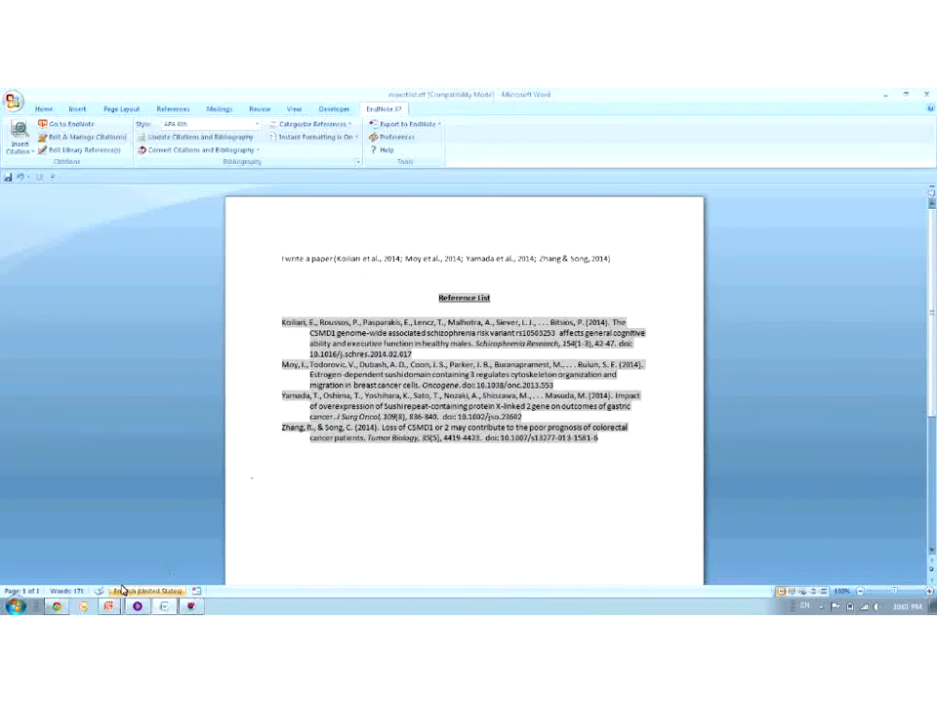
left_click(67, 609)
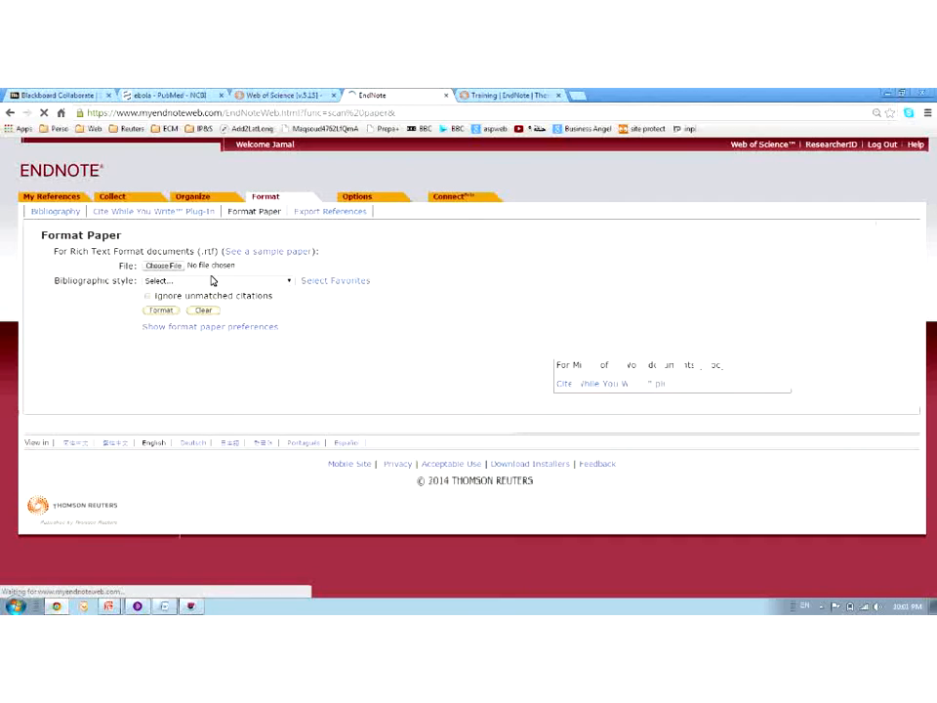
left_click(163, 267)
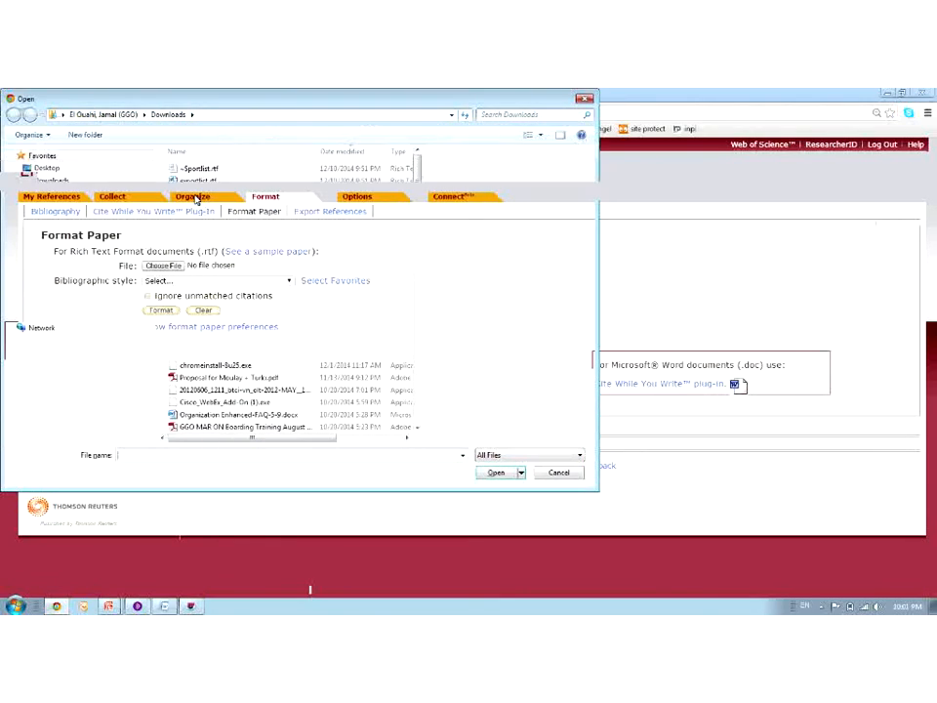
left_click(188, 184)
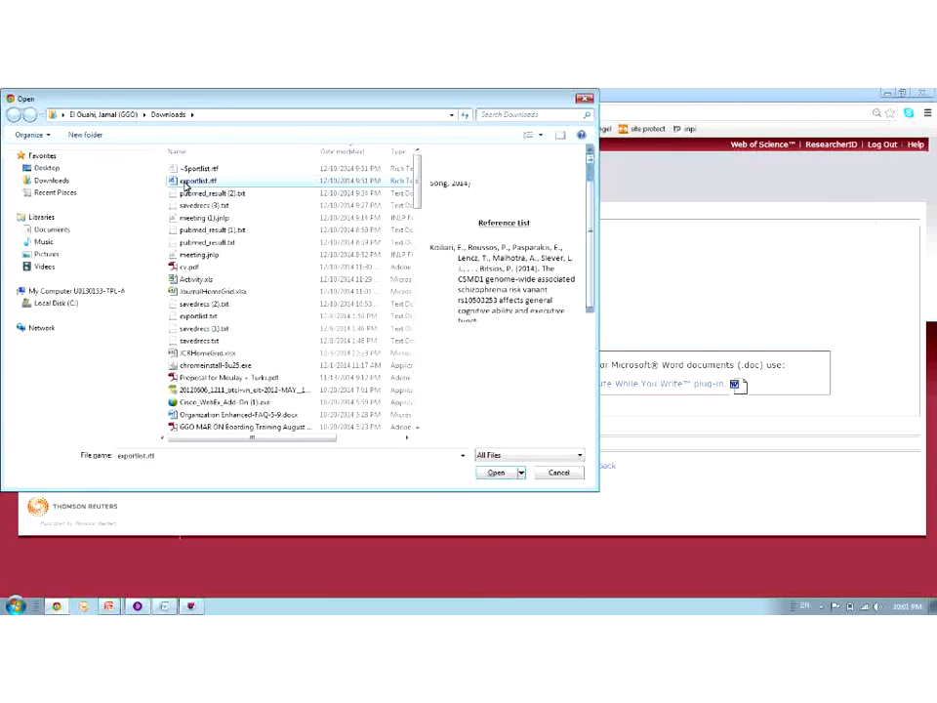
left_click(495, 473)
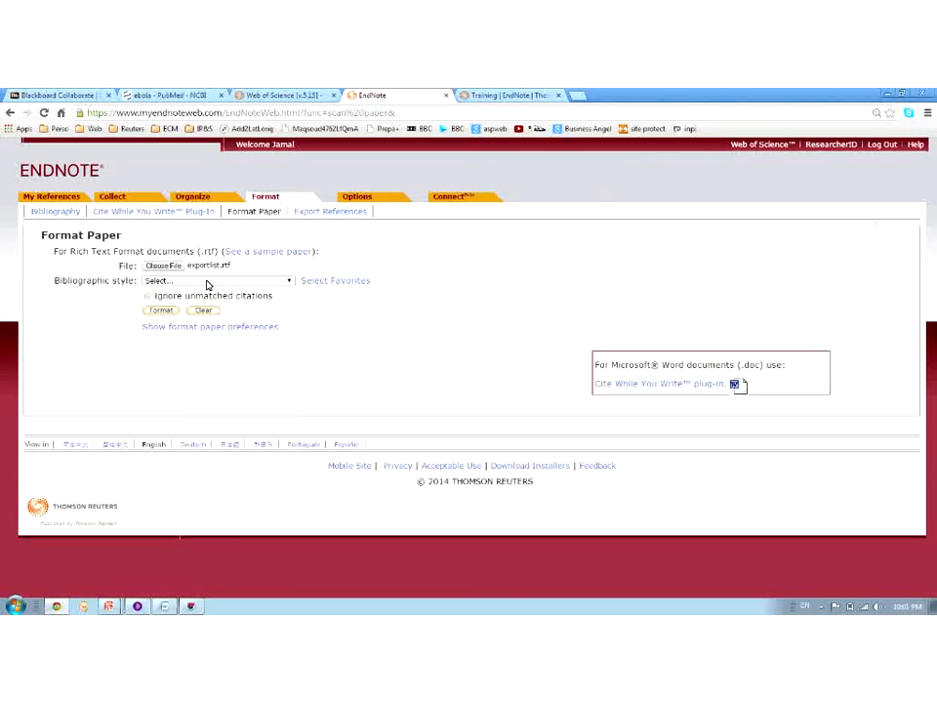
left_click(207, 284)
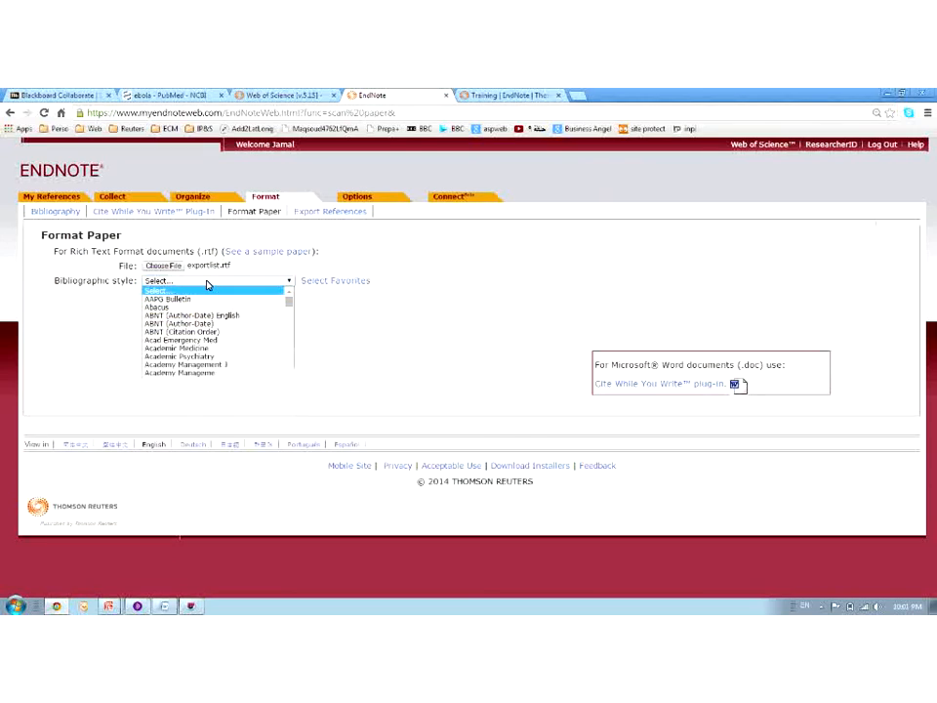
left_click(191, 605)
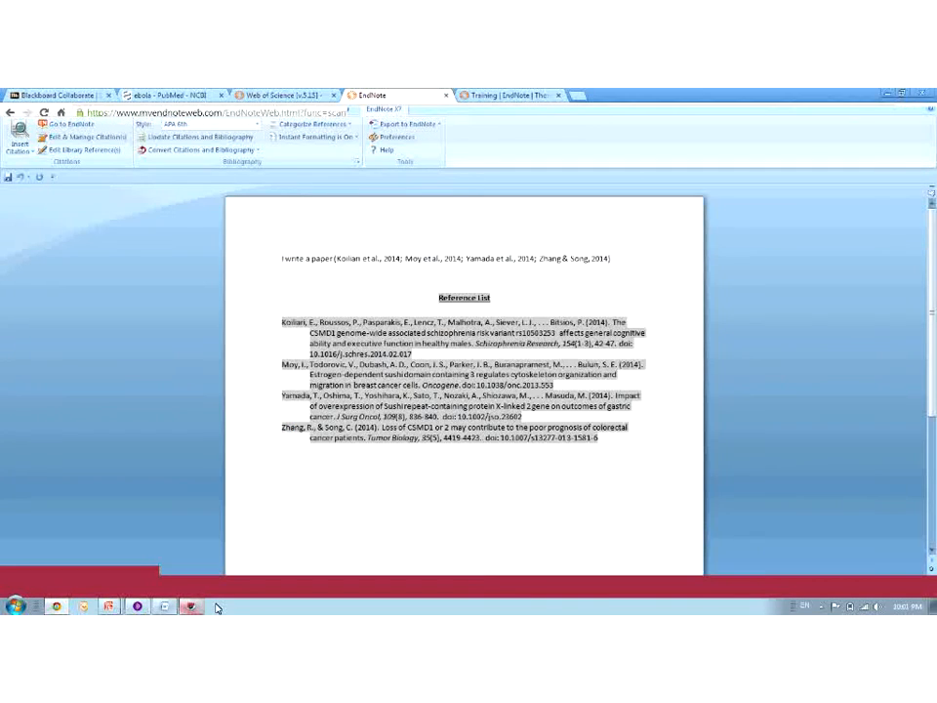
left_click(56, 607)
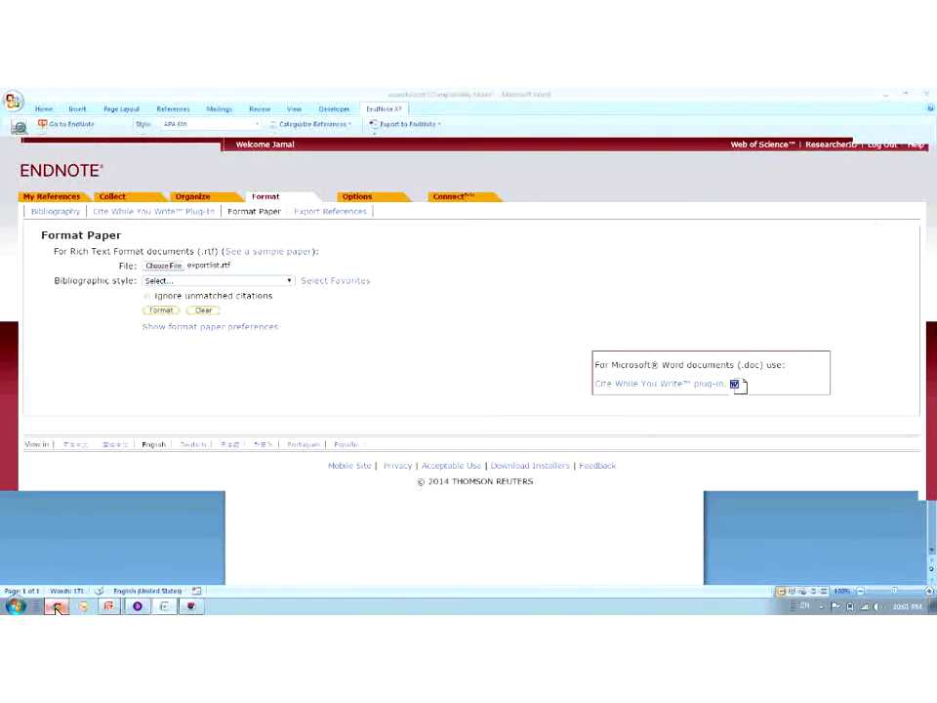
left_click(194, 283)
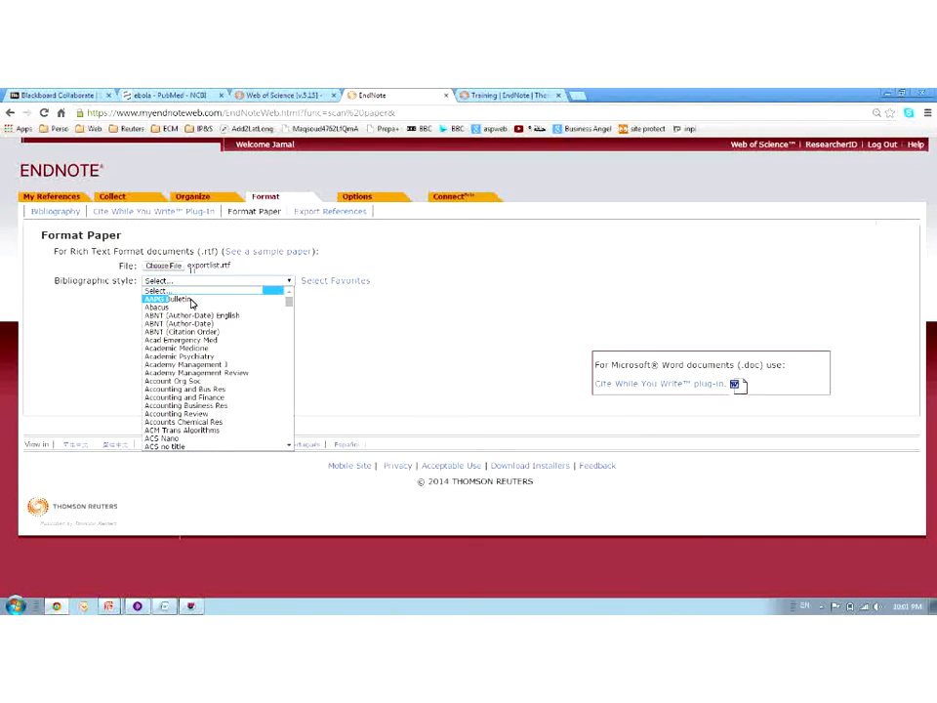
scroll(183, 407, "down", 10)
left_click(187, 315)
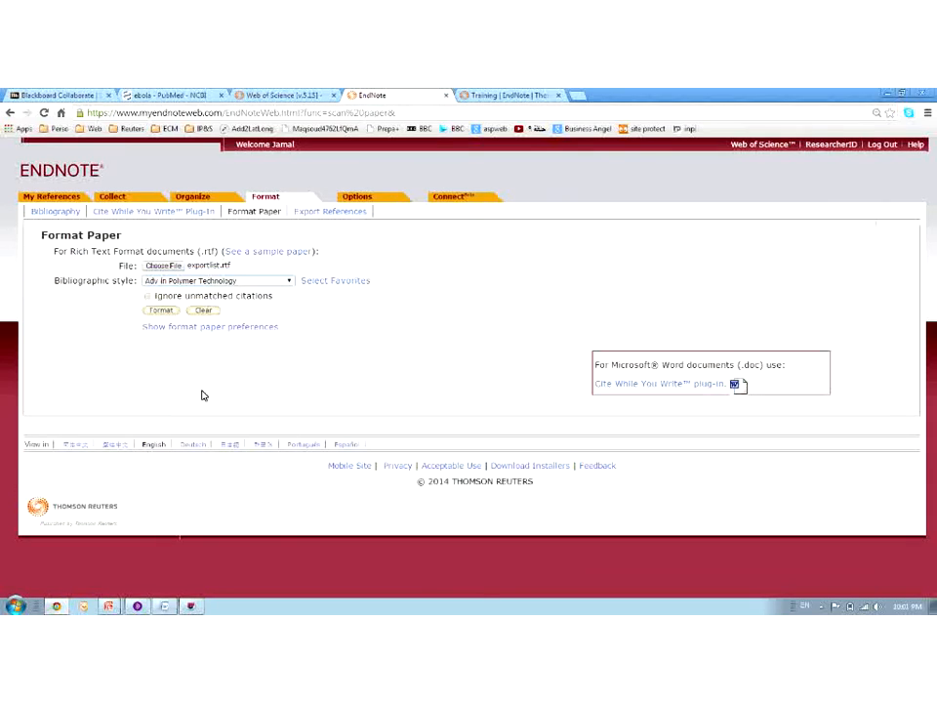
left_click(157, 311)
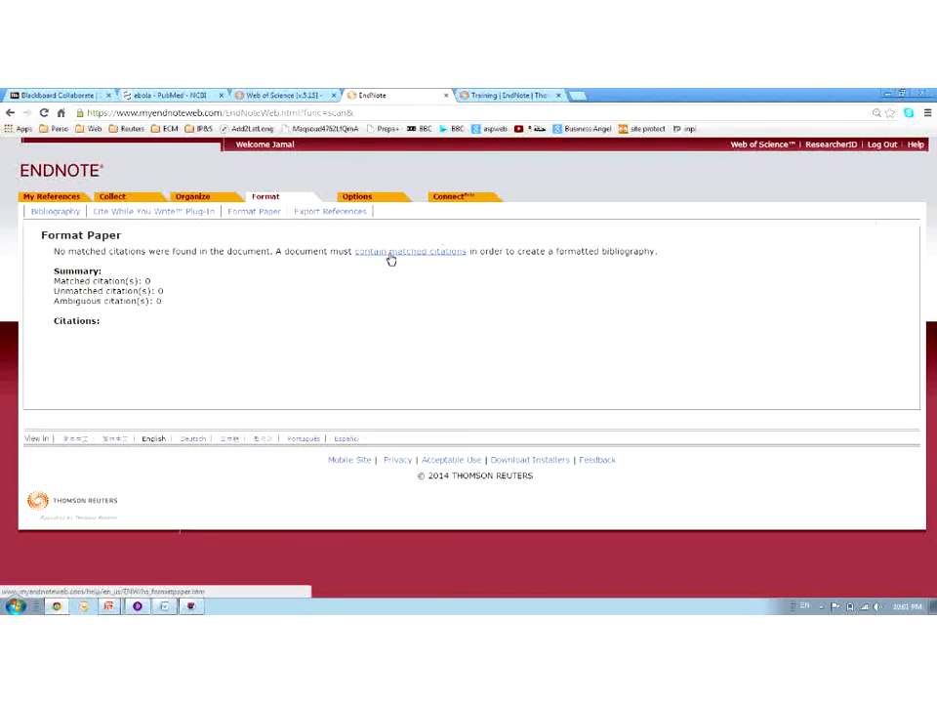
left_click(259, 215)
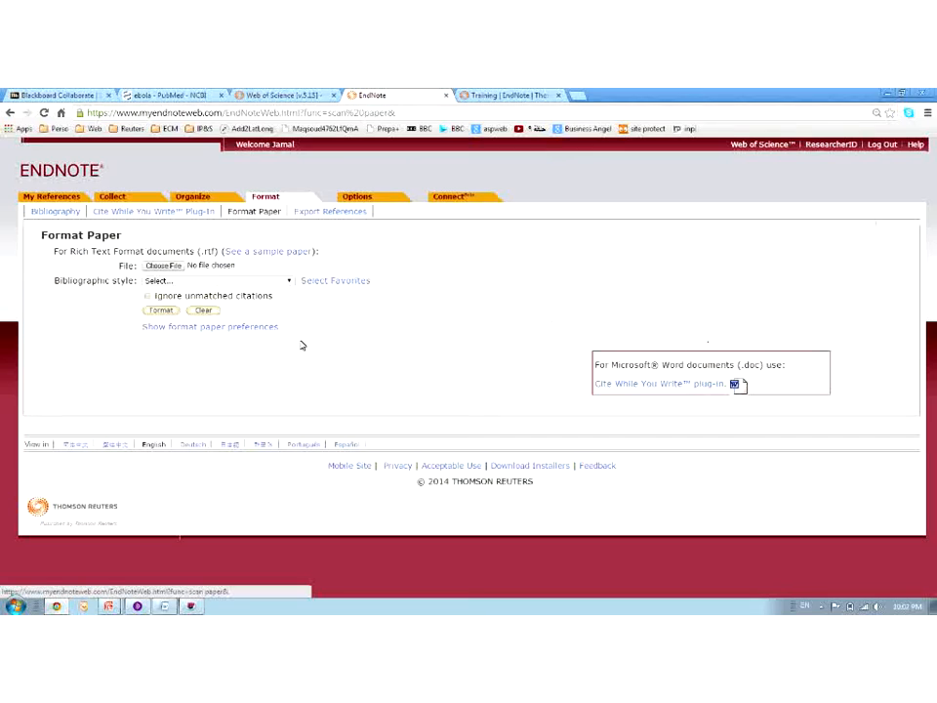
Set up Export References with My New Group Subject as the references, leaving the export style unchanged
left_click(325, 211)
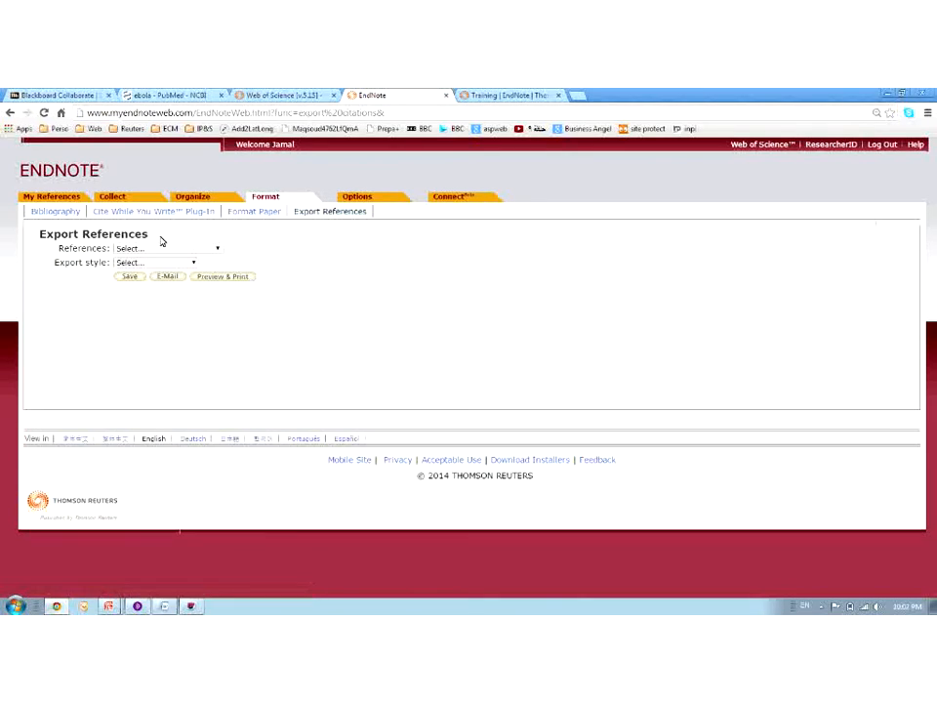
left_click(158, 249)
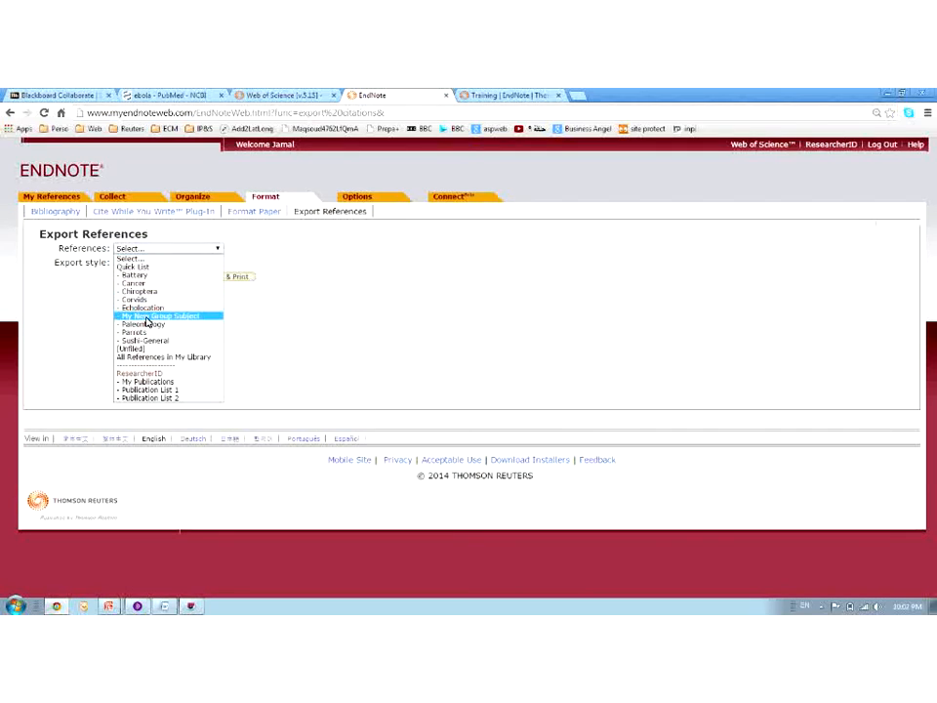
left_click(146, 320)
left_click(152, 264)
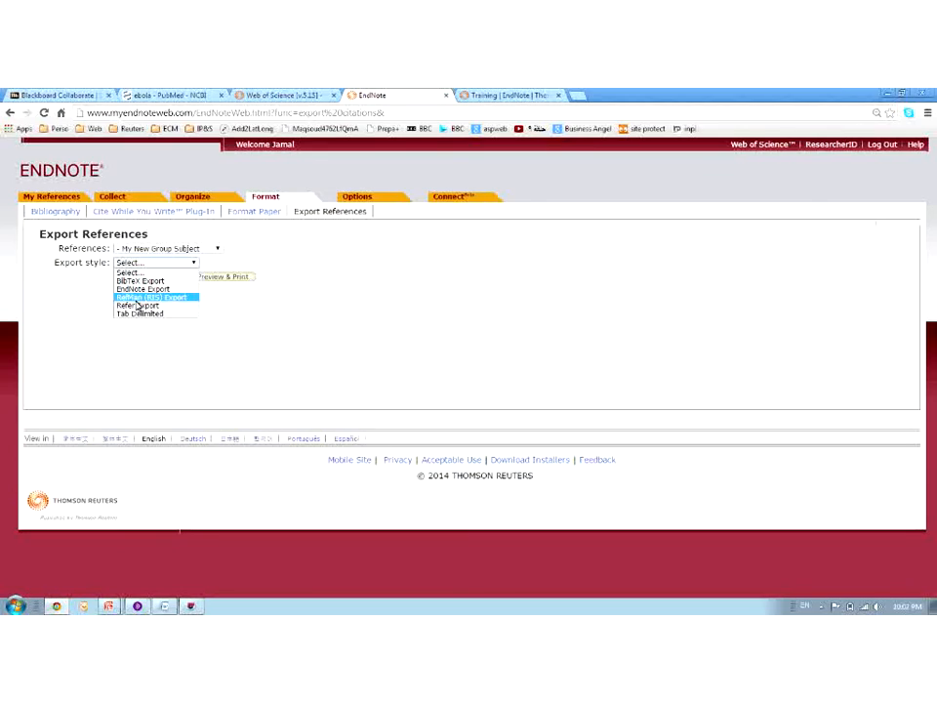
left_click(315, 289)
mouse_move(368, 200)
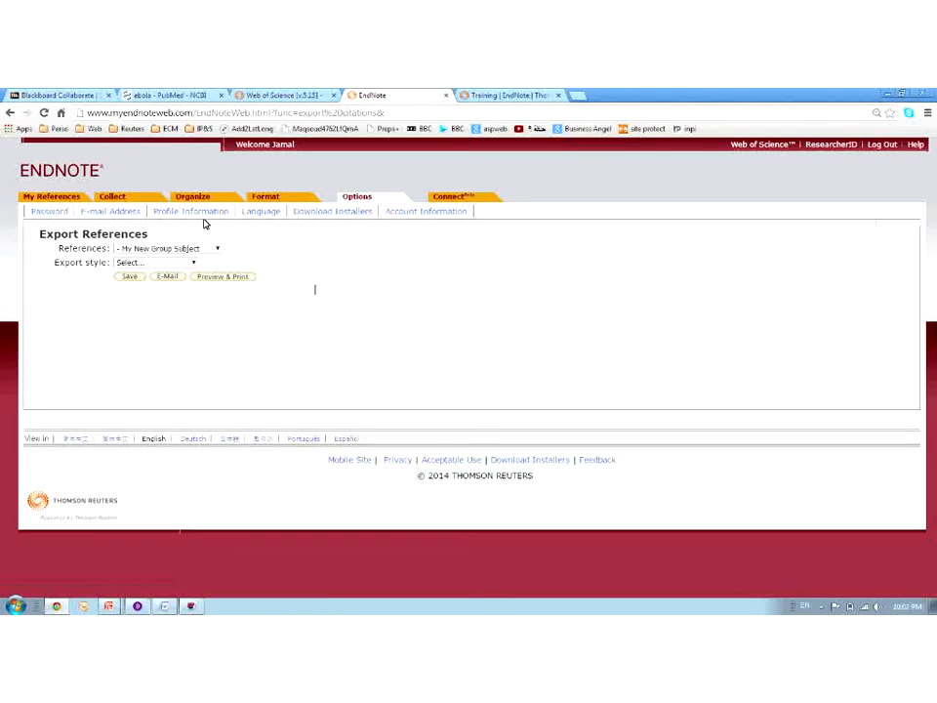
Review the Download Installers and Account Information pages, then go to the Connect community wall
left_click(349, 213)
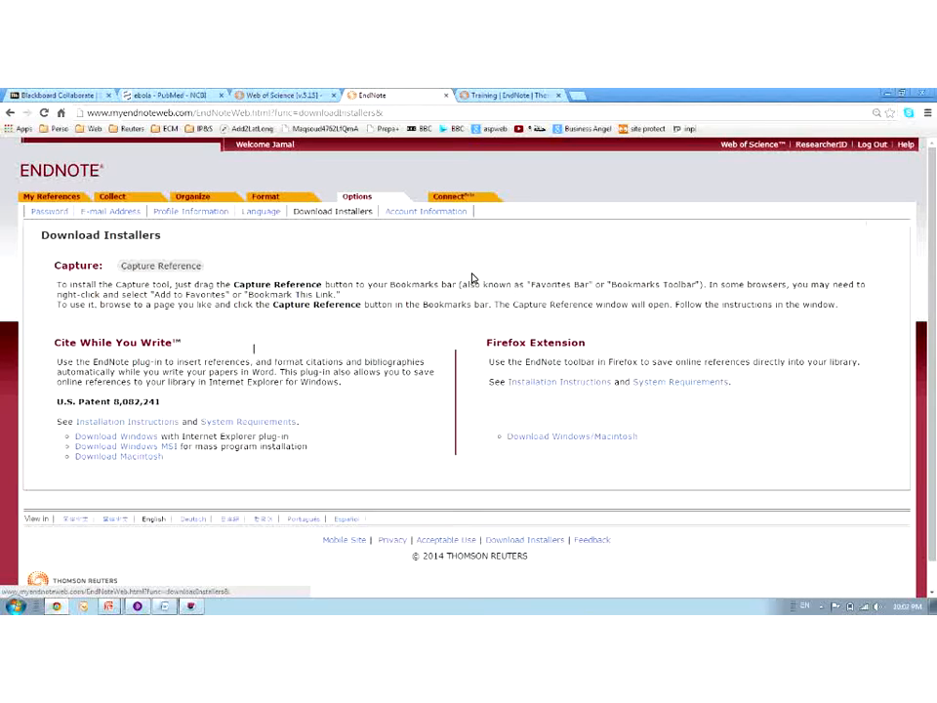
left_click(410, 214)
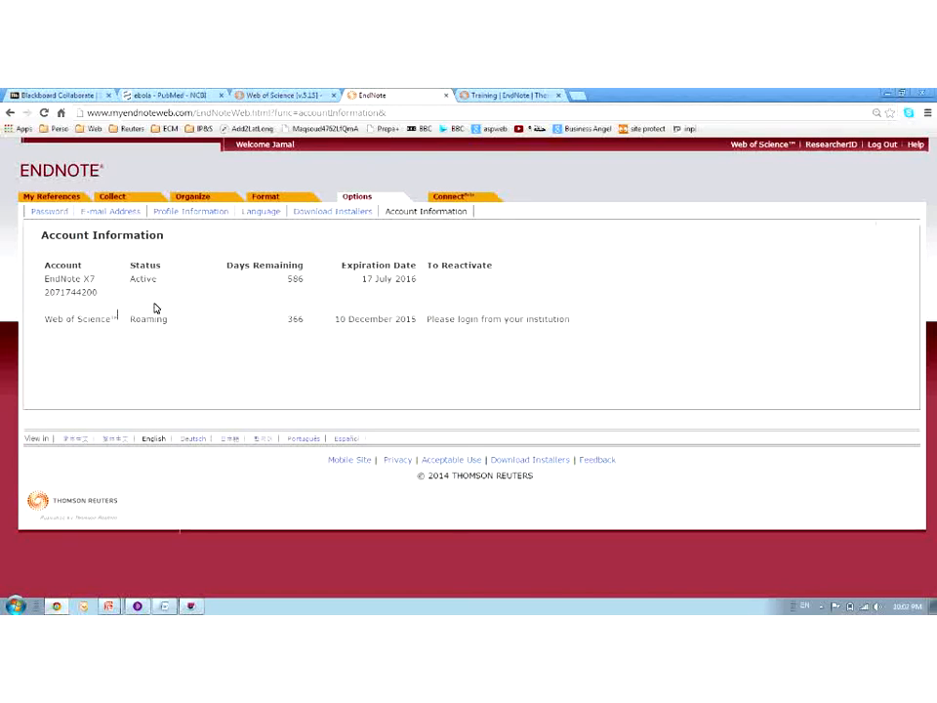
left_click(456, 198)
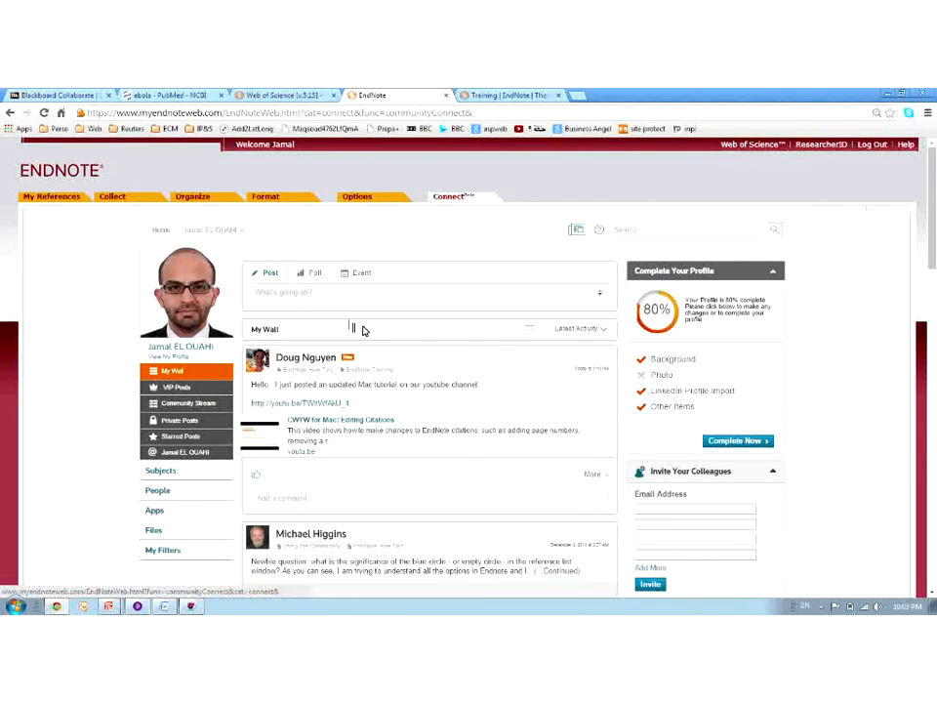
scroll(427, 346, "down", 1)
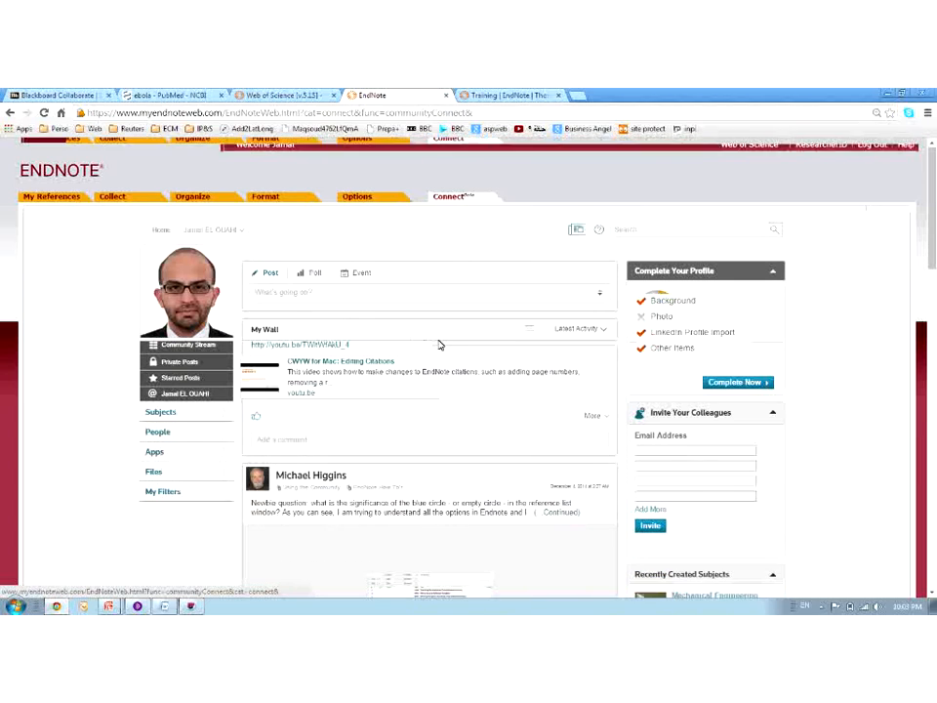
scroll(440, 344, "down", 1)
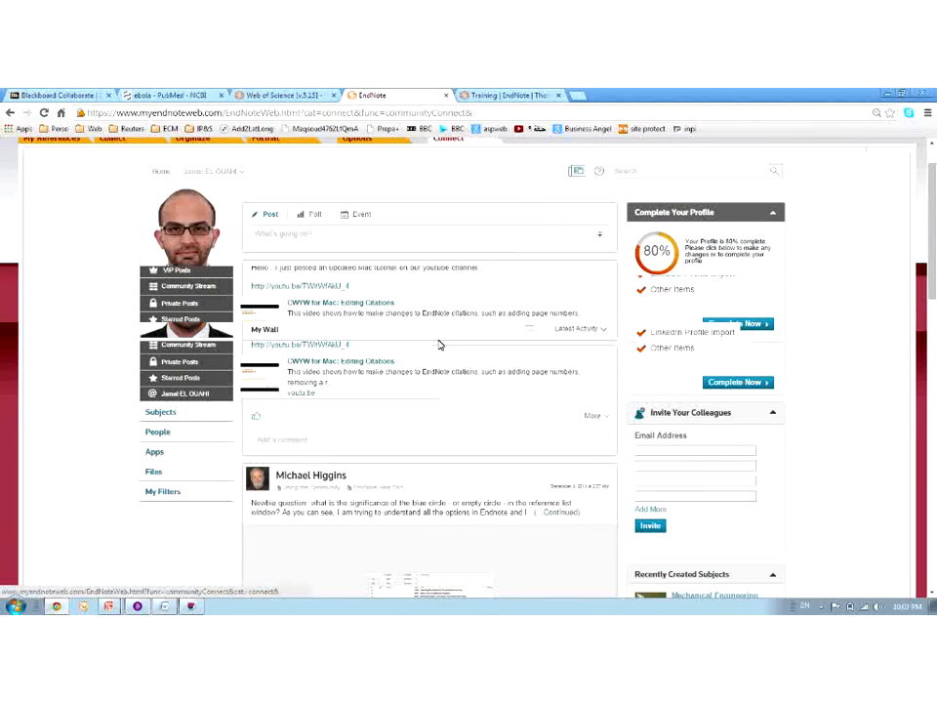
scroll(440, 345, "down", 4)
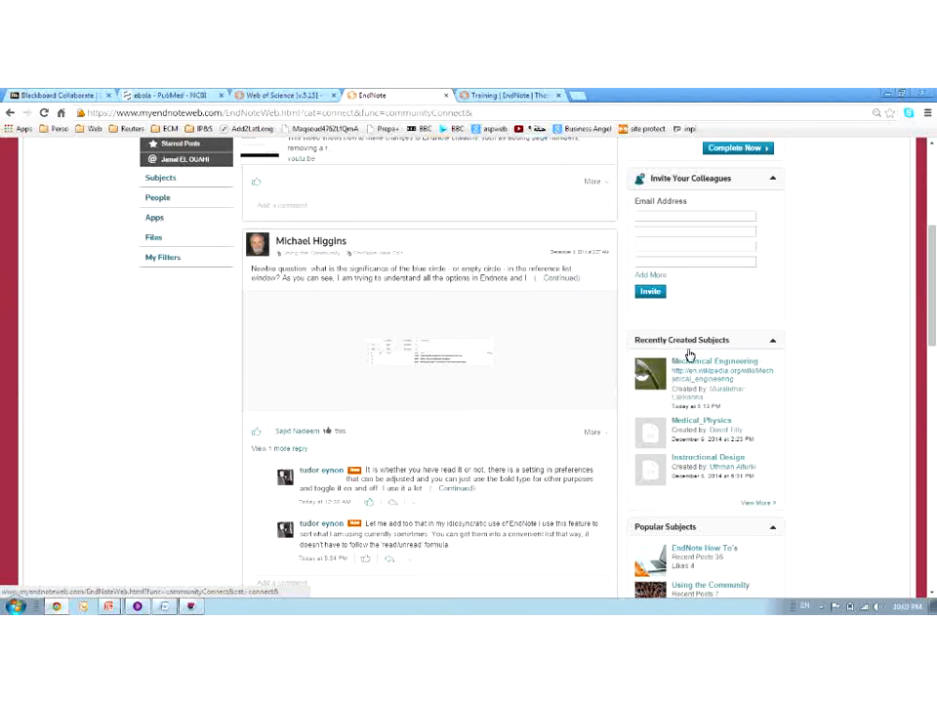
left_click(715, 424)
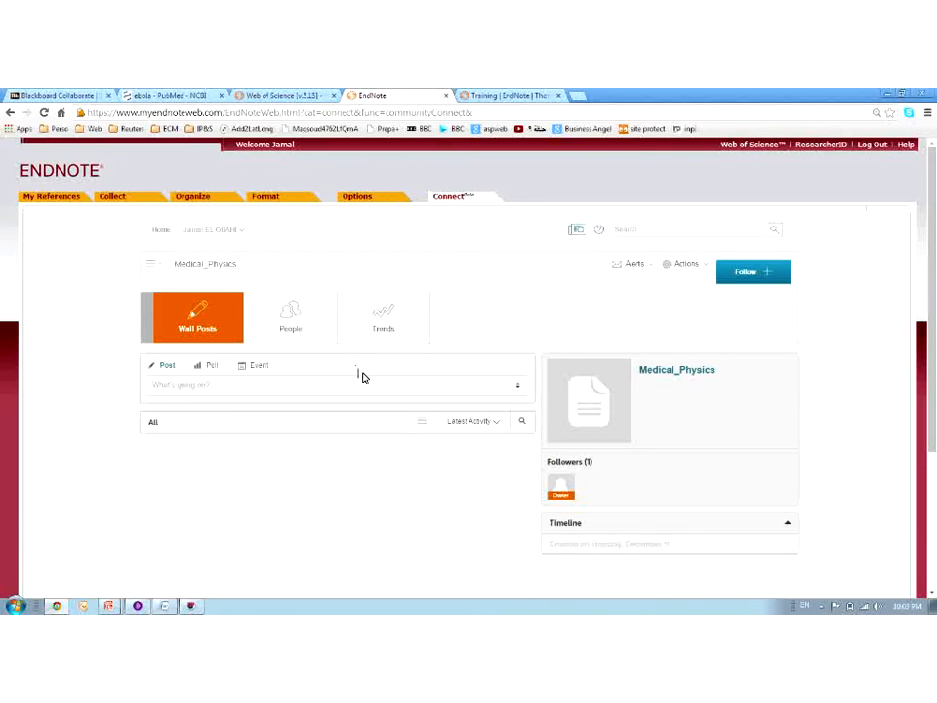
scroll(364, 376, "down", 1)
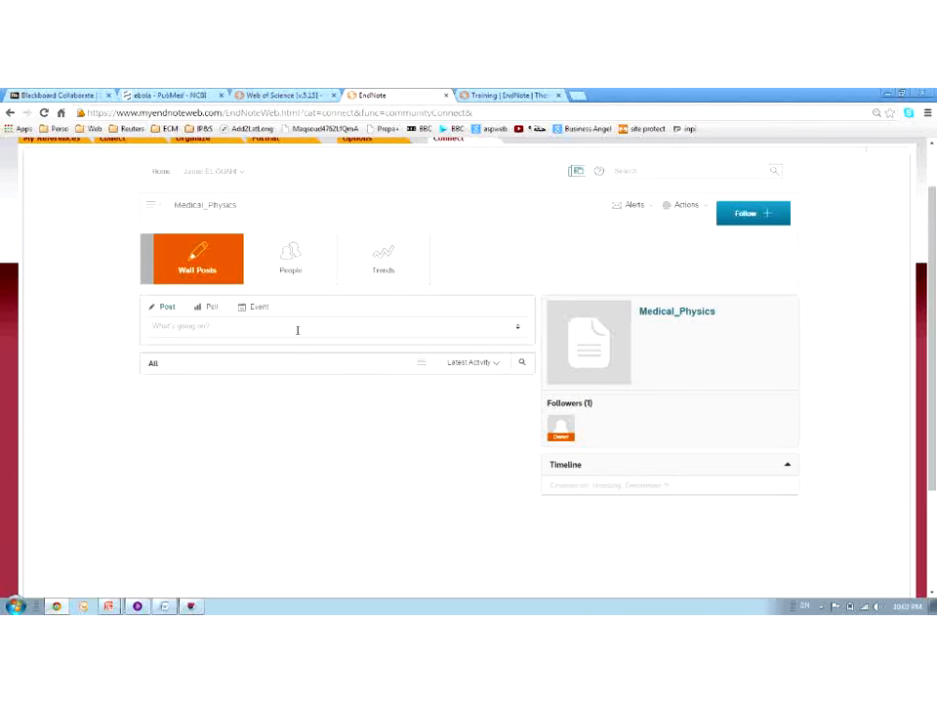
left_click(8, 114)
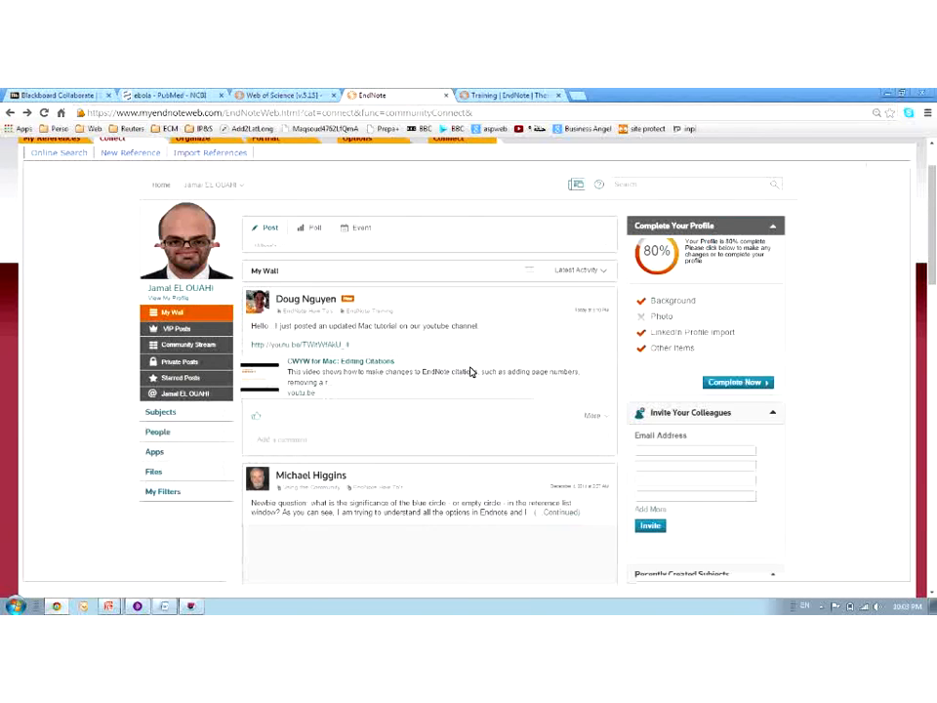
mouse_move(172, 419)
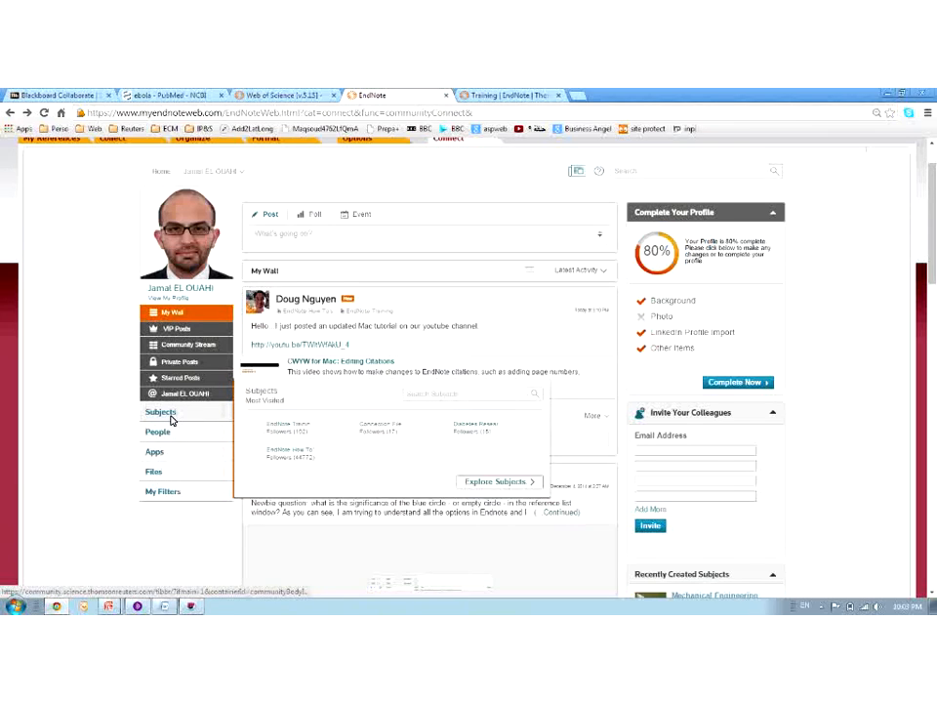
Check followed subjects, switch to All Subjects, and read the Agriculture subject's wall posts
left_click(161, 412)
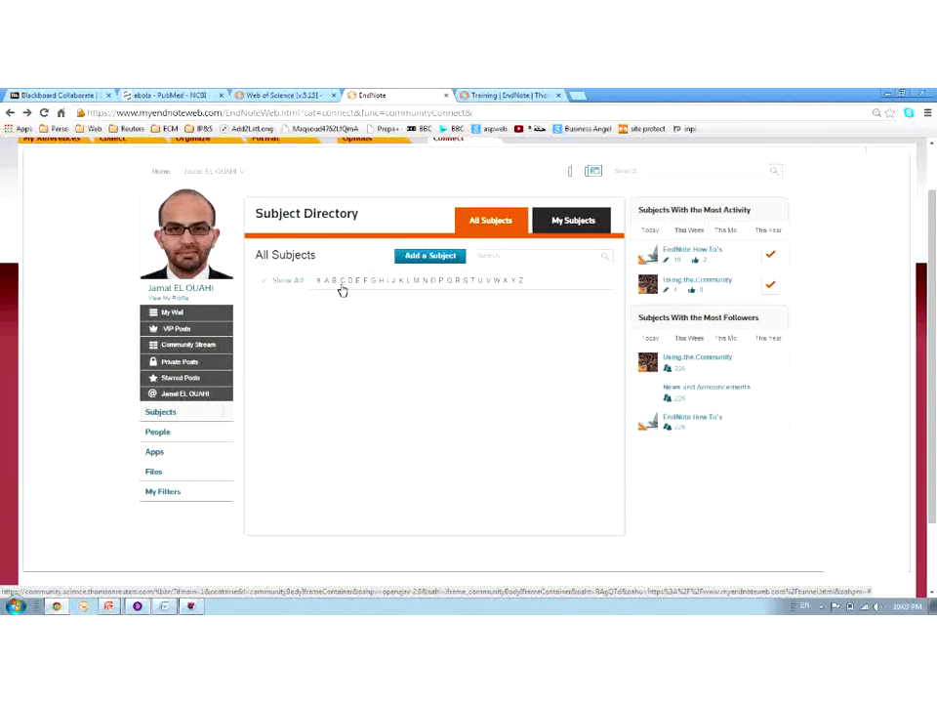
left_click(557, 220)
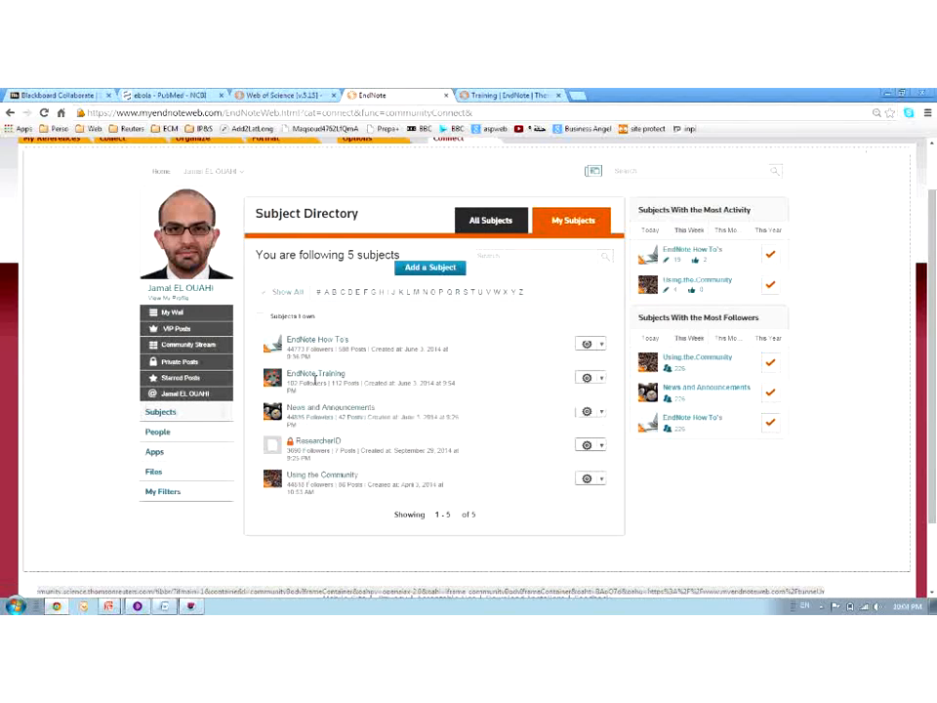
mouse_move(311, 346)
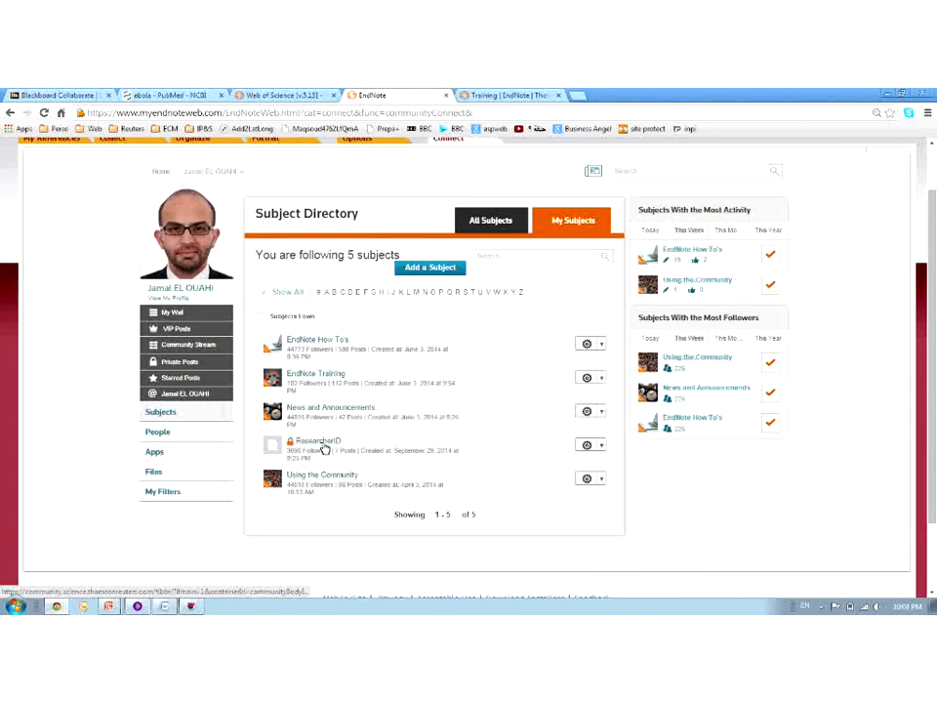
mouse_move(320, 447)
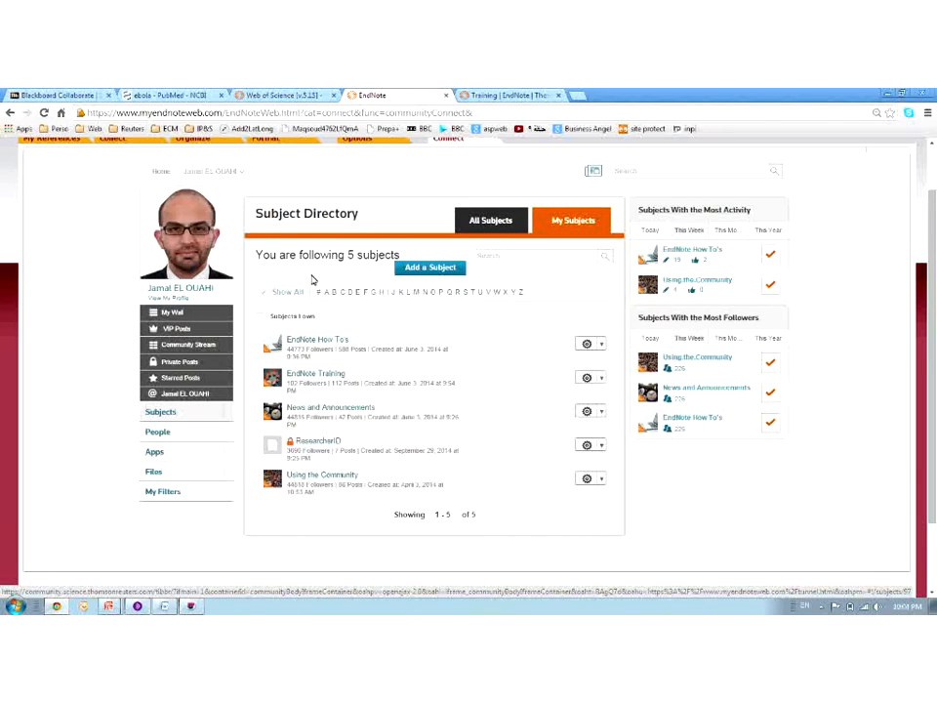
left_click(485, 220)
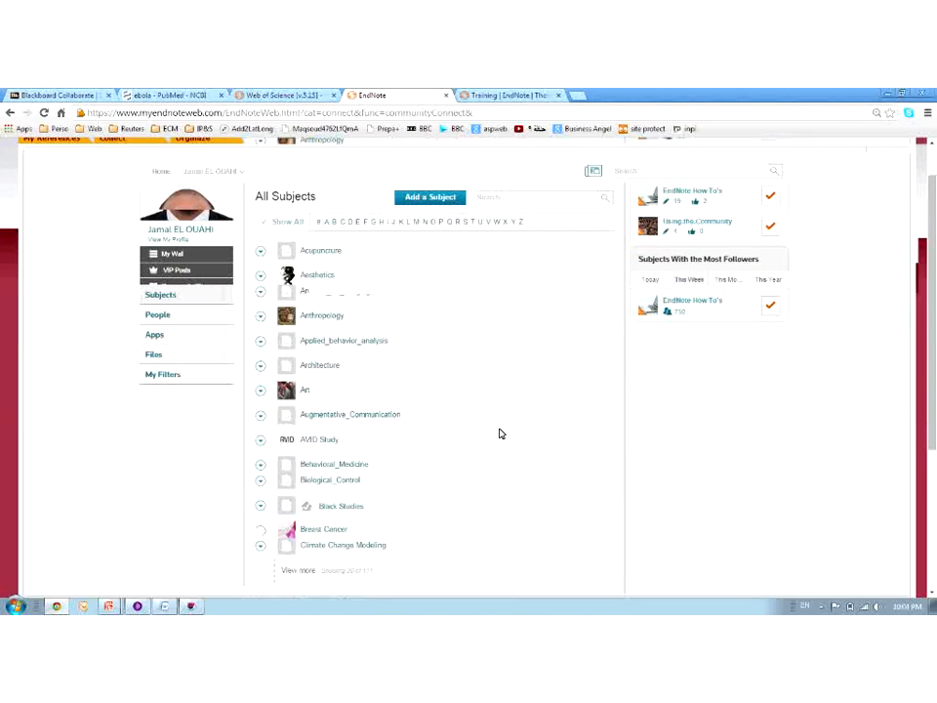
scroll(500, 434, "down", 3)
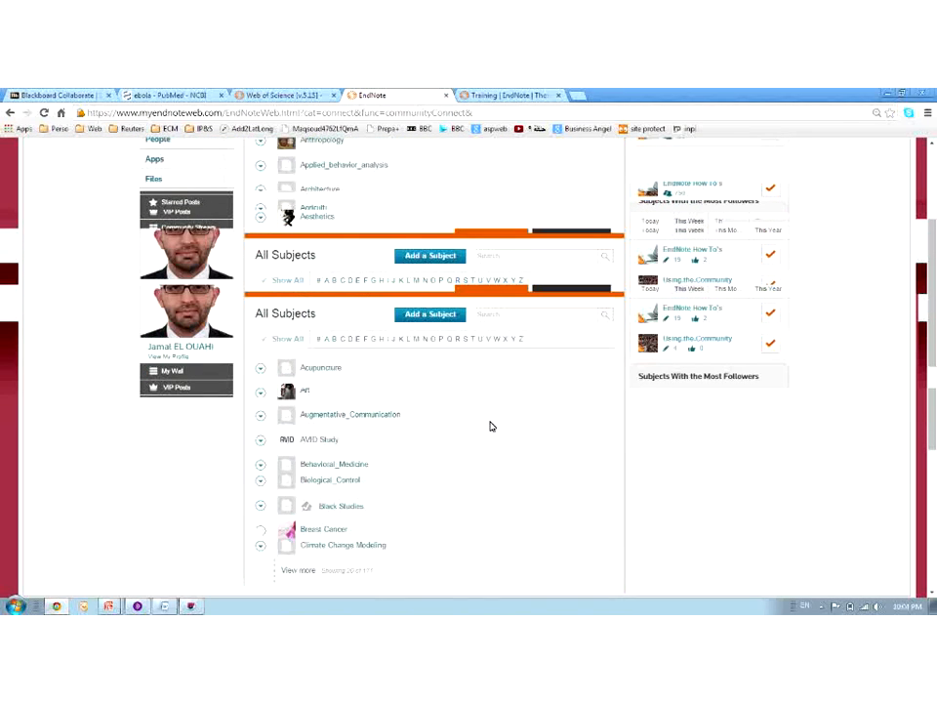
left_click(316, 443)
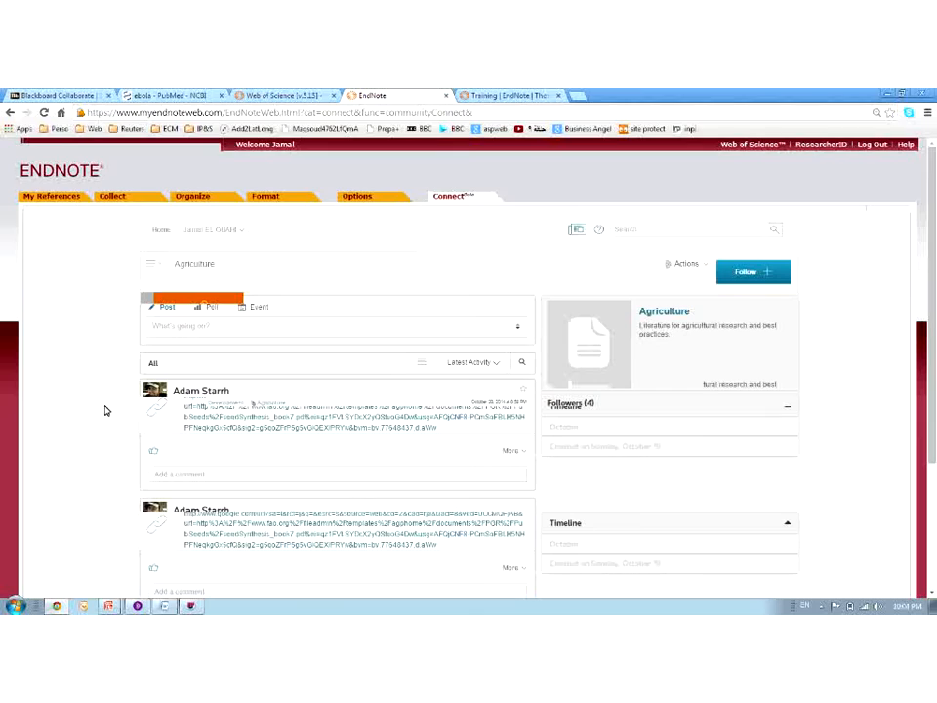
scroll(88, 411, "down", 2)
scroll(69, 402, "down", 1)
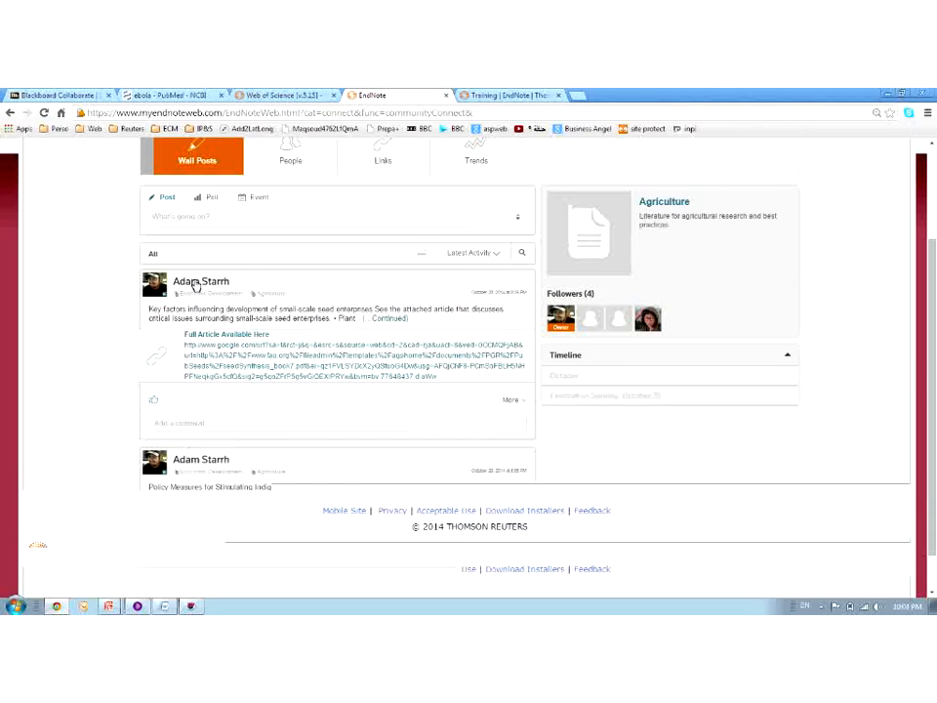
View the post author's profile and their empty Posts tab, then go back to the Subject Directory
left_click(196, 284)
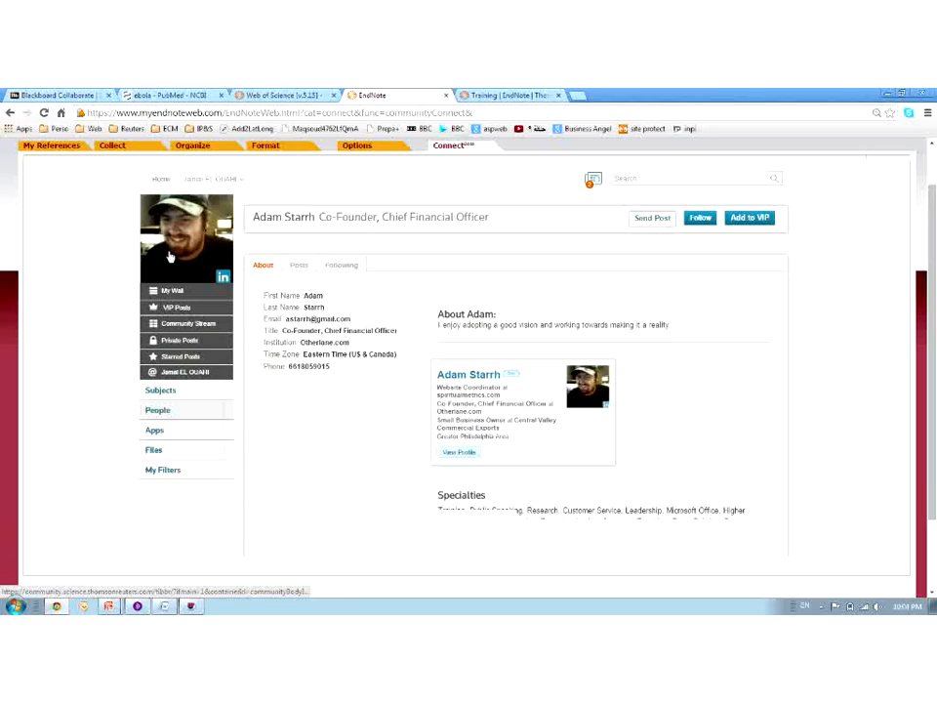
left_click_drag(351, 320, 289, 320)
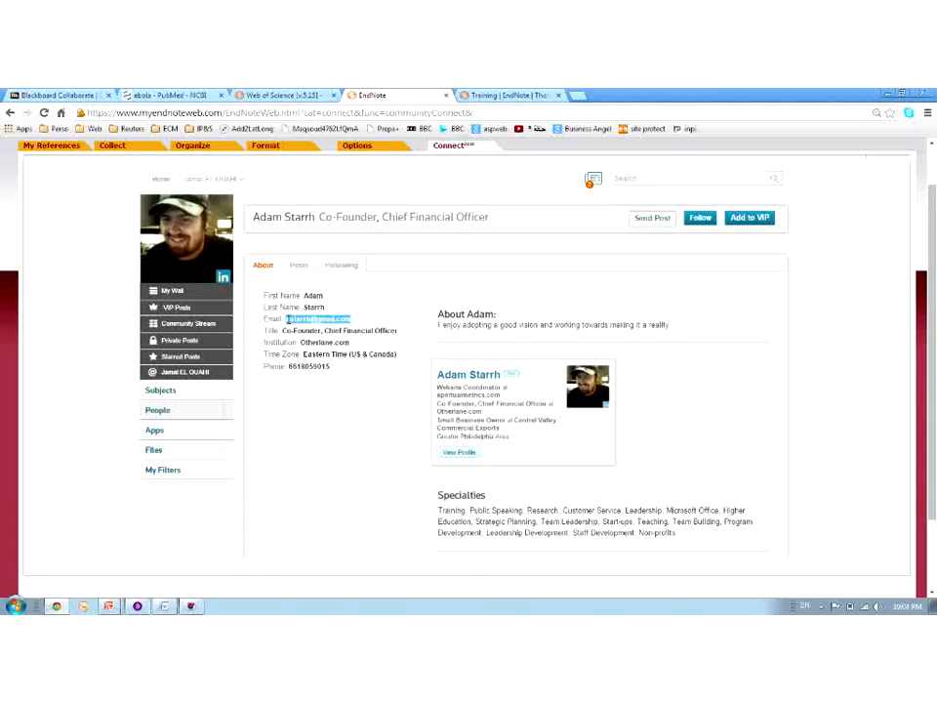
left_click(300, 264)
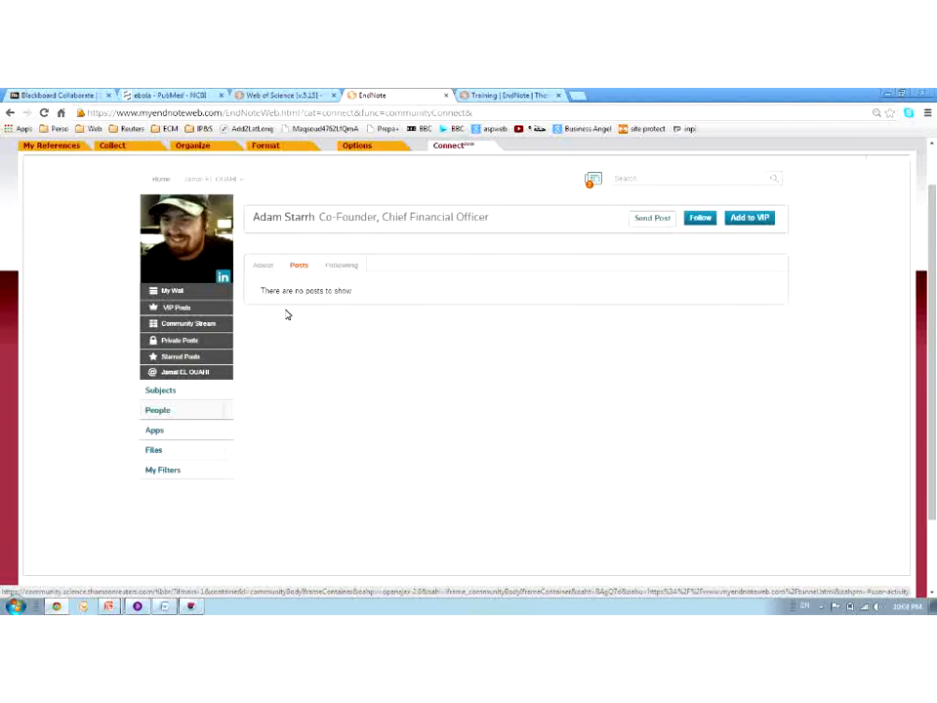
left_click(162, 389)
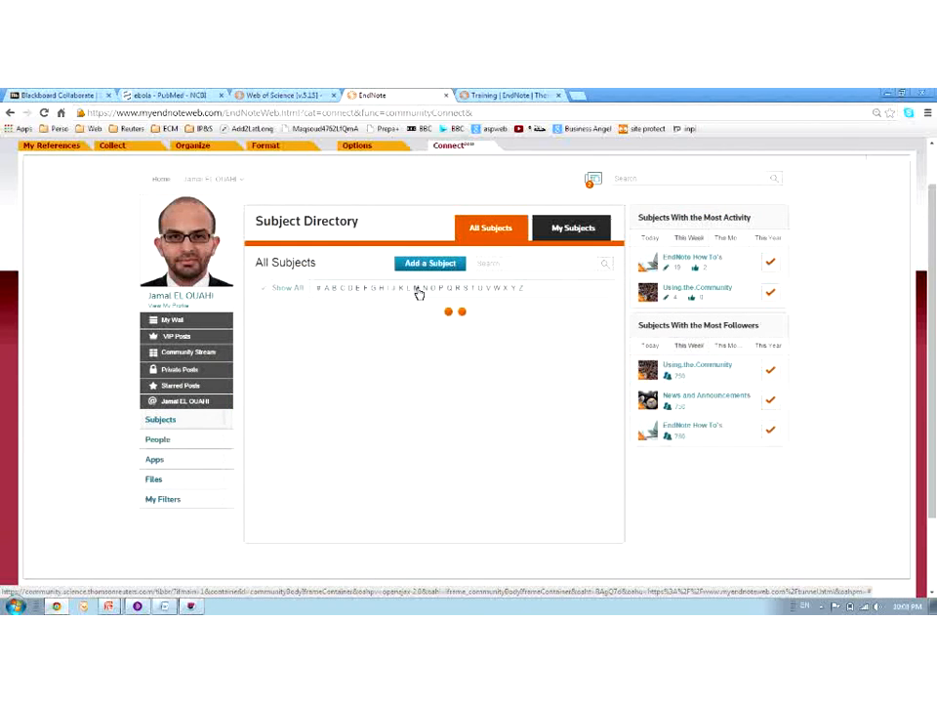
Filter subjects by M and look at the Medical_Physics and Breast Cancer subject pages
left_click(417, 289)
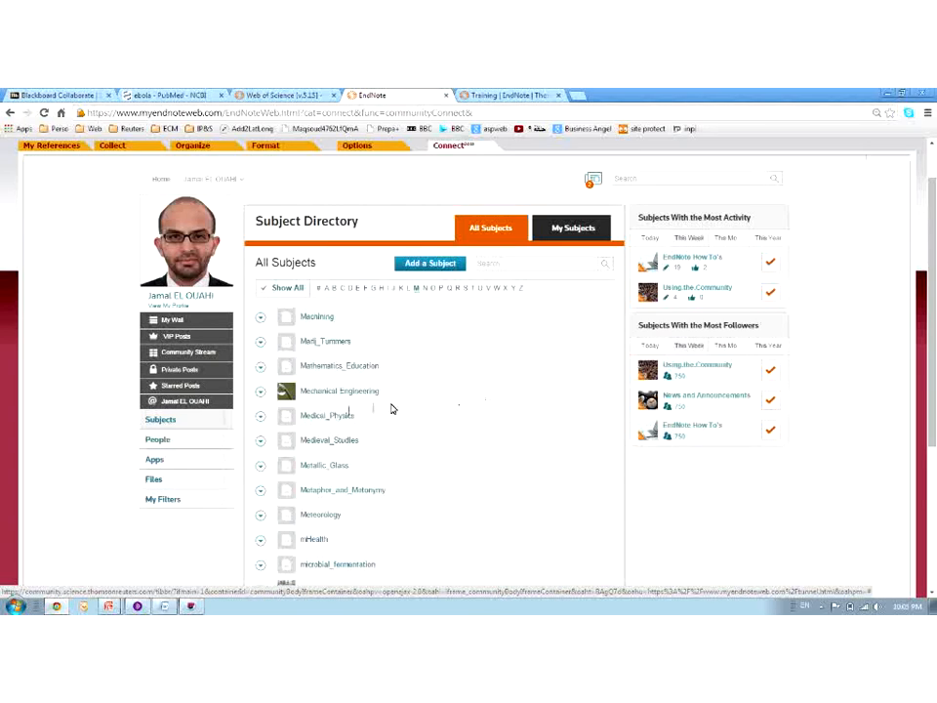
left_click(326, 415)
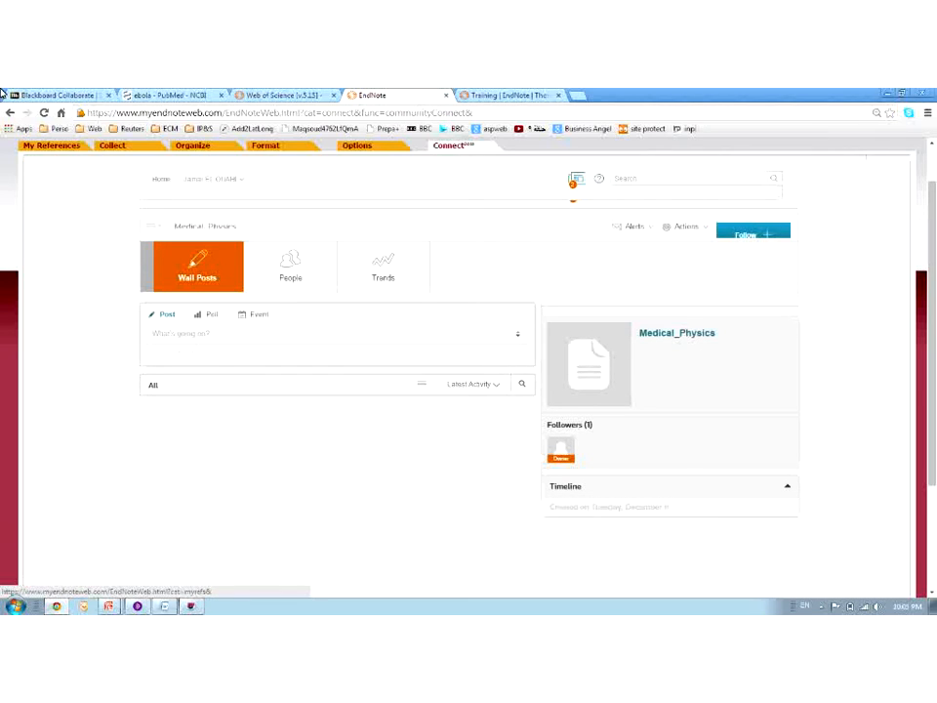
left_click(10, 113)
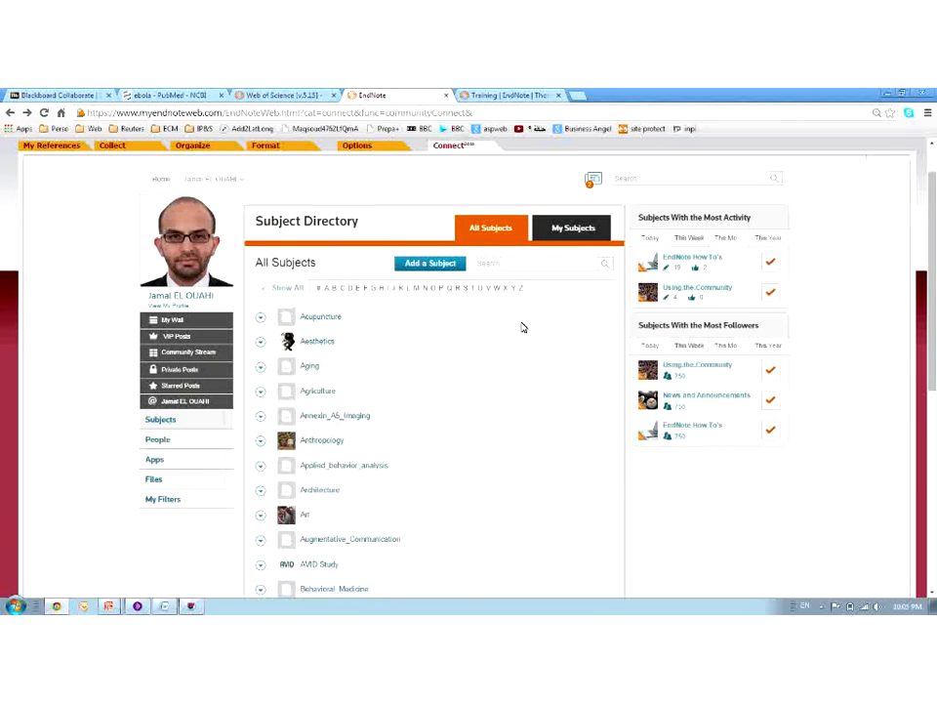
scroll(522, 328, "down", 3)
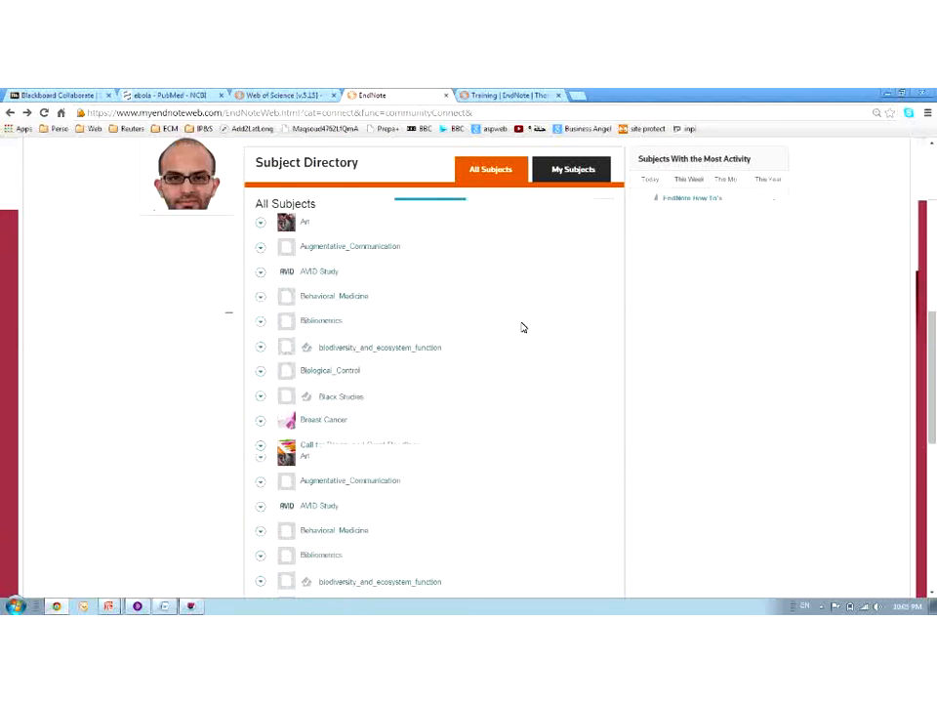
left_click(311, 426)
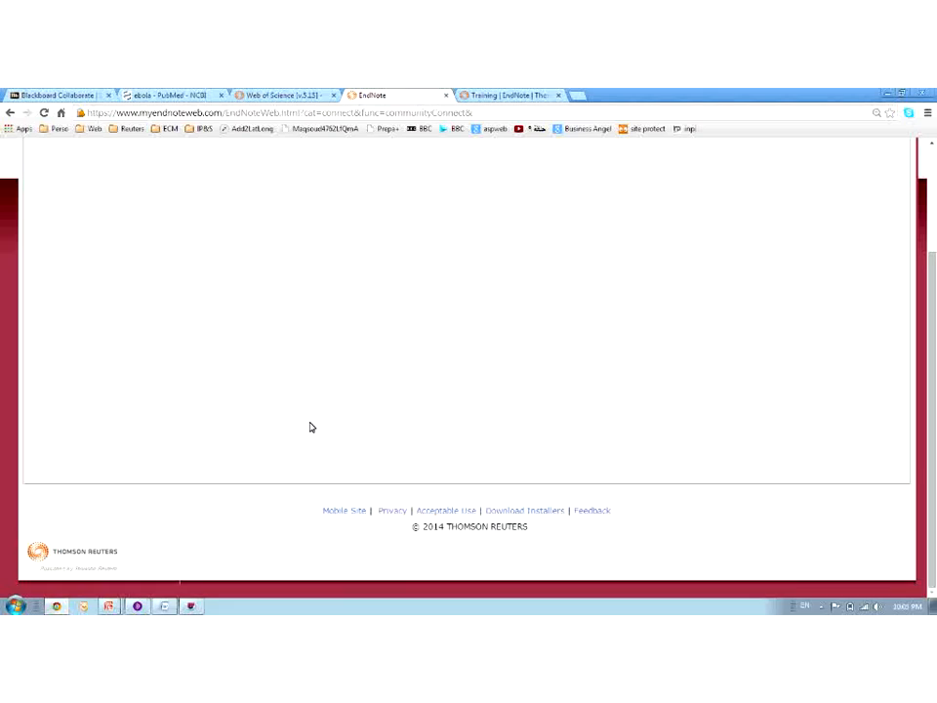
scroll(311, 427, "up", 2)
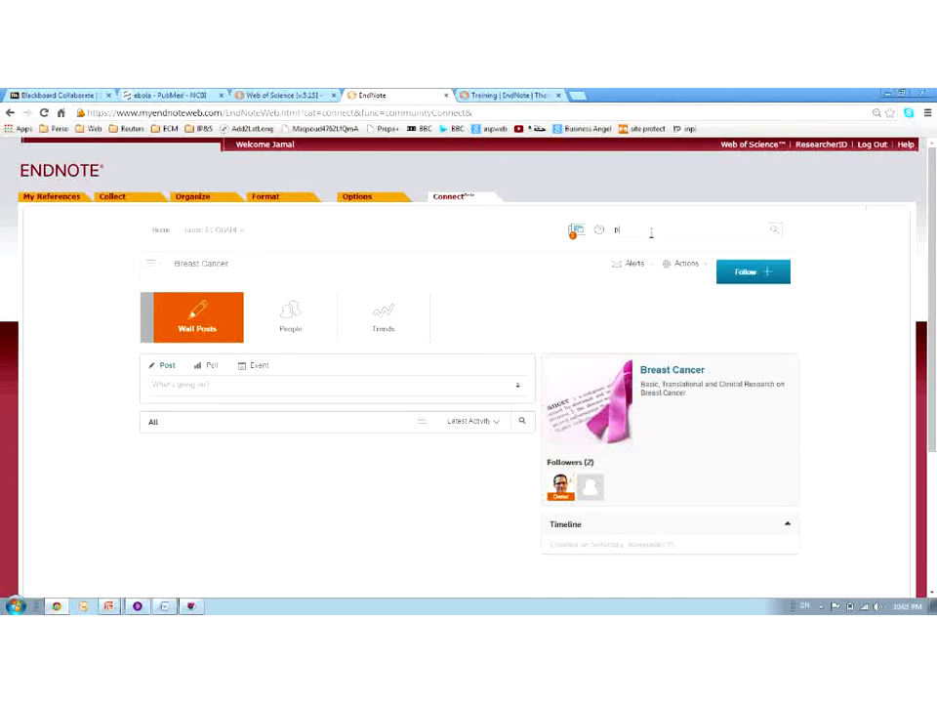
Search the community for 'physics', show the 195 People results, and open the first person's profile
type("sics")
key("Return")
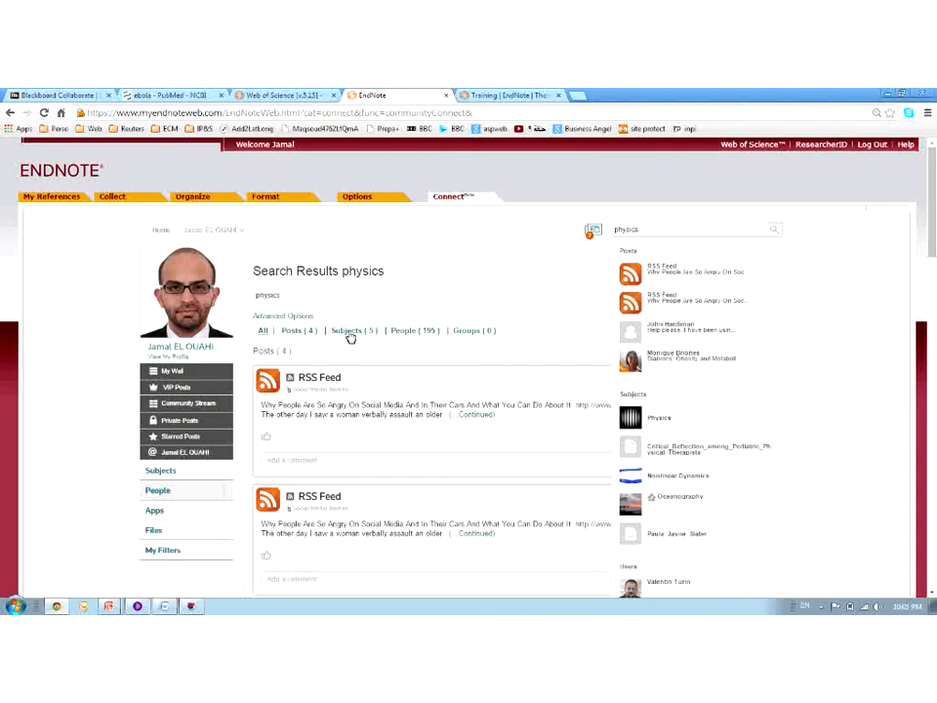
left_click(411, 332)
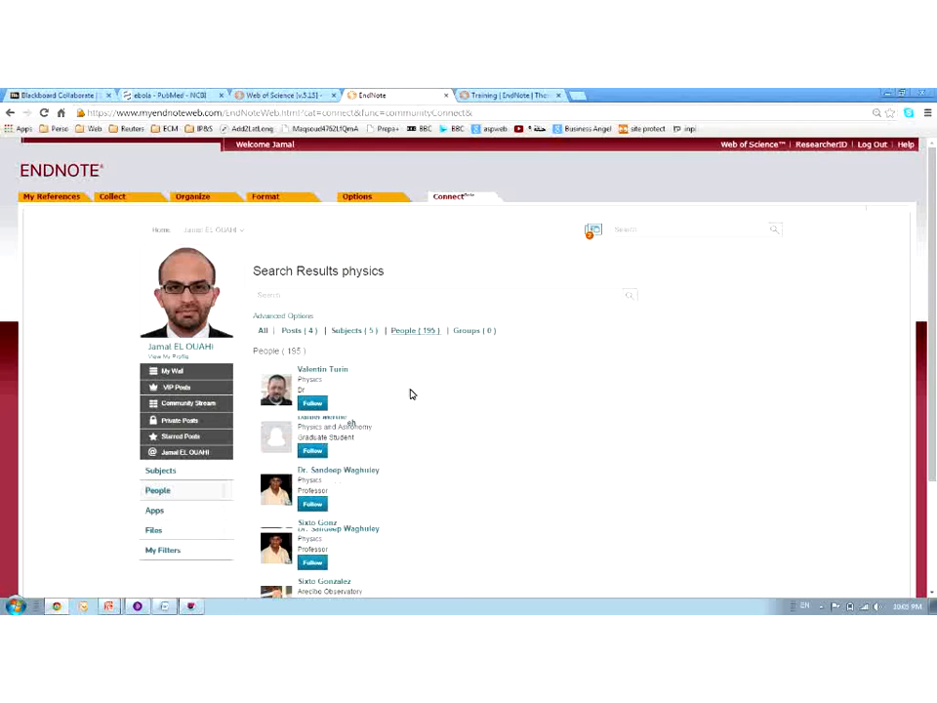
scroll(408, 392, "down", 1)
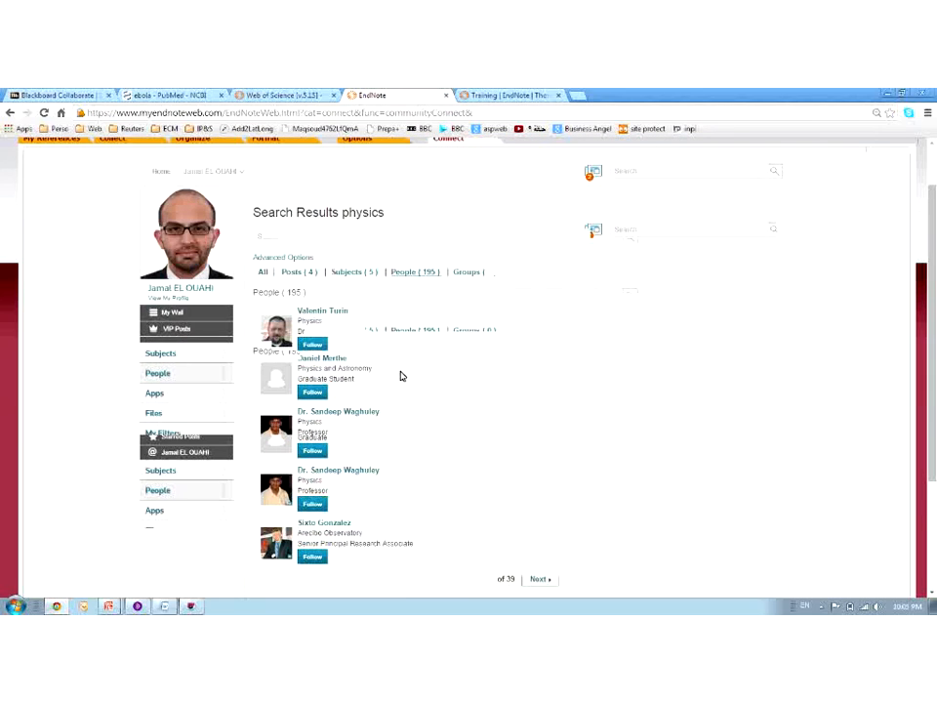
scroll(319, 293, "down", 1)
mouse_move(318, 257)
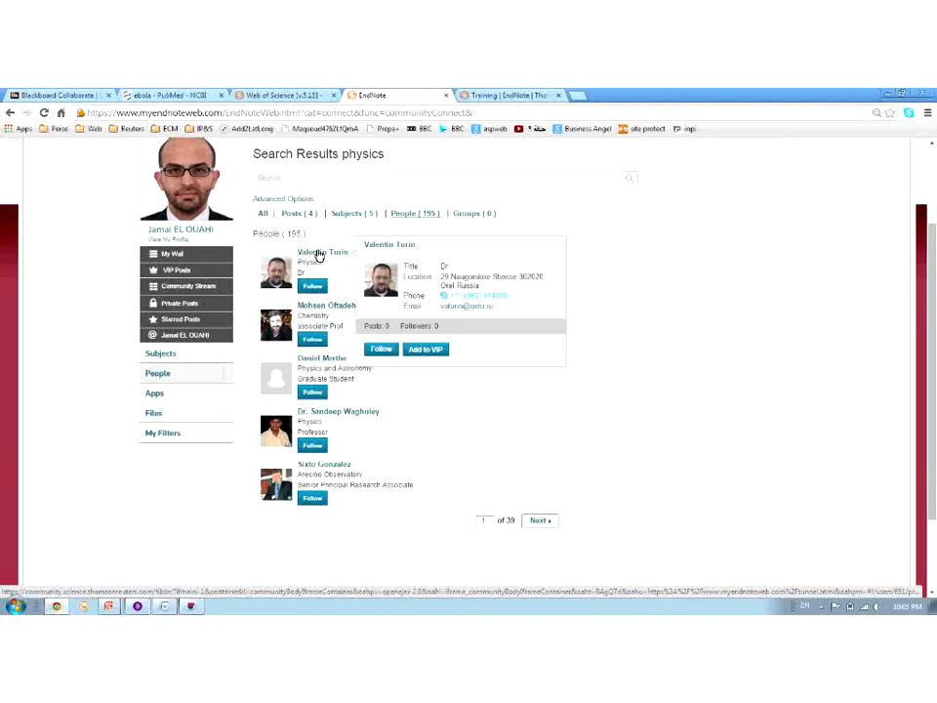
left_click(319, 256)
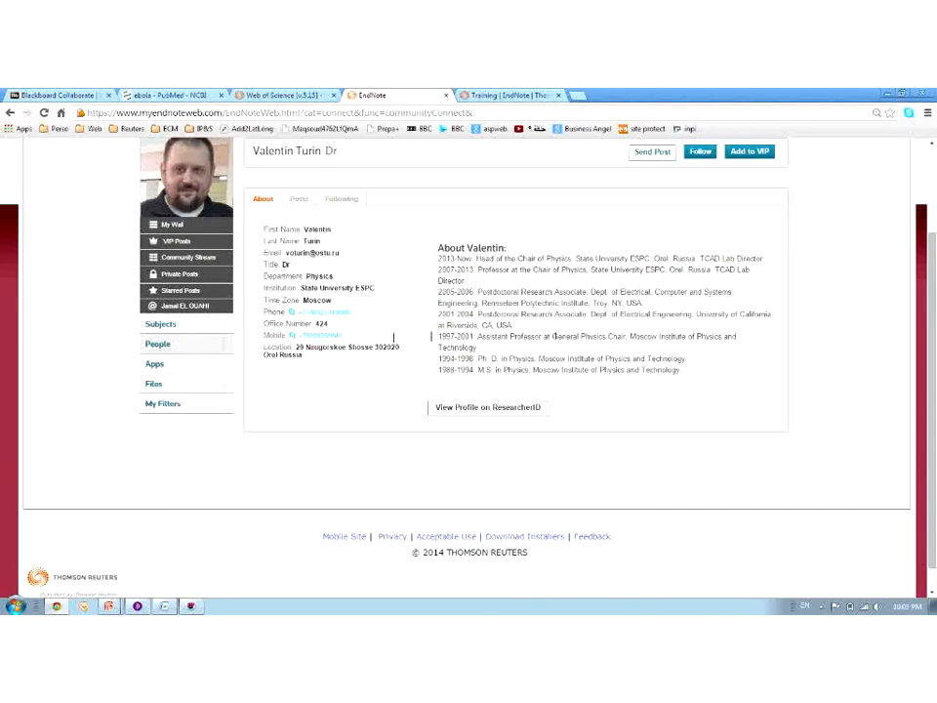
Look at the researcher's Posts, Following and About tabs, then follow 'View Profile on ResearcherID'
left_click(298, 199)
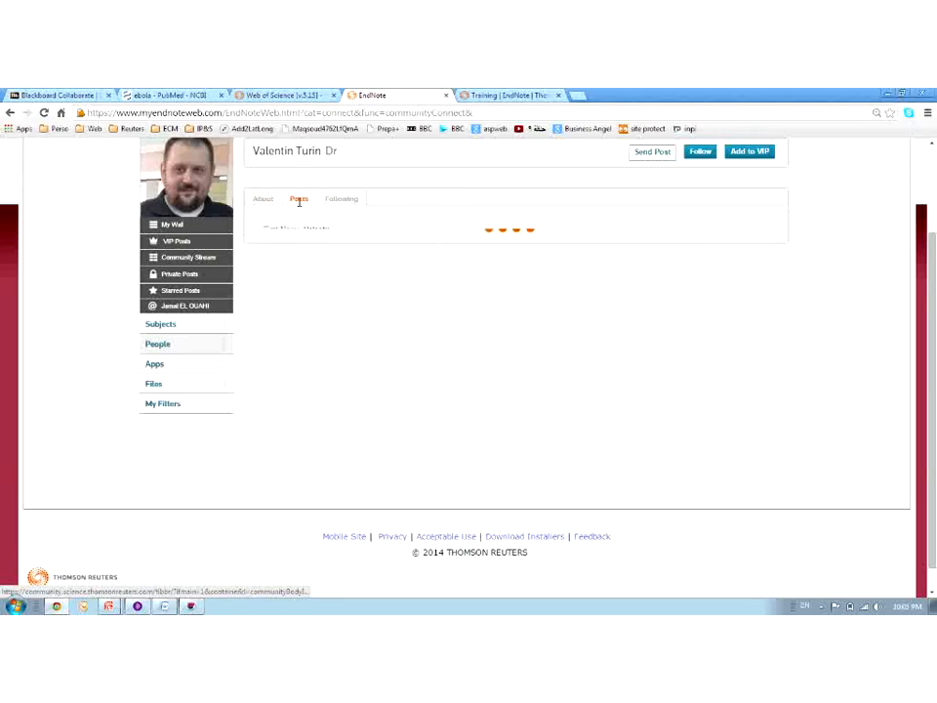
left_click(325, 198)
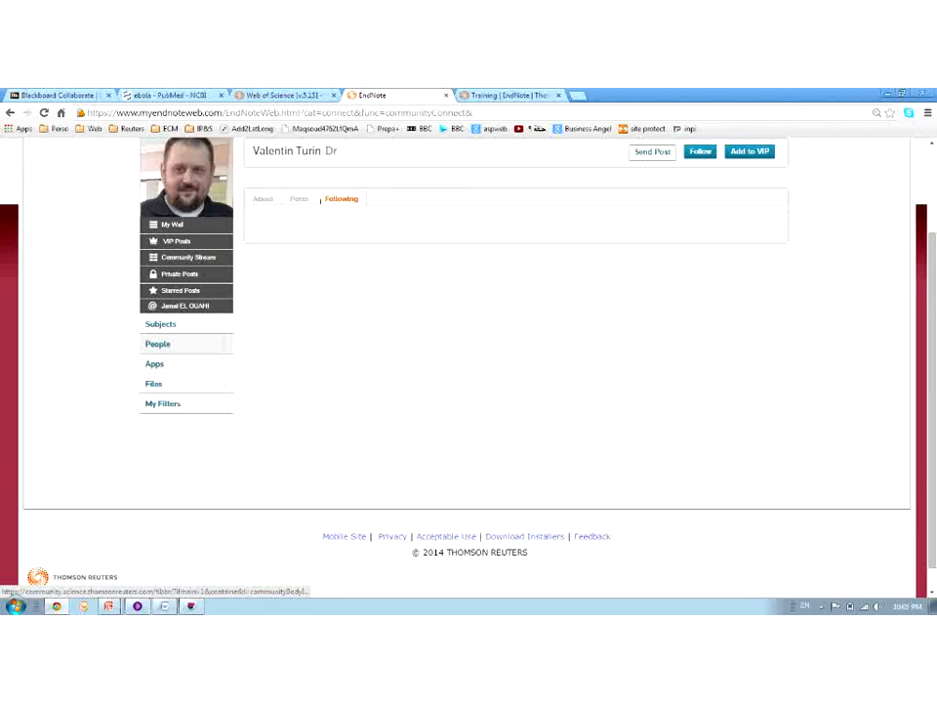
left_click(265, 199)
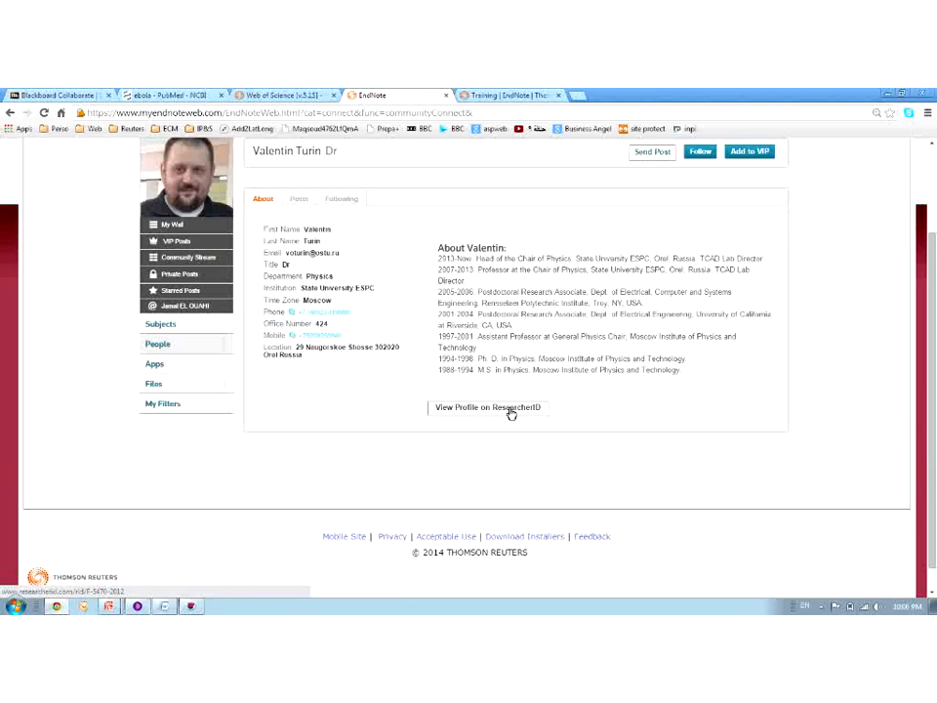
left_click(510, 408)
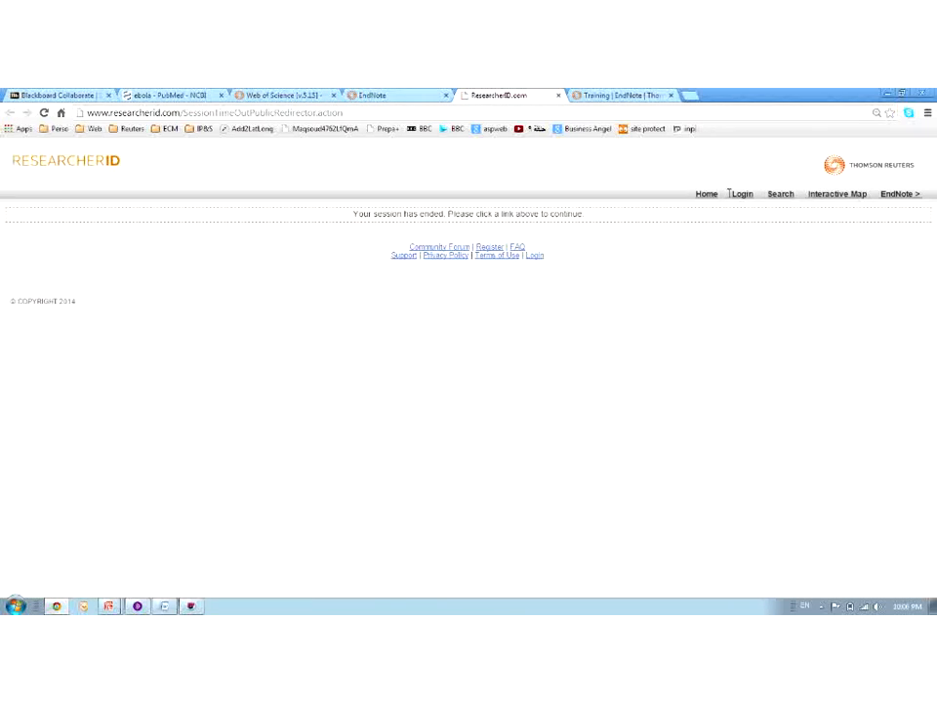
Reload the expired ResearcherID page, scroll the 20 publications, then close that tab
left_click(707, 195)
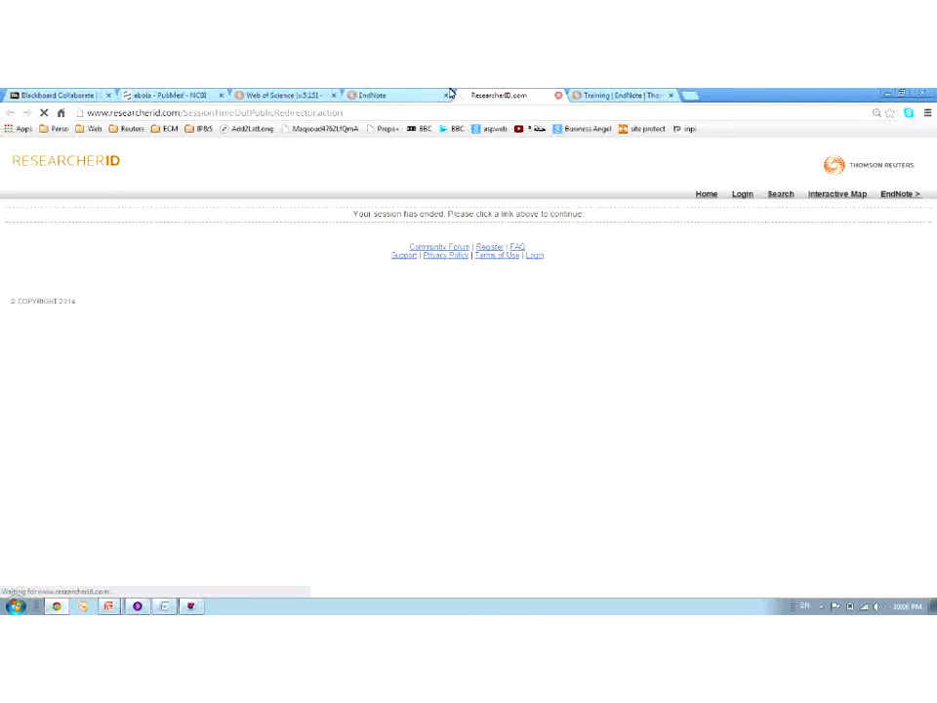
left_click(430, 96)
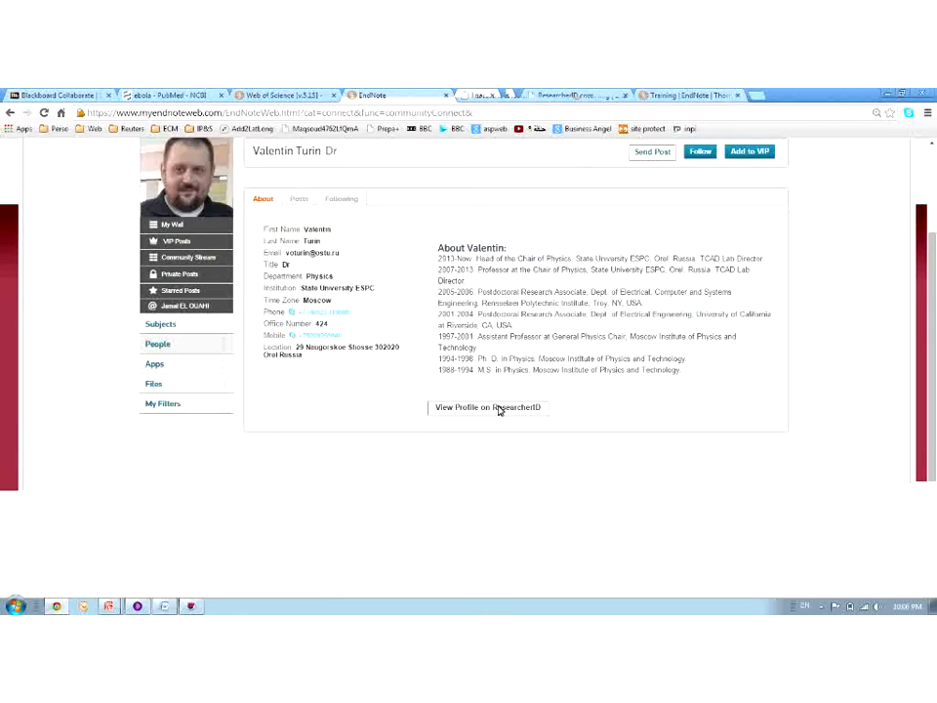
left_click(498, 409)
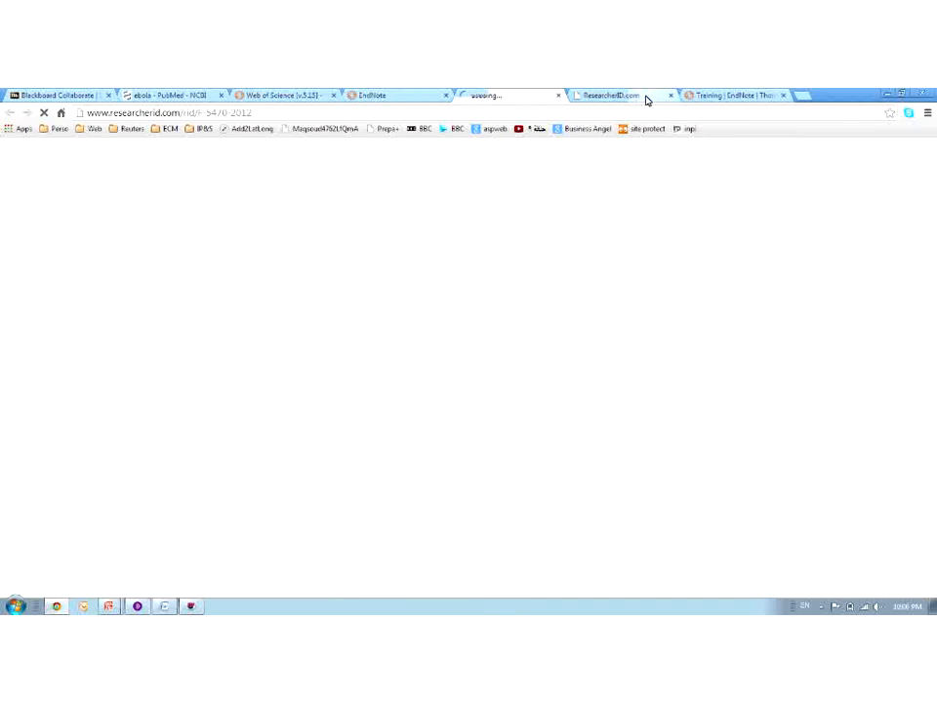
left_click(646, 97)
left_click(526, 95)
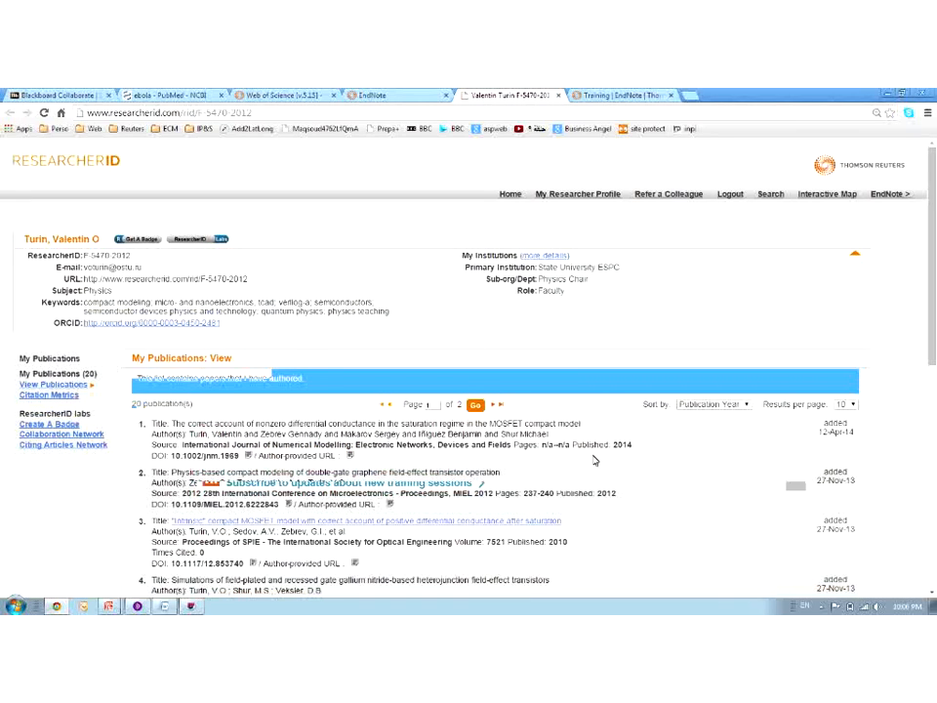
scroll(407, 455, "down", 3)
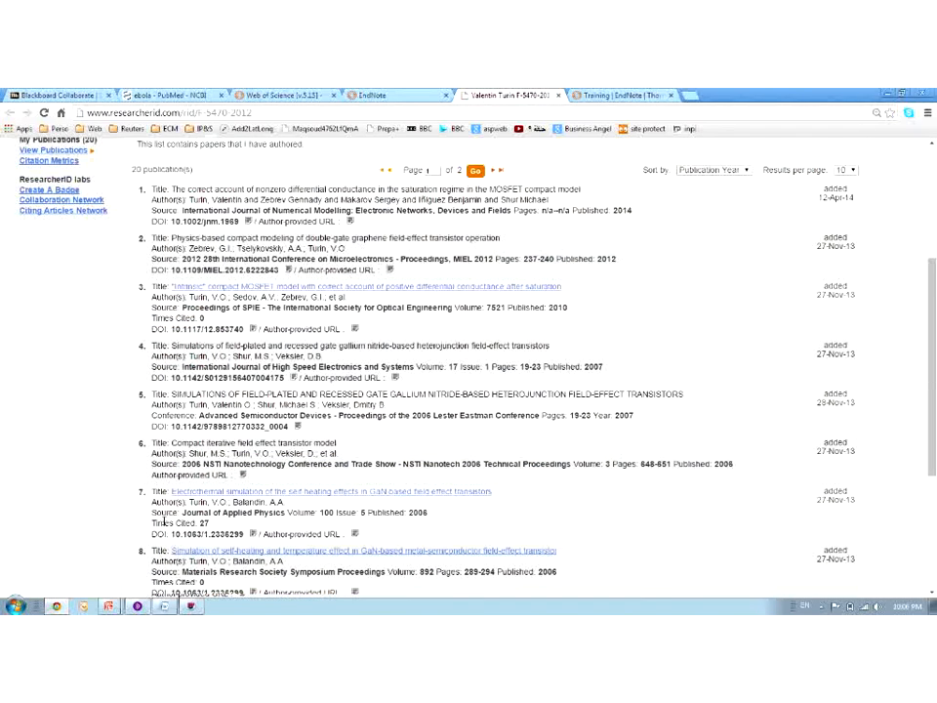
scroll(682, 493, "down", 3)
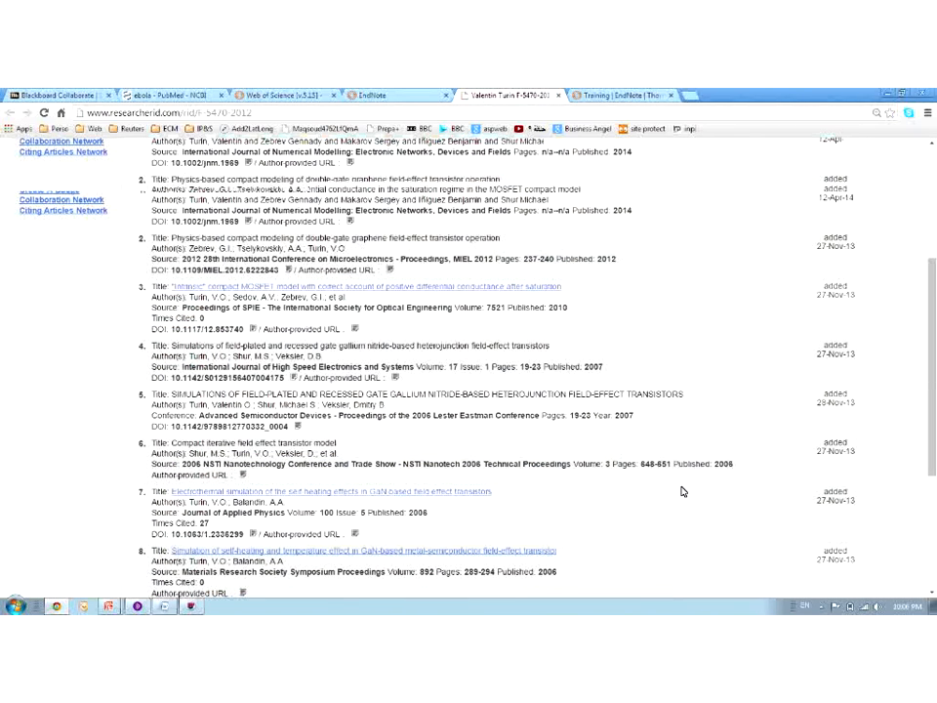
scroll(661, 485, "up", 5)
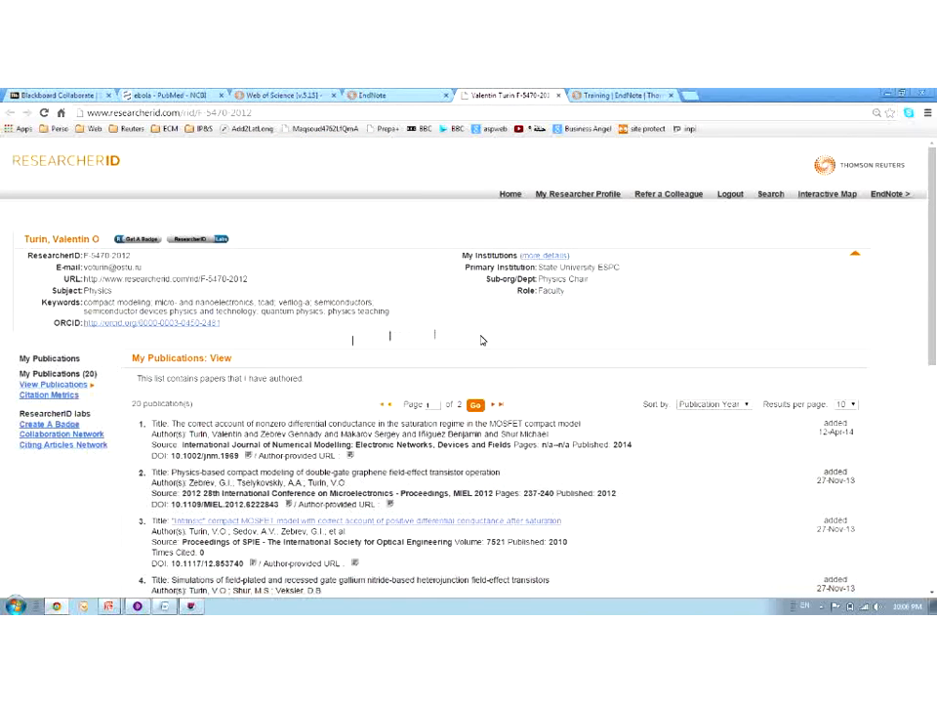
left_click(577, 96)
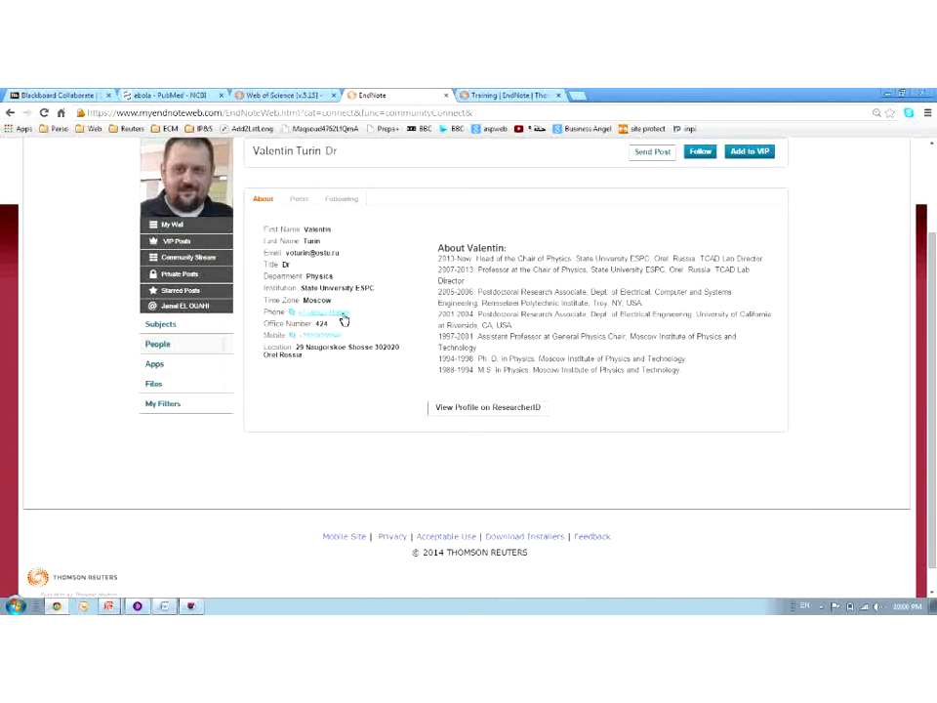
Switch from Chrome to the EndNote X7 desktop library via the taskbar
left_click(190, 607)
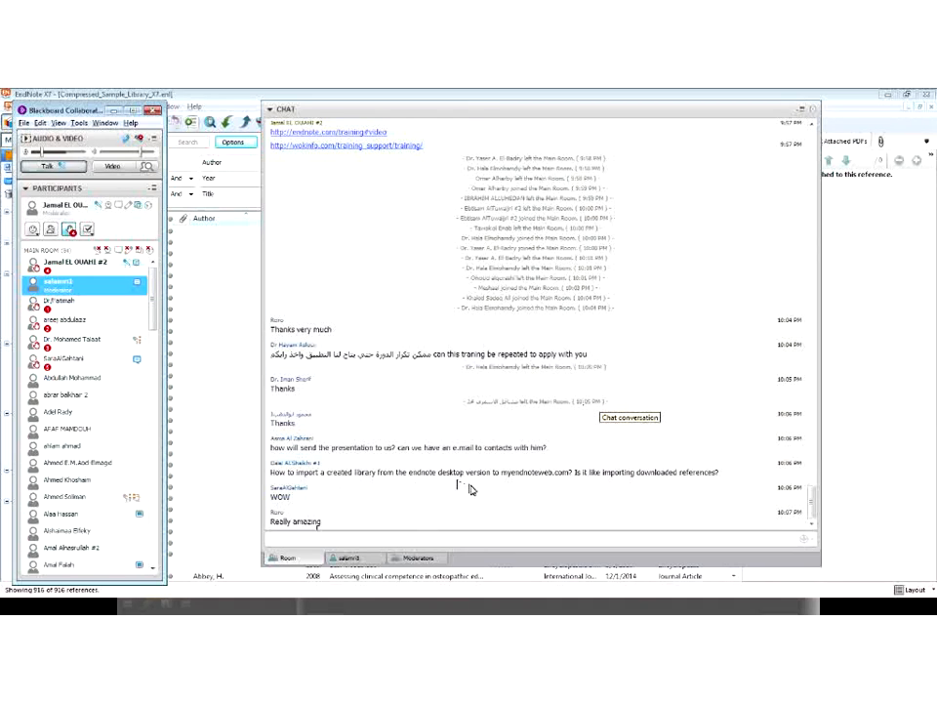
Bring the Compressed_Sample_Library_X7.enl library in front of the Collaborate chat
left_click(243, 333)
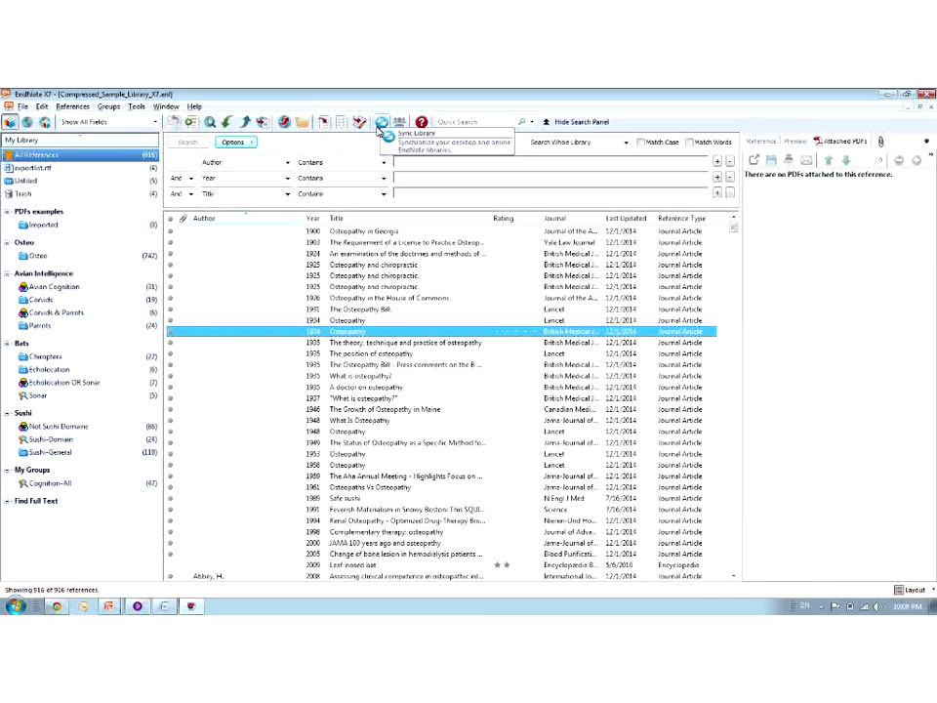
left_click(379, 125)
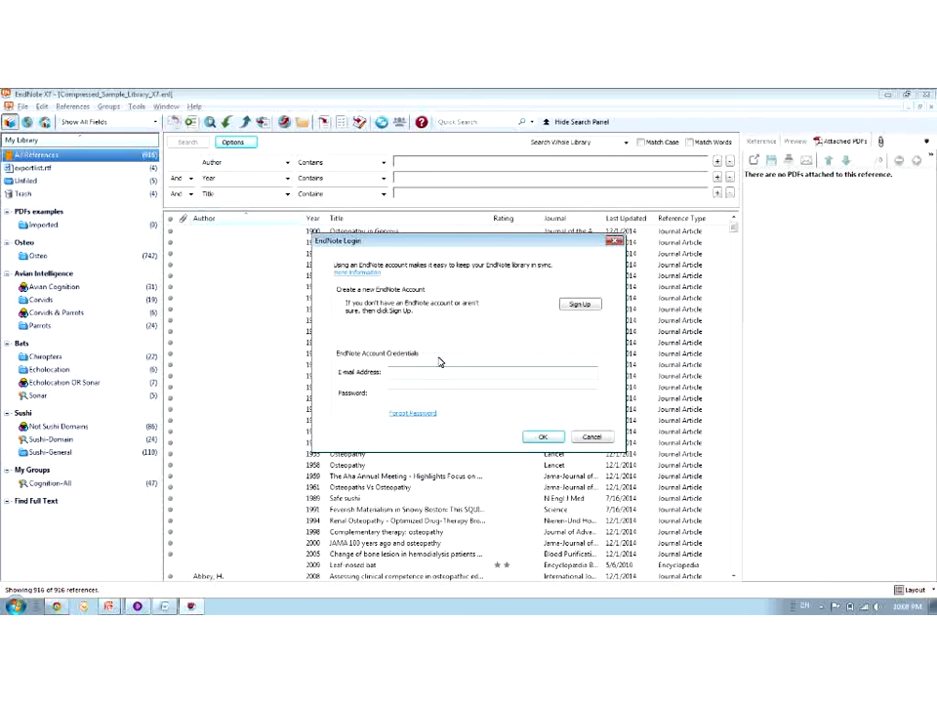
left_click(592, 437)
left_click(134, 107)
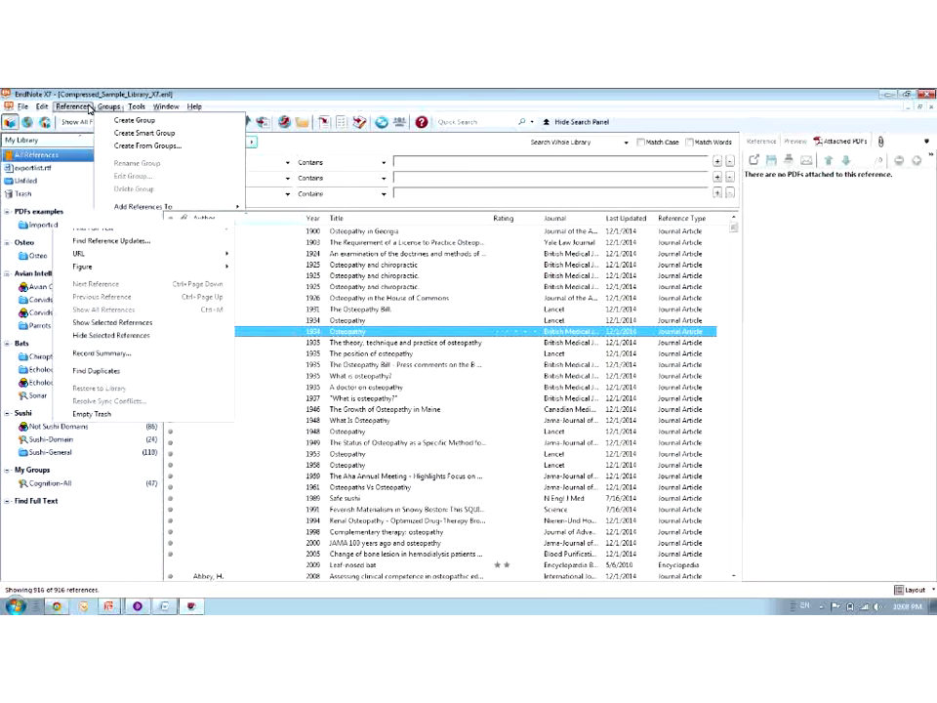
mouse_move(22, 107)
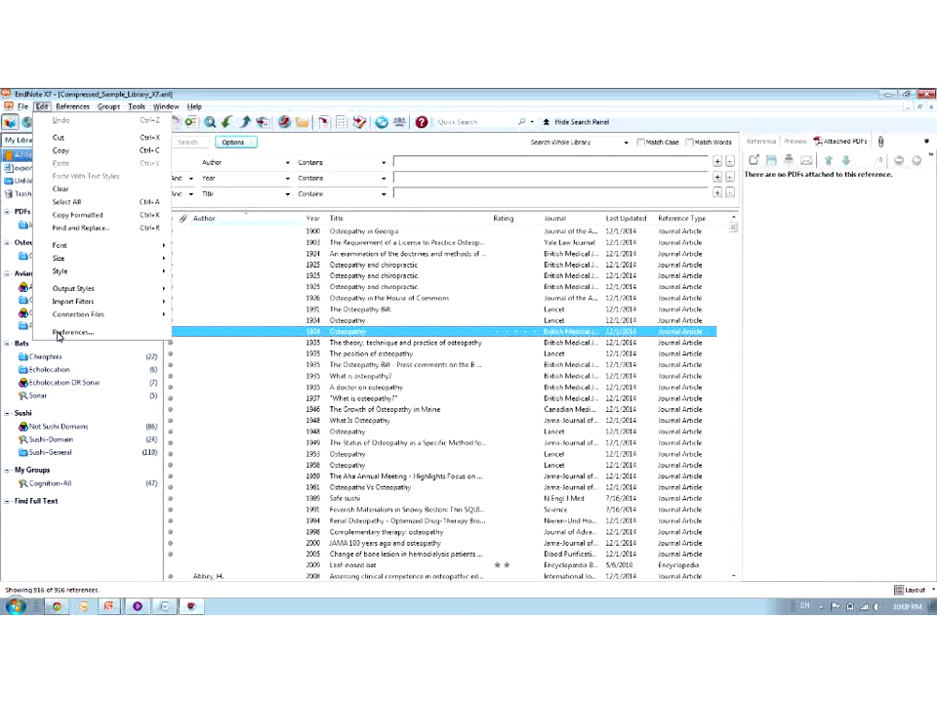
left_click(58, 333)
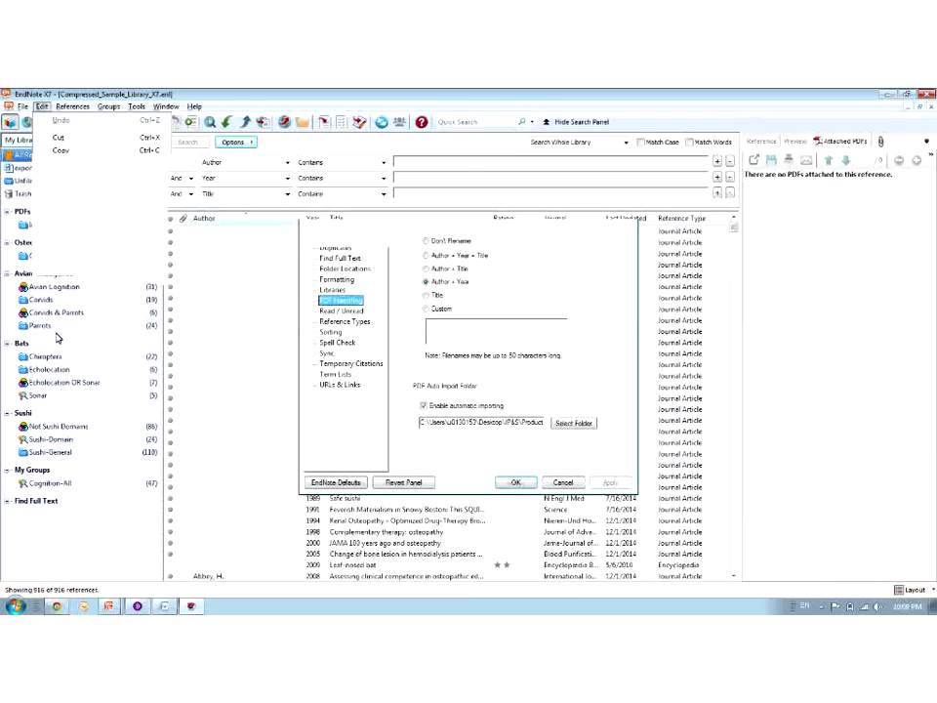
left_click(340, 384)
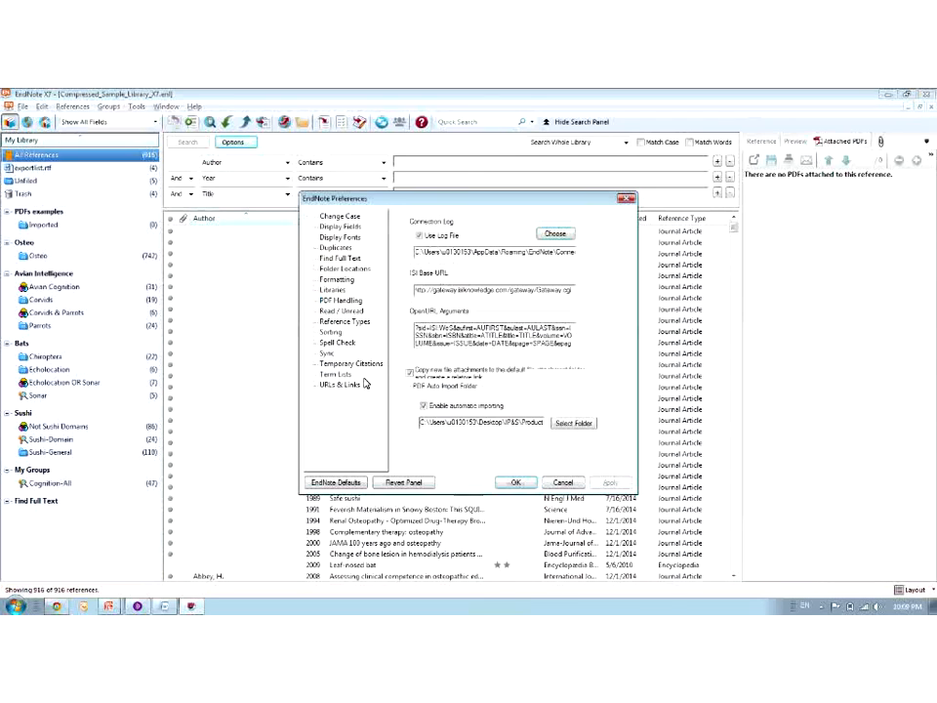
left_click(550, 252)
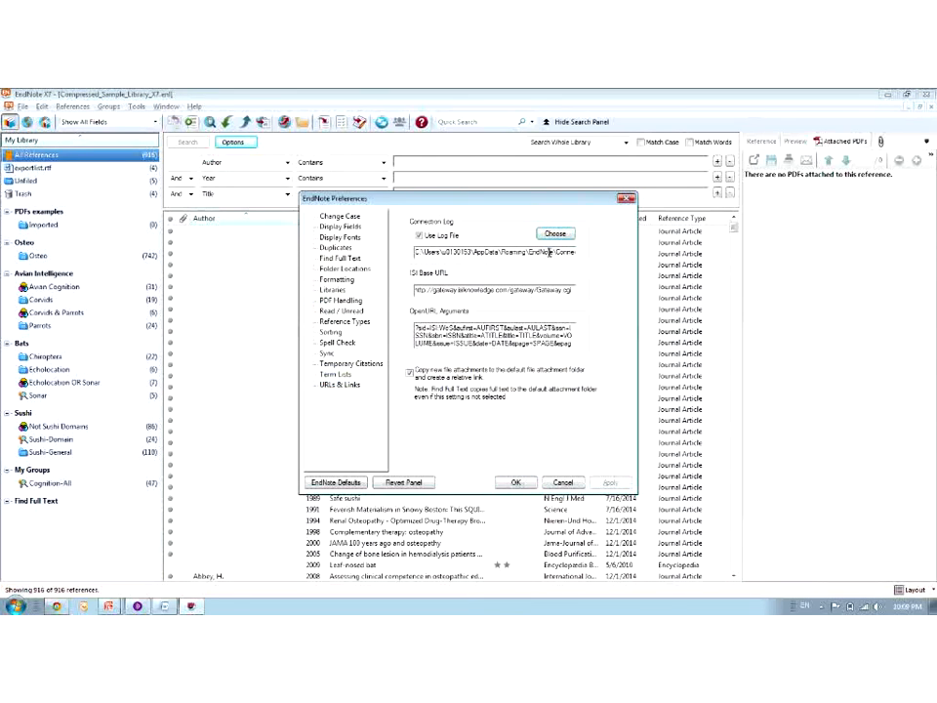
left_click(561, 482)
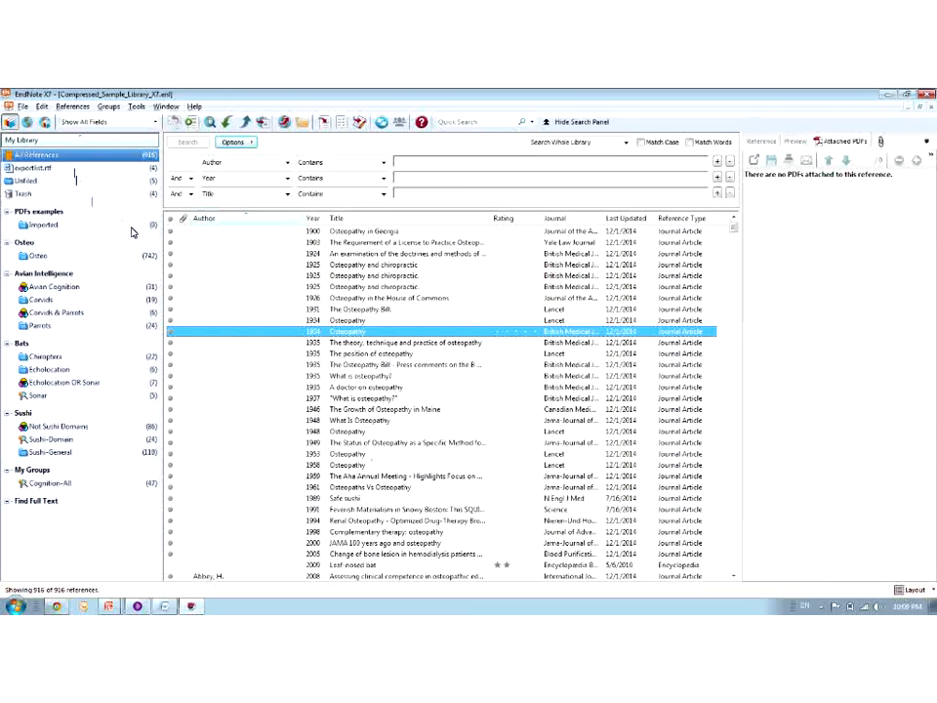
Sort all references by Last Updated and view the four in the exportlist.rtf group
left_click(49, 158)
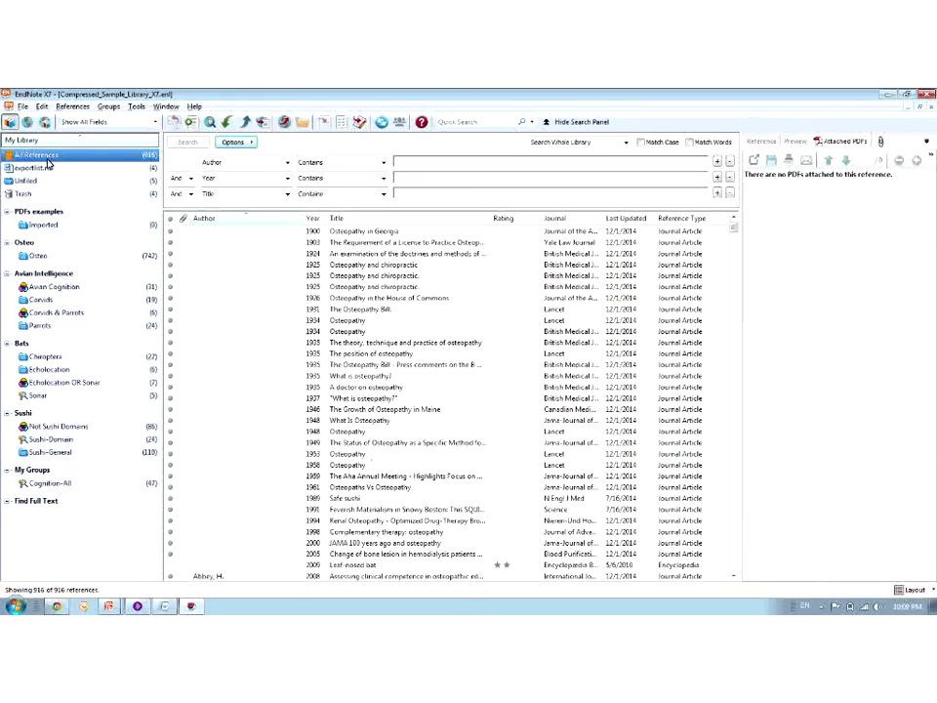
left_click(637, 218)
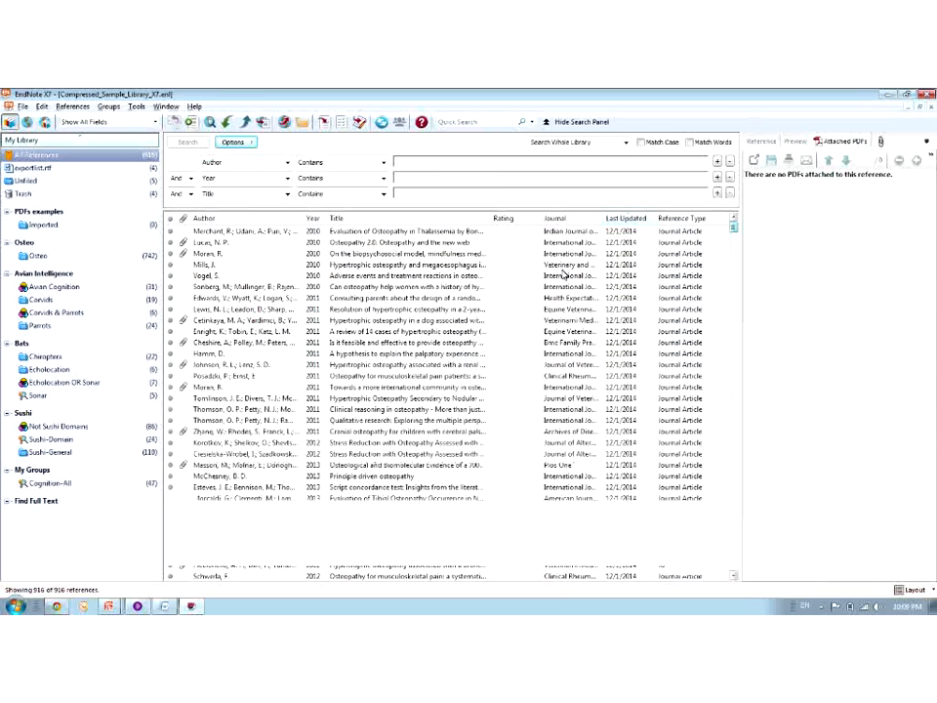
left_click(36, 171)
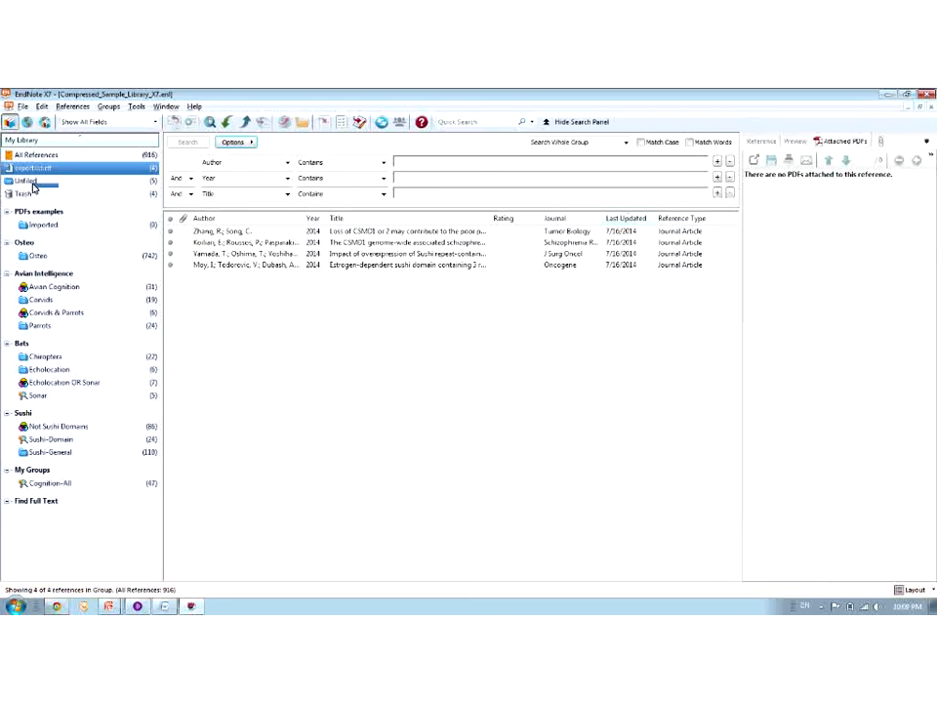
left_click(33, 184)
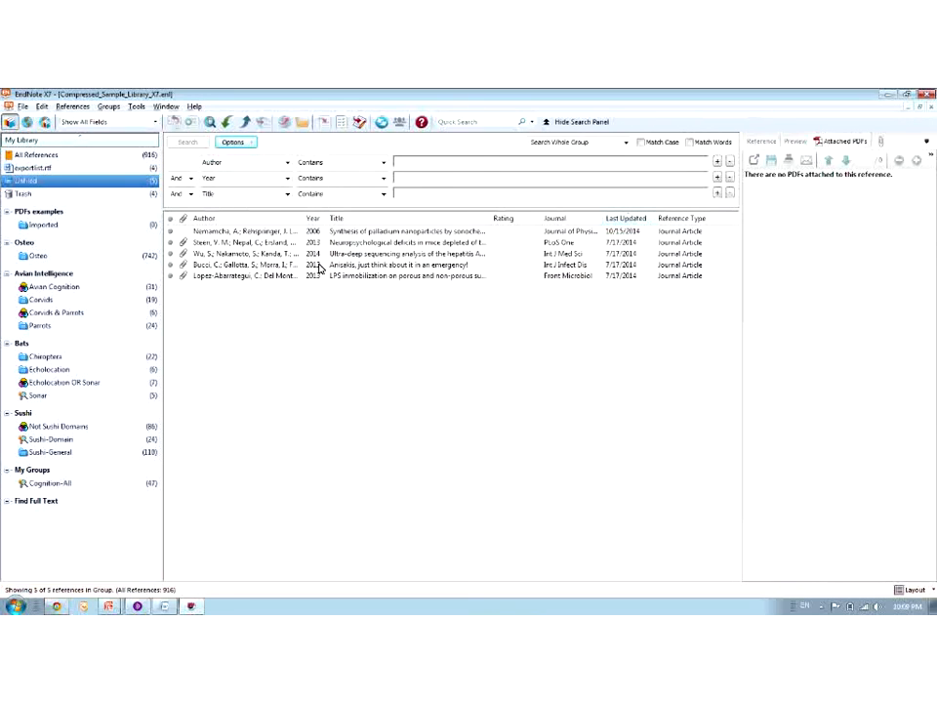
left_click(34, 168)
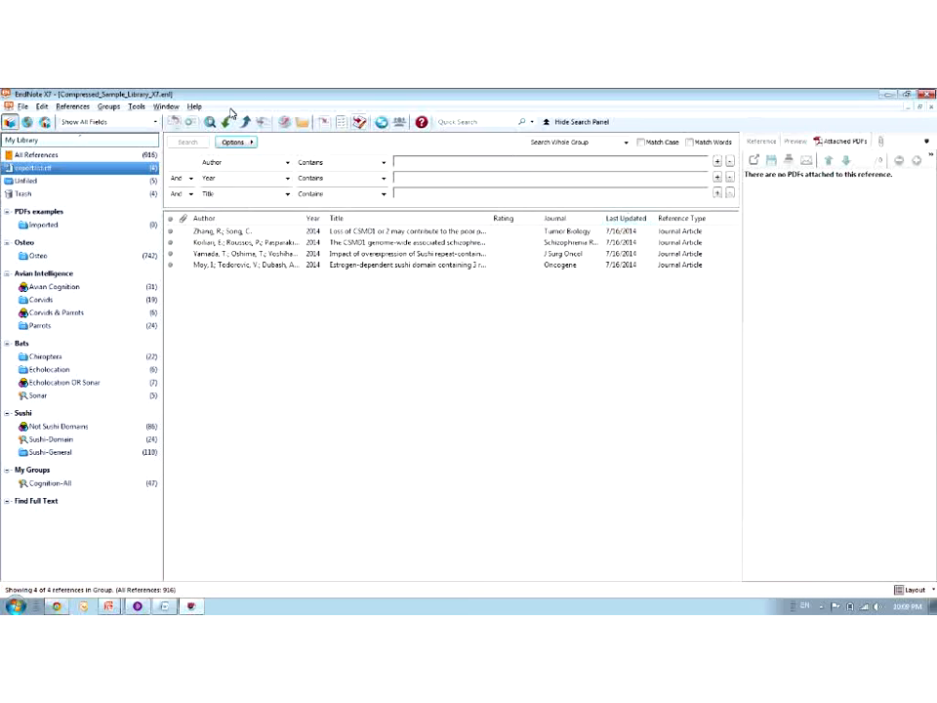
Show the Connection Status window from the Window menu, then close it
left_click(165, 107)
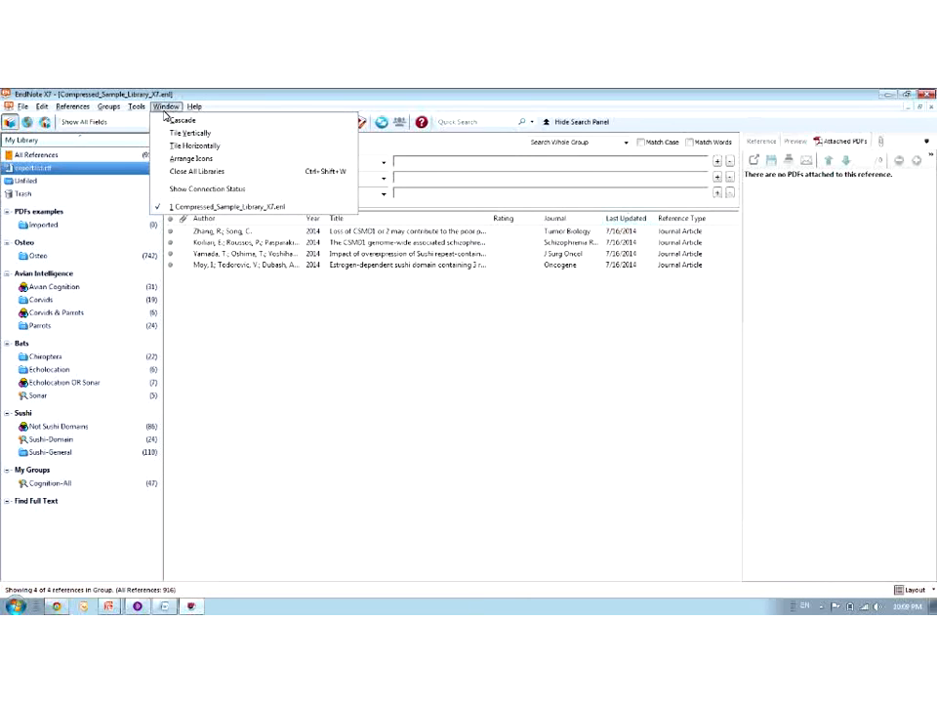
left_click(194, 190)
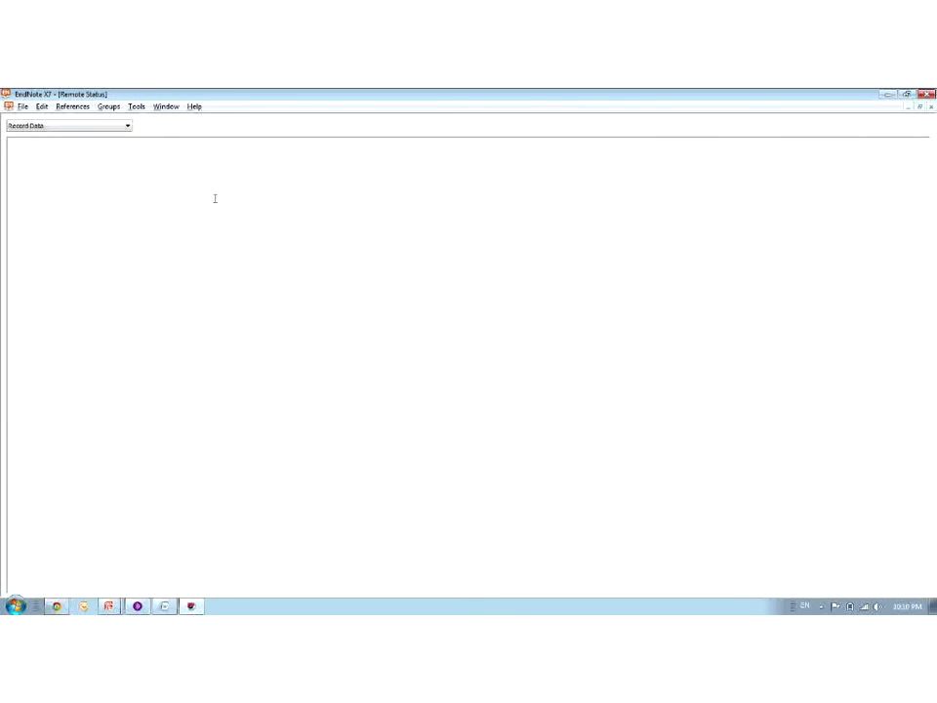
left_click(137, 108)
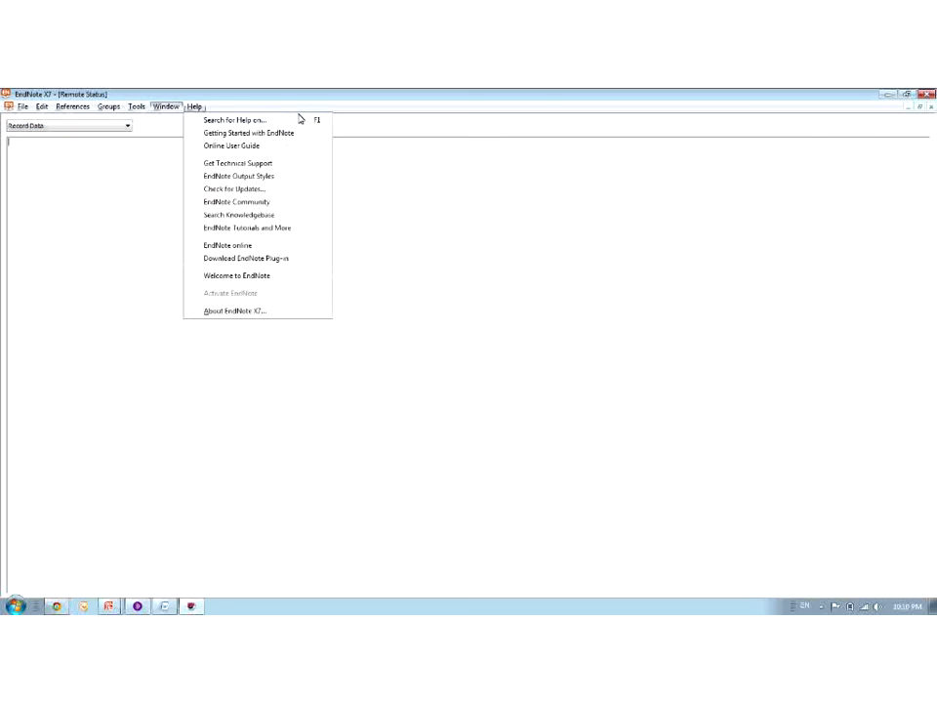
left_click(932, 107)
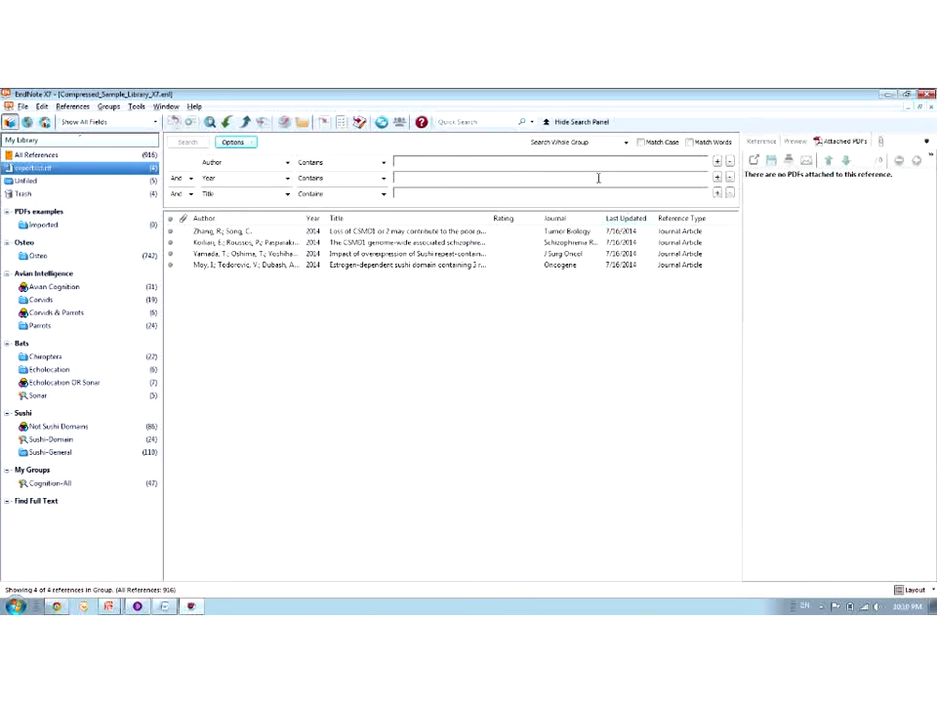
Start Sync Library to bring up the EndNote Login dialog
left_click(381, 121)
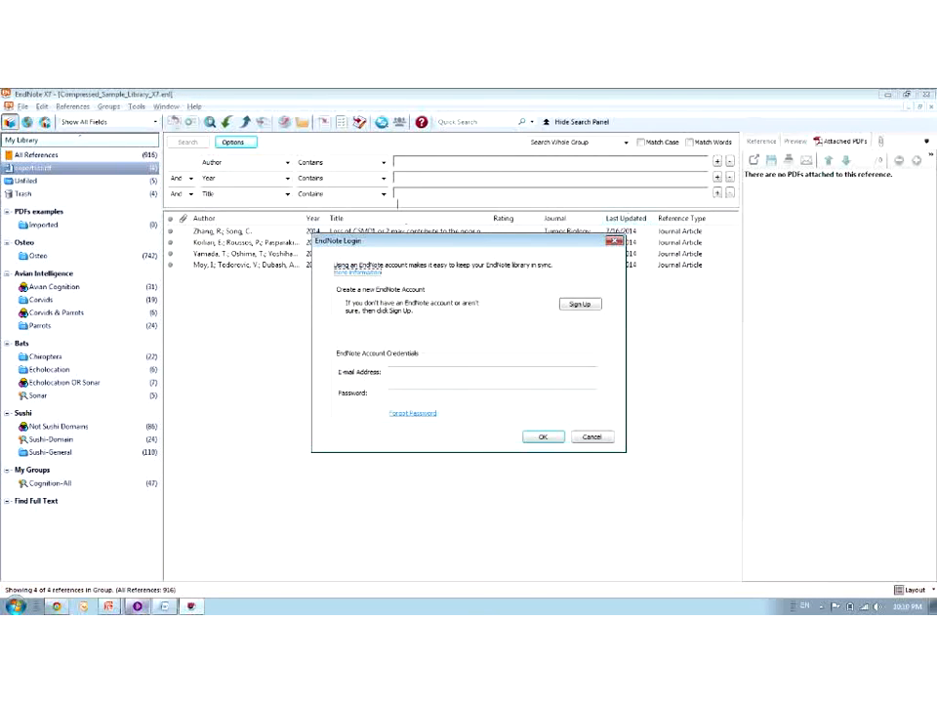
left_click(58, 607)
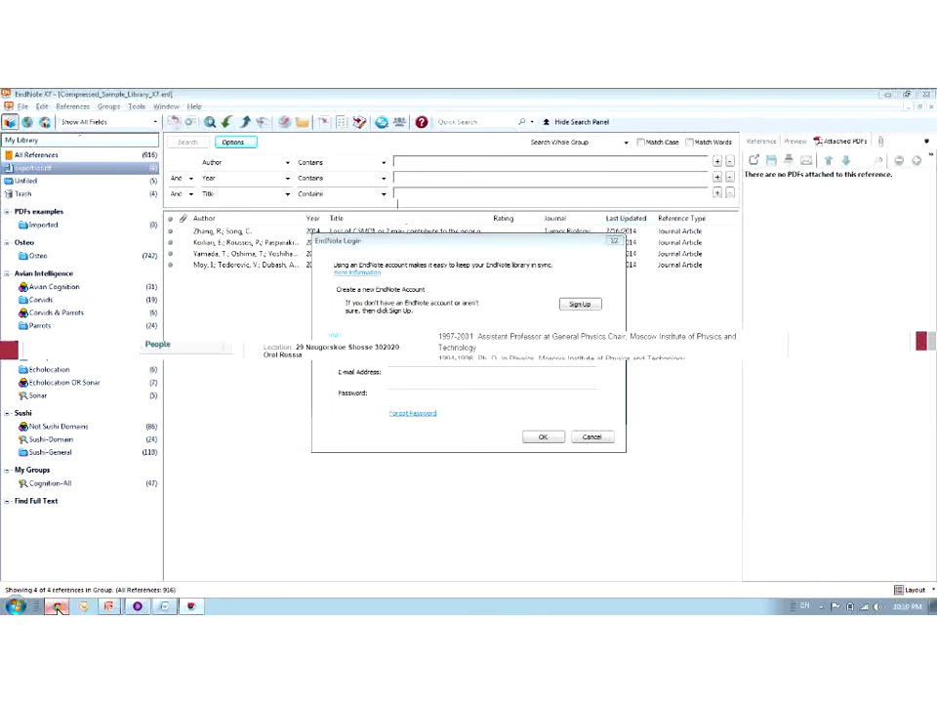
left_click(190, 607)
Post 'Thank you very much everyone' in the Room chat after checking the private chats
left_click(143, 607)
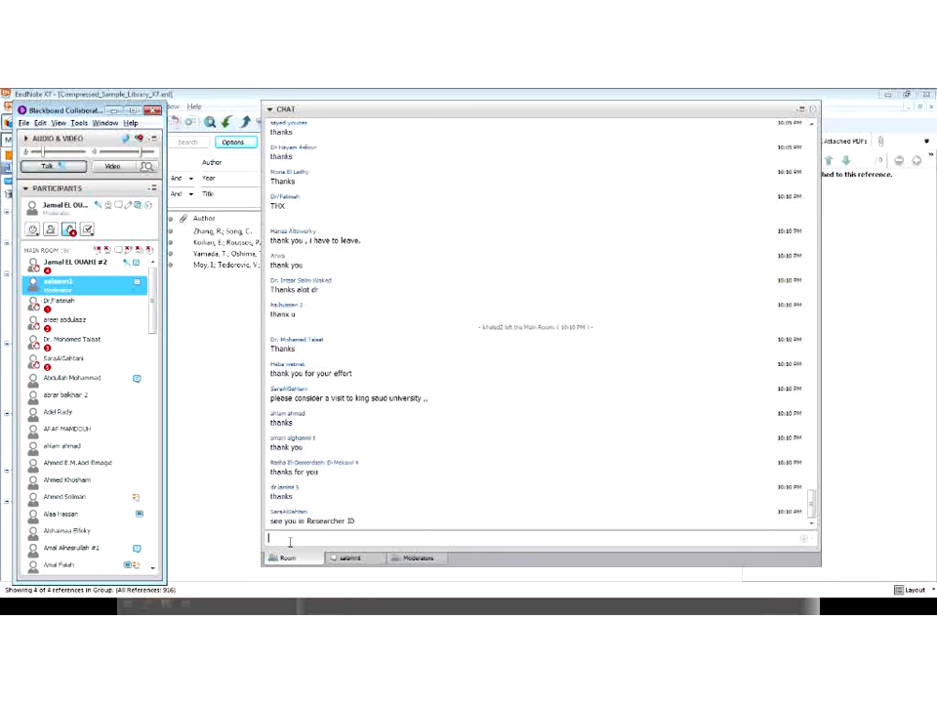
left_click(348, 558)
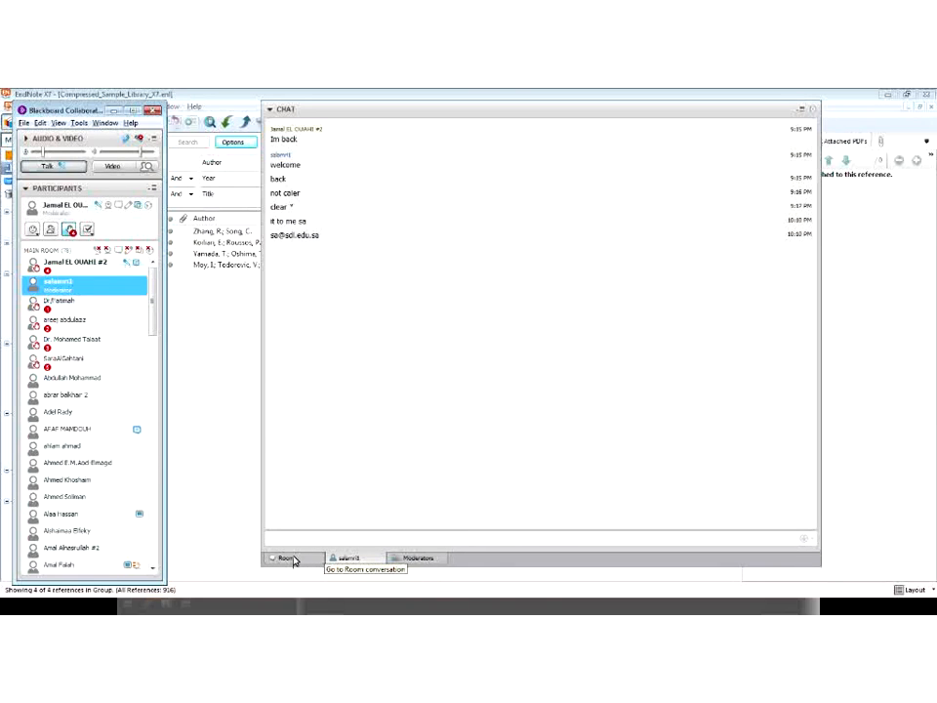
left_click(294, 558)
left_click(334, 561)
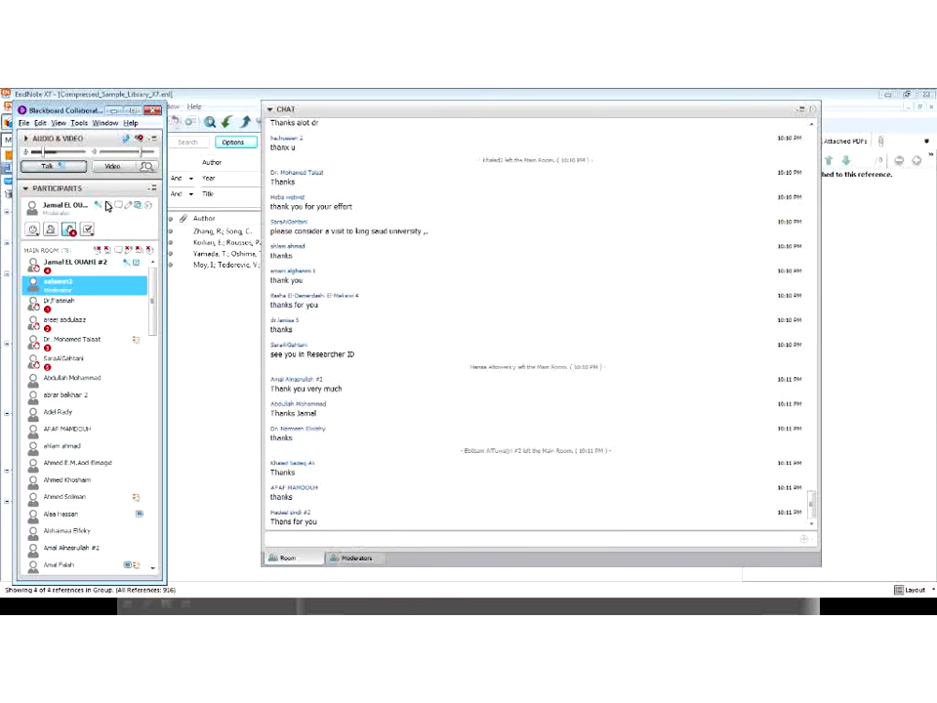
double_click(49, 287)
left_click(299, 560)
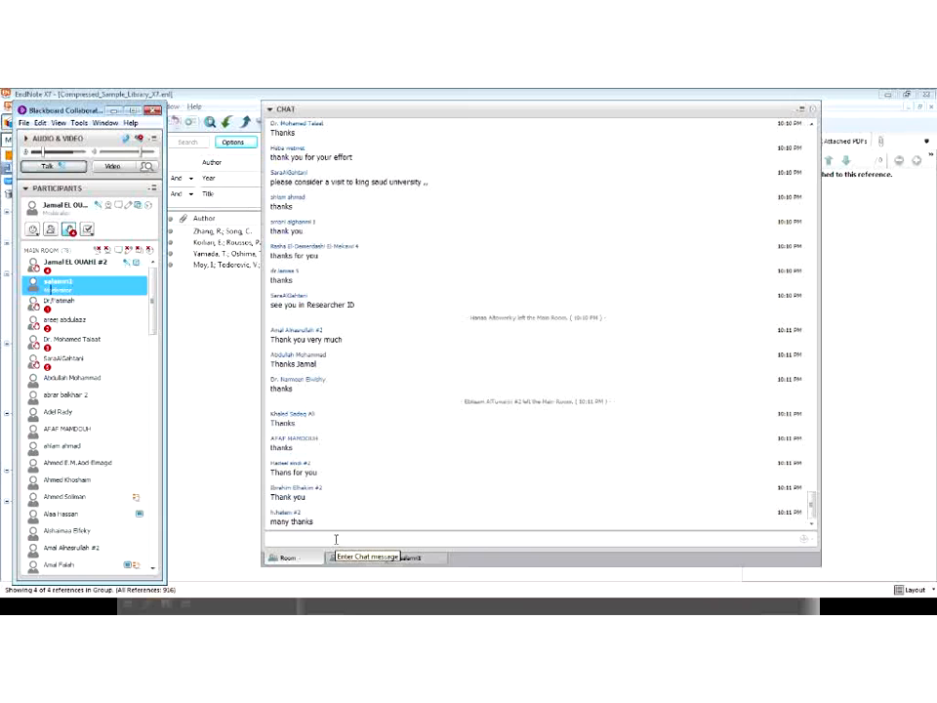
type("Thank you ")
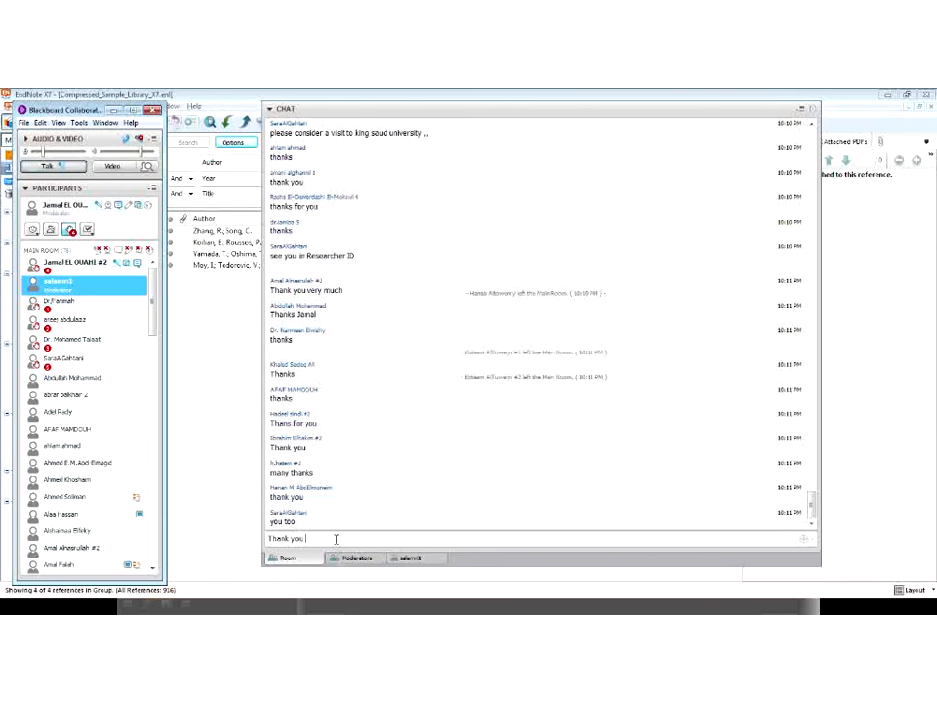
type("very much ever")
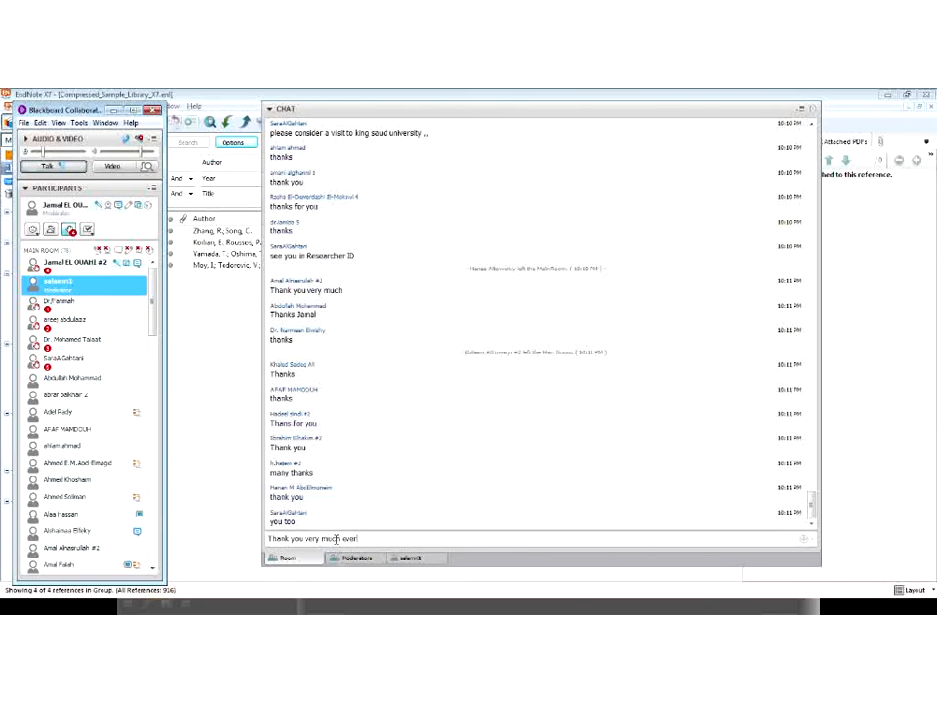
type("yonet")
key("Return")
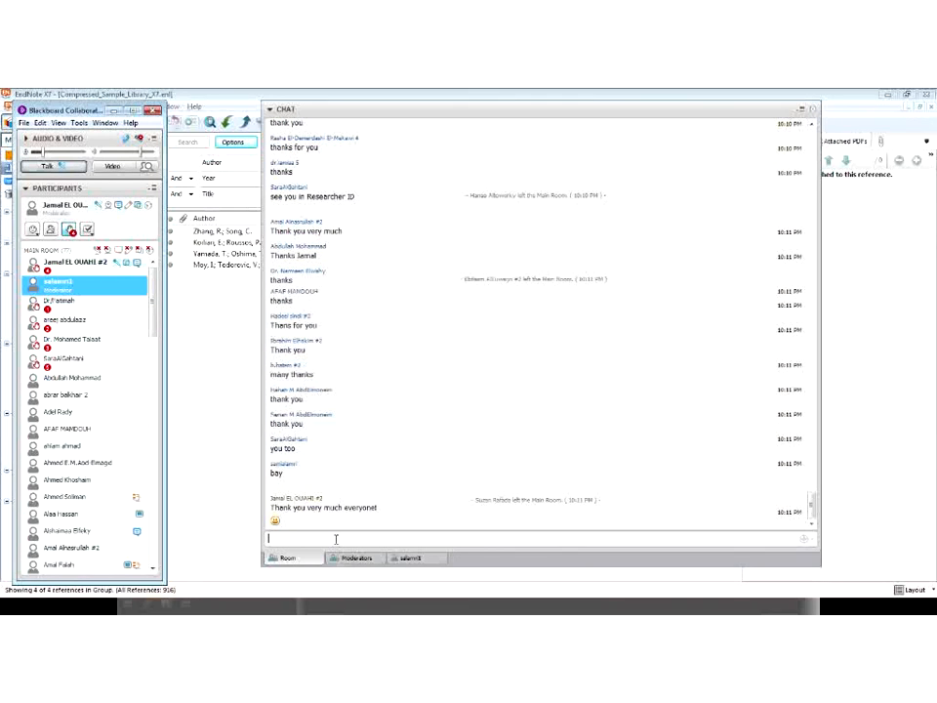